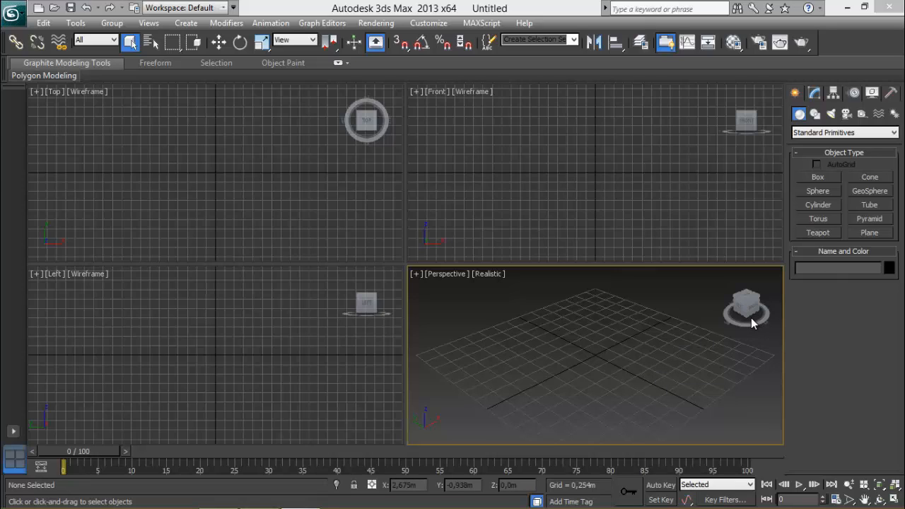
Step: Set the Perspective viewport's display style to Shaded
{"action": "left_click", "coordinate": [493, 274]}
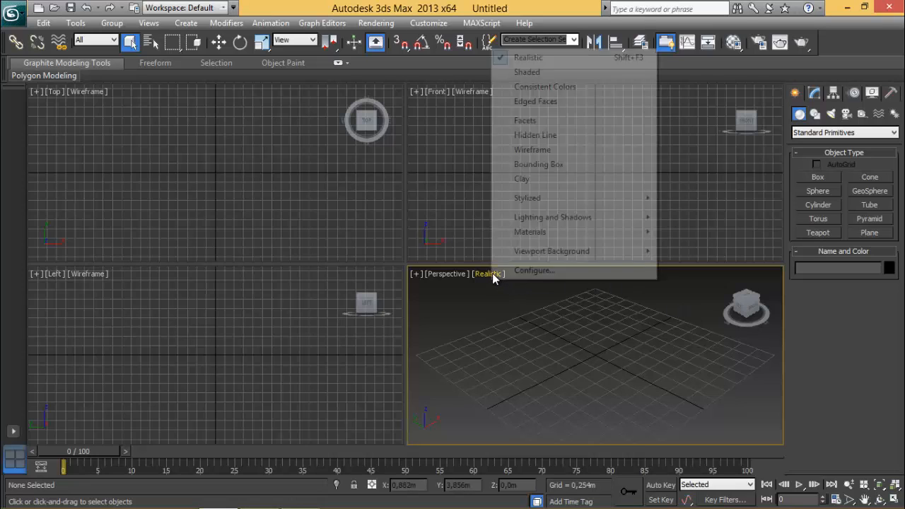
{"action": "left_click", "coordinate": [537, 73]}
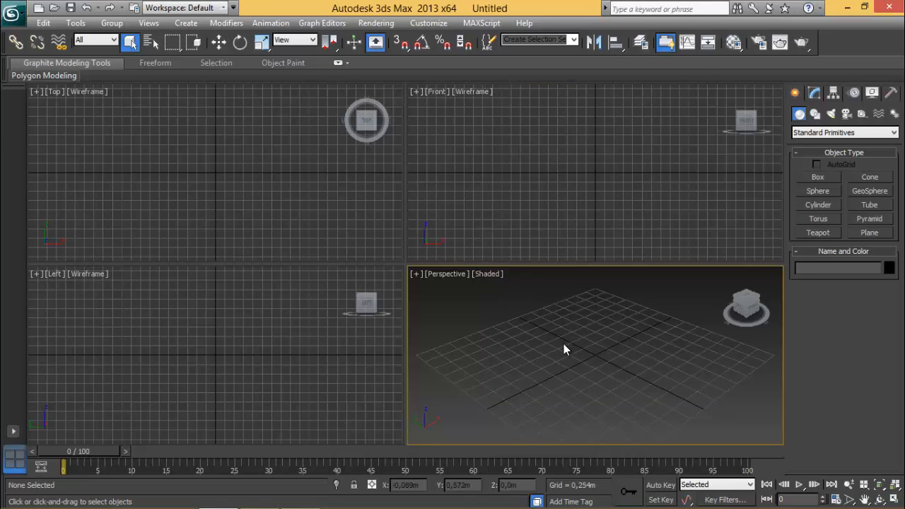
Step: Draw a plane about 3,92 m long and 3,54 m wide in the Top viewport
{"action": "left_click", "coordinate": [870, 233]}
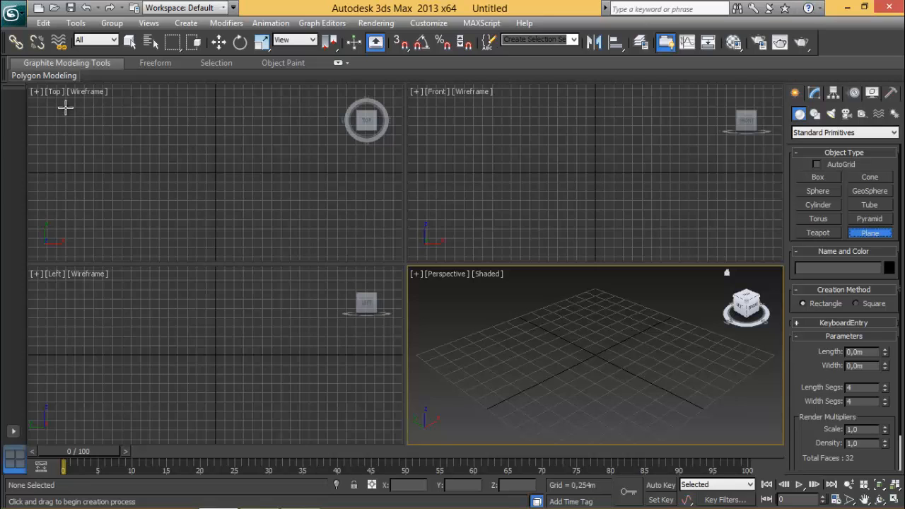
{"action": "left_click_drag", "start_coordinate": [66, 108], "coordinate": [196, 253]}
{"action": "right_click", "coordinate": [202, 212]}
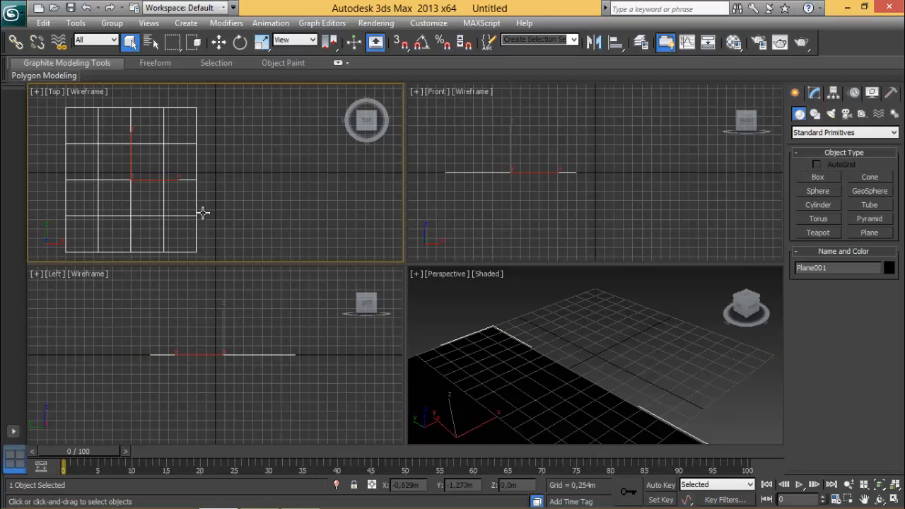
Step: Set the plane's length segments and width segments to 30 each
{"action": "left_click", "coordinate": [816, 94]}
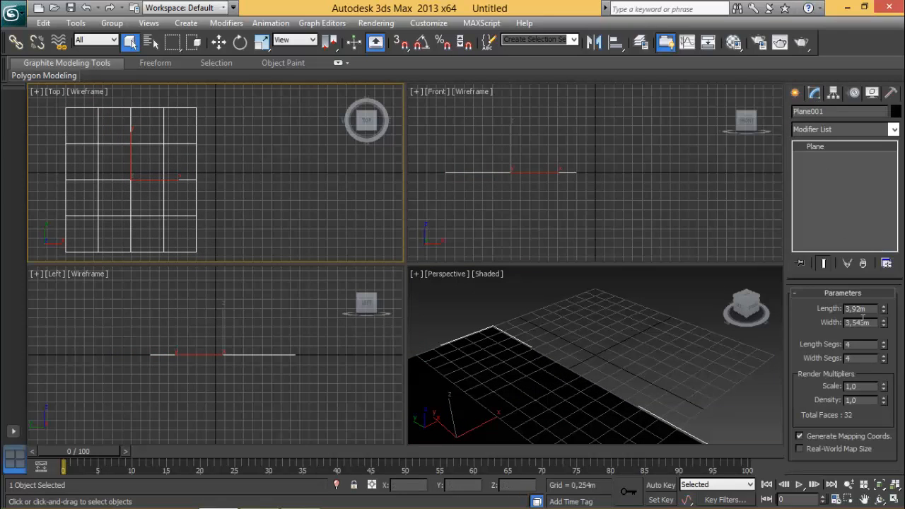
{"action": "double_click", "coordinate": [863, 343]}
{"action": "type", "text": "30"}
{"action": "key", "text": "Tab"}
{"action": "type", "text": "30"}
{"action": "key", "text": "Tab"}
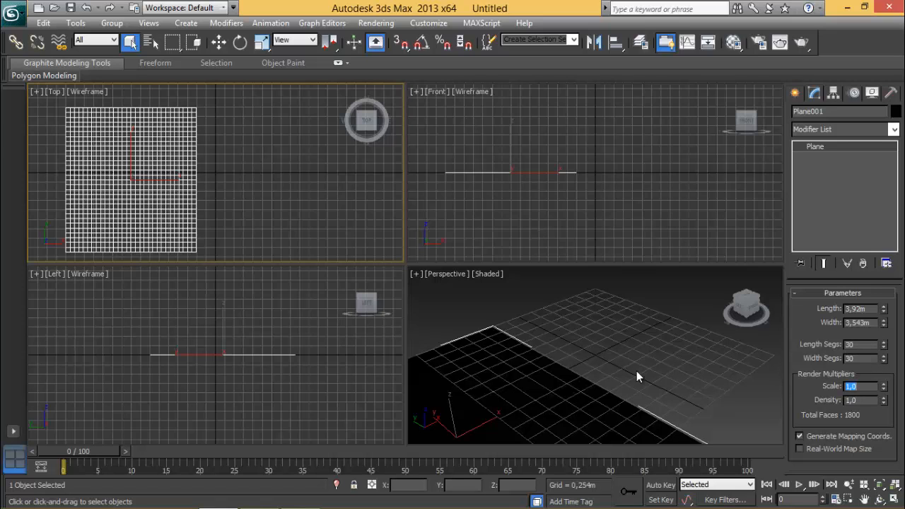
Step: Assign the 01 - Default material to the plane
{"action": "middle_click_drag", "start_coordinate": [543, 377], "coordinate": [588, 340]}
{"action": "scroll", "coordinate": [592, 342], "scroll_direction": "down", "scroll_amount": 3}
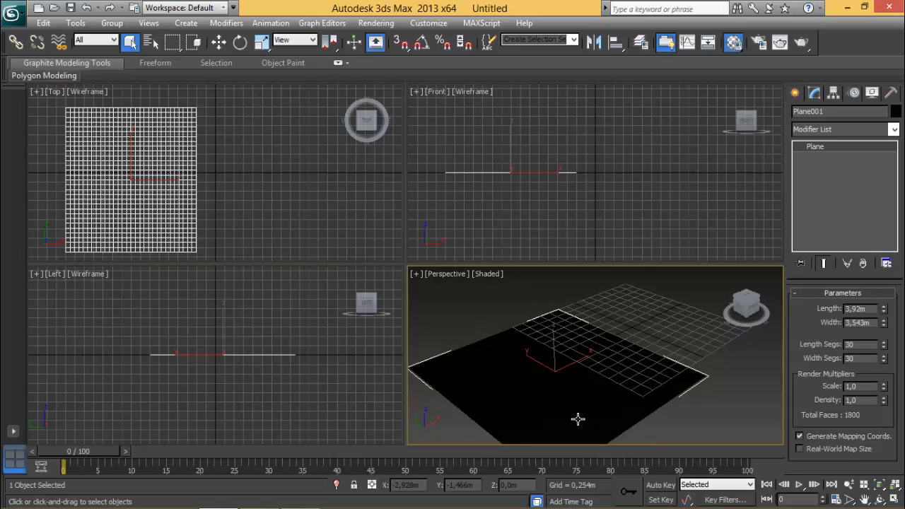
{"action": "key", "text": "m"}
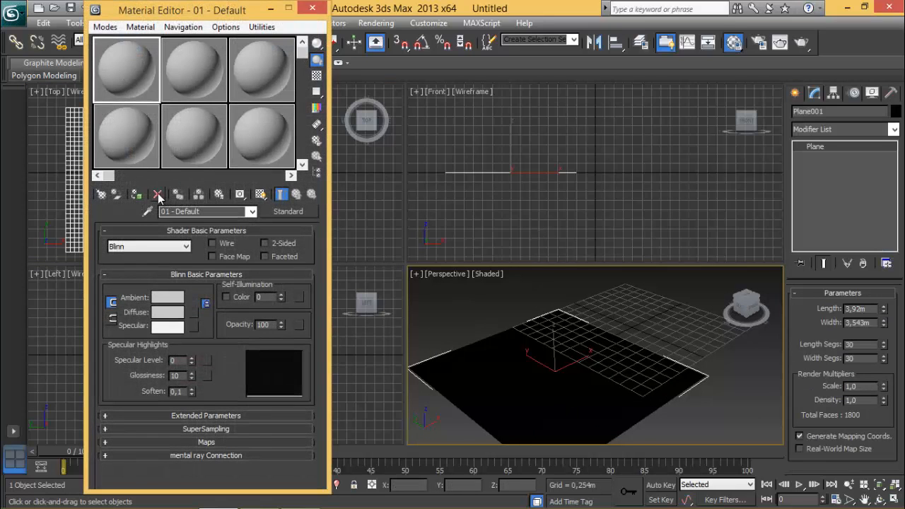
{"action": "left_click", "coordinate": [137, 194]}
{"action": "left_click", "coordinate": [315, 8]}
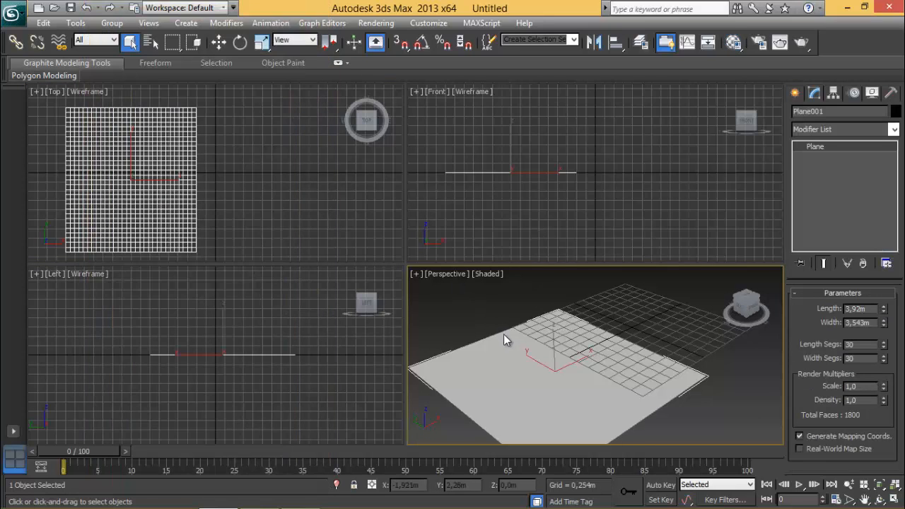
Step: Turn on edged faces in the Perspective viewport and delete the plane
{"action": "key", "text": "F4"}
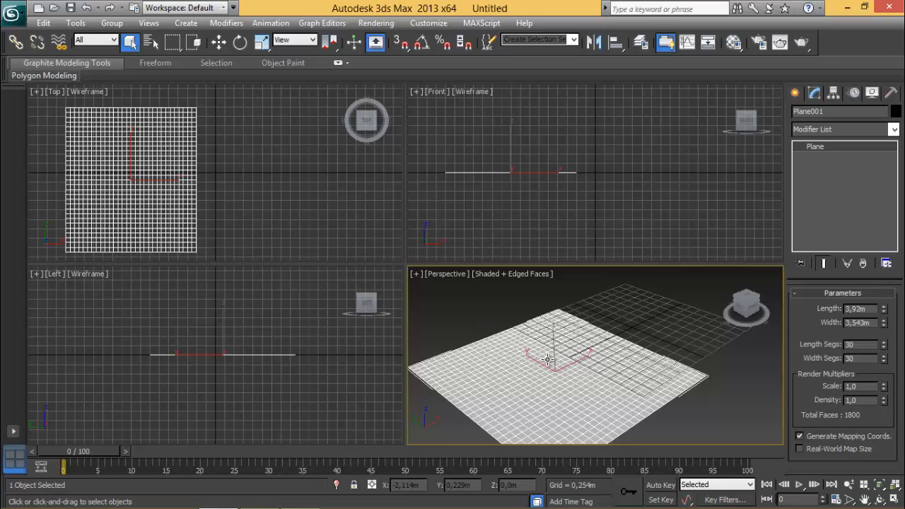
{"action": "key", "text": "Delete"}
{"action": "middle_click_drag", "start_coordinate": [587, 345], "coordinate": [531, 372]}
{"action": "scroll", "coordinate": [580, 362], "scroll_direction": "up", "scroll_amount": 2}
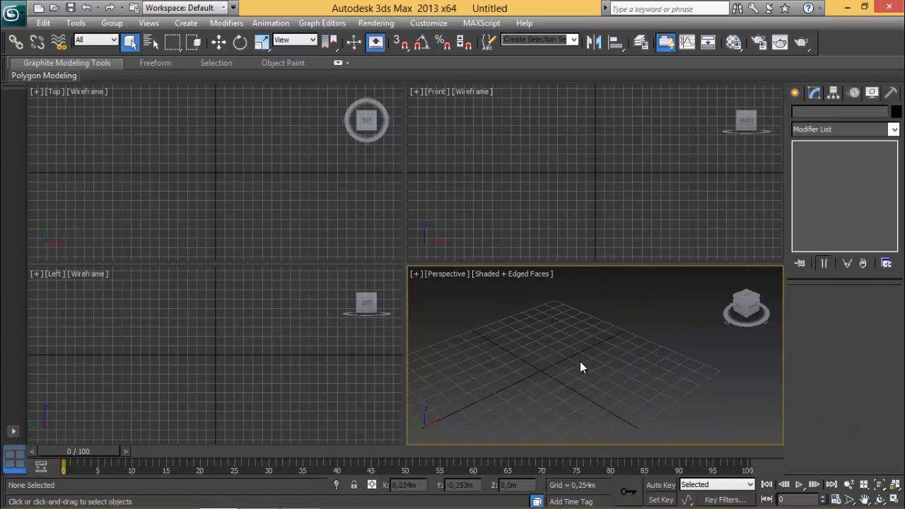
{"action": "scroll", "coordinate": [581, 367], "scroll_direction": "down", "scroll_amount": 2}
Step: Draw a rectangle spline about 6,74 m long and 3,88 m wide in the Top viewport
{"action": "left_click", "coordinate": [795, 93]}
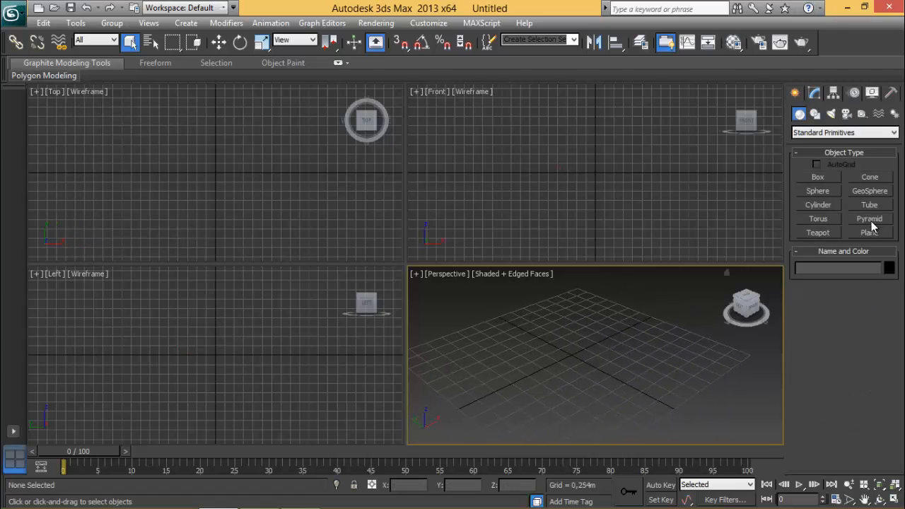
{"action": "left_click", "coordinate": [815, 114]}
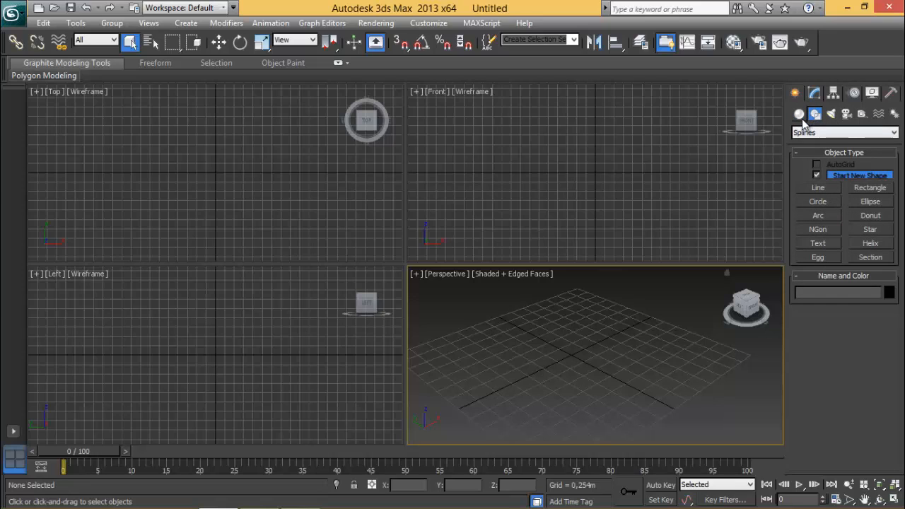
{"action": "left_click", "coordinate": [869, 187]}
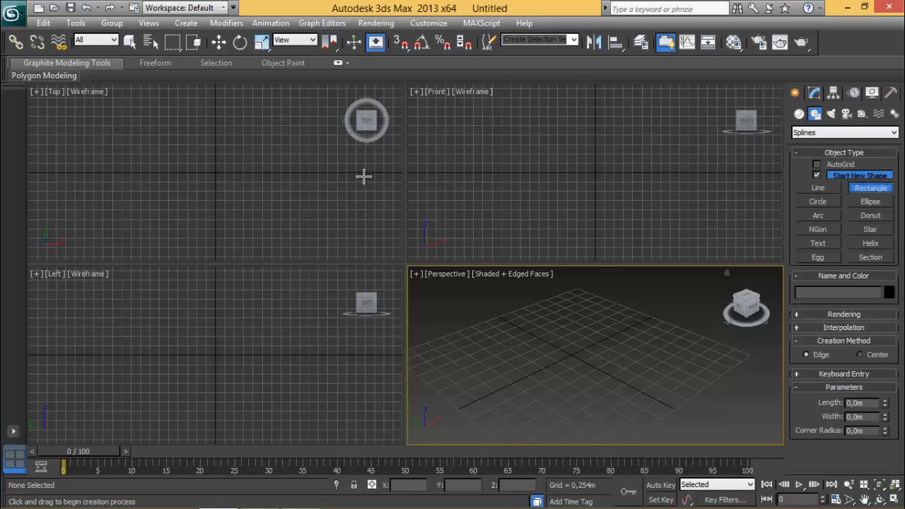
{"action": "left_click", "coordinate": [170, 120]}
{"action": "left_click_drag", "start_coordinate": [146, 97], "coordinate": [292, 348]}
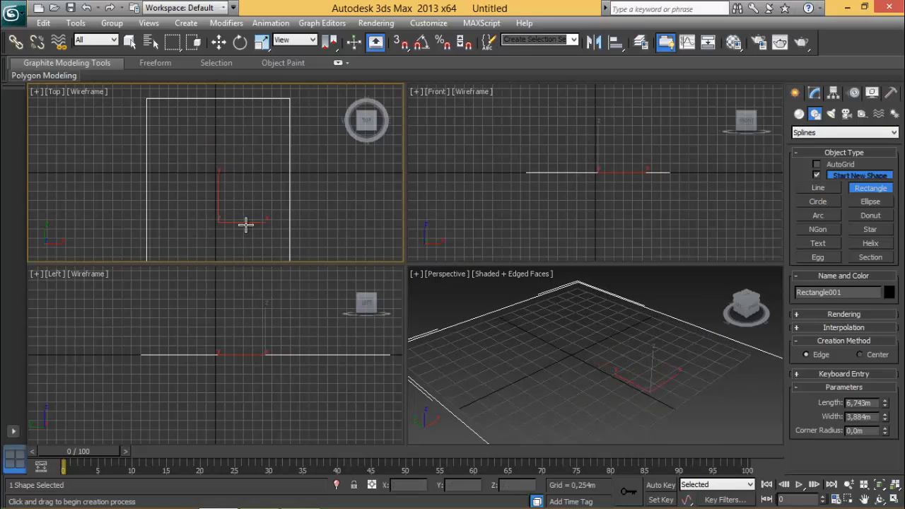
{"action": "scroll", "coordinate": [230, 177], "scroll_direction": "down", "scroll_amount": 2}
{"action": "scroll", "coordinate": [240, 185], "scroll_direction": "down", "scroll_amount": 2}
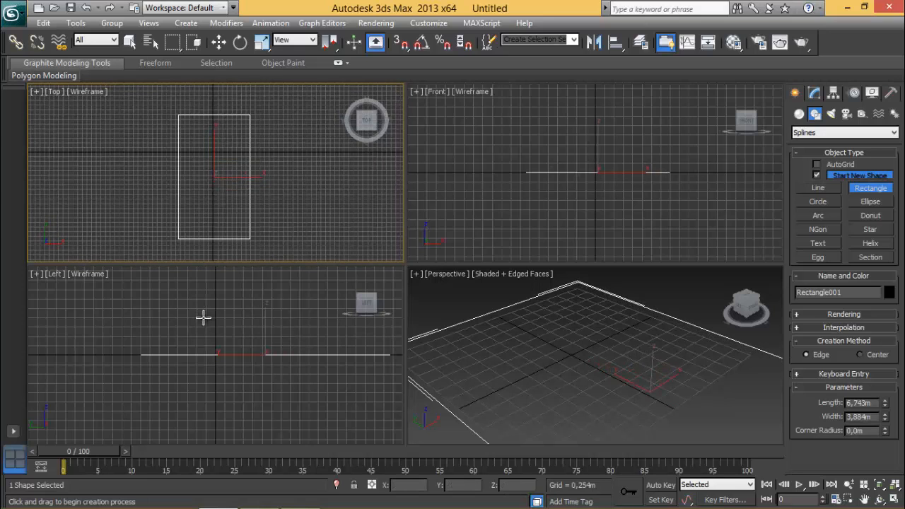
Step: Maximize the Perspective viewport with the whole rectangle in view and end rectangle creation
{"action": "middle_click_drag", "start_coordinate": [204, 318], "coordinate": [140, 344]}
{"action": "middle_click_drag", "start_coordinate": [517, 387], "coordinate": [524, 343]}
{"action": "scroll", "coordinate": [537, 348], "scroll_direction": "down", "scroll_amount": 3}
{"action": "scroll", "coordinate": [592, 370], "scroll_direction": "down", "scroll_amount": 2}
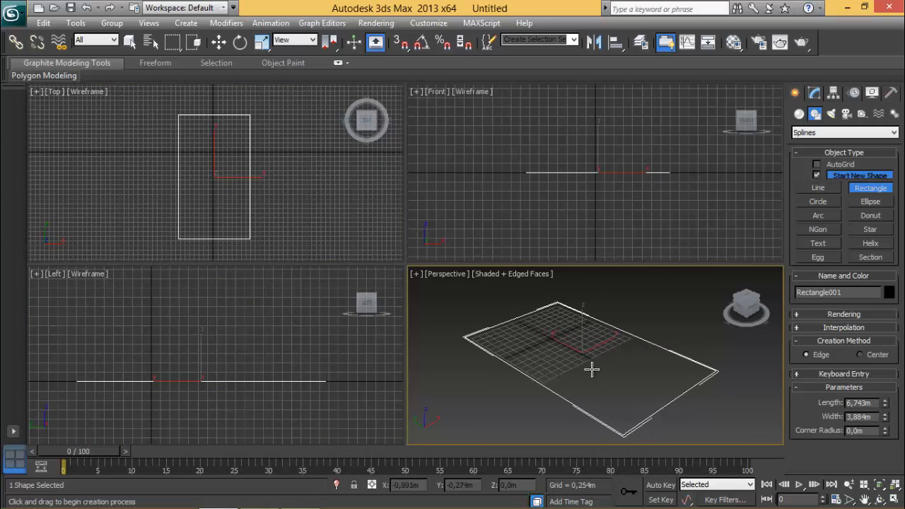
{"action": "left_click", "coordinate": [894, 499]}
{"action": "right_click", "coordinate": [406, 262]}
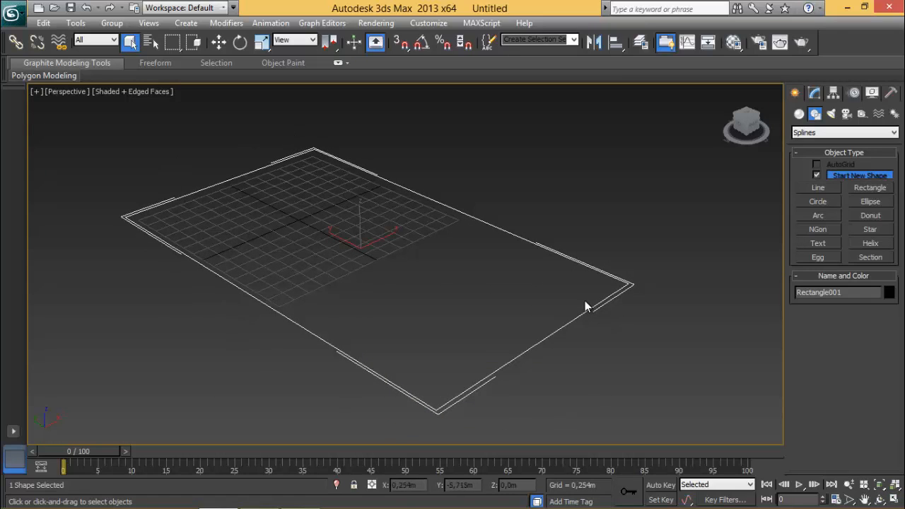
{"action": "middle_click_drag", "start_coordinate": [474, 299], "coordinate": [493, 315]}
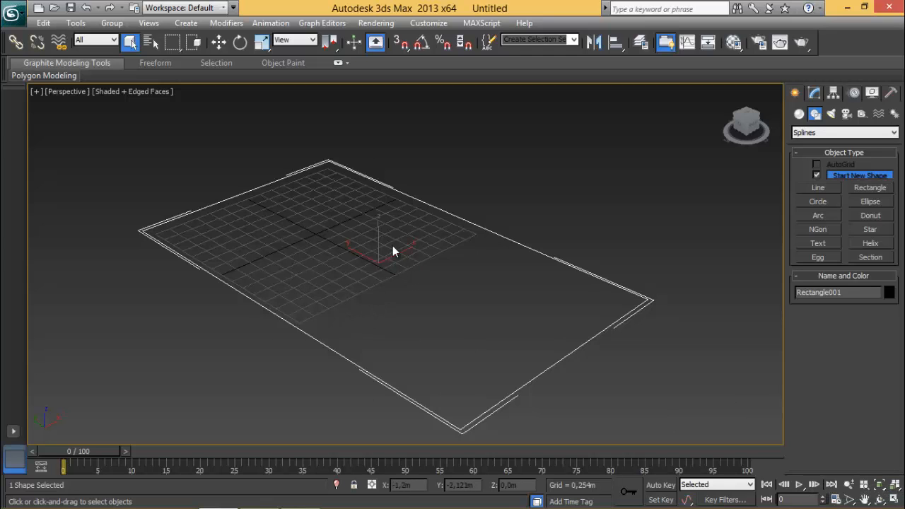
Step: Apply the Garment Maker modifier to the rectangle
{"action": "left_click", "coordinate": [814, 95]}
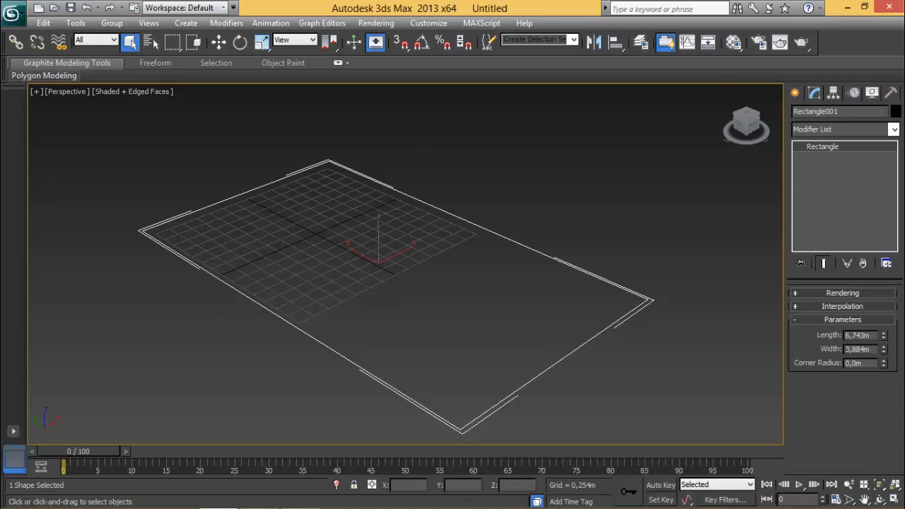
{"action": "left_click", "coordinate": [894, 129]}
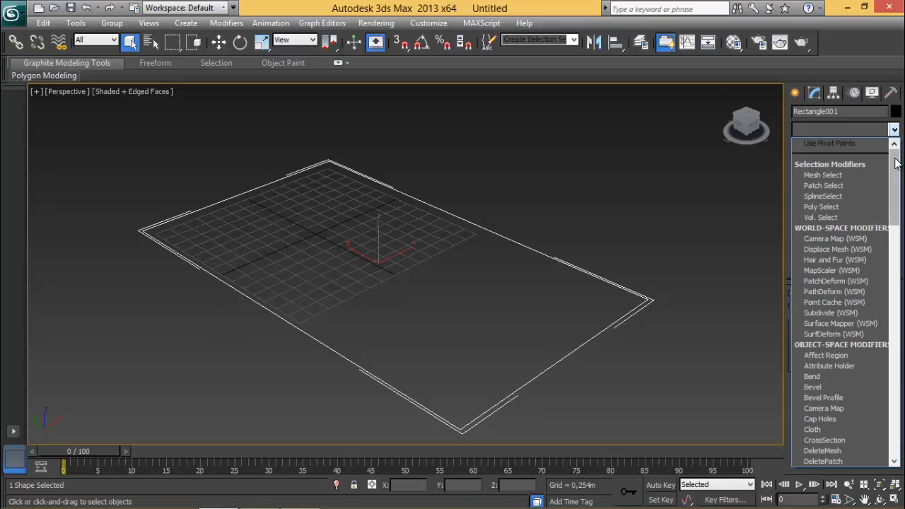
{"action": "left_click_drag", "start_coordinate": [897, 163], "coordinate": [897, 224]}
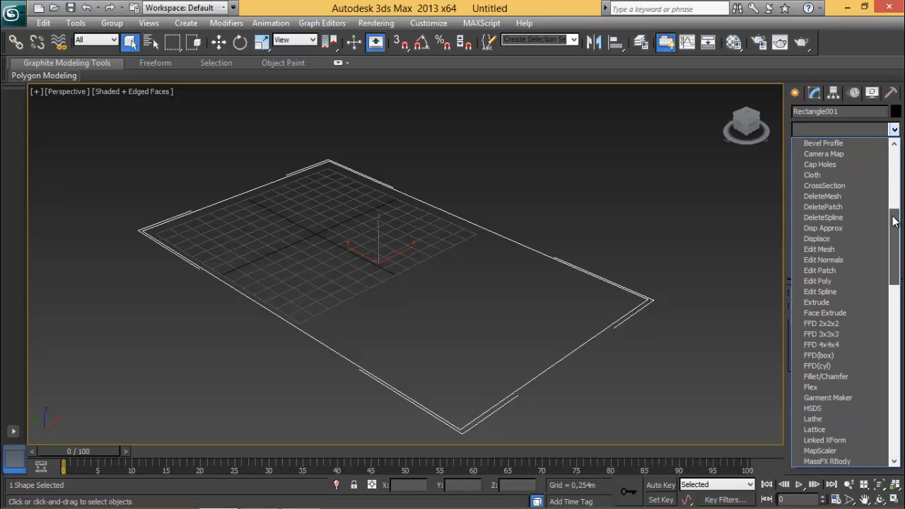
{"action": "left_click", "coordinate": [841, 399]}
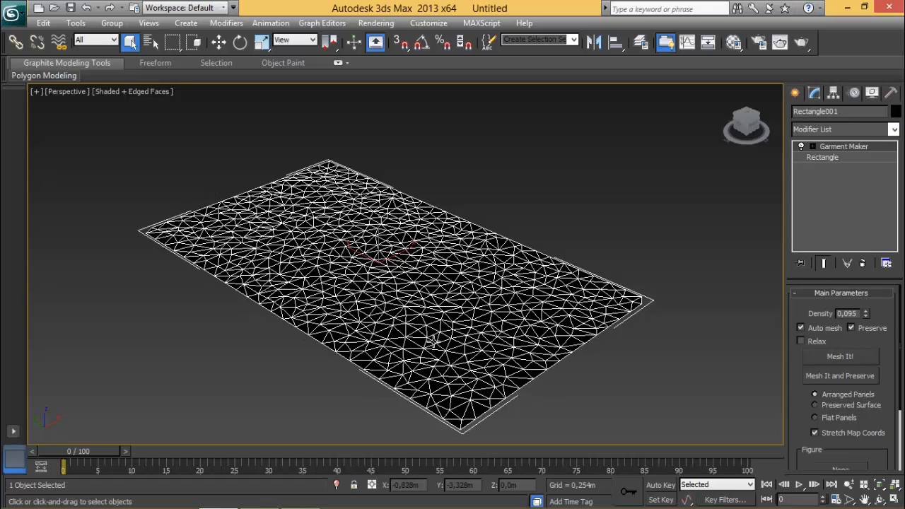
Step: Try Garment Maker densities of 0,195 and 0,295 on the rectangle, then return the density to 0,095
{"action": "middle_click_drag", "start_coordinate": [425, 330], "coordinate": [453, 316]}
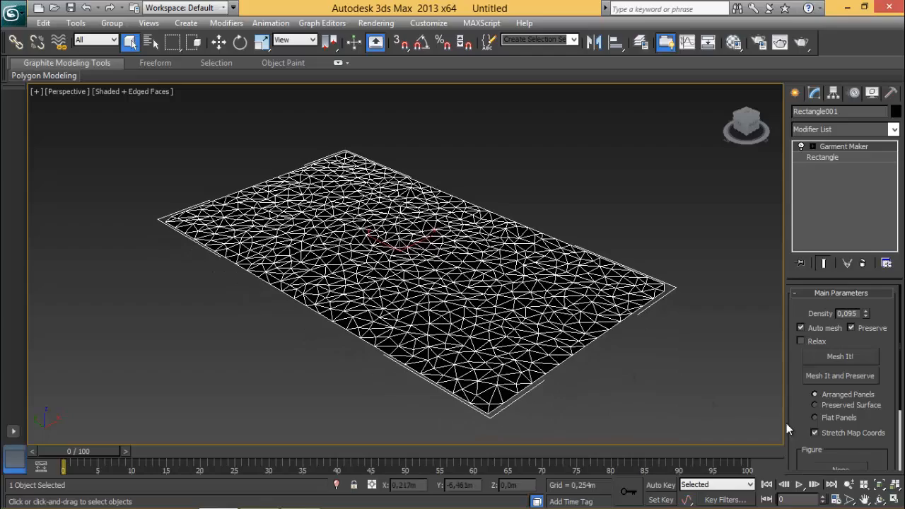
{"action": "left_click", "coordinate": [849, 484]}
{"action": "left_click_drag", "start_coordinate": [576, 340], "coordinate": [539, 294]}
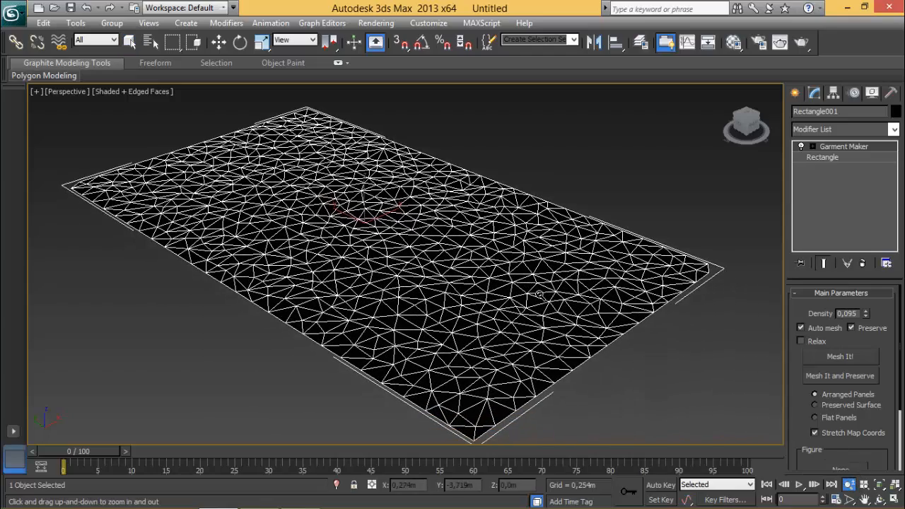
{"action": "right_click", "coordinate": [540, 294]}
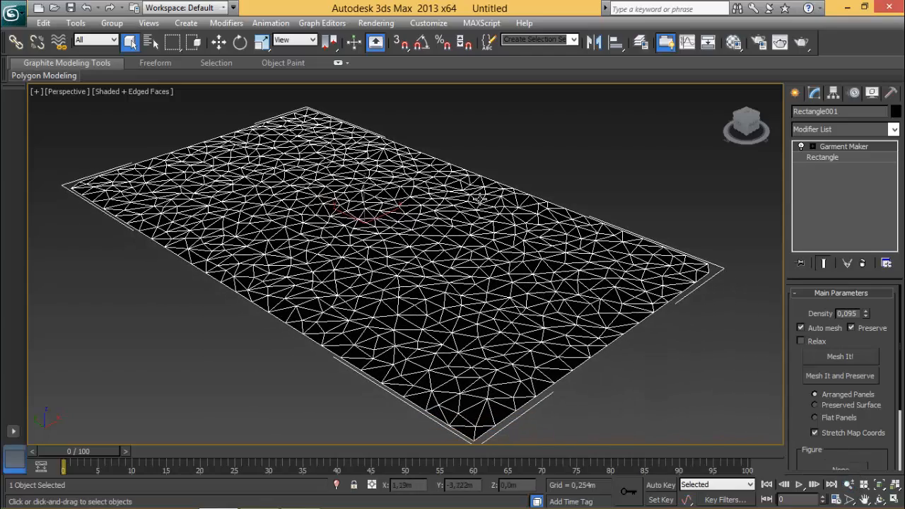
{"action": "left_click", "coordinate": [867, 312]}
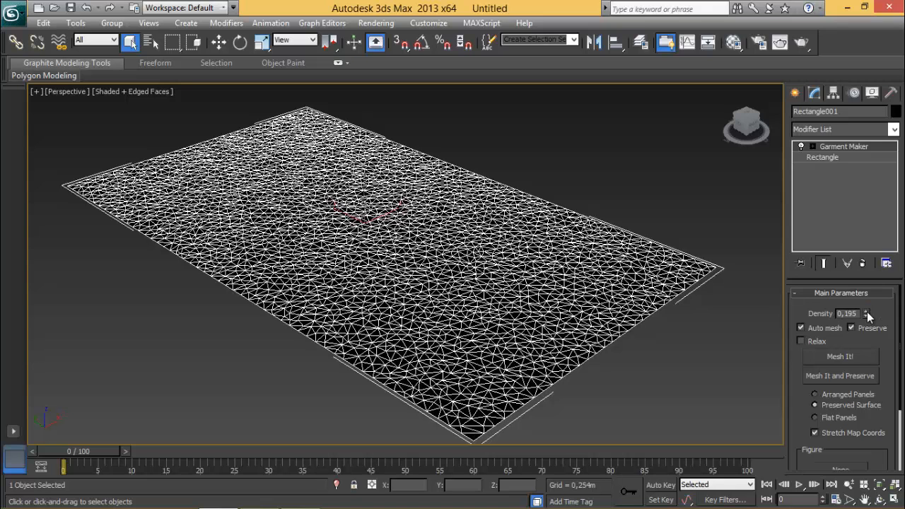
{"action": "left_click", "coordinate": [866, 312]}
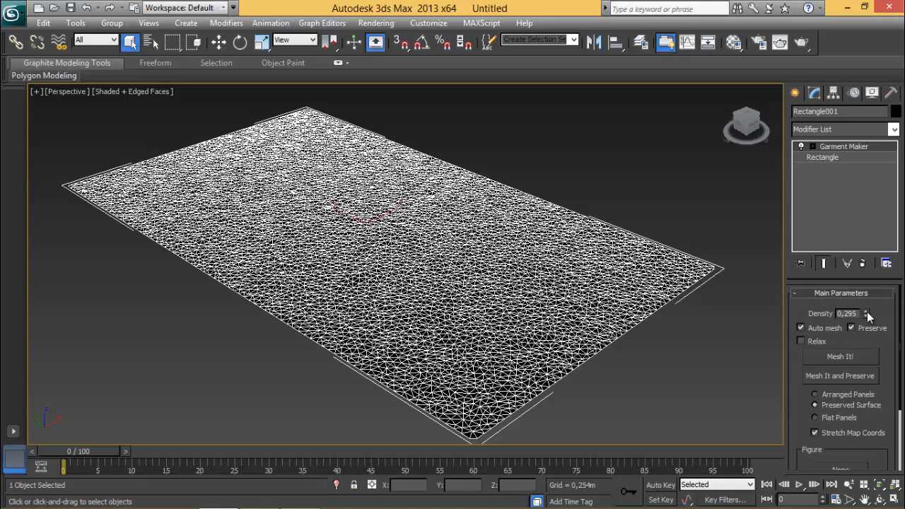
{"action": "left_click", "coordinate": [866, 316]}
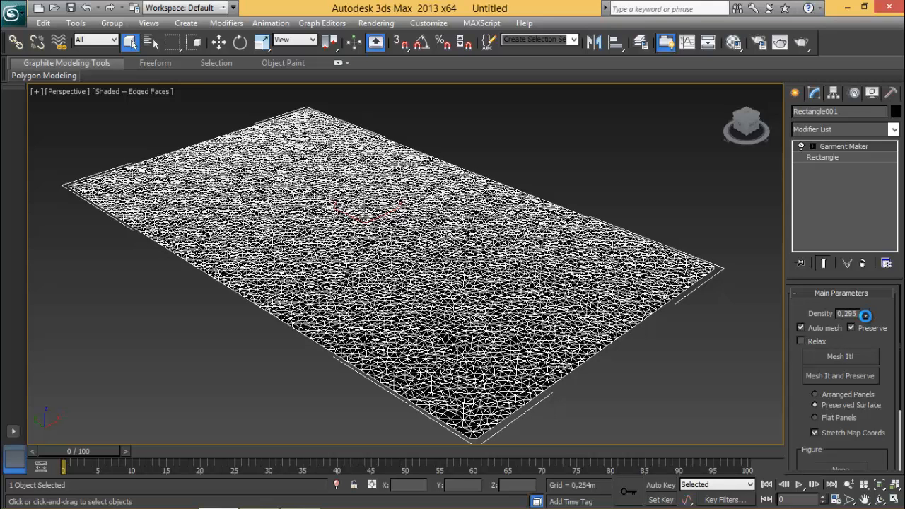
{"action": "left_click", "coordinate": [867, 316]}
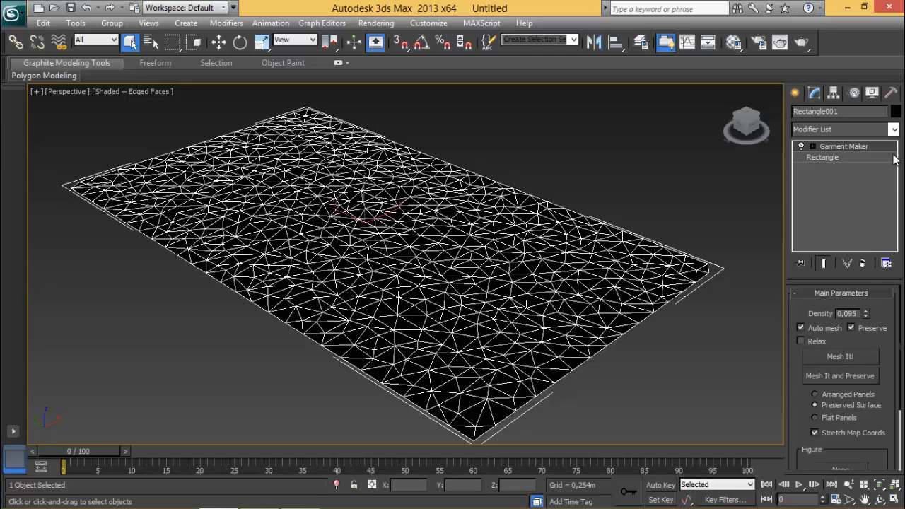
Step: Add the Cloth modifier above Garment Maker on the rectangle
{"action": "left_click", "coordinate": [894, 130]}
{"action": "left_click_drag", "start_coordinate": [895, 159], "coordinate": [893, 217]}
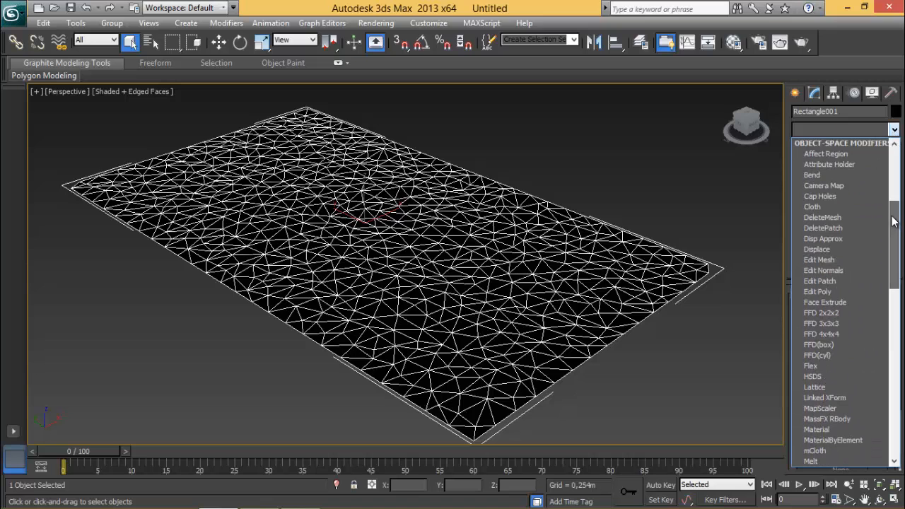
{"action": "left_click", "coordinate": [836, 206]}
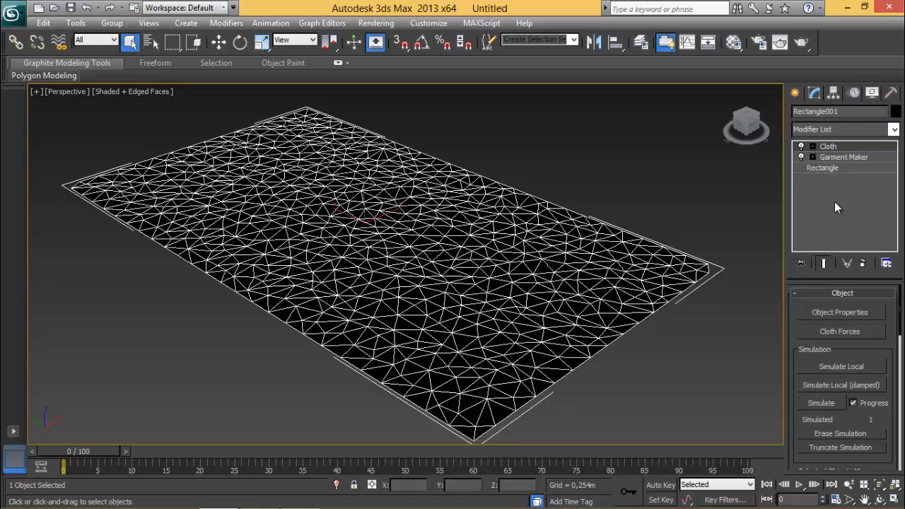
Step: Assign the 01 - Default material to the cloth rectangle
{"action": "scroll", "coordinate": [653, 316], "scroll_direction": "down", "scroll_amount": 4}
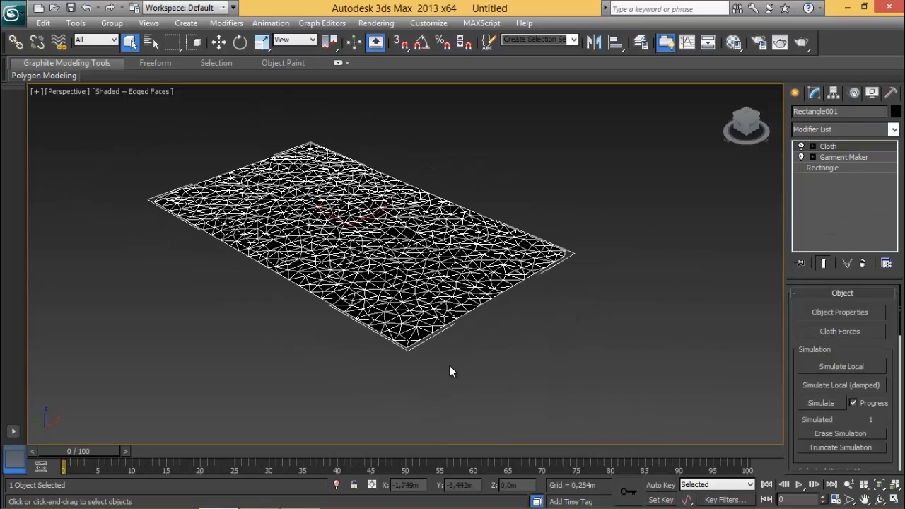
{"action": "key", "text": "m"}
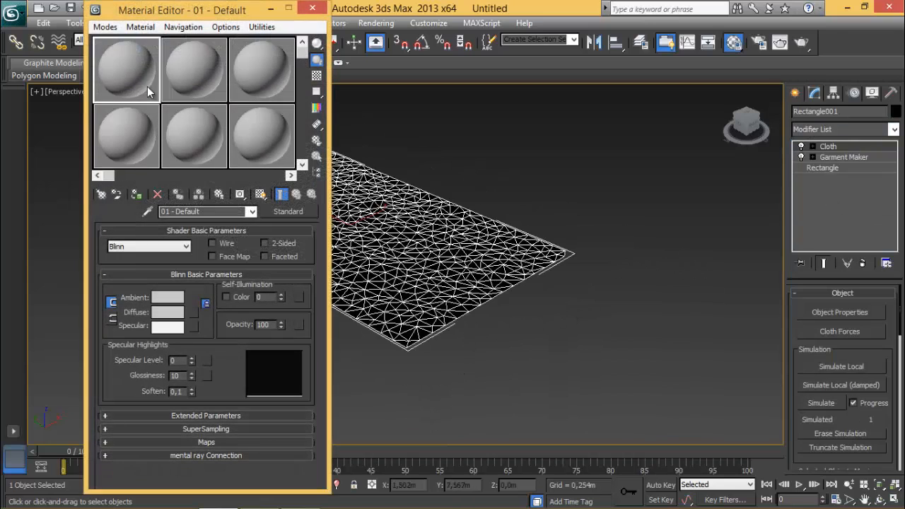
{"action": "left_click", "coordinate": [137, 194]}
{"action": "left_click", "coordinate": [312, 8]}
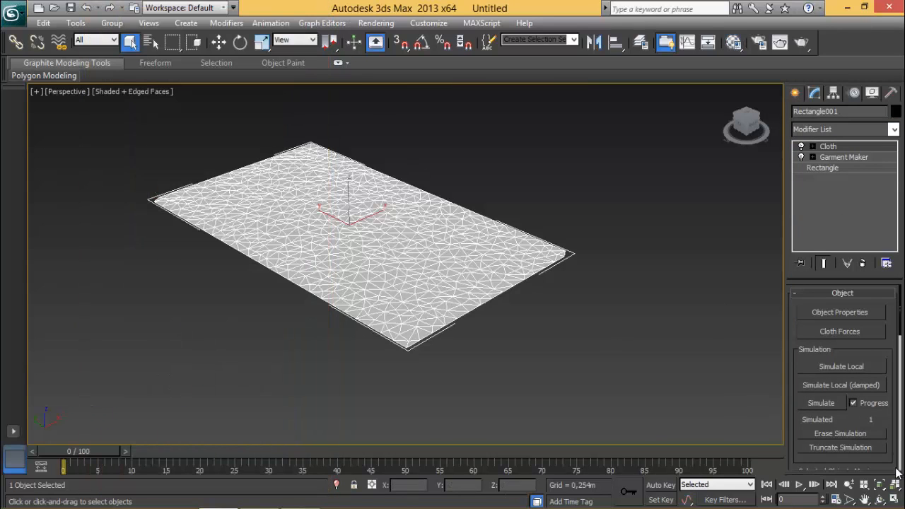
Step: In the Top view, create a chamfer box across the cloth rectangle, about 1,91m long, 5,93m wide and 1,51m high, with a 0,182m fillet
{"action": "left_click", "coordinate": [895, 499]}
{"action": "middle_click", "coordinate": [326, 227]}
{"action": "middle_click_drag", "start_coordinate": [326, 227], "coordinate": [289, 222]}
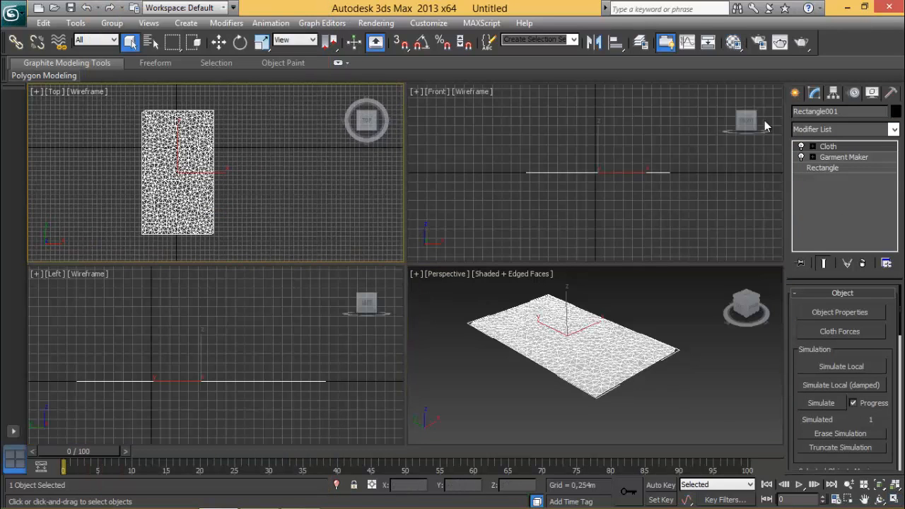
{"action": "left_click", "coordinate": [795, 93]}
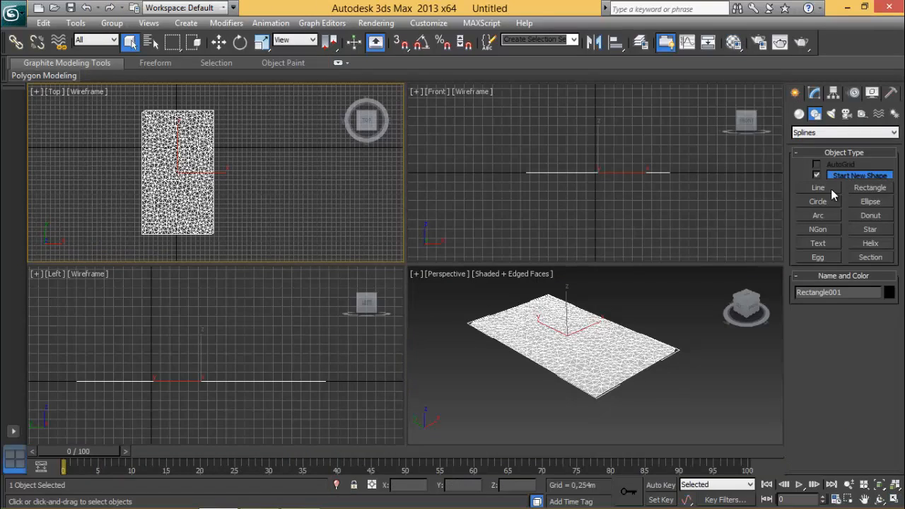
{"action": "left_click", "coordinate": [799, 114]}
{"action": "left_click", "coordinate": [821, 133]}
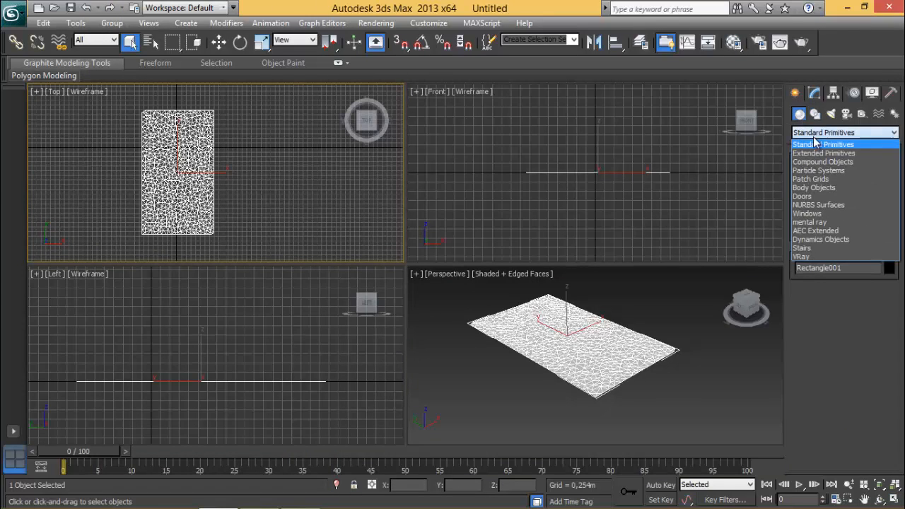
{"action": "left_click", "coordinate": [810, 154]}
{"action": "left_click", "coordinate": [820, 192]}
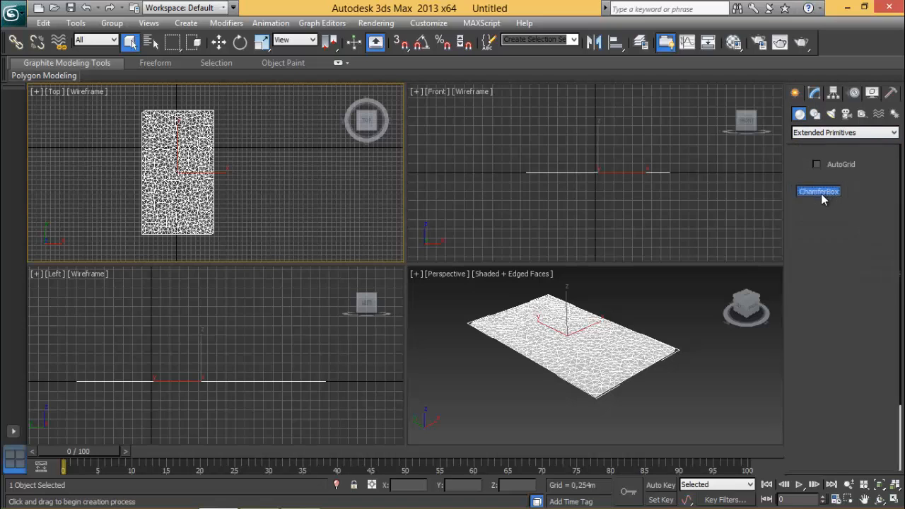
{"action": "left_click_drag", "start_coordinate": [118, 155], "coordinate": [228, 189]}
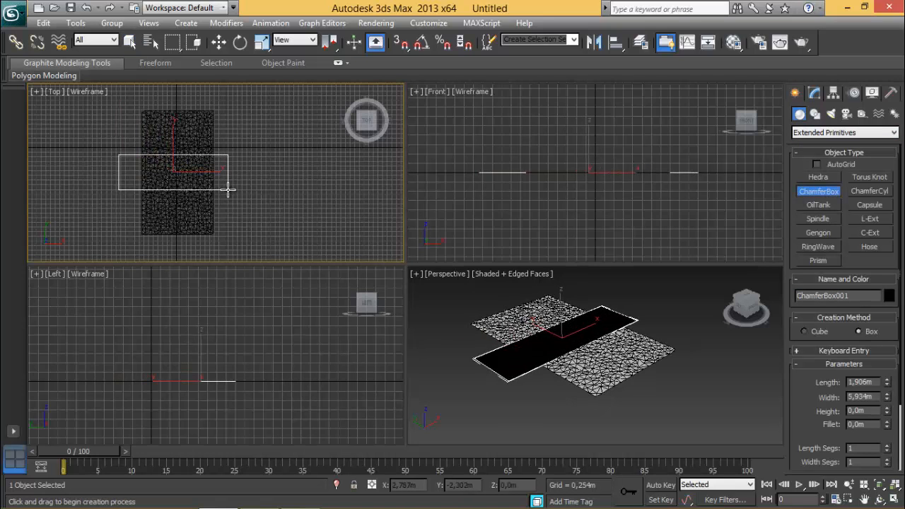
{"action": "left_click", "coordinate": [225, 161]}
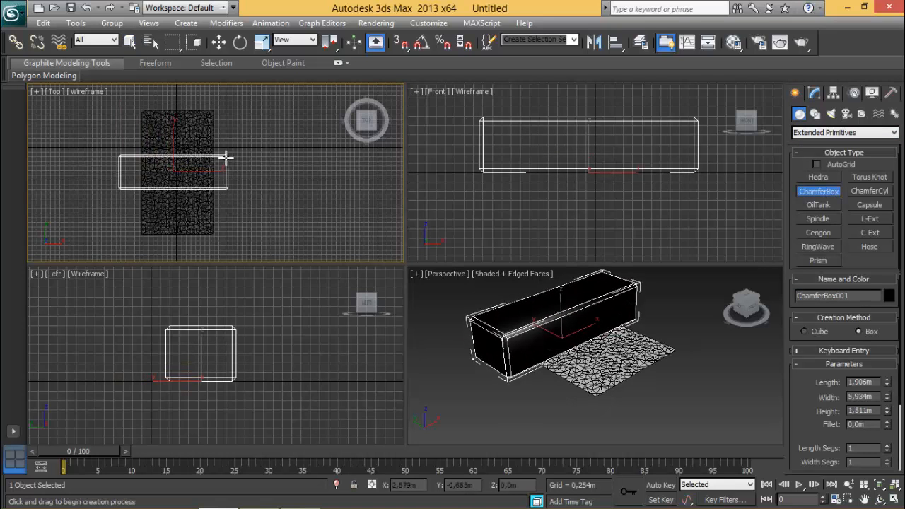
{"action": "left_click", "coordinate": [231, 159]}
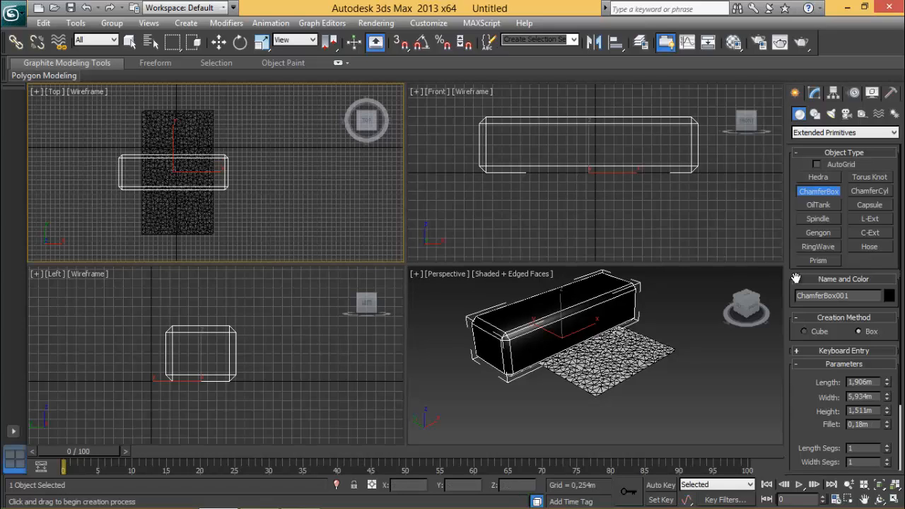
{"action": "left_click", "coordinate": [887, 422]}
{"action": "left_click_drag", "start_coordinate": [891, 427], "coordinate": [890, 392]}
{"action": "left_click", "coordinate": [887, 411]}
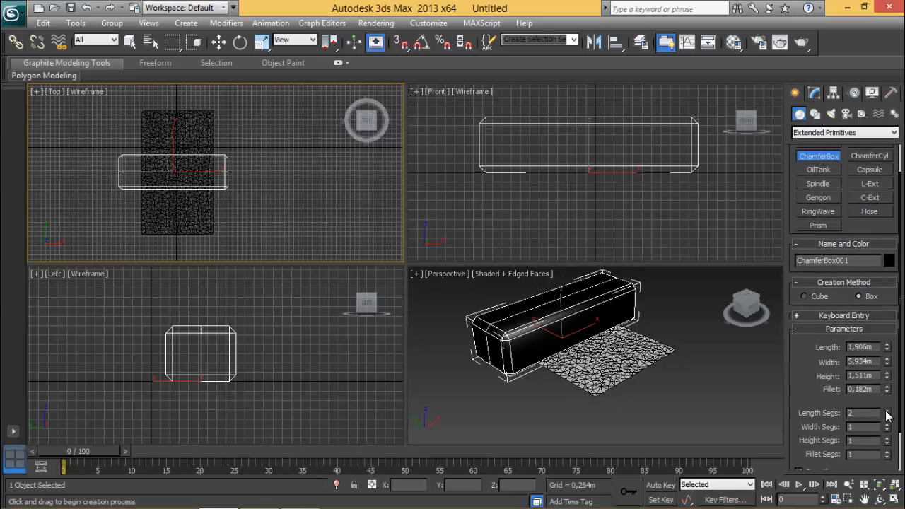
{"action": "left_click", "coordinate": [887, 411]}
{"action": "left_click", "coordinate": [887, 416]}
{"action": "left_click", "coordinate": [887, 416]}
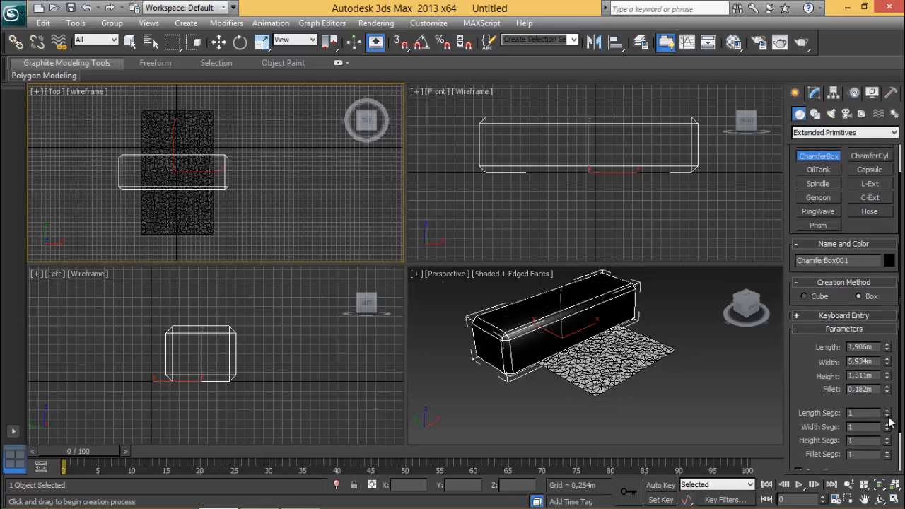
Step: Set the chamfer box's fillet segments to 4
{"action": "left_click", "coordinate": [888, 451]}
{"action": "left_click", "coordinate": [887, 452]}
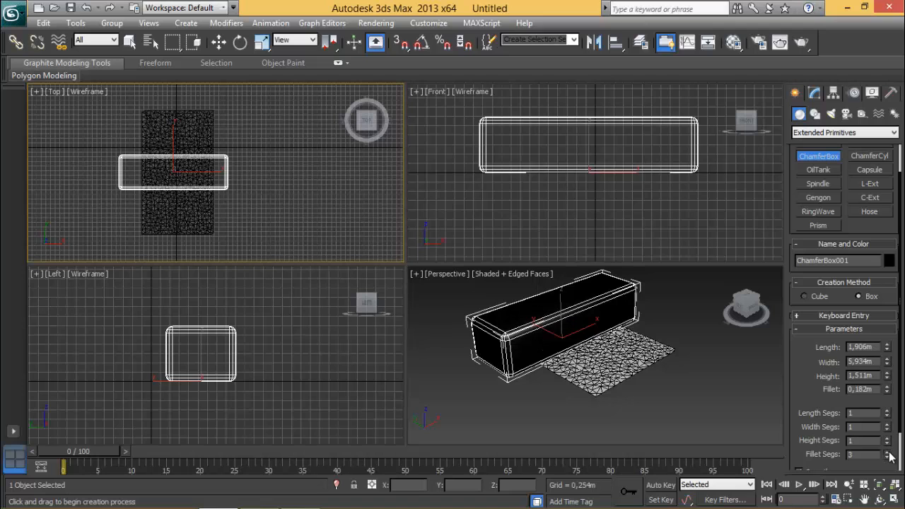
{"action": "left_click", "coordinate": [888, 451]}
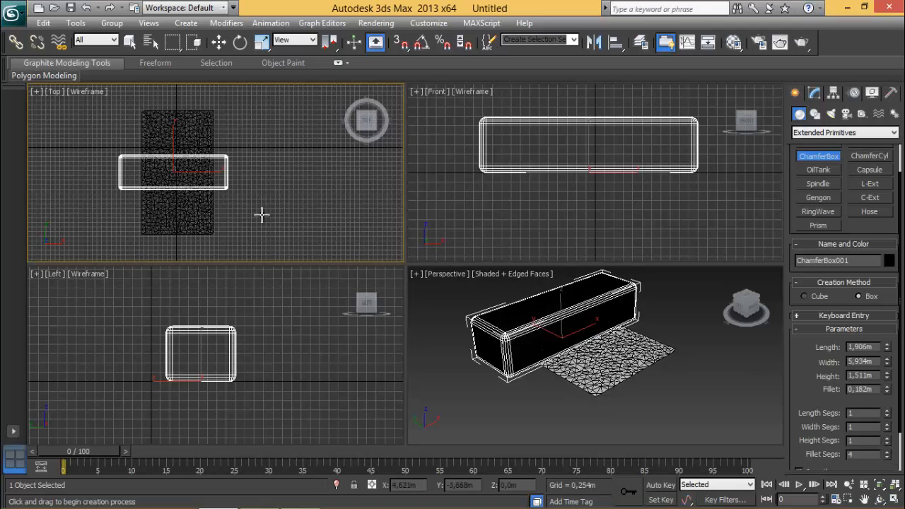
{"action": "mouse_move", "coordinate": [261, 213]}
{"action": "middle_mouse_down"}
{"action": "mouse_move", "coordinate": [282, 220]}
{"action": "mouse_move", "coordinate": [252, 202]}
{"action": "middle_mouse_up"}
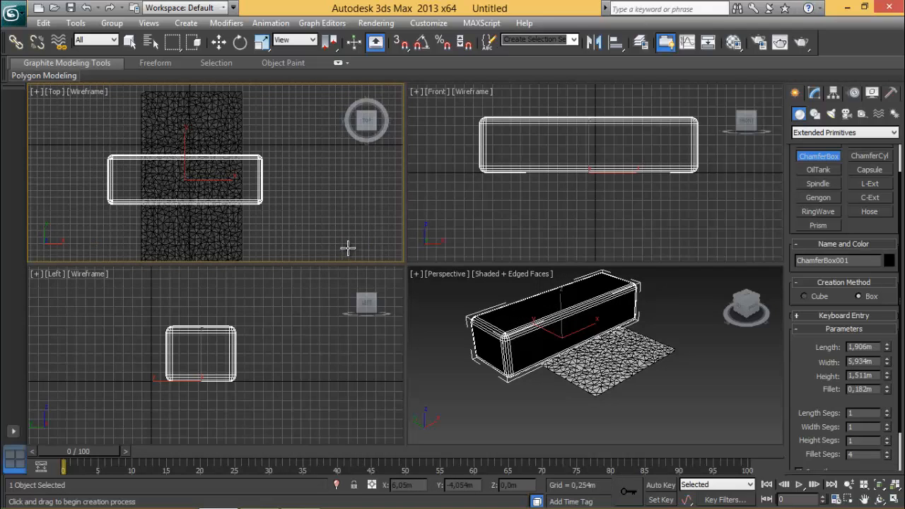
Step: Assign the 01 - Default material to the chamfer box and end the box creation
{"action": "key", "text": "m"}
{"action": "left_click", "coordinate": [137, 194]}
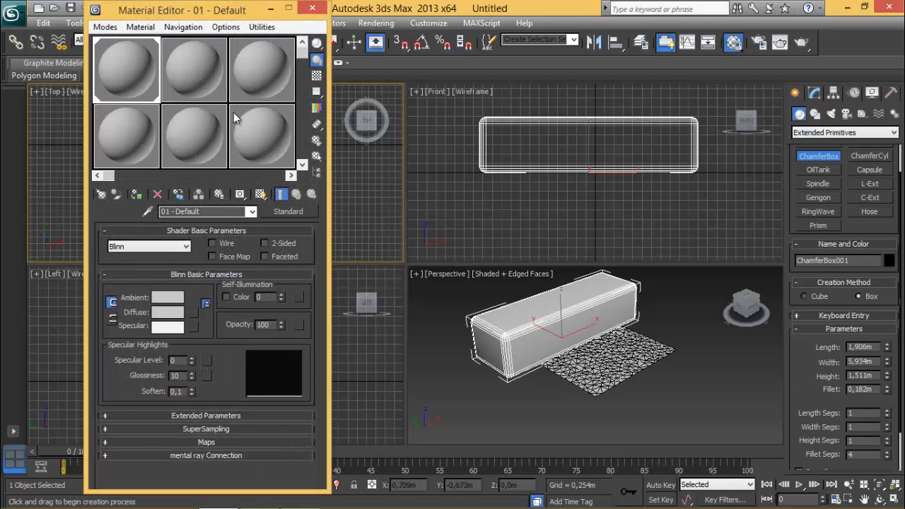
{"action": "left_click", "coordinate": [311, 9]}
{"action": "right_click", "coordinate": [614, 375]}
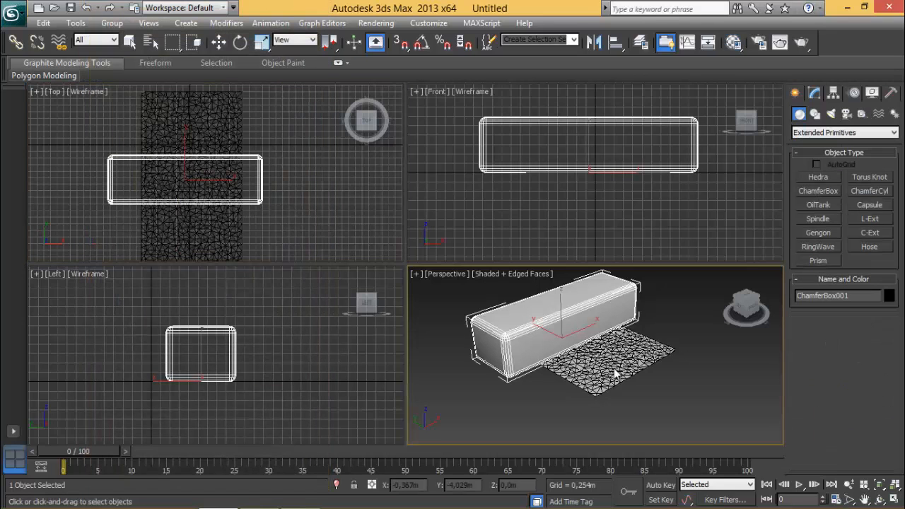
{"action": "right_click", "coordinate": [614, 375]}
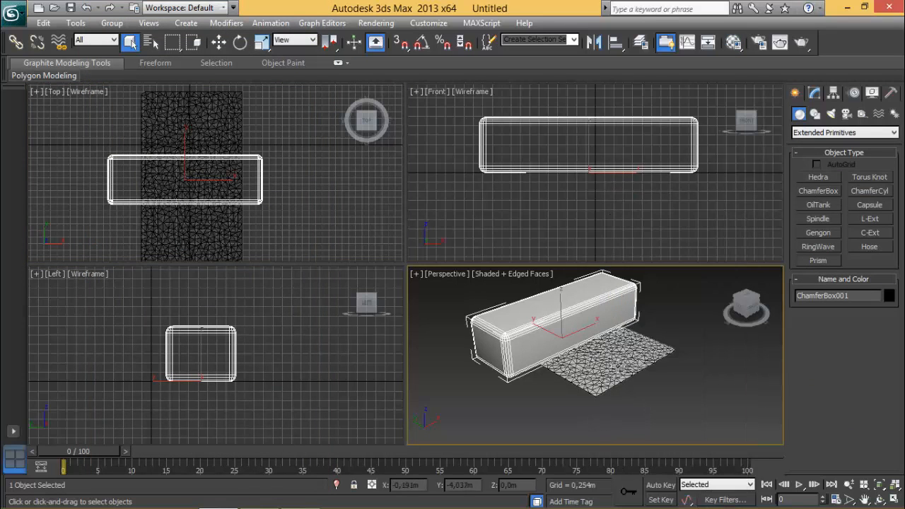
Step: Move the cloth rectangle straight up to a height of about 2,49m so that it hovers above the chamfer box
{"action": "left_click", "coordinate": [619, 368]}
{"action": "middle_click_drag", "start_coordinate": [584, 335], "coordinate": [605, 362]}
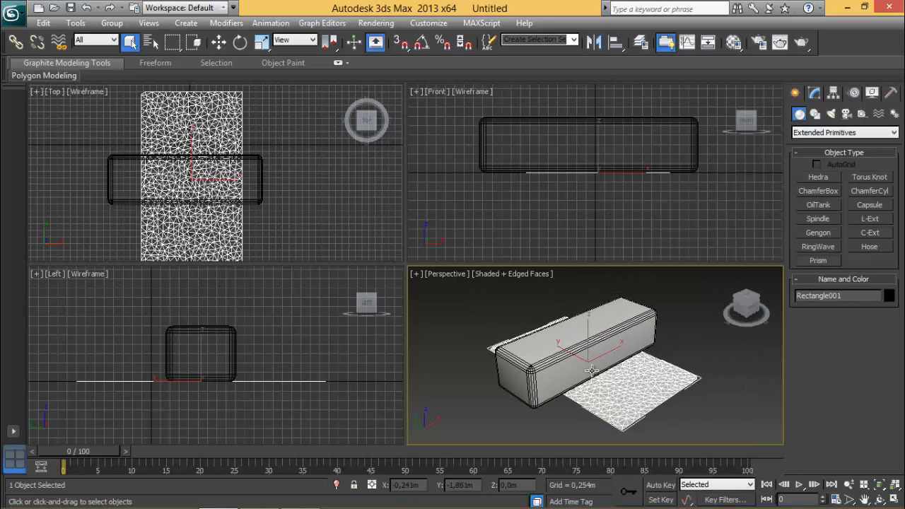
{"action": "key", "text": "w"}
{"action": "left_click_drag", "start_coordinate": [588, 338], "coordinate": [584, 273]}
{"action": "middle_click_drag", "start_coordinate": [584, 350], "coordinate": [607, 371]}
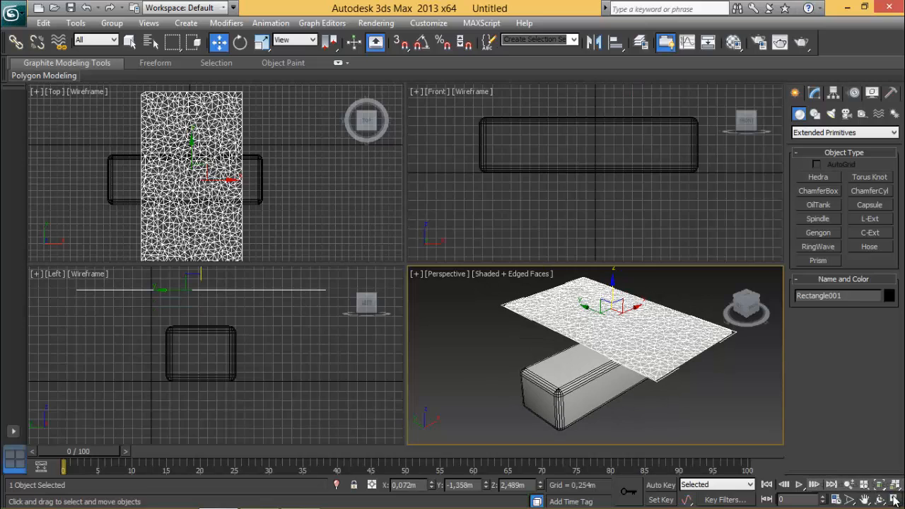
{"action": "left_click", "coordinate": [894, 500]}
{"action": "middle_click_drag", "start_coordinate": [425, 320], "coordinate": [417, 319], "text": "alt"}
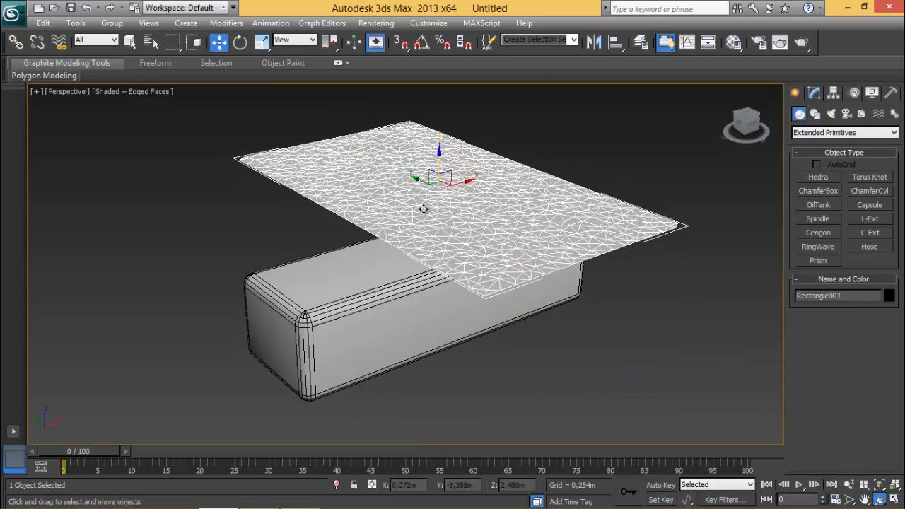
Step: Remove the Cloth modifier from the rectangle and apply a new Cloth modifier above Garment Maker
{"action": "left_click", "coordinate": [815, 93]}
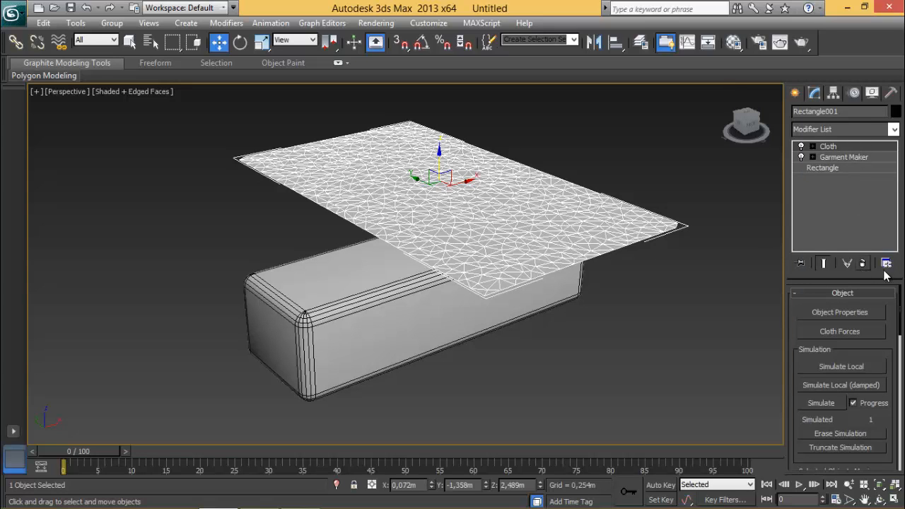
{"action": "left_click", "coordinate": [864, 263]}
{"action": "left_click", "coordinate": [877, 129]}
{"action": "scroll", "coordinate": [875, 225], "scroll_direction": "down", "scroll_amount": 5}
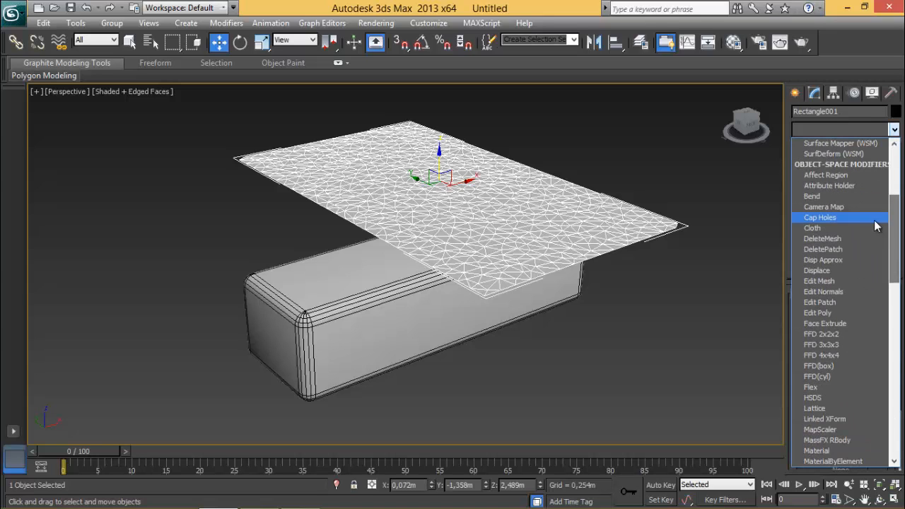
{"action": "left_click", "coordinate": [828, 228]}
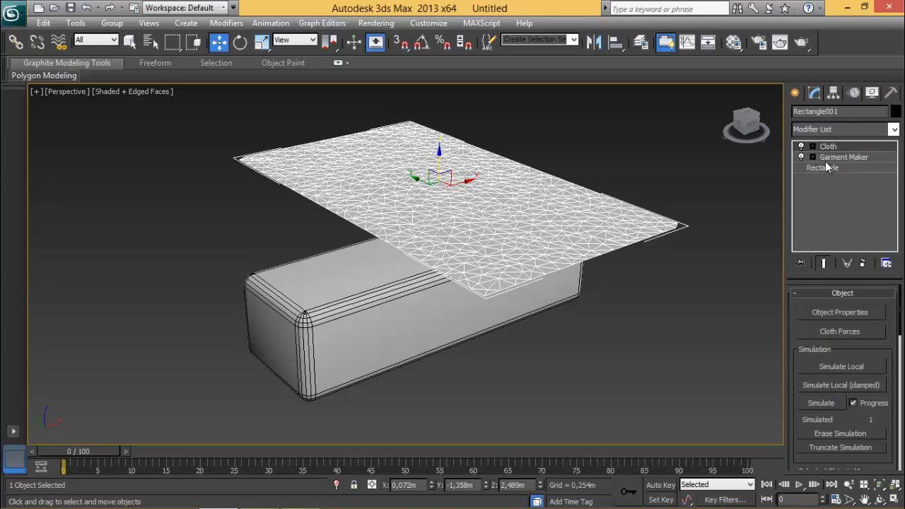
Step: In the Cloth object properties, define Rectangle001 as Cloth with the Silk preset
{"action": "left_click", "coordinate": [855, 312]}
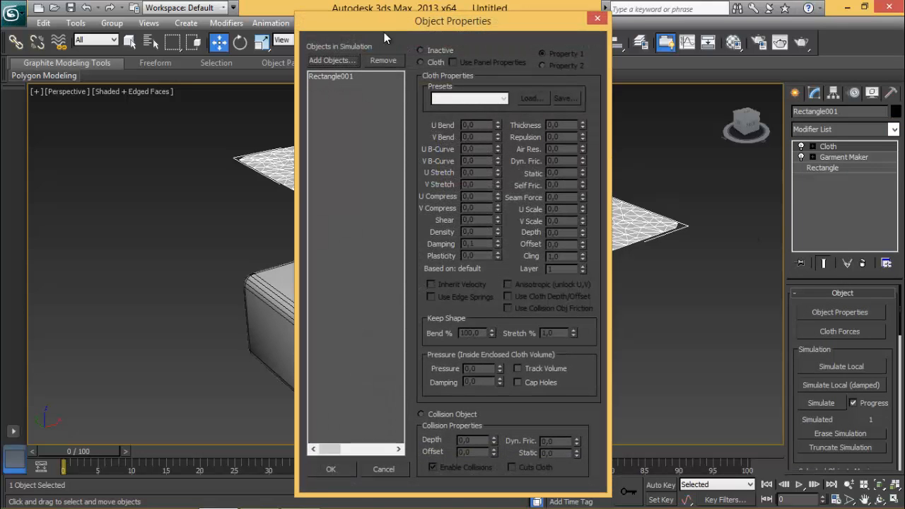
{"action": "left_click_drag", "start_coordinate": [352, 15], "coordinate": [275, 16]}
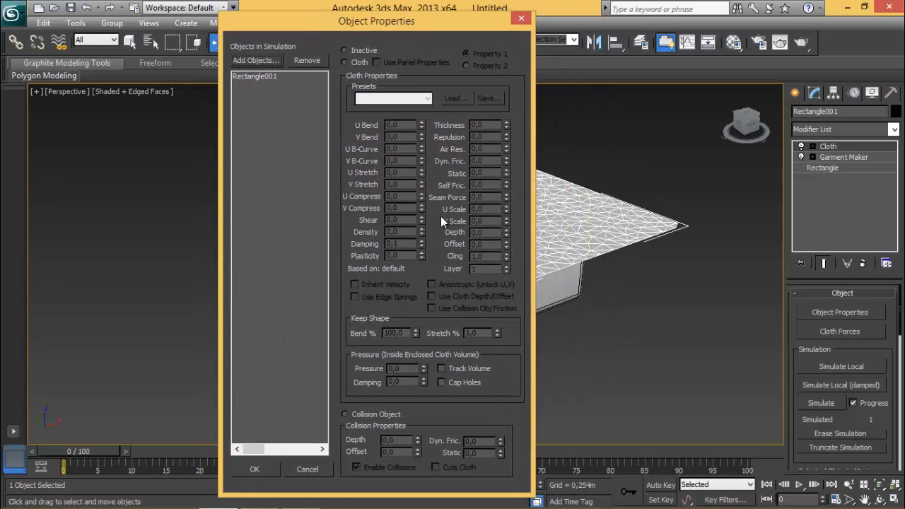
{"action": "left_click", "coordinate": [258, 77]}
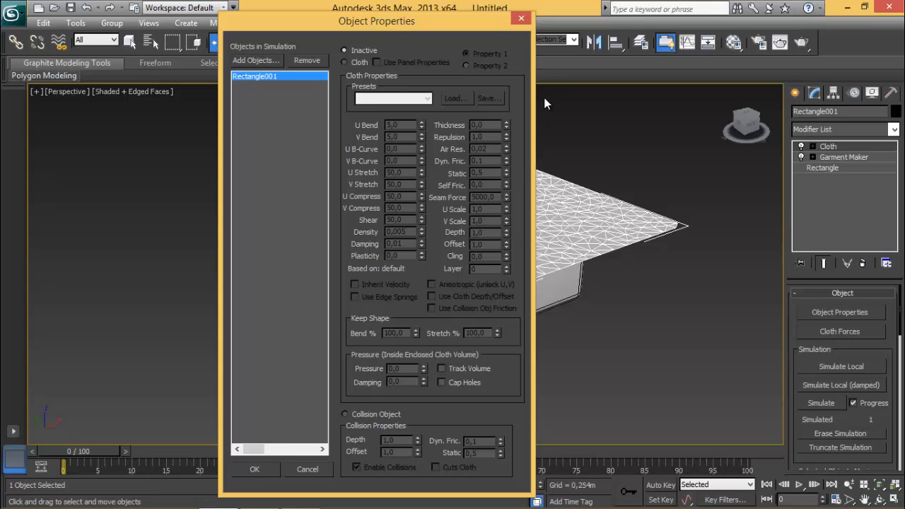
{"action": "mouse_move", "coordinate": [484, 23]}
{"action": "left_mouse_down"}
{"action": "mouse_move", "coordinate": [482, 100]}
{"action": "mouse_move", "coordinate": [493, 23]}
{"action": "left_mouse_up"}
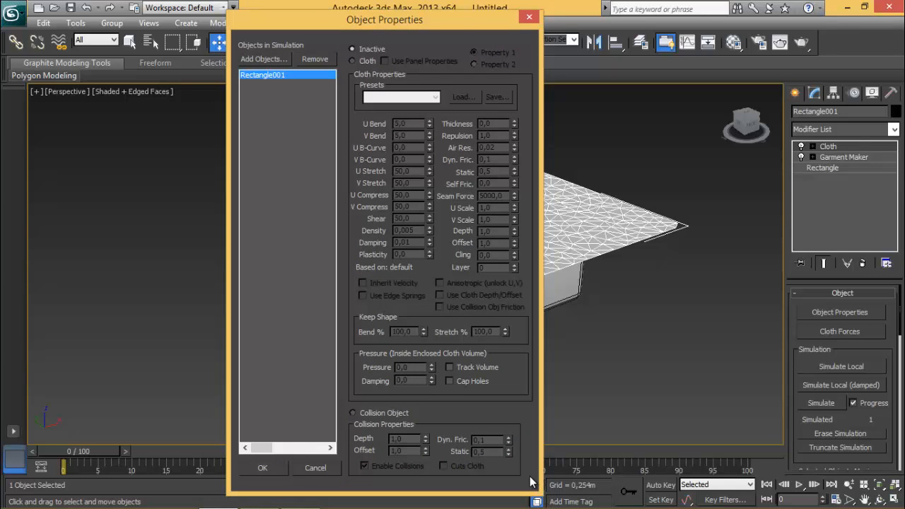
{"action": "mouse_move", "coordinate": [505, 19]}
{"action": "left_mouse_down"}
{"action": "mouse_move", "coordinate": [509, 62]}
{"action": "mouse_move", "coordinate": [487, 45]}
{"action": "mouse_move", "coordinate": [494, 16]}
{"action": "left_mouse_up"}
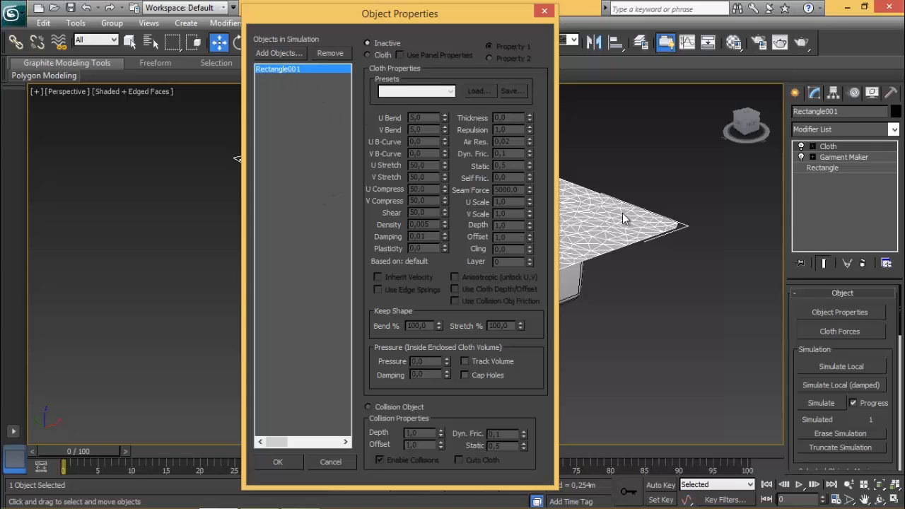
{"action": "left_click", "coordinate": [368, 54]}
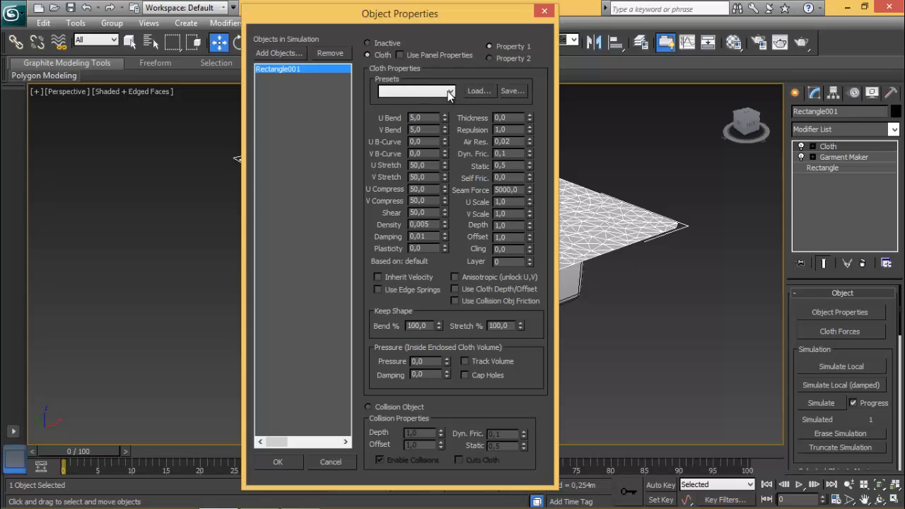
{"action": "left_click", "coordinate": [449, 92]}
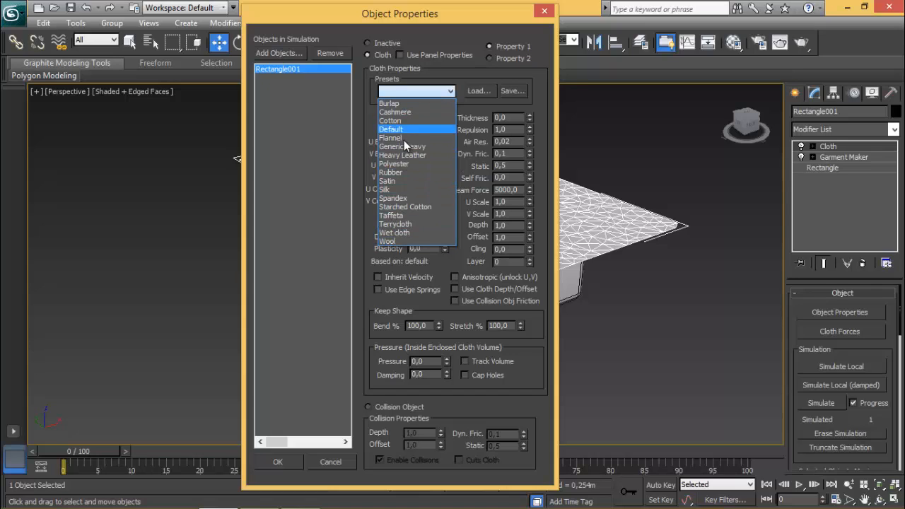
{"action": "left_click", "coordinate": [389, 190]}
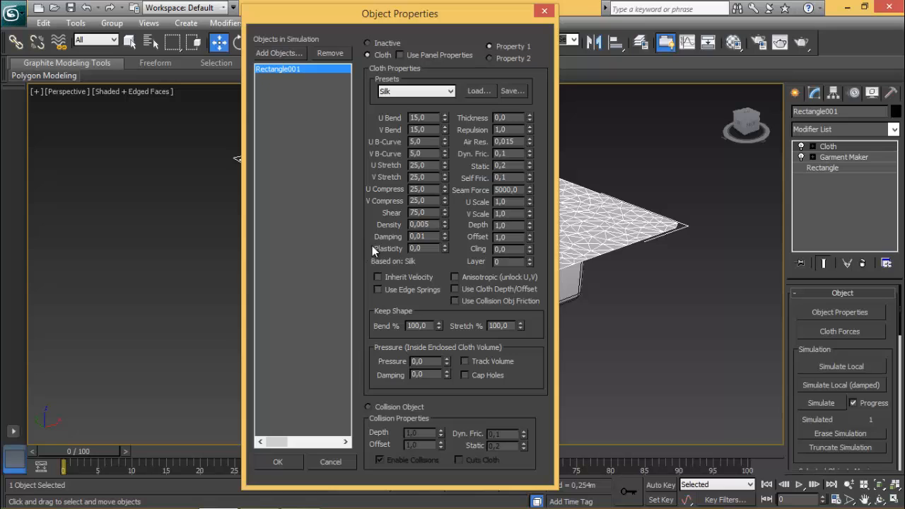
Step: Add ChamferBox001 to the cloth simulation, define it as a Collision Object and accept the object properties
{"action": "left_click", "coordinate": [282, 51]}
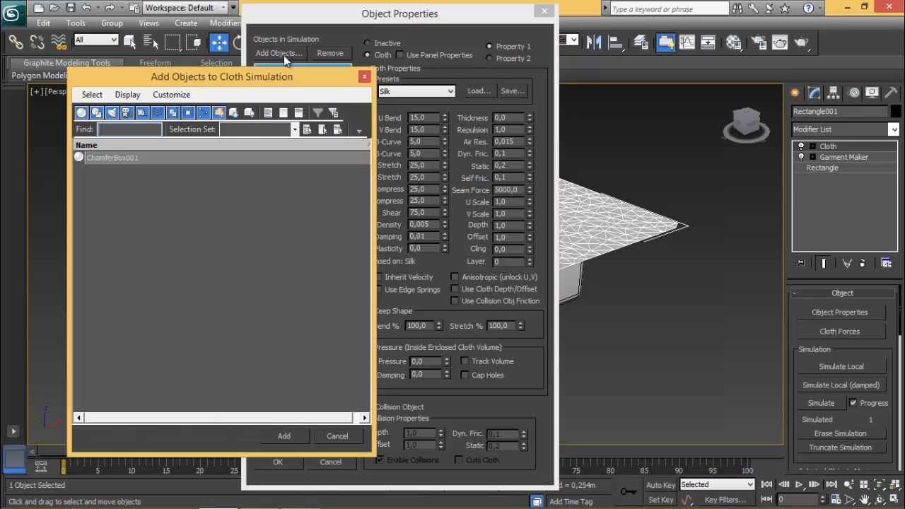
{"action": "double_click", "coordinate": [101, 156]}
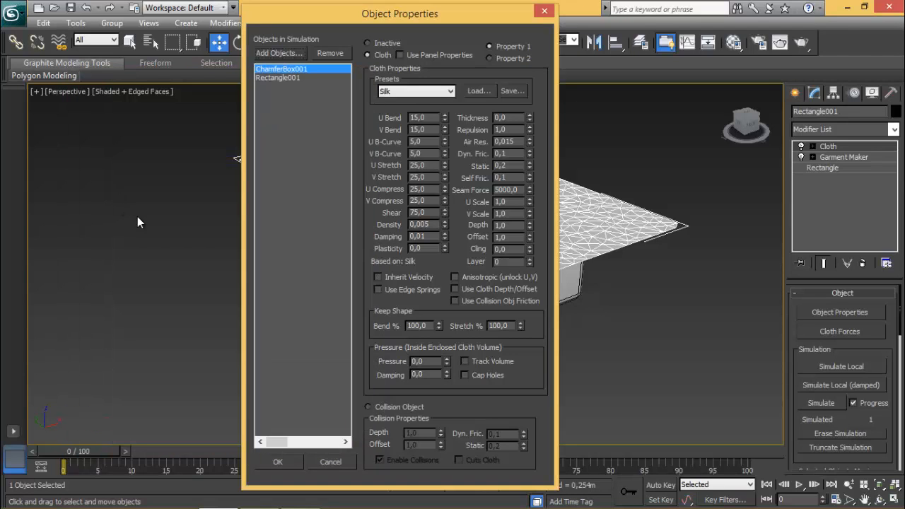
{"action": "left_click", "coordinate": [290, 78]}
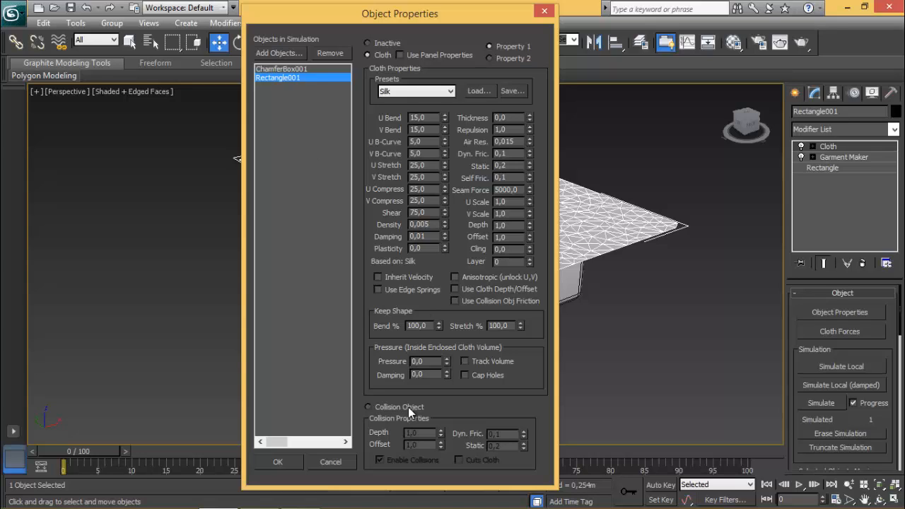
{"action": "left_click", "coordinate": [282, 68]}
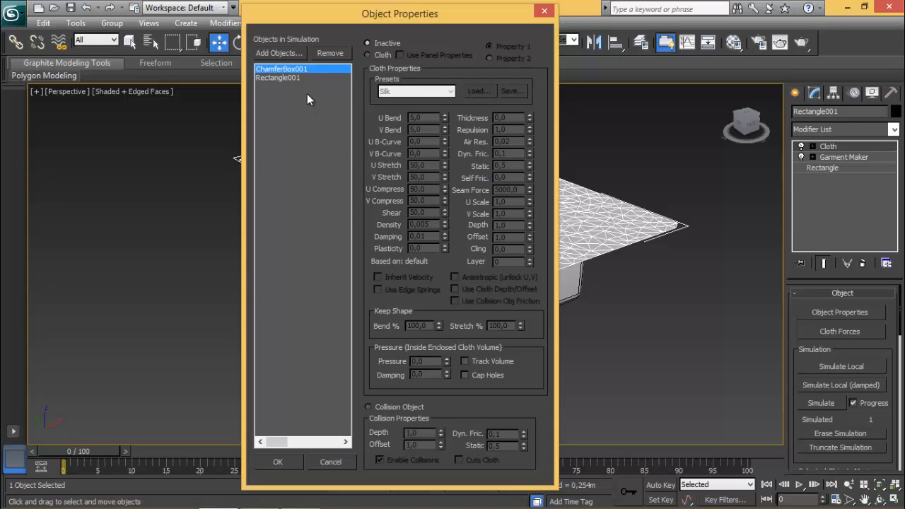
{"action": "left_click", "coordinate": [290, 77]}
{"action": "left_click", "coordinate": [292, 69]}
{"action": "left_click", "coordinate": [284, 75]}
{"action": "left_click", "coordinate": [288, 65]}
{"action": "left_click", "coordinate": [368, 407]}
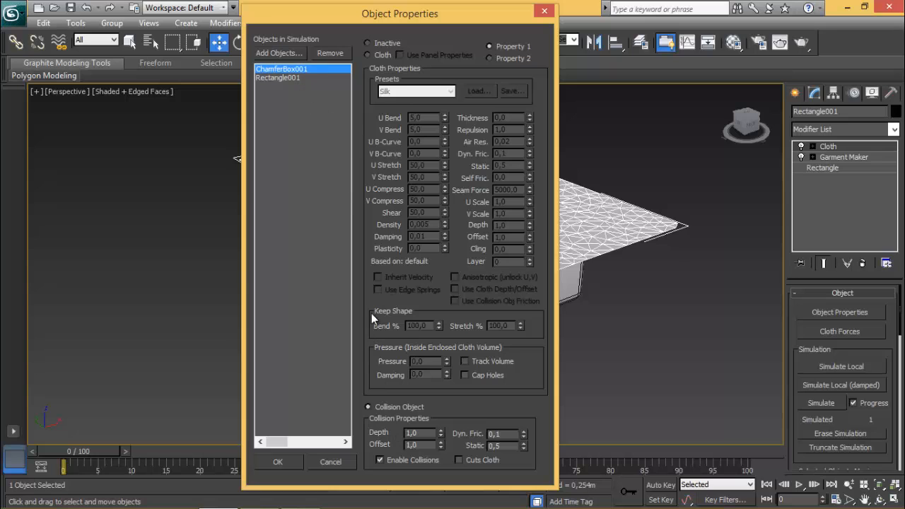
{"action": "left_click", "coordinate": [280, 461]}
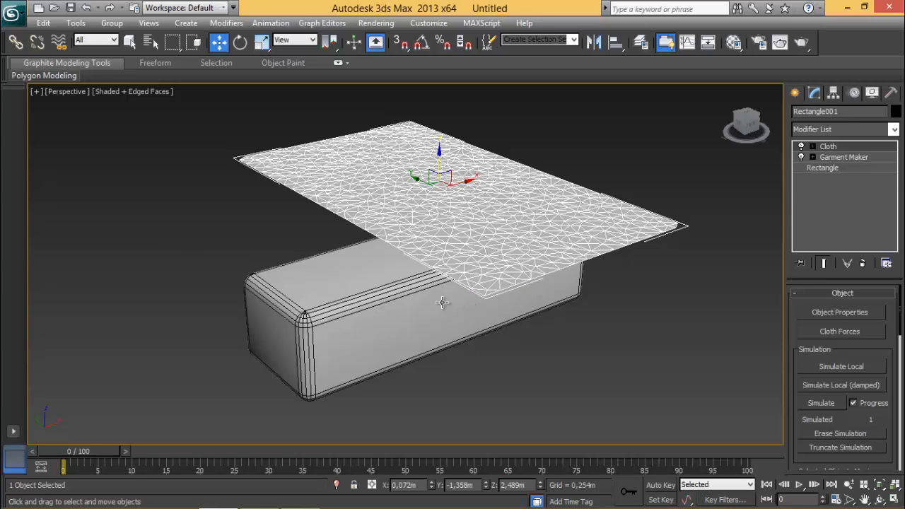
Step: Run the cloth simulation over the whole timeline, then open the time configuration and accept it with an End Time of 100
{"action": "left_click", "coordinate": [811, 404]}
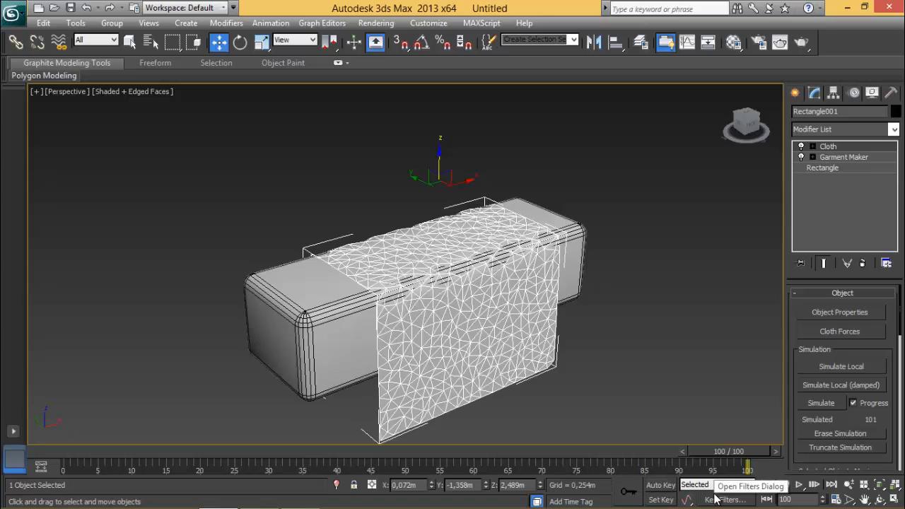
{"action": "right_click", "coordinate": [796, 487]}
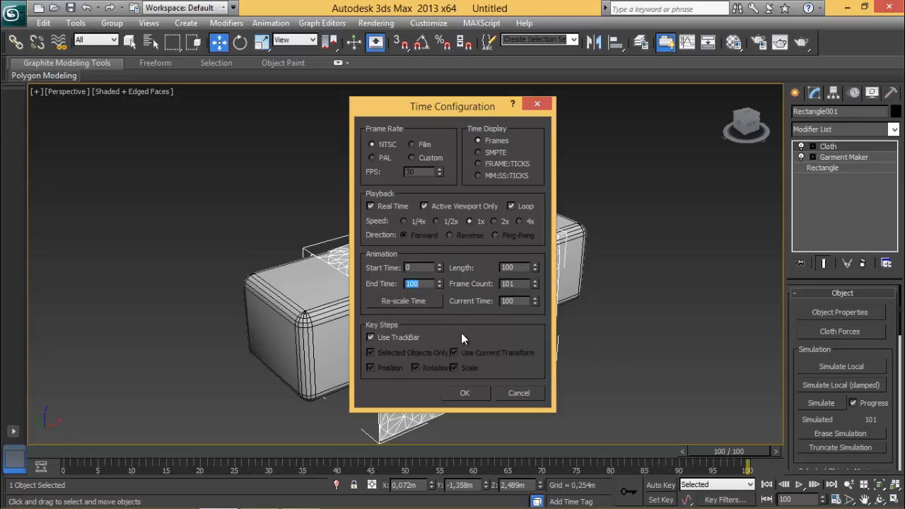
{"action": "left_click", "coordinate": [465, 393]}
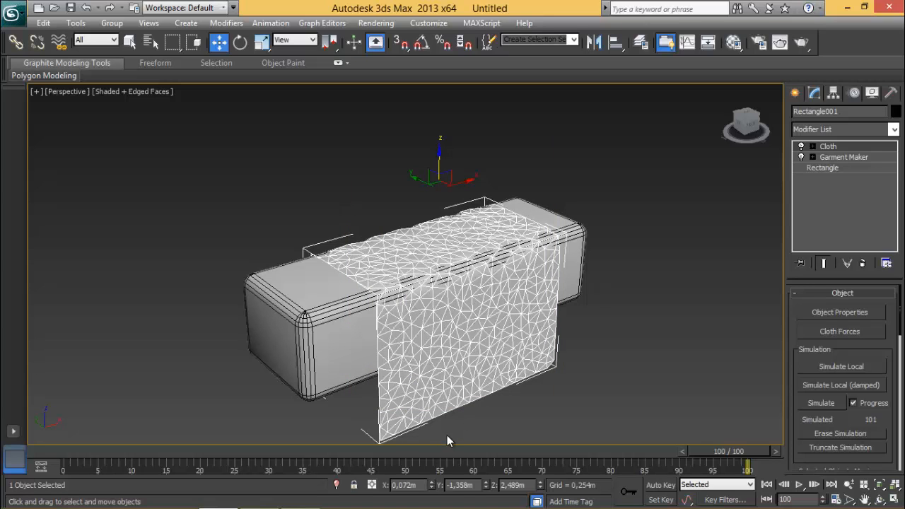
Step: Scrub the timeline between frames 0 and 40 to examine how the cloth falls and drapes over the chamfer box
{"action": "left_click_drag", "start_coordinate": [739, 450], "coordinate": [350, 452]}
{"action": "key", "text": "w"}
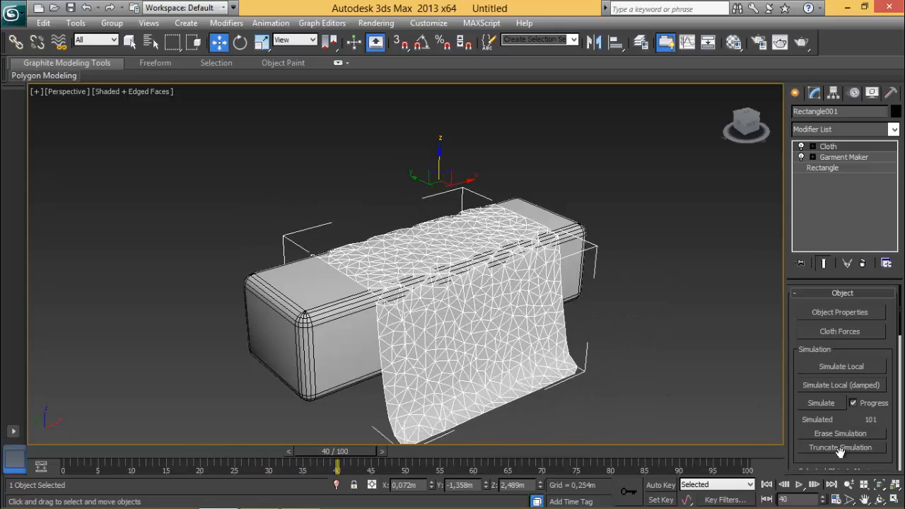
{"action": "left_click", "coordinate": [881, 500]}
{"action": "left_click_drag", "start_coordinate": [475, 347], "coordinate": [404, 303]}
{"action": "scroll", "coordinate": [400, 315], "scroll_direction": "up", "scroll_amount": 5}
{"action": "scroll", "coordinate": [397, 313], "scroll_direction": "down", "scroll_amount": 6}
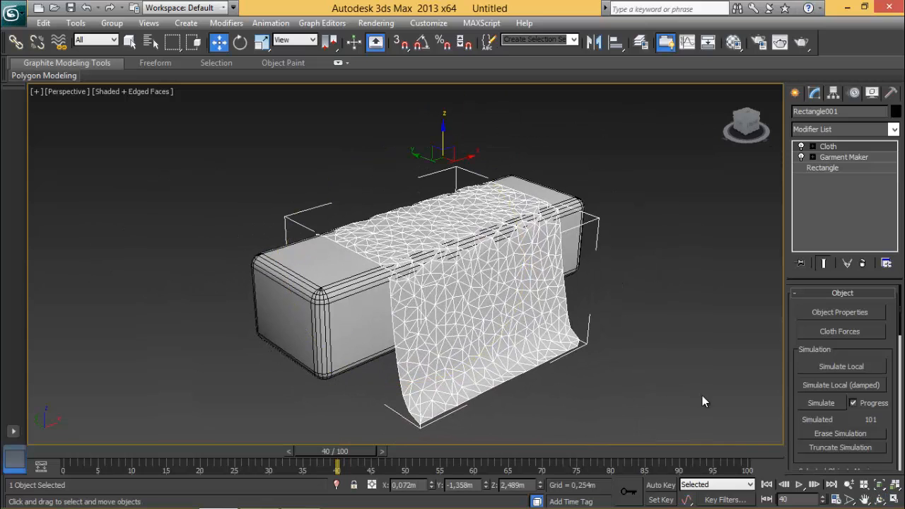
{"action": "left_click_drag", "start_coordinate": [346, 452], "coordinate": [53, 456]}
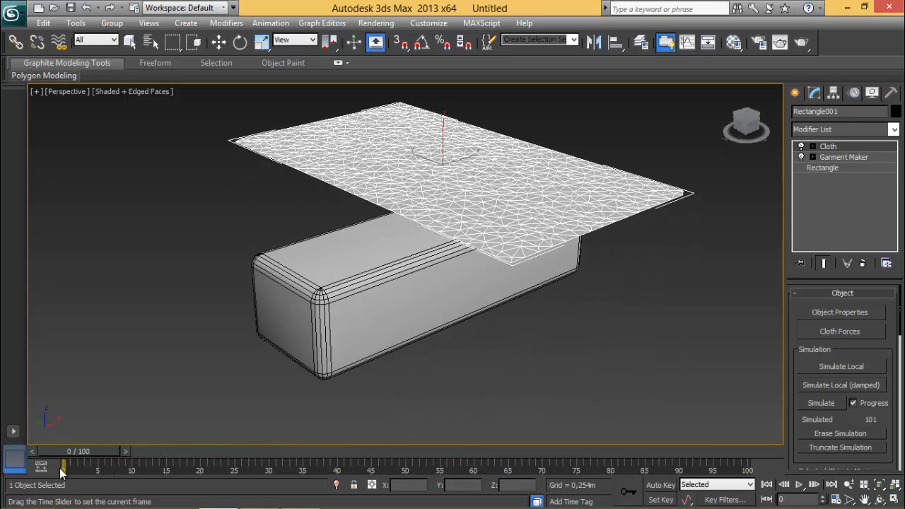
{"action": "key", "text": "w"}
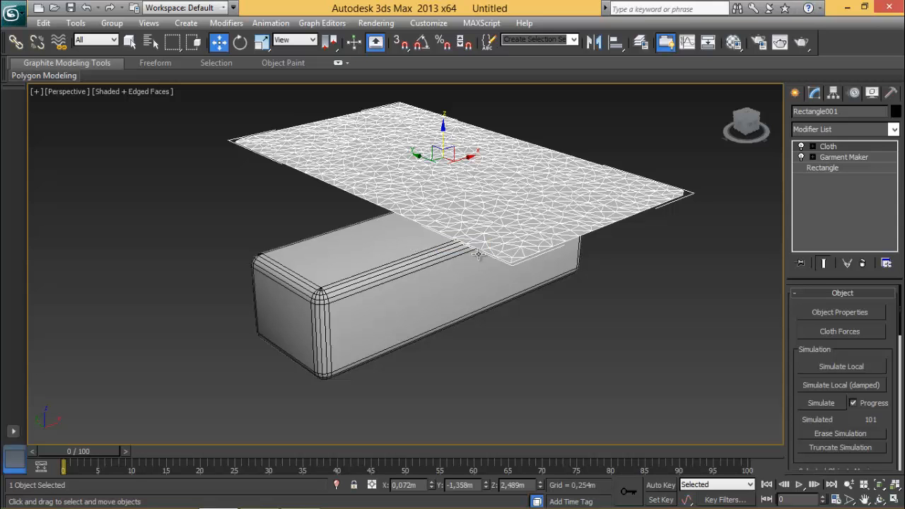
{"action": "left_click_drag", "start_coordinate": [81, 450], "coordinate": [337, 452]}
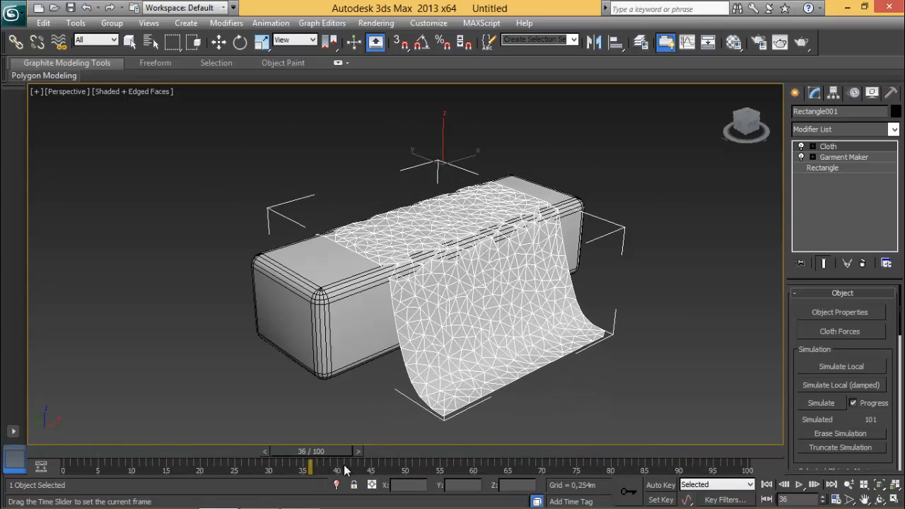
{"action": "key", "text": "w"}
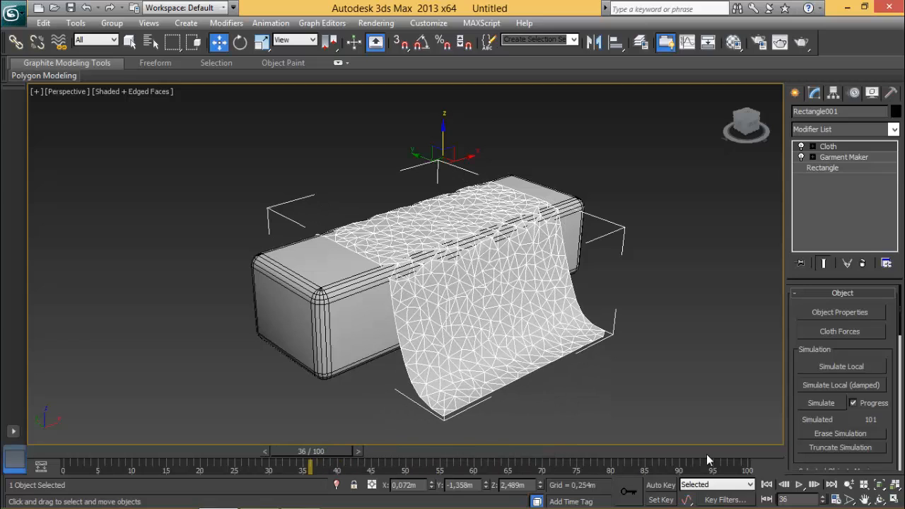
Step: Erase the cloth simulation and return to frame 0
{"action": "left_click", "coordinate": [839, 433]}
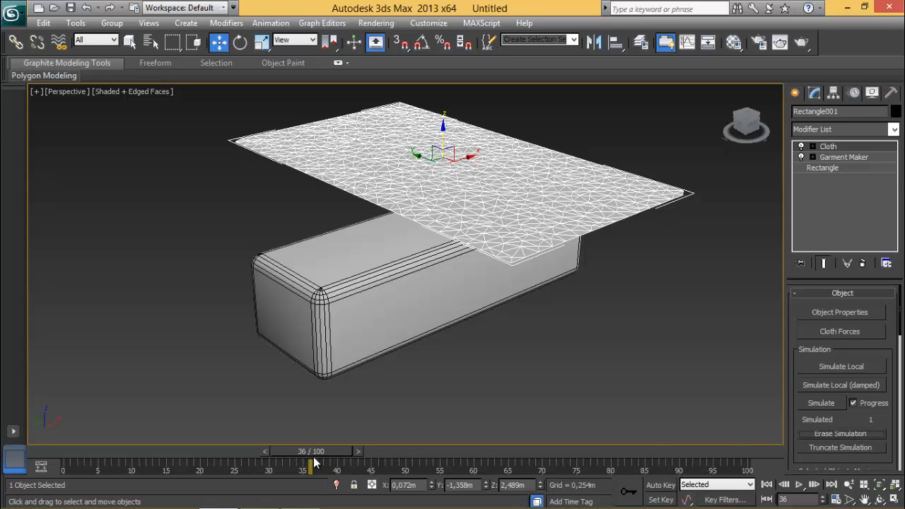
{"action": "left_click", "coordinate": [767, 485]}
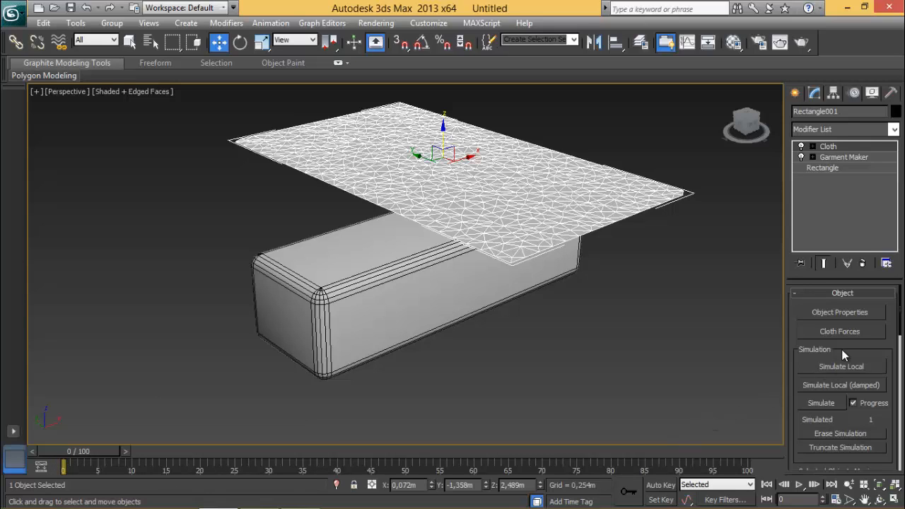
Step: Review the cloth object properties of ChamferBox001 and Rectangle001, including the box's collision offset, and accept them
{"action": "left_click_drag", "start_coordinate": [843, 361], "coordinate": [848, 397]}
{"action": "left_click", "coordinate": [858, 314]}
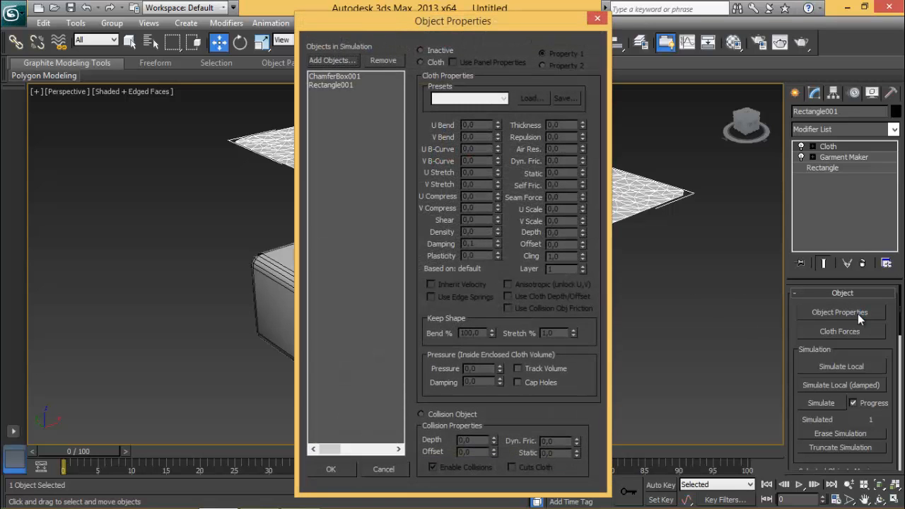
{"action": "left_click", "coordinate": [352, 78]}
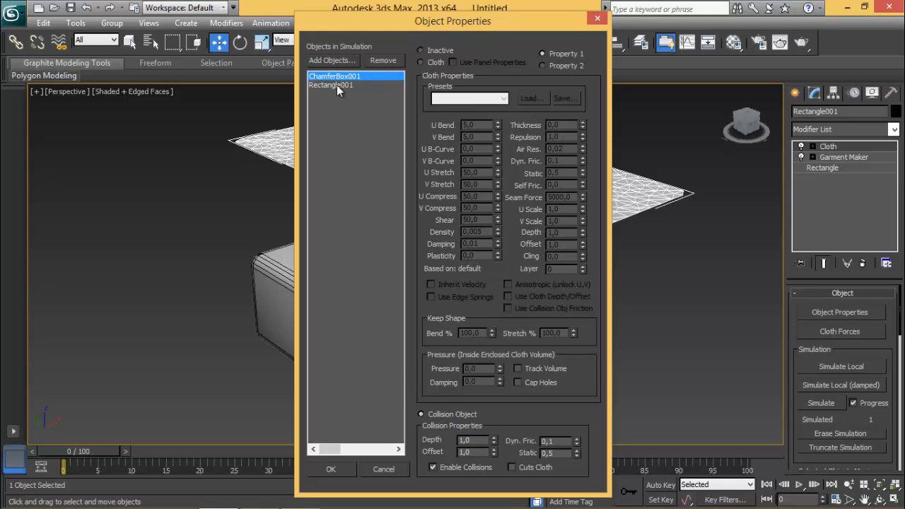
{"action": "left_click", "coordinate": [338, 86]}
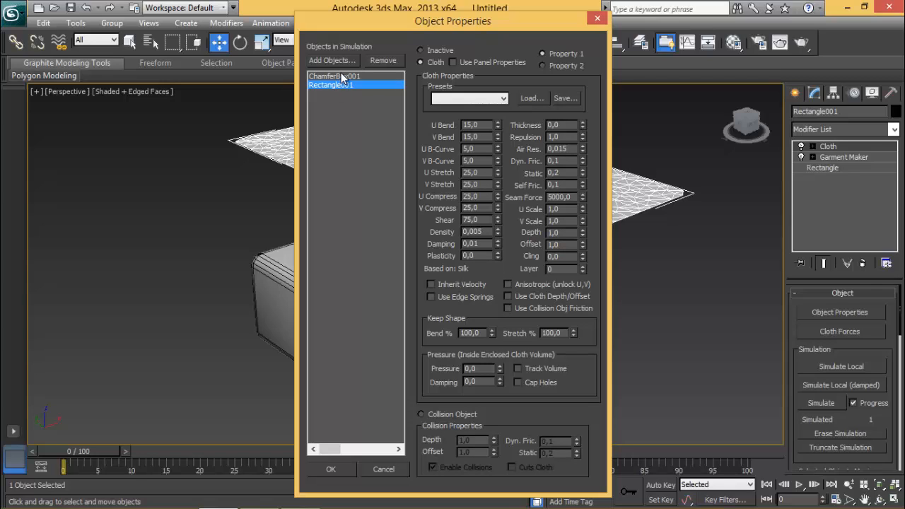
{"action": "left_click", "coordinate": [342, 77]}
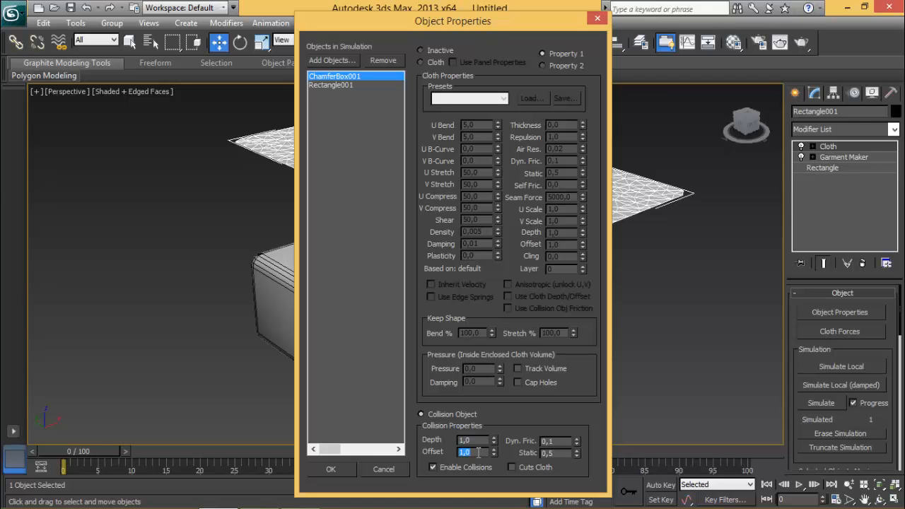
{"action": "left_click", "coordinate": [340, 469]}
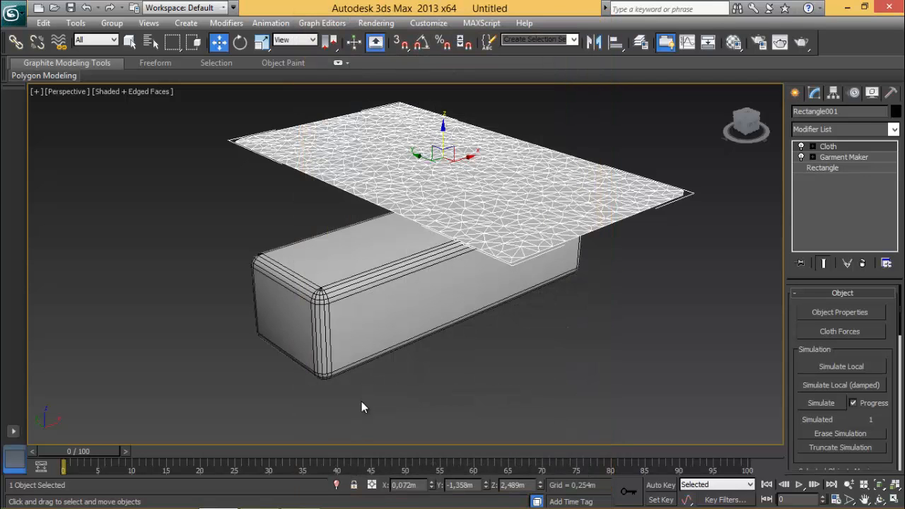
Step: Run the cloth simulation over the chamfer box and render the perspective view at frame 72
{"action": "left_click", "coordinate": [821, 404]}
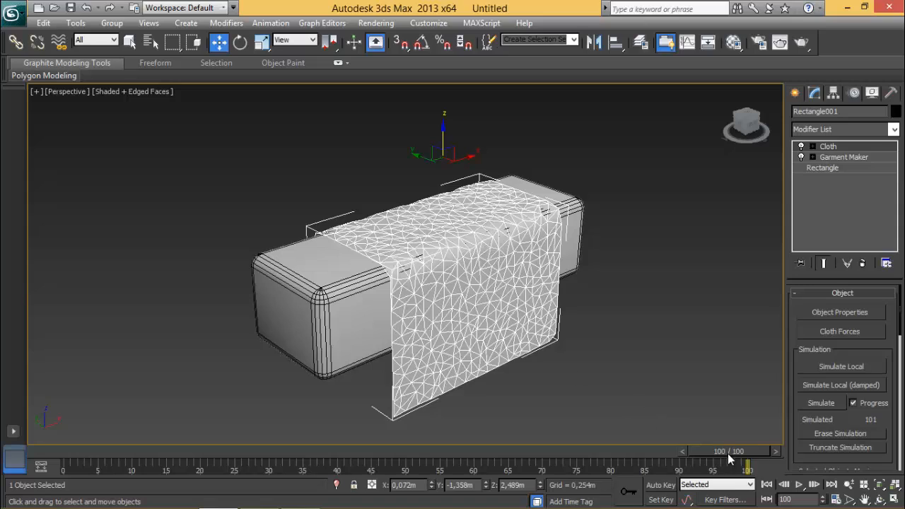
{"action": "left_click_drag", "start_coordinate": [735, 453], "coordinate": [555, 486]}
{"action": "key", "text": "w"}
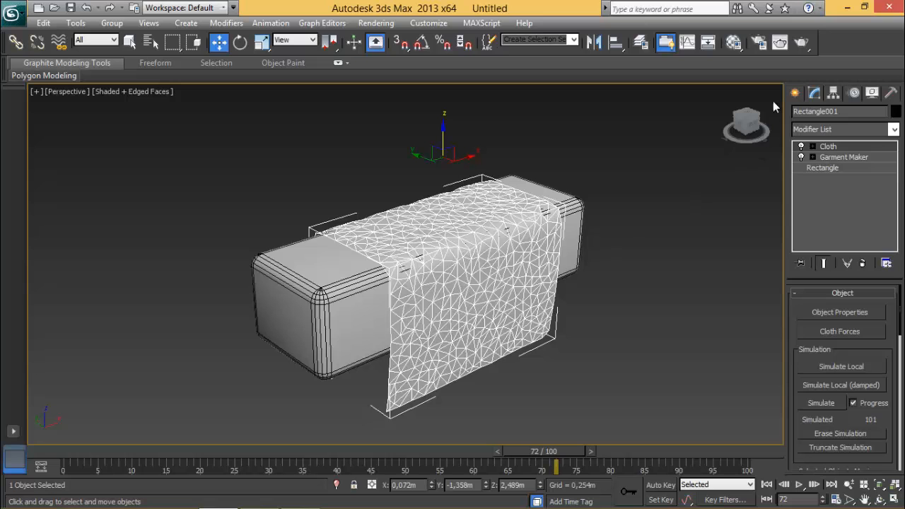
{"action": "left_click", "coordinate": [800, 43]}
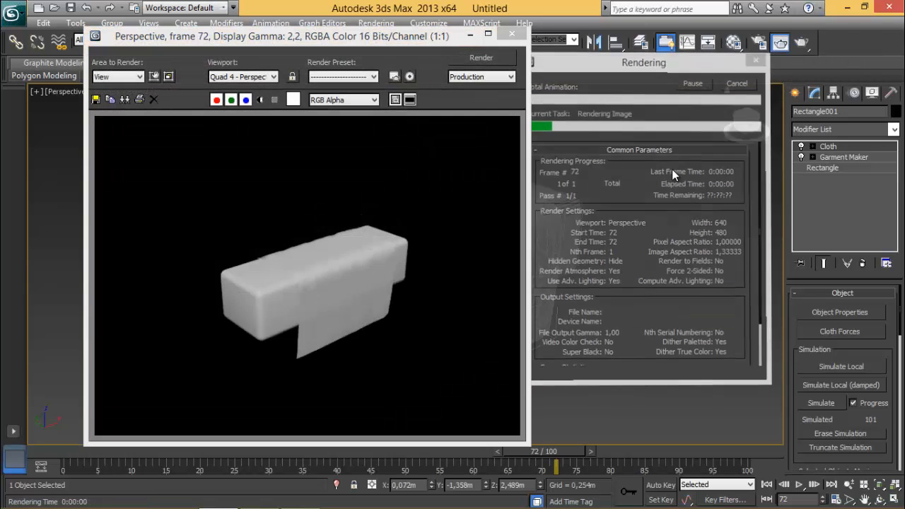
{"action": "left_click", "coordinate": [512, 34]}
Step: Give the second material, 02 - Default, a saturated blue diffuse colour and assign it to the cloth rectangle
{"action": "key", "text": "m"}
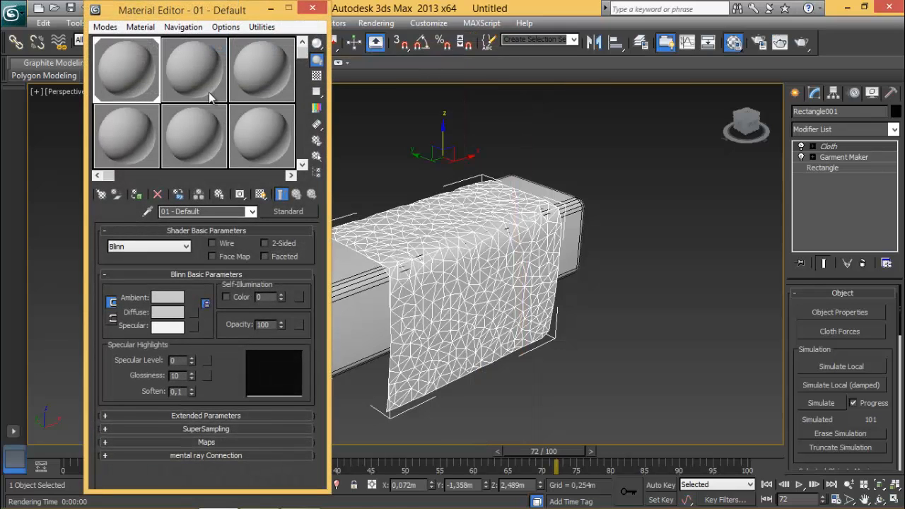
{"action": "left_click", "coordinate": [208, 89]}
{"action": "left_click", "coordinate": [176, 310]}
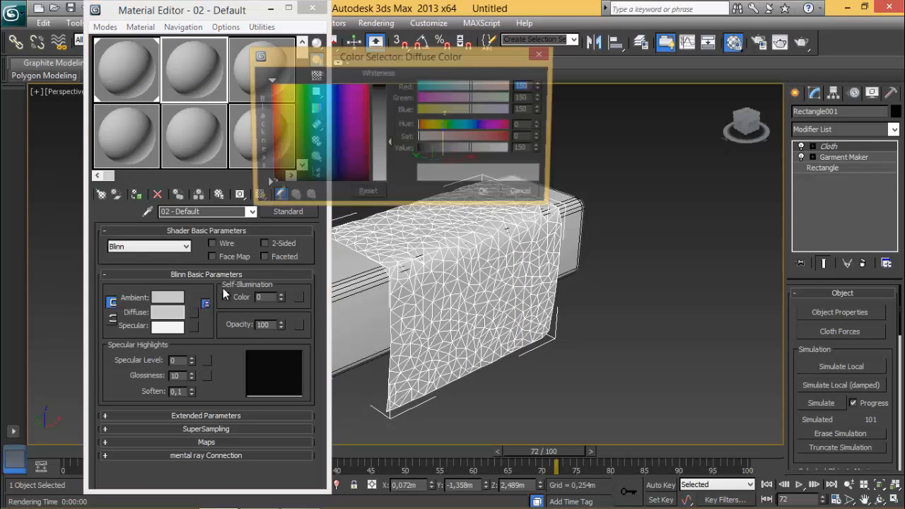
{"action": "left_click_drag", "start_coordinate": [330, 100], "coordinate": [333, 83]}
{"action": "left_click_drag", "start_coordinate": [378, 101], "coordinate": [374, 157]}
{"action": "left_click", "coordinate": [487, 195]}
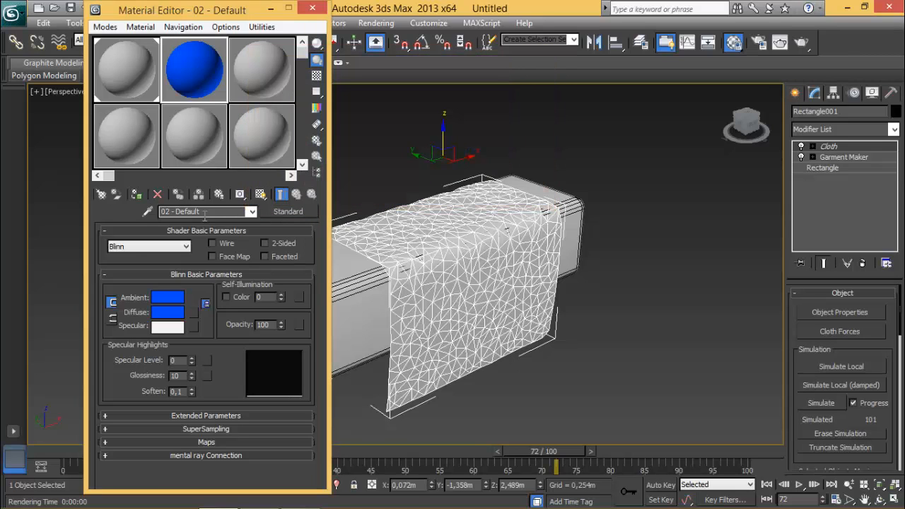
{"action": "left_click", "coordinate": [136, 194]}
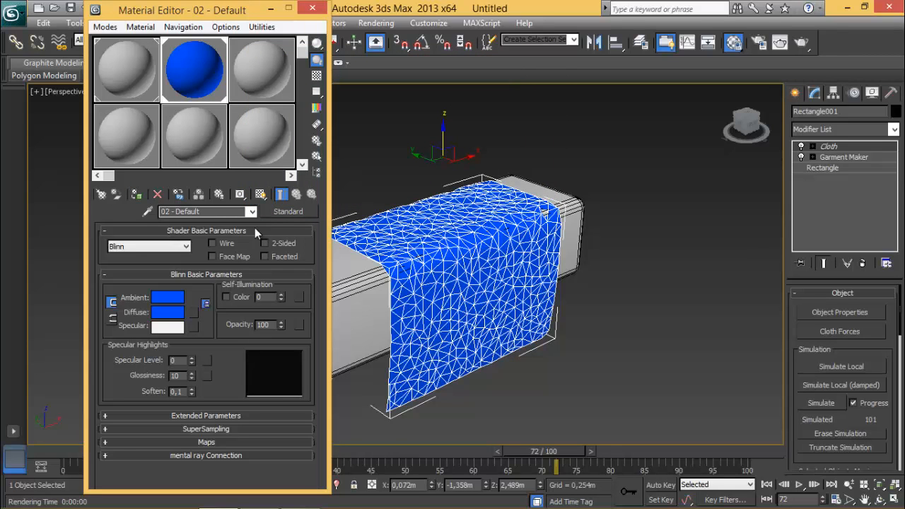
{"action": "left_click", "coordinate": [312, 8]}
Step: Change the diffuse colour of the chamfer box's material, 01 - Default, to pure red and render the perspective view at frame 72
{"action": "left_click", "coordinate": [338, 286]}
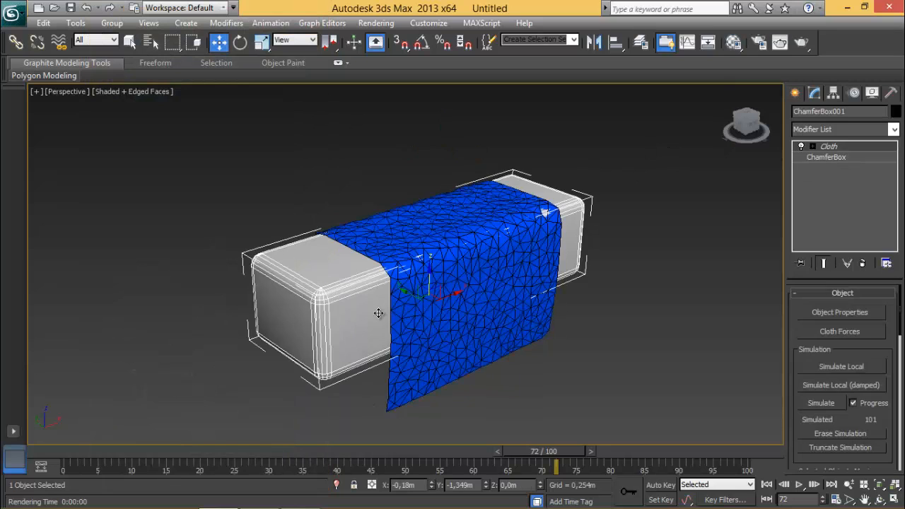
{"action": "key", "text": "m"}
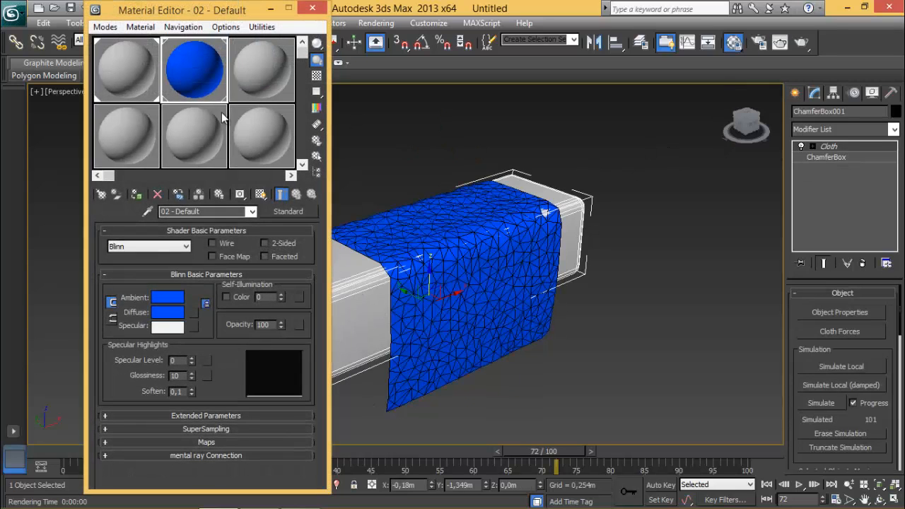
{"action": "left_click", "coordinate": [135, 70]}
{"action": "left_click", "coordinate": [177, 310]}
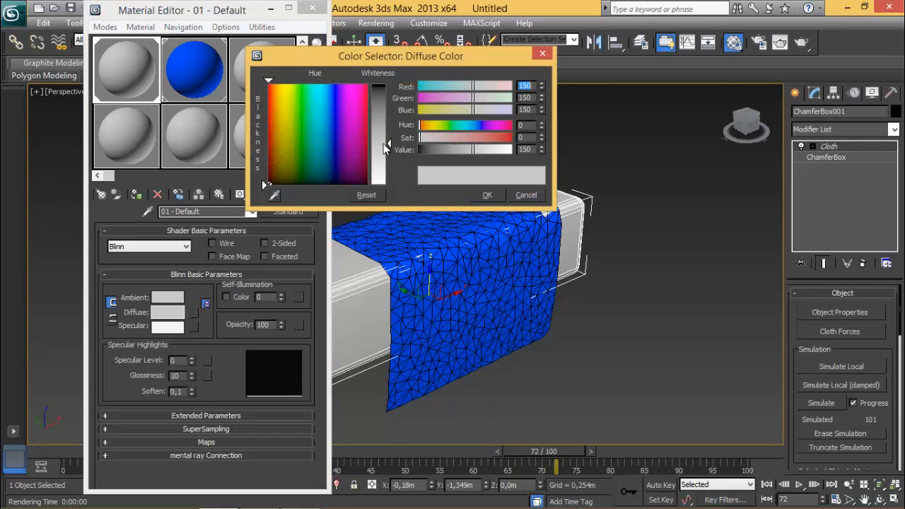
{"action": "left_click", "coordinate": [267, 82]}
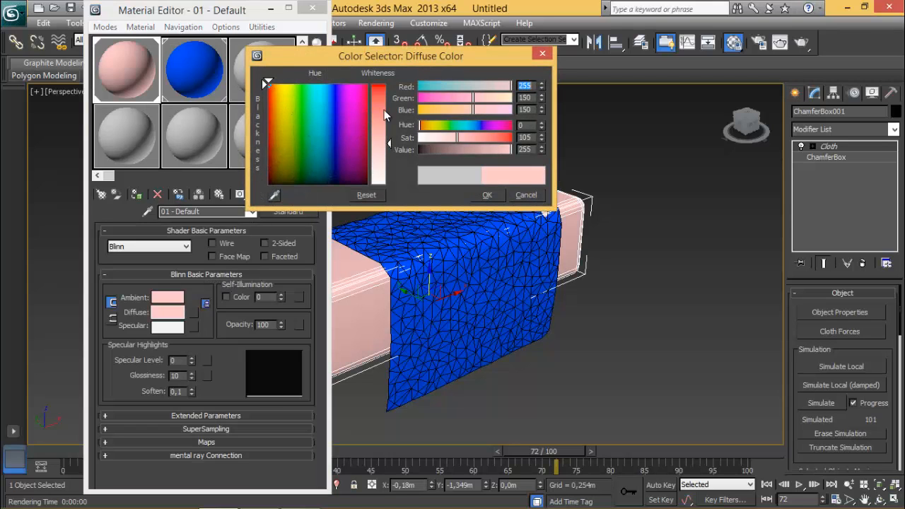
{"action": "left_click_drag", "start_coordinate": [384, 110], "coordinate": [386, 83]}
{"action": "left_click", "coordinate": [484, 197]}
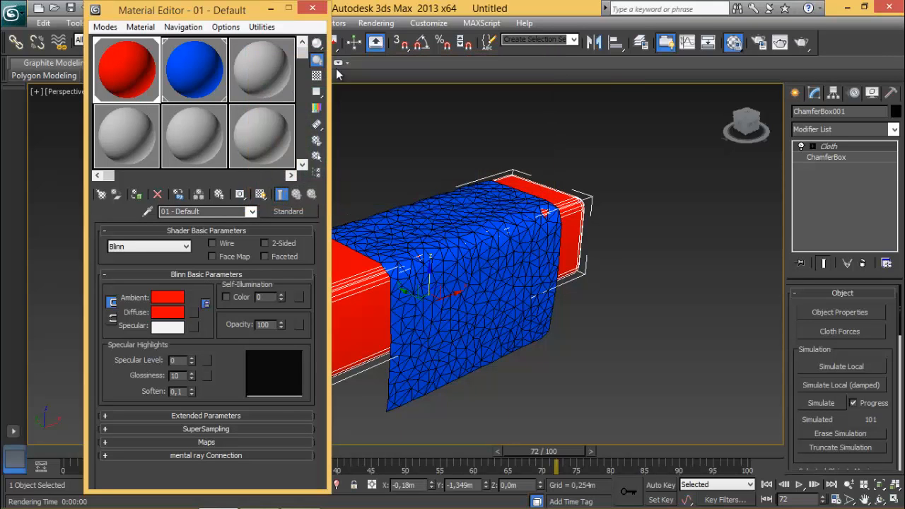
{"action": "left_click", "coordinate": [312, 9]}
{"action": "left_click", "coordinate": [801, 43]}
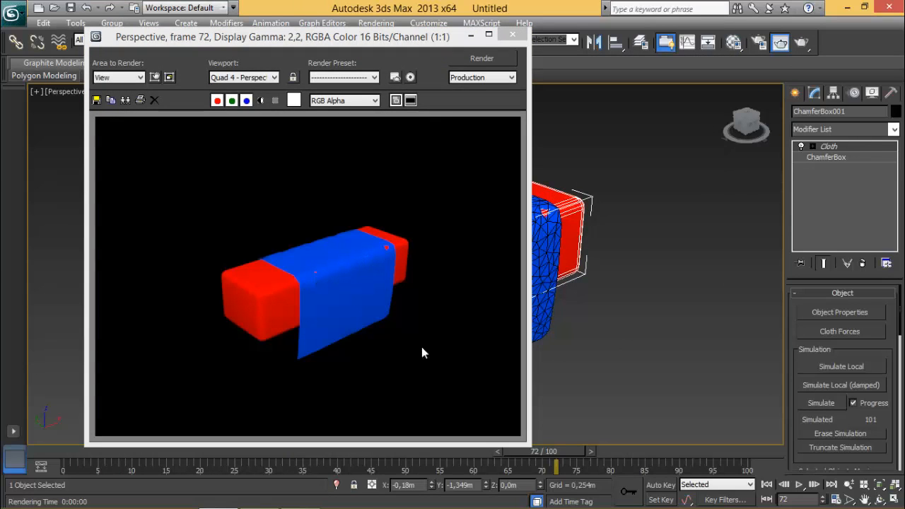
{"action": "left_click", "coordinate": [513, 36]}
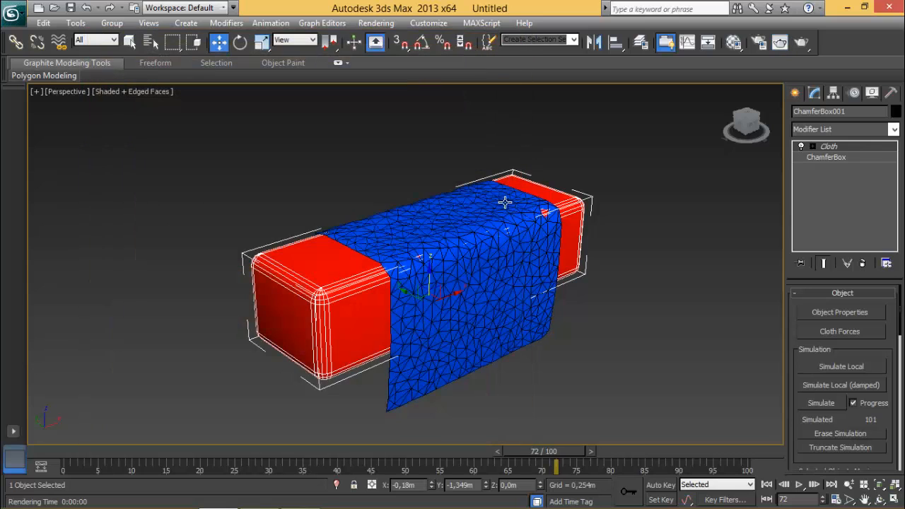
Step: Apply a TurboSmooth modifier above Cloth on Rectangle001 and set its iterations to 2
{"action": "left_click", "coordinate": [894, 130]}
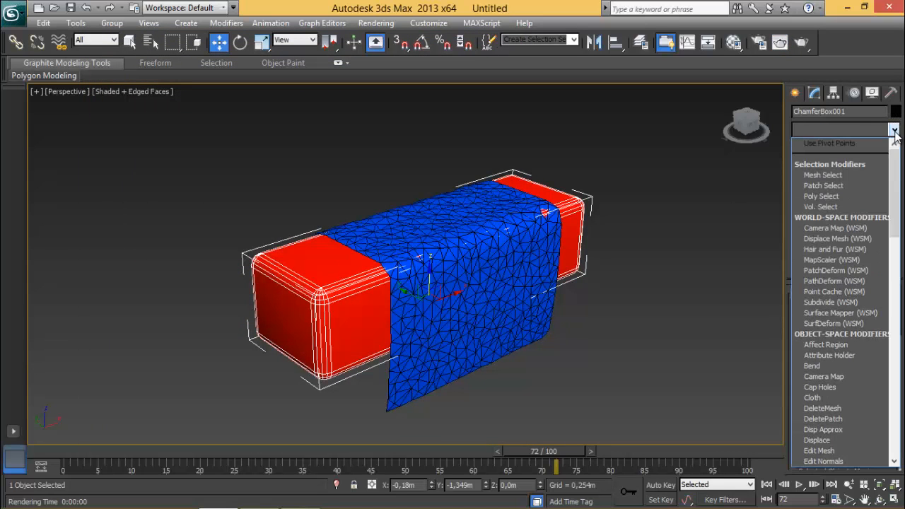
{"action": "left_click", "coordinate": [693, 214]}
{"action": "left_click", "coordinate": [540, 319]}
{"action": "left_click", "coordinate": [894, 129]}
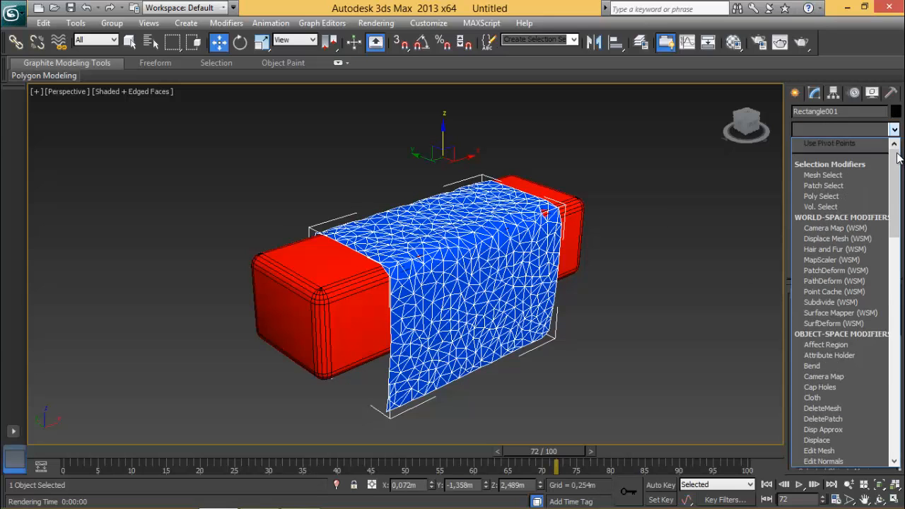
{"action": "scroll", "coordinate": [842, 304], "scroll_direction": "down", "scroll_amount": 10}
{"action": "scroll", "coordinate": [835, 410], "scroll_direction": "down", "scroll_amount": 10}
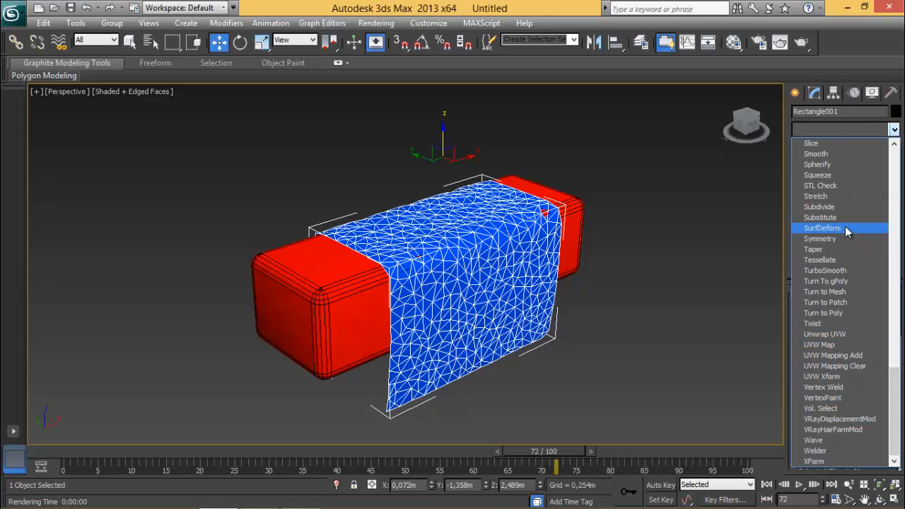
{"action": "left_click", "coordinate": [845, 268]}
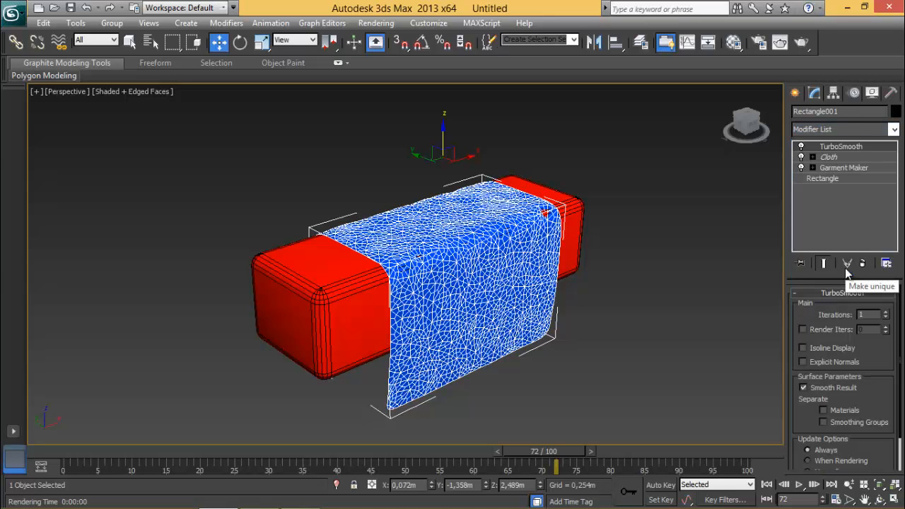
{"action": "left_click", "coordinate": [885, 312]}
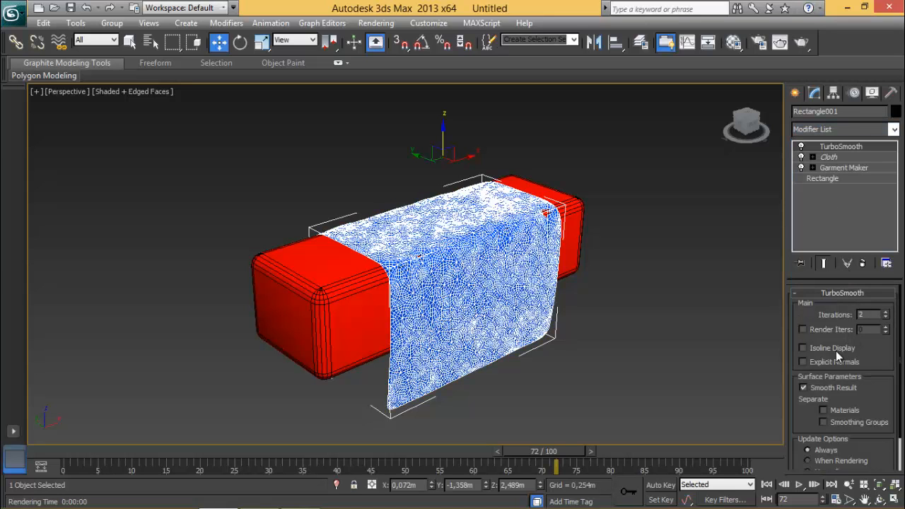
Step: Enable Isoline Display on the cloth's TurboSmooth modifier and render the perspective view at frame 72
{"action": "left_click", "coordinate": [804, 348]}
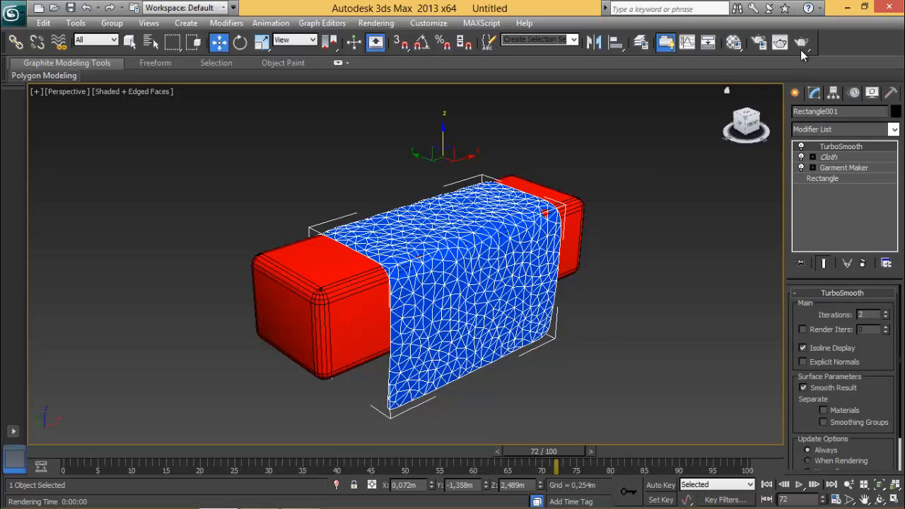
{"action": "left_click", "coordinate": [780, 41]}
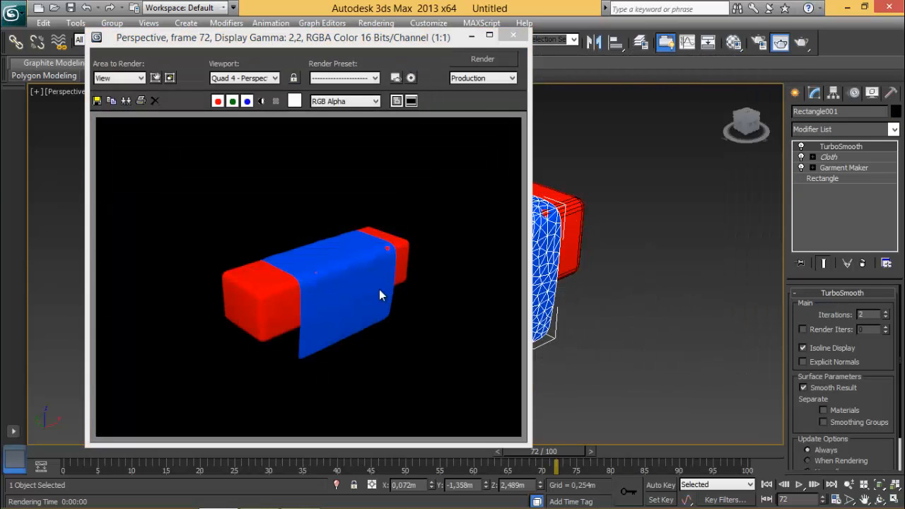
{"action": "left_click", "coordinate": [514, 35]}
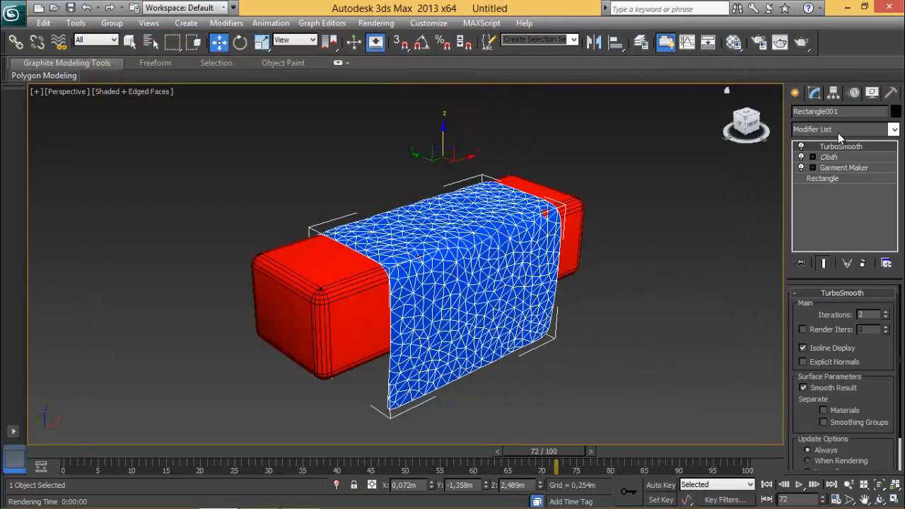
Step: Delete the TurboSmooth modifier from Rectangle001 and apply a Shell modifier above Cloth
{"action": "left_click", "coordinate": [862, 263]}
{"action": "left_click", "coordinate": [895, 130]}
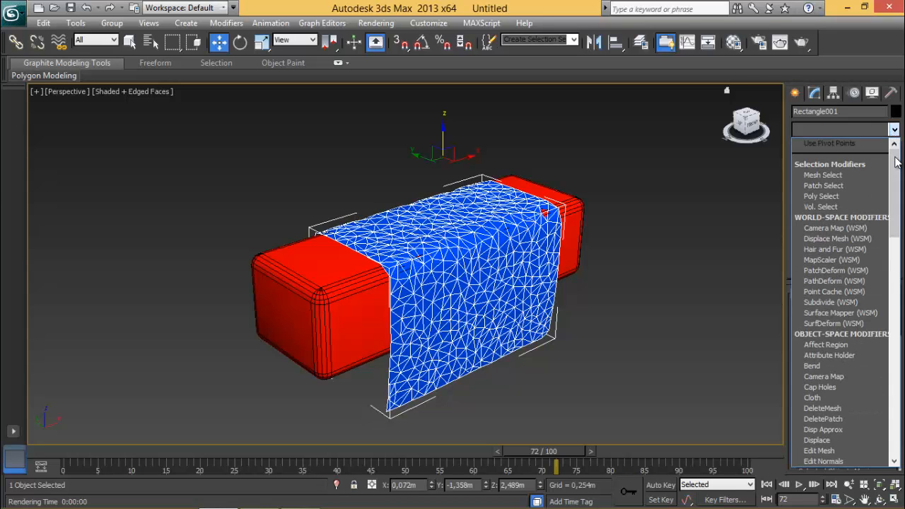
{"action": "left_click_drag", "start_coordinate": [895, 150], "coordinate": [881, 307]}
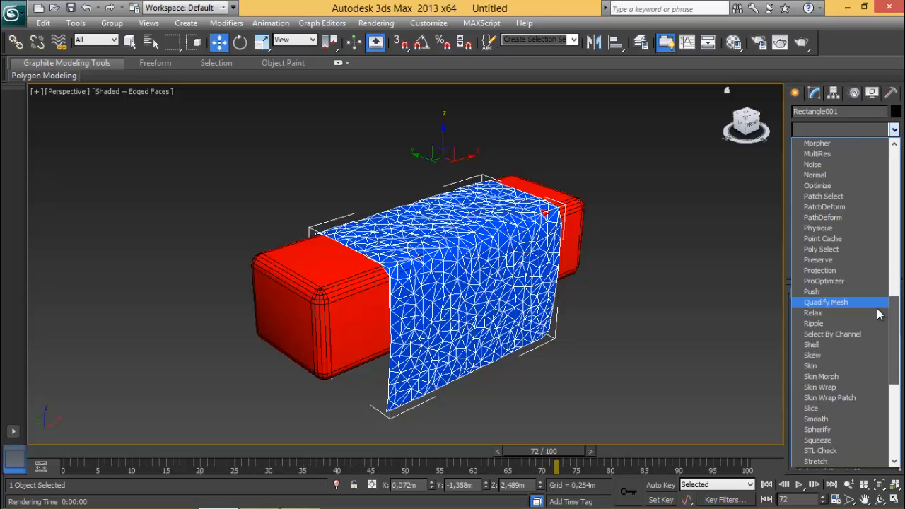
{"action": "left_click", "coordinate": [826, 346]}
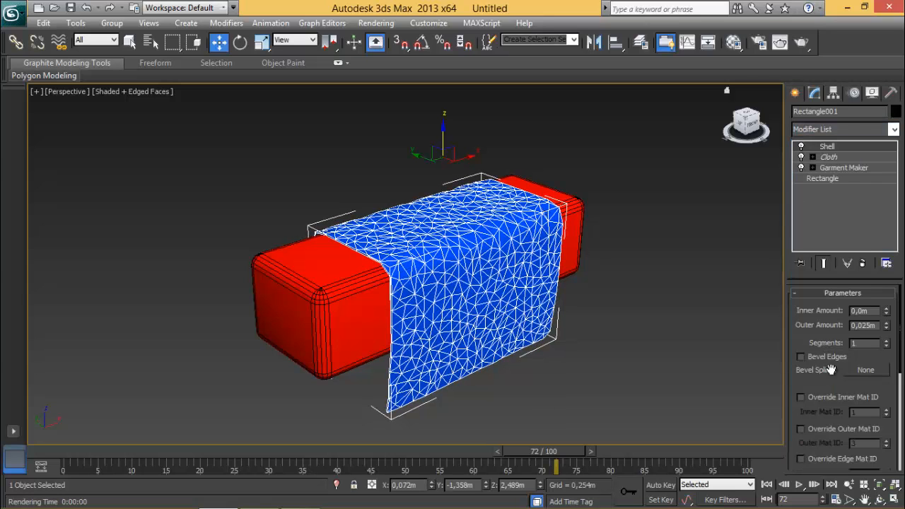
Step: Render the perspective view of the shelled cloth at frame 72 from a closer viewpoint
{"action": "left_click", "coordinate": [881, 495]}
{"action": "left_click_drag", "start_coordinate": [380, 299], "coordinate": [469, 182]}
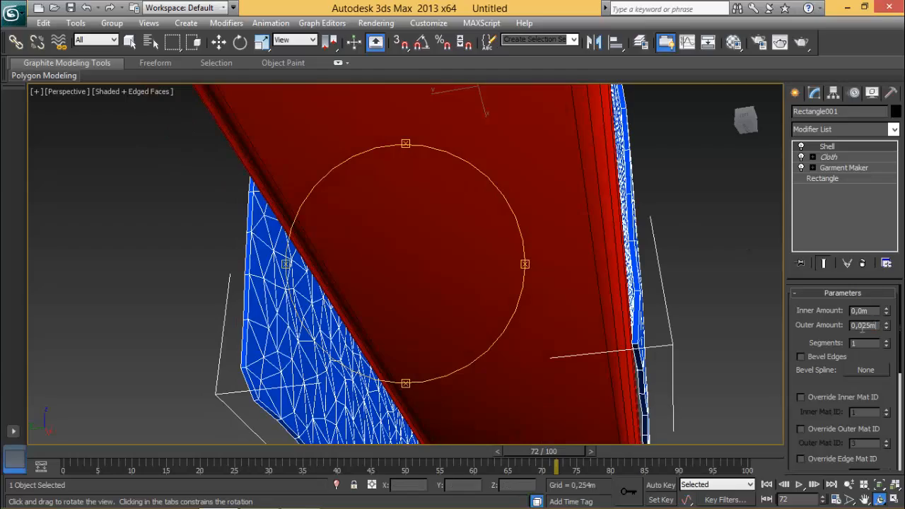
{"action": "left_click_drag", "start_coordinate": [414, 284], "coordinate": [454, 293]}
{"action": "scroll", "coordinate": [423, 289], "scroll_direction": "down", "scroll_amount": 5}
{"action": "scroll", "coordinate": [460, 295], "scroll_direction": "up", "scroll_amount": 3}
{"action": "right_click", "coordinate": [453, 294]}
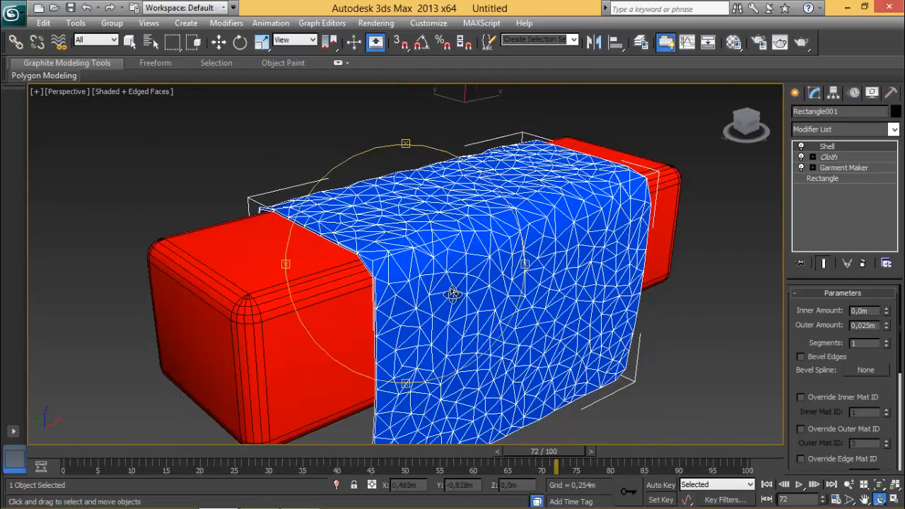
{"action": "left_click", "coordinate": [802, 43]}
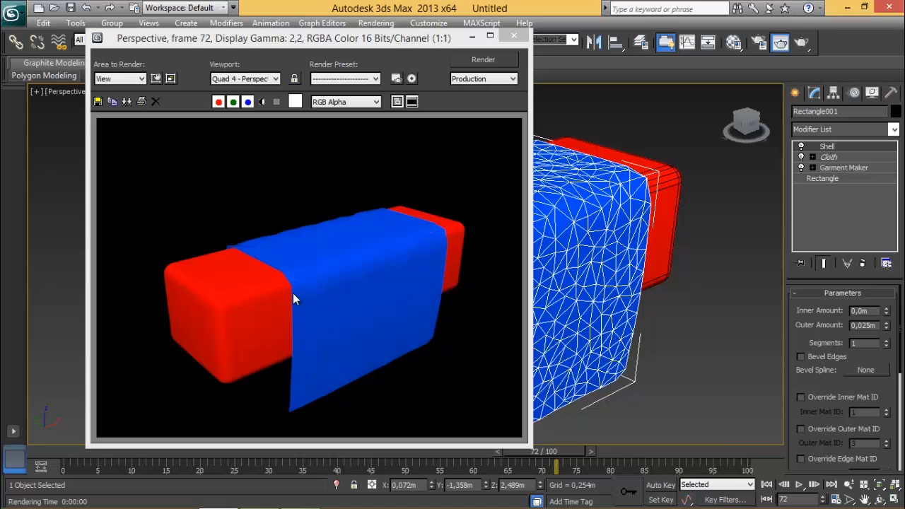
Step: Add TurboSmooth above Shell on Rectangle001 with 2 iterations and Isoline Display, and render the perspective view at frame 72
{"action": "left_click", "coordinate": [895, 130]}
{"action": "scroll", "coordinate": [862, 365], "scroll_direction": "down", "scroll_amount": 15}
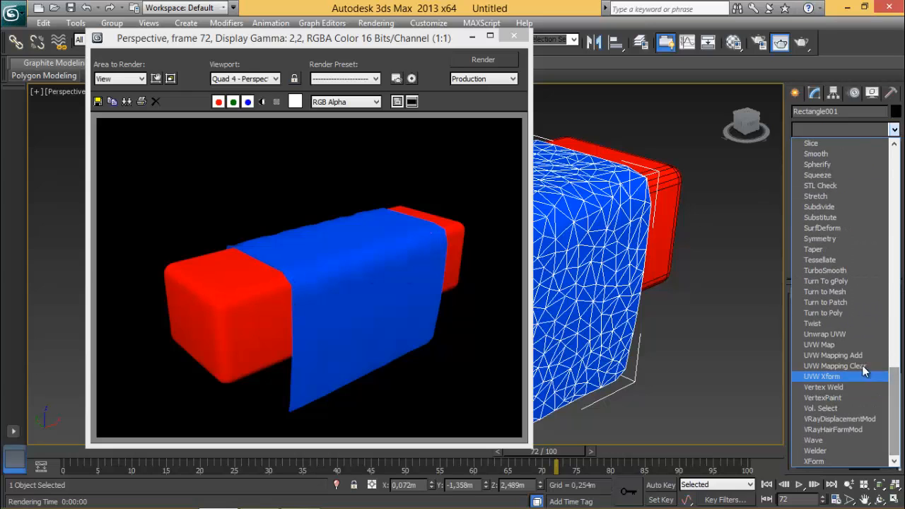
{"action": "left_click", "coordinate": [841, 271]}
{"action": "left_click", "coordinate": [885, 312]}
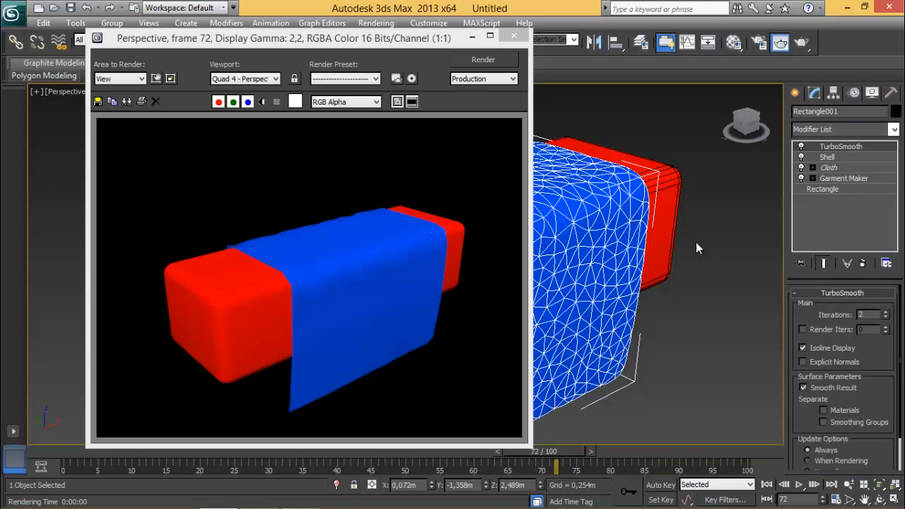
{"action": "left_click", "coordinate": [801, 42]}
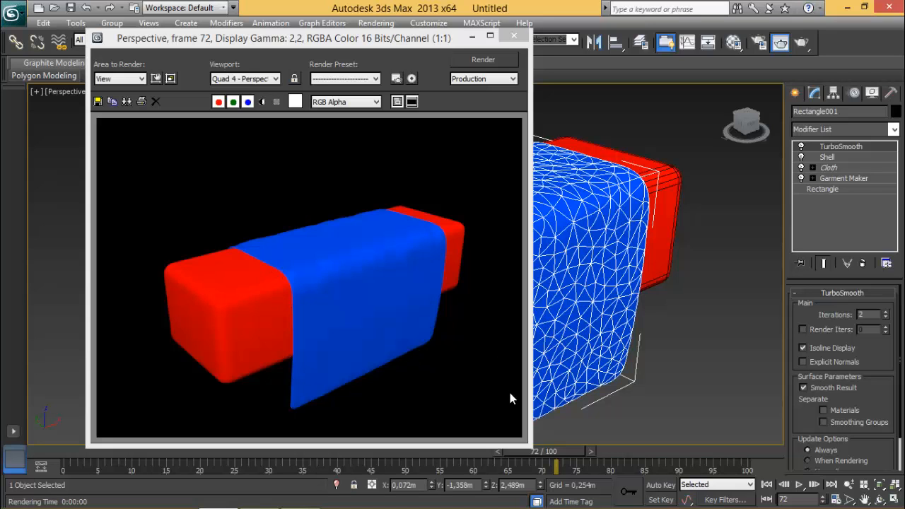
{"action": "left_click", "coordinate": [514, 36]}
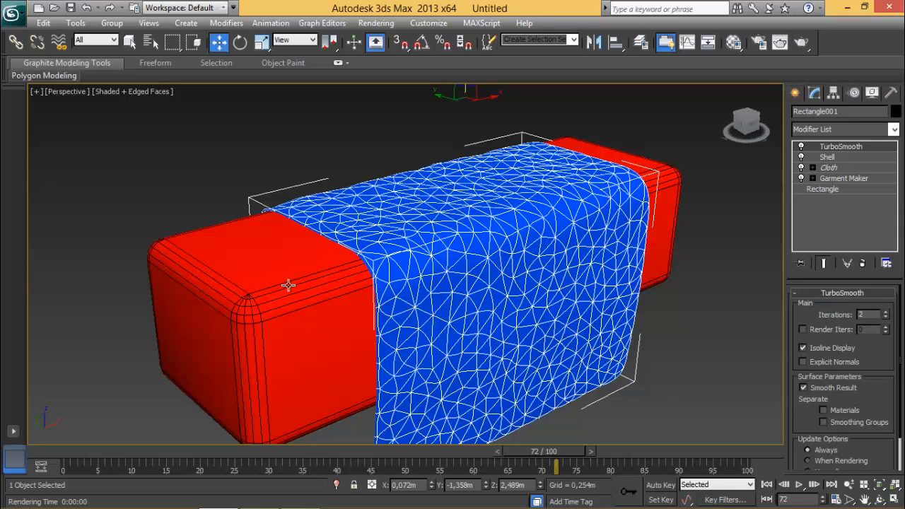
Step: Check the collision Offset of ChamferBox001 in the Cloth object properties and cancel without changing it
{"action": "left_click", "coordinate": [839, 167]}
{"action": "left_click", "coordinate": [858, 311]}
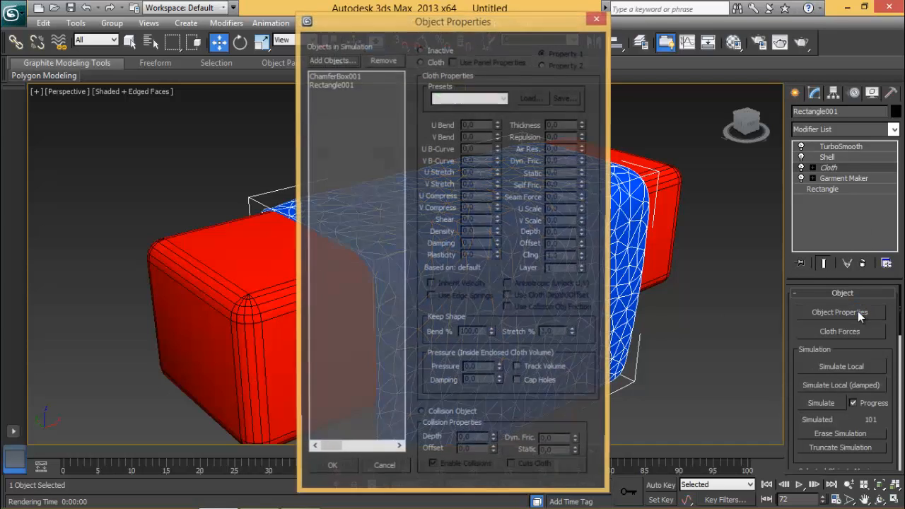
{"action": "left_click", "coordinate": [339, 76]}
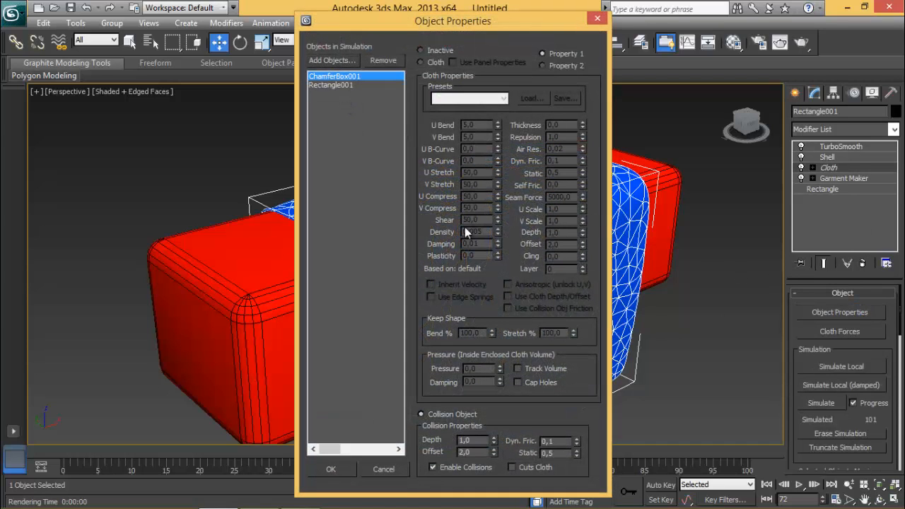
{"action": "left_click", "coordinate": [461, 452]}
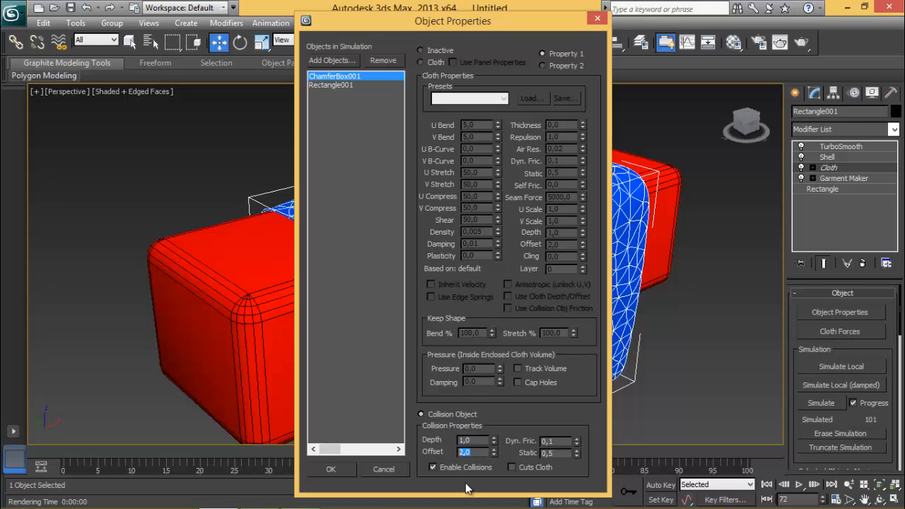
{"action": "left_click", "coordinate": [382, 469]}
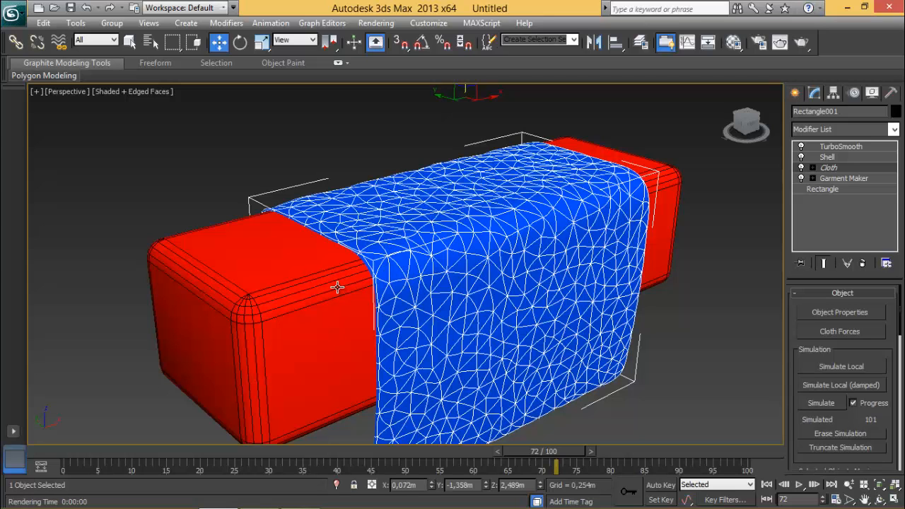
{"action": "scroll", "coordinate": [330, 270], "scroll_direction": "down", "scroll_amount": 5}
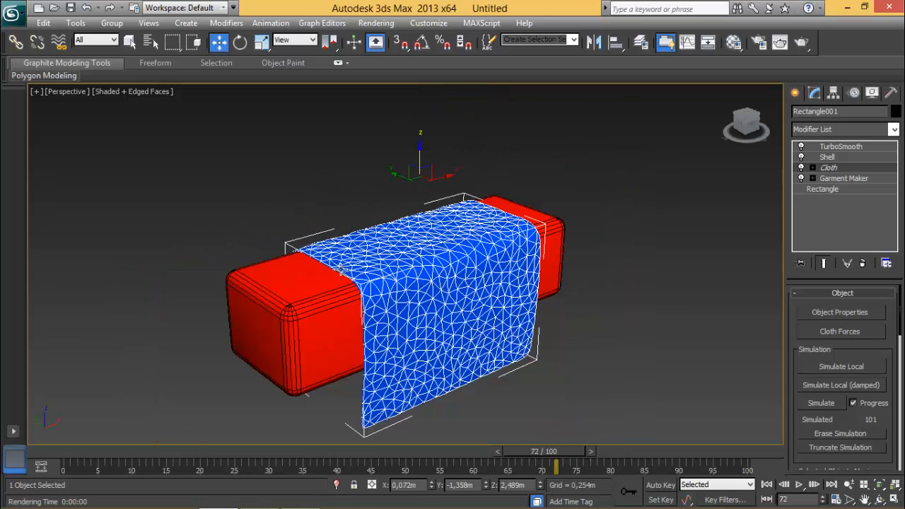
{"action": "mouse_move", "coordinate": [428, 317]}
{"action": "left_mouse_down"}
{"action": "mouse_move", "coordinate": [582, 248]}
{"action": "mouse_move", "coordinate": [469, 283]}
{"action": "mouse_move", "coordinate": [416, 315]}
{"action": "mouse_move", "coordinate": [424, 324]}
{"action": "left_mouse_up"}
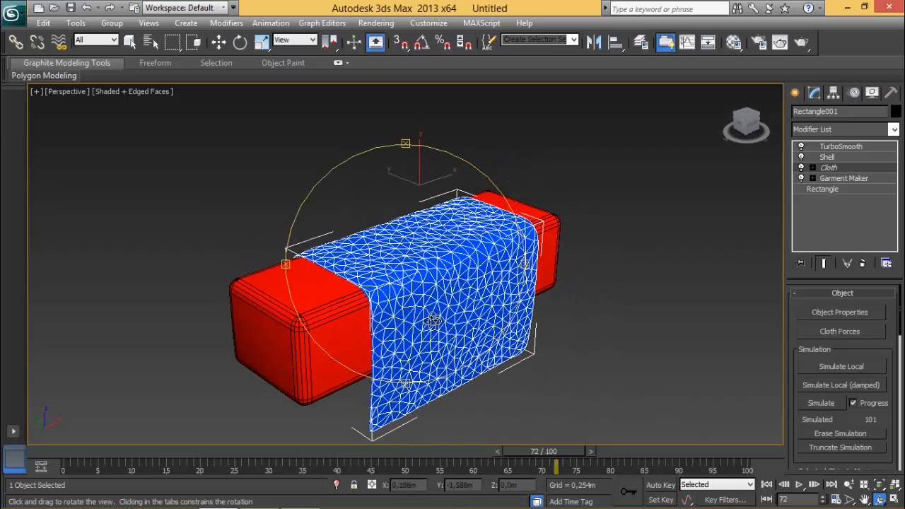
{"action": "key", "text": "w"}
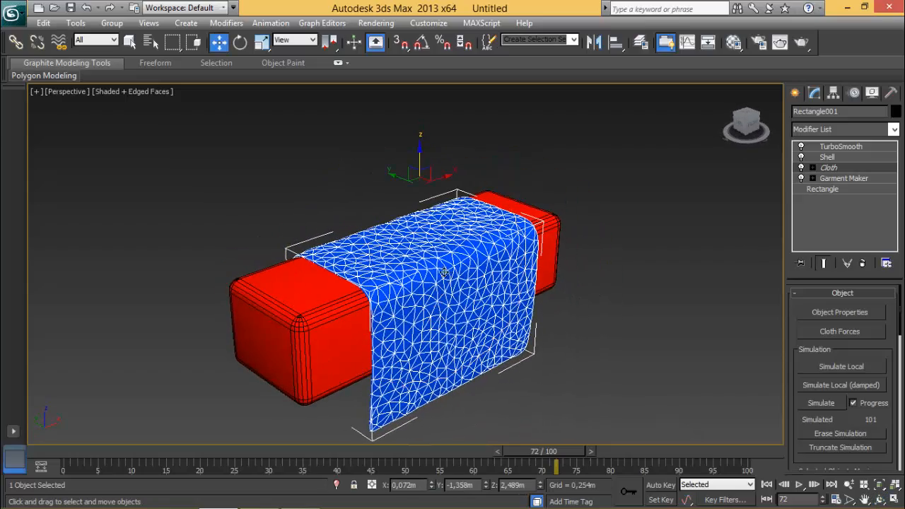
Step: Open the scene file muestra2 from the Escritorio folder
{"action": "left_click", "coordinate": [52, 10]}
{"action": "left_click", "coordinate": [460, 310]}
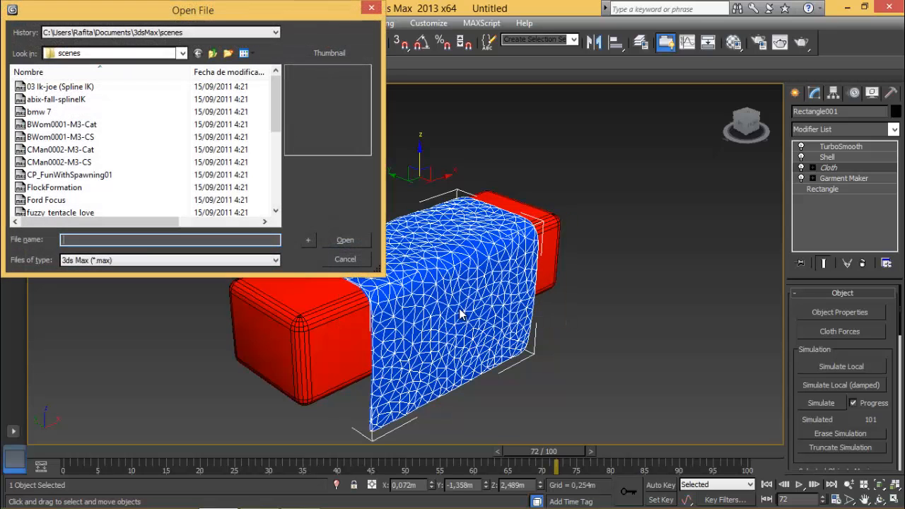
{"action": "left_click", "coordinate": [181, 53]}
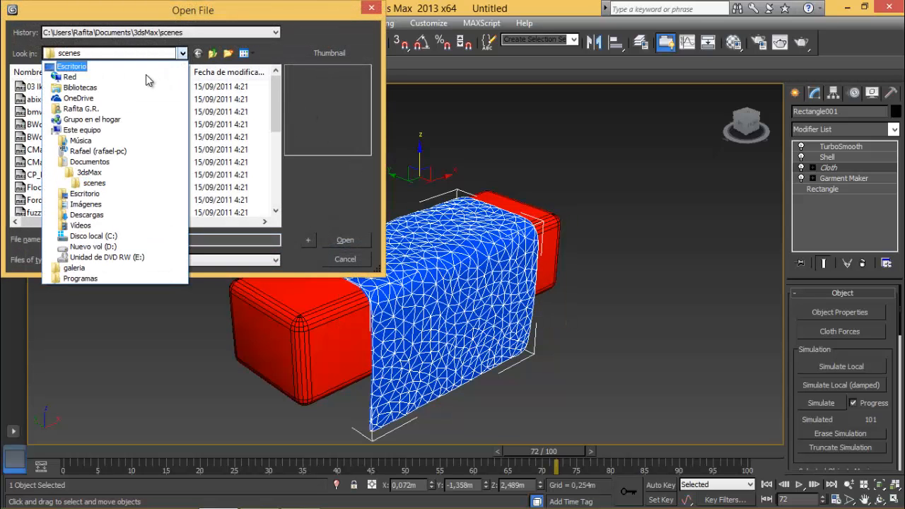
{"action": "left_click", "coordinate": [124, 66]}
{"action": "left_click_drag", "start_coordinate": [280, 113], "coordinate": [279, 211]}
{"action": "left_click", "coordinate": [92, 141]}
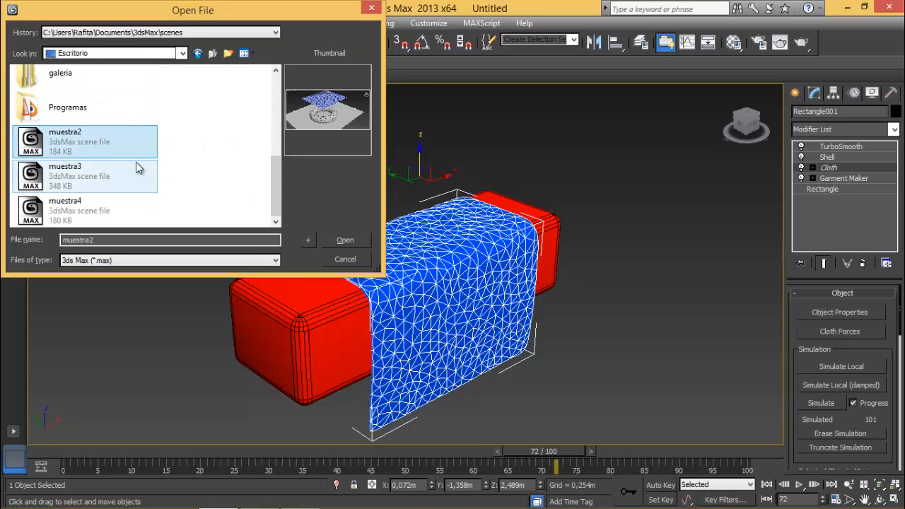
{"action": "left_click", "coordinate": [346, 240]}
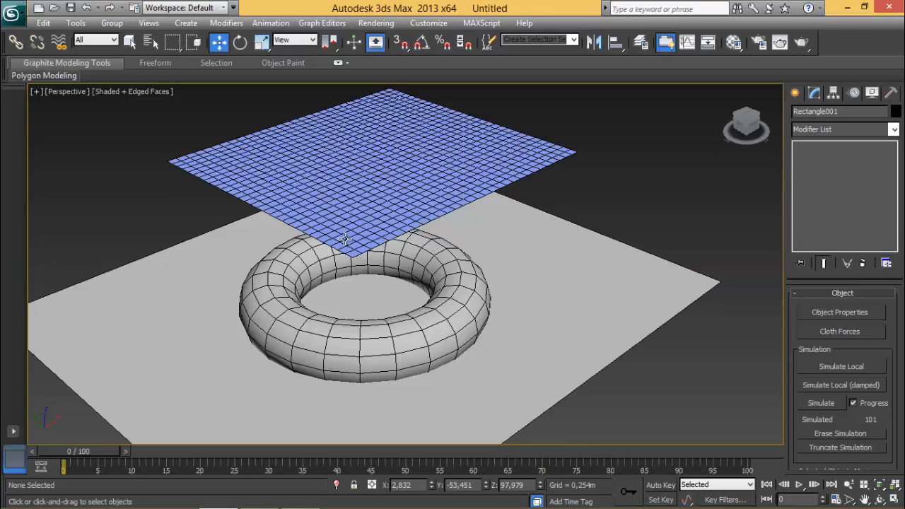
Step: Select the torus mesa and the floor plane suelo in turn to review their parameters
{"action": "right_click", "coordinate": [435, 263]}
{"action": "left_click", "coordinate": [423, 261]}
{"action": "right_click", "coordinate": [437, 265]}
{"action": "left_click", "coordinate": [458, 276]}
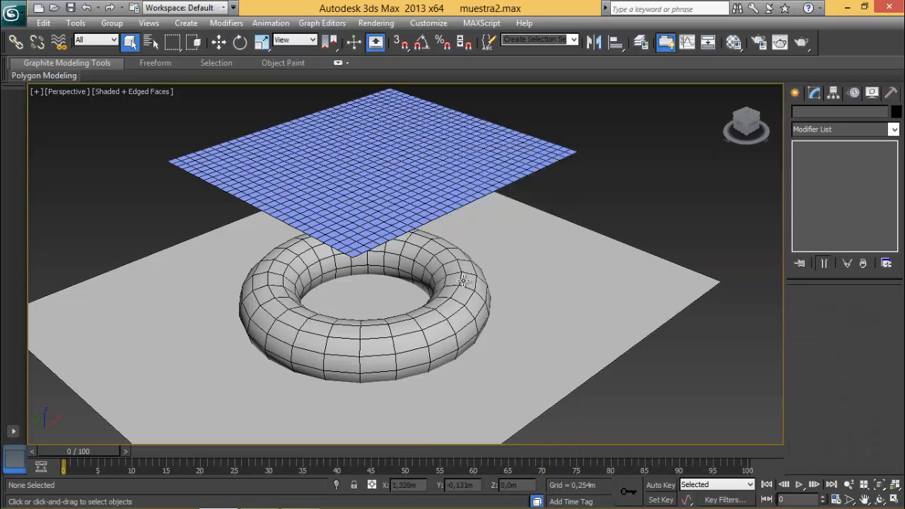
{"action": "left_click", "coordinate": [452, 272]}
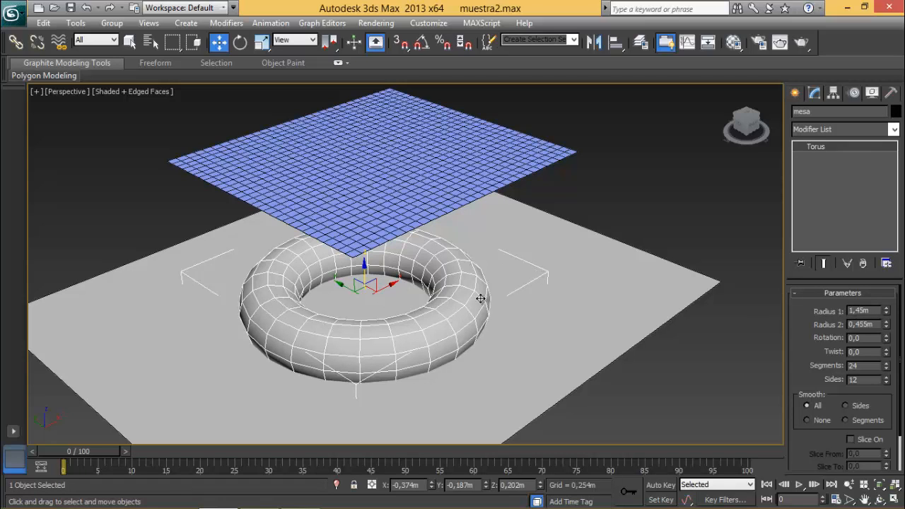
{"action": "left_click", "coordinate": [598, 281]}
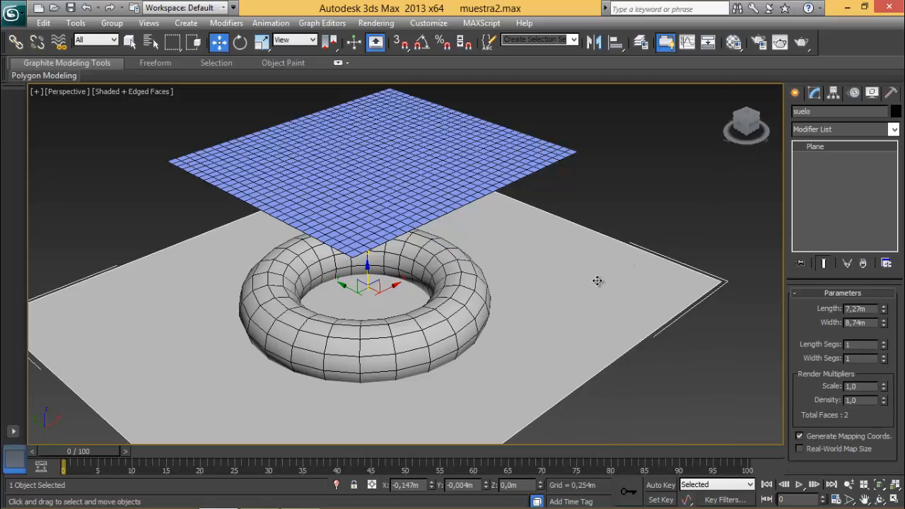
Step: Apply a Cloth modifier to the raised plane trapo above the torus
{"action": "left_click", "coordinate": [499, 151]}
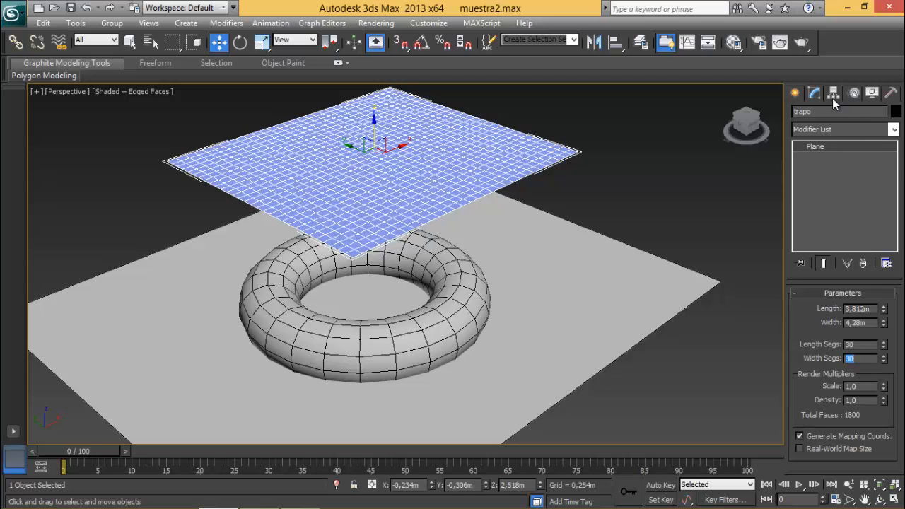
{"action": "left_click", "coordinate": [894, 130]}
{"action": "left_click_drag", "start_coordinate": [896, 170], "coordinate": [899, 249]}
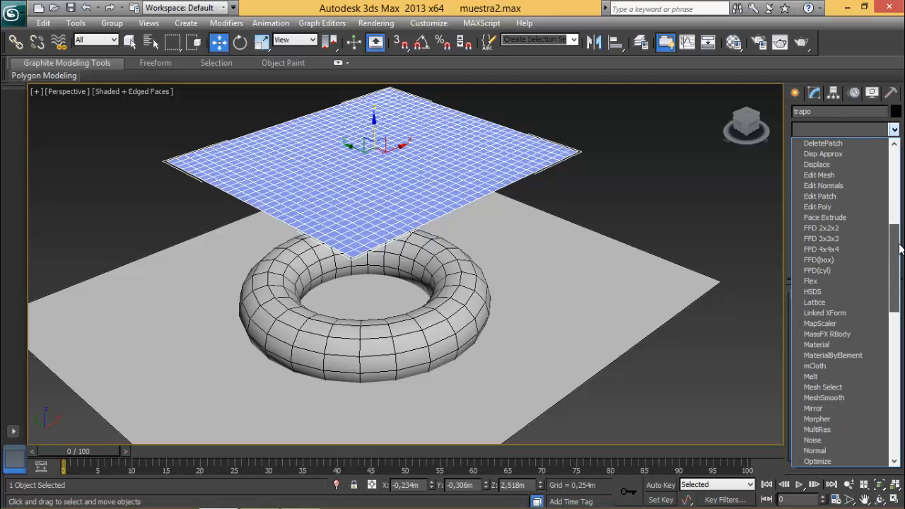
{"action": "scroll", "coordinate": [899, 249], "scroll_direction": "up", "scroll_amount": 3}
{"action": "left_click", "coordinate": [826, 208]}
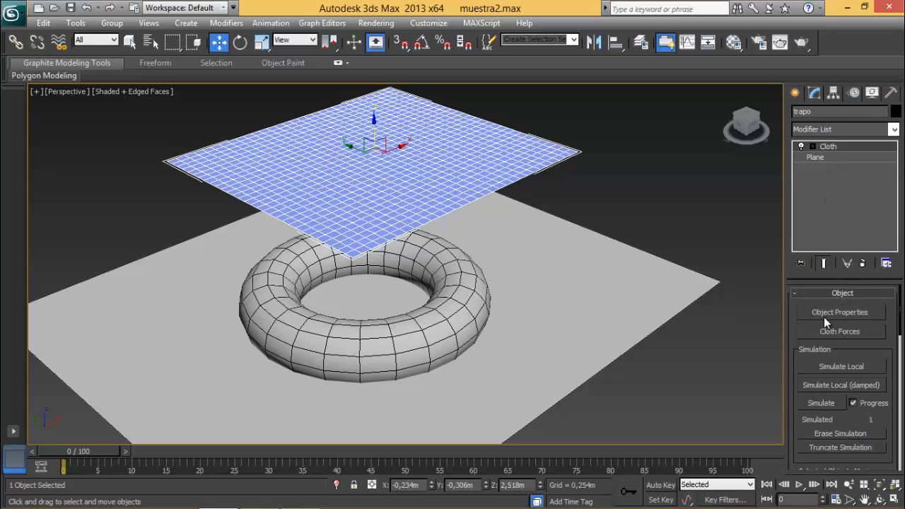
Step: Define trapo as Cloth in the object properties and assign it the Silk preset
{"action": "left_click", "coordinate": [854, 313]}
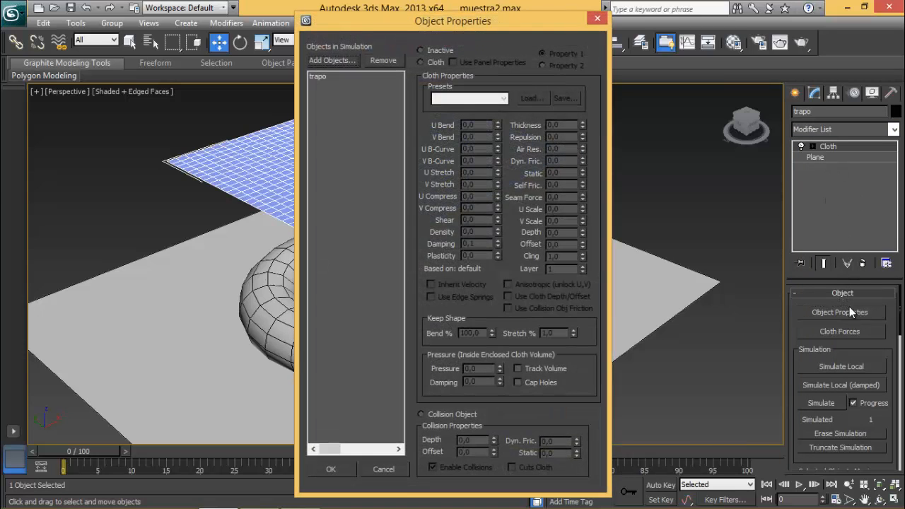
{"action": "left_click", "coordinate": [320, 77]}
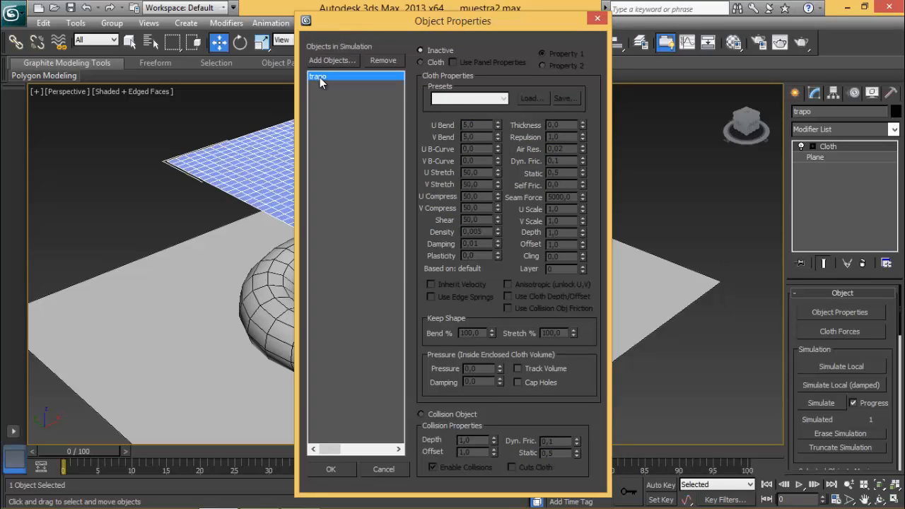
{"action": "left_click", "coordinate": [422, 61]}
{"action": "left_click", "coordinate": [505, 98]}
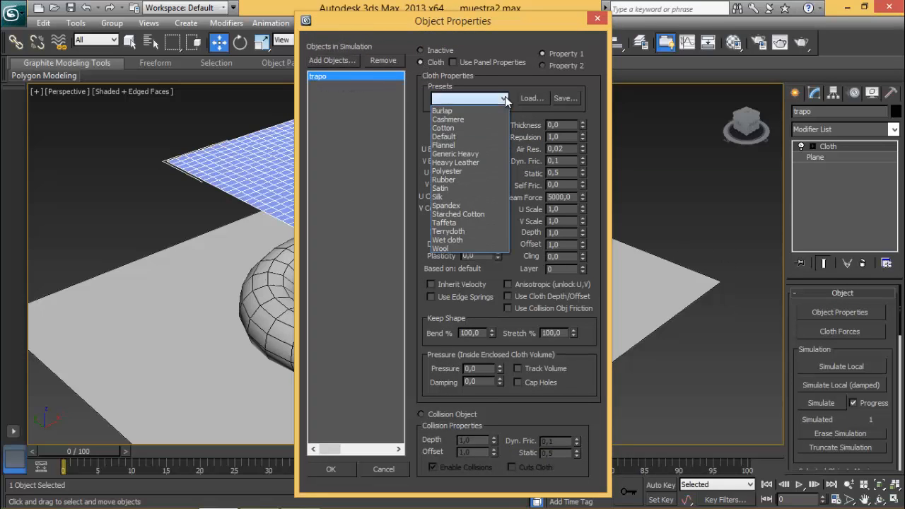
{"action": "left_click", "coordinate": [446, 197]}
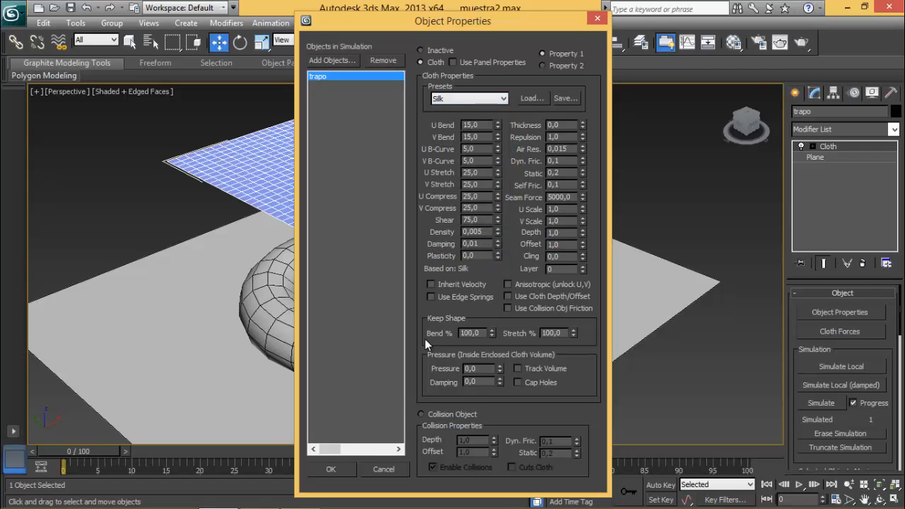
Step: Add the torus mesa and the floor suelo to the objects in the cloth simulation
{"action": "left_click", "coordinate": [336, 61]}
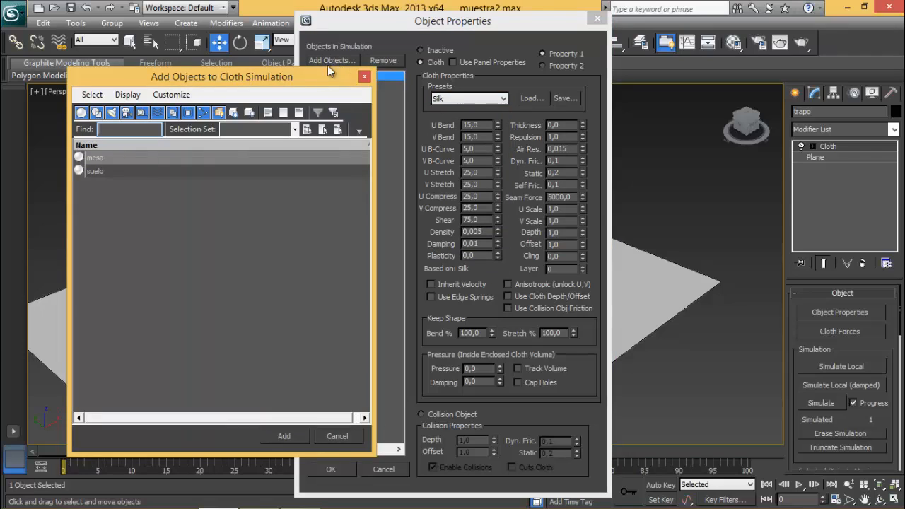
{"action": "left_click", "coordinate": [107, 160]}
{"action": "left_click", "coordinate": [104, 174], "text": "ctrl"}
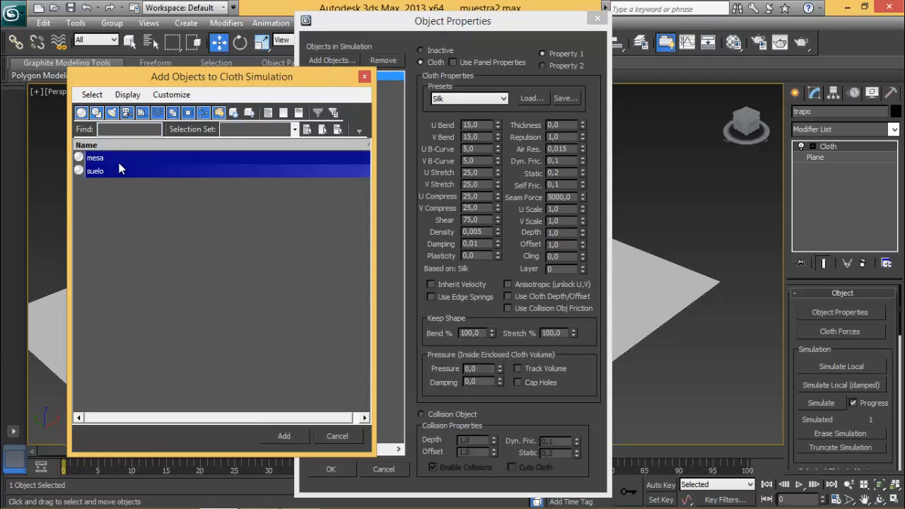
{"action": "left_click", "coordinate": [284, 436]}
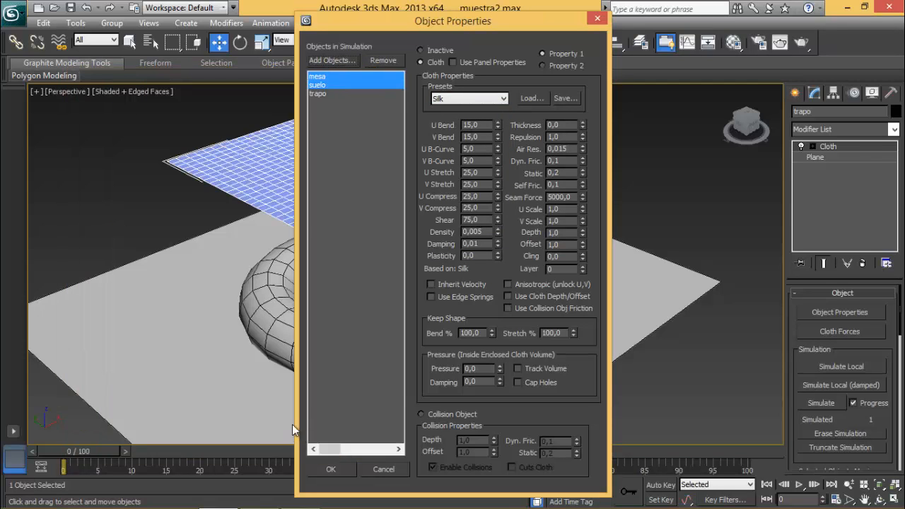
Step: Define mesa and suelo each as a Collision Object and accept the object properties
{"action": "left_click", "coordinate": [323, 76]}
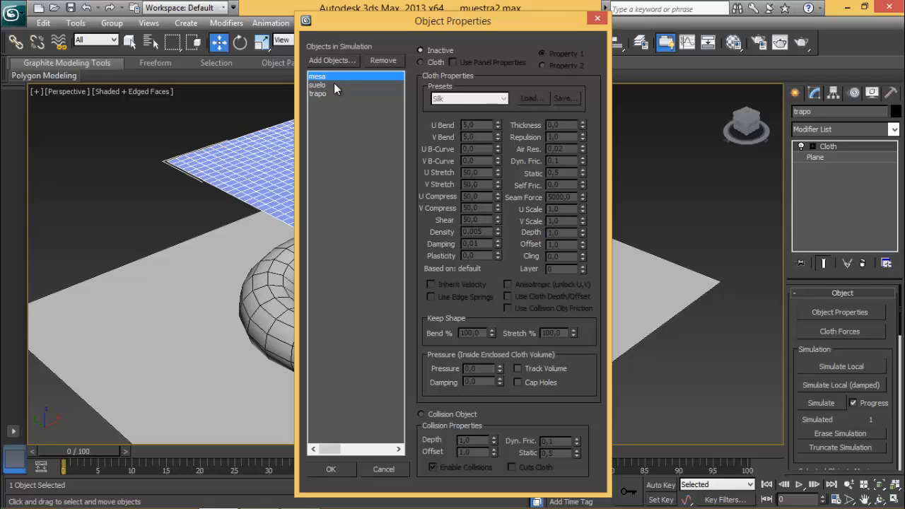
{"action": "left_click", "coordinate": [422, 414]}
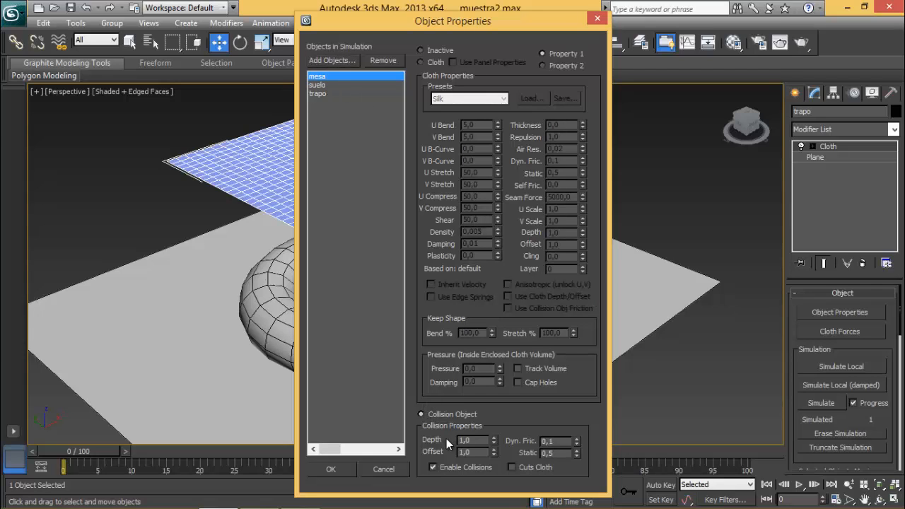
{"action": "left_click", "coordinate": [323, 85]}
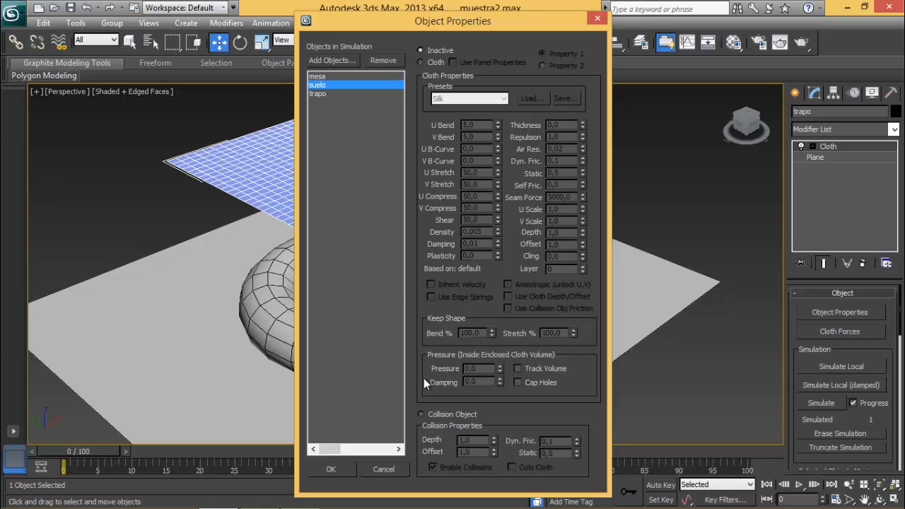
{"action": "left_click", "coordinate": [436, 414]}
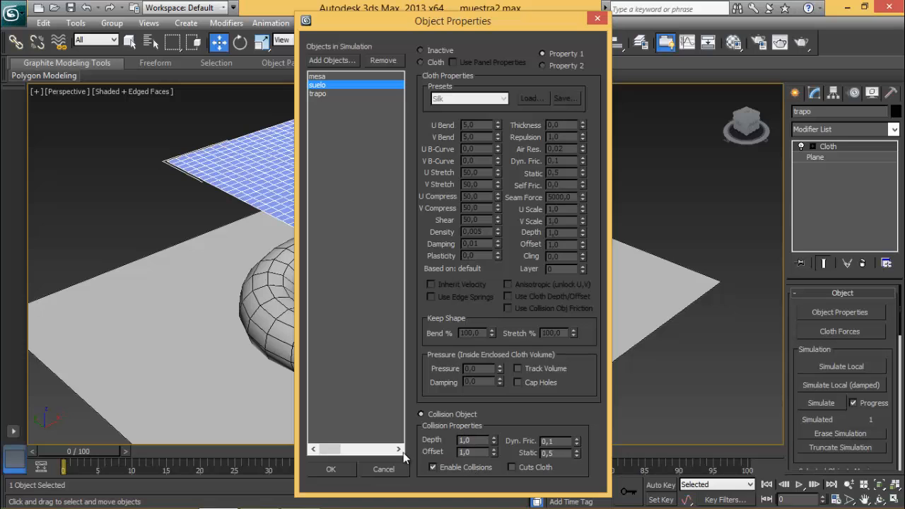
{"action": "left_click", "coordinate": [342, 468]}
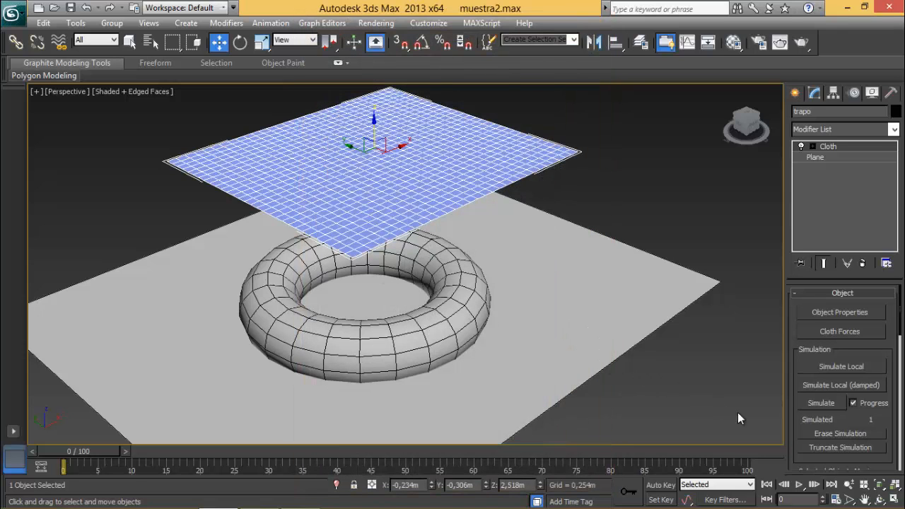
Step: Simulate the cloth falling over the torus through frame 100 and return the timeline to frame 0
{"action": "left_click", "coordinate": [827, 403]}
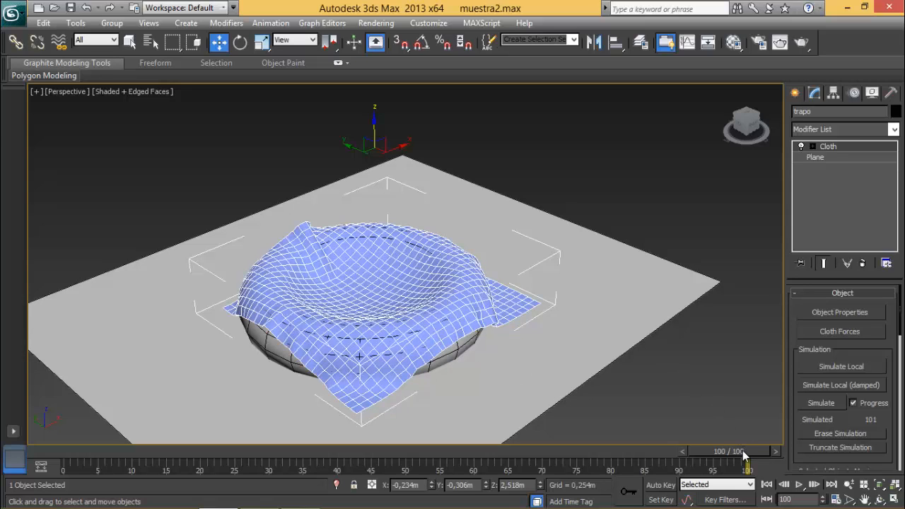
{"action": "left_click_drag", "start_coordinate": [740, 446], "coordinate": [83, 451]}
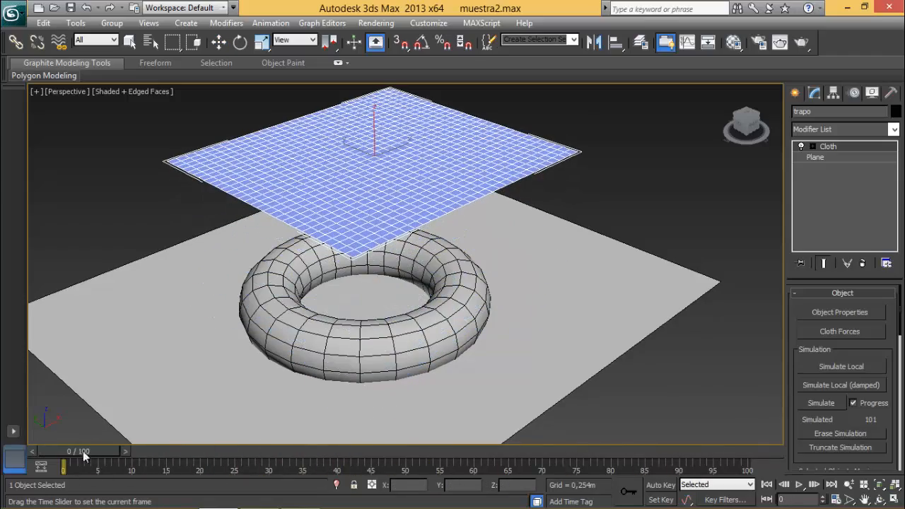
{"action": "key", "text": "w"}
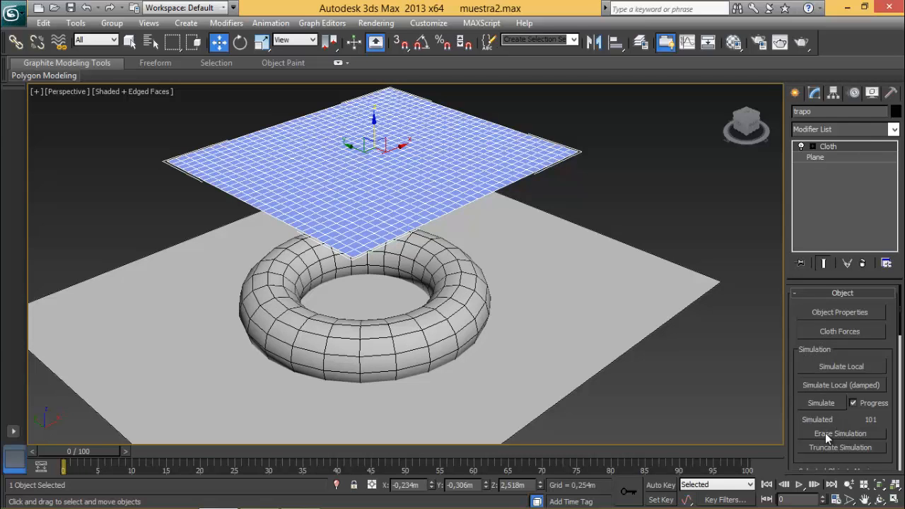
Step: Erase the cloth simulation and keep the timeline at frame 0
{"action": "left_click", "coordinate": [854, 434]}
{"action": "left_click_drag", "start_coordinate": [102, 450], "coordinate": [45, 448]}
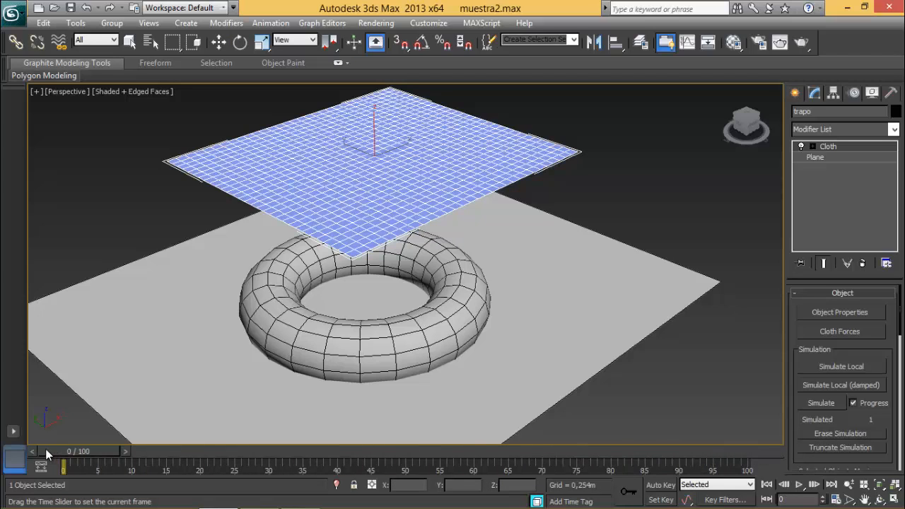
{"action": "key", "text": "w"}
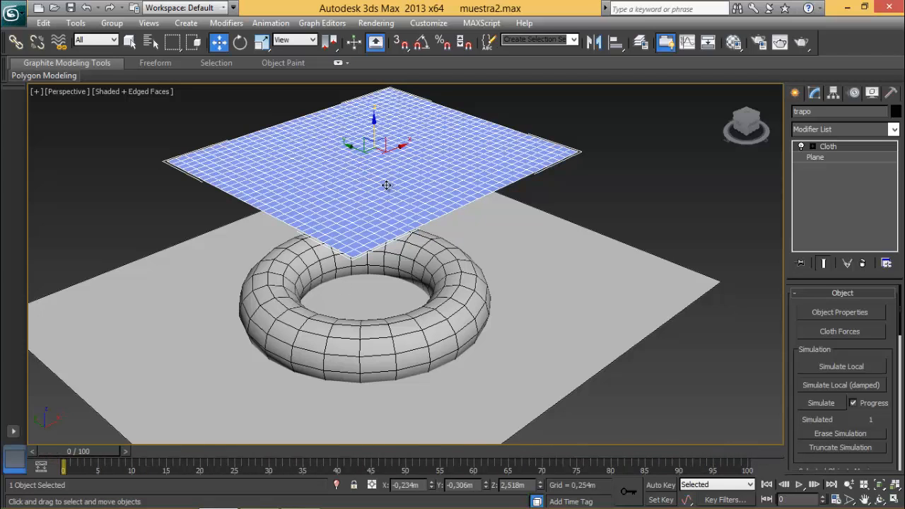
Step: Create a Wind space warp with an icon size of about 0.59 m over the torus in the Left view
{"action": "left_click", "coordinate": [795, 92]}
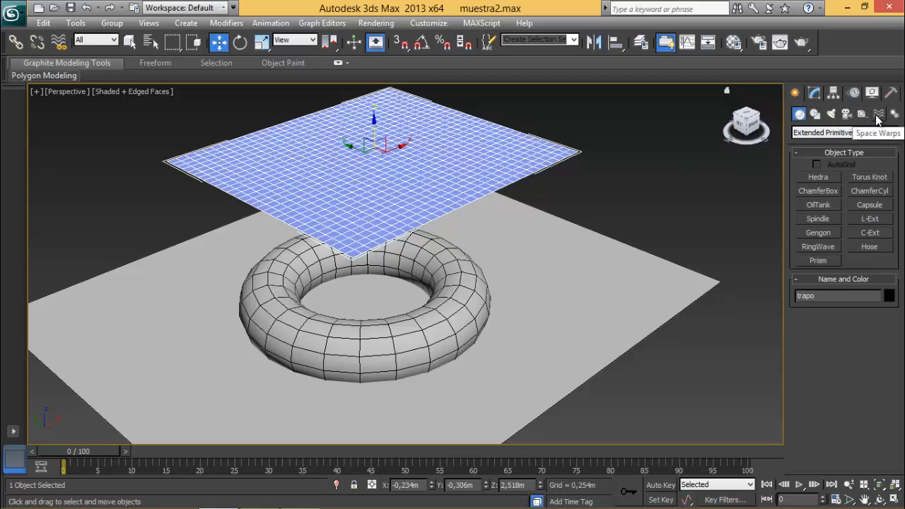
{"action": "left_click", "coordinate": [877, 116]}
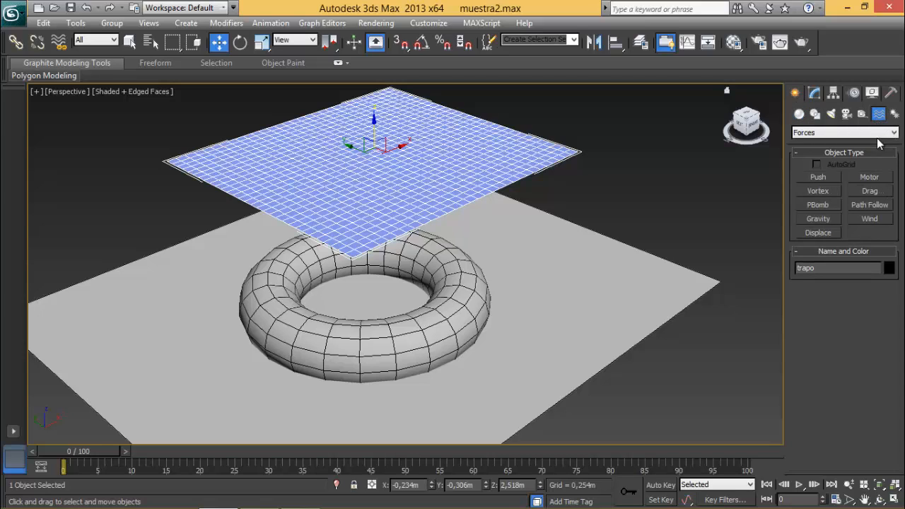
{"action": "left_click", "coordinate": [870, 221]}
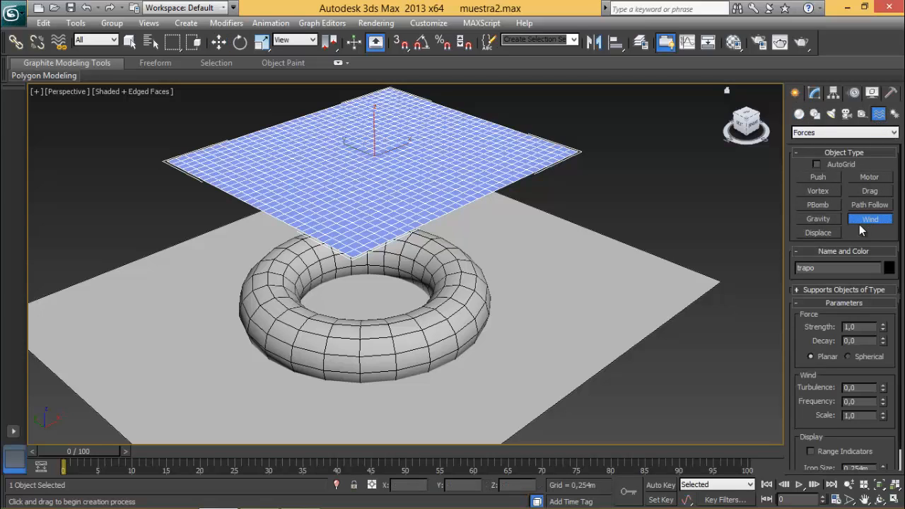
{"action": "left_click", "coordinate": [894, 500]}
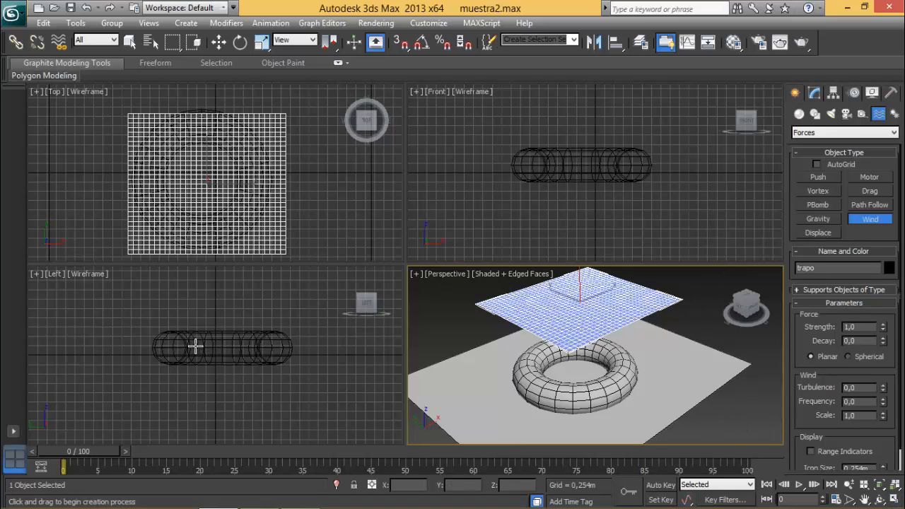
{"action": "left_click_drag", "start_coordinate": [221, 322], "coordinate": [252, 337]}
{"action": "key", "text": "w"}
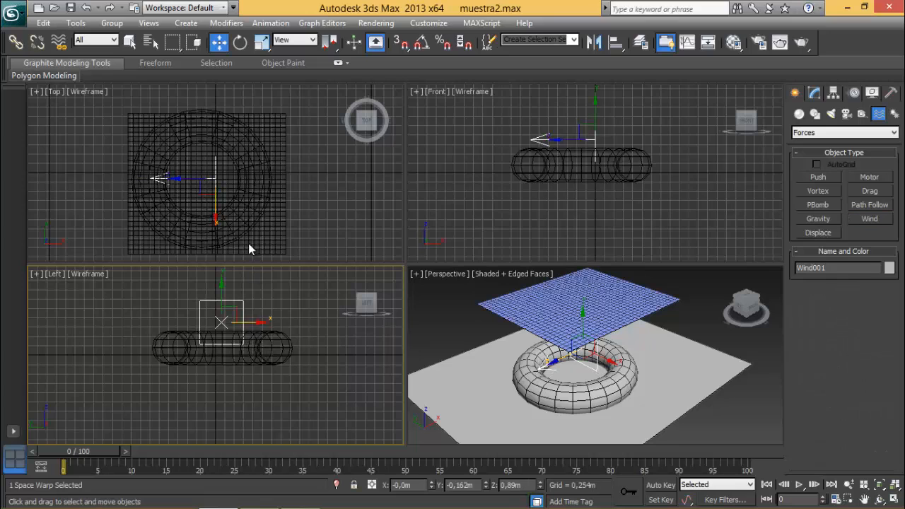
Step: Rotate the wind 180 degrees about the vertical axis with angle snap so its arrow points along positive X
{"action": "left_click", "coordinate": [241, 42]}
{"action": "left_click", "coordinate": [241, 161]}
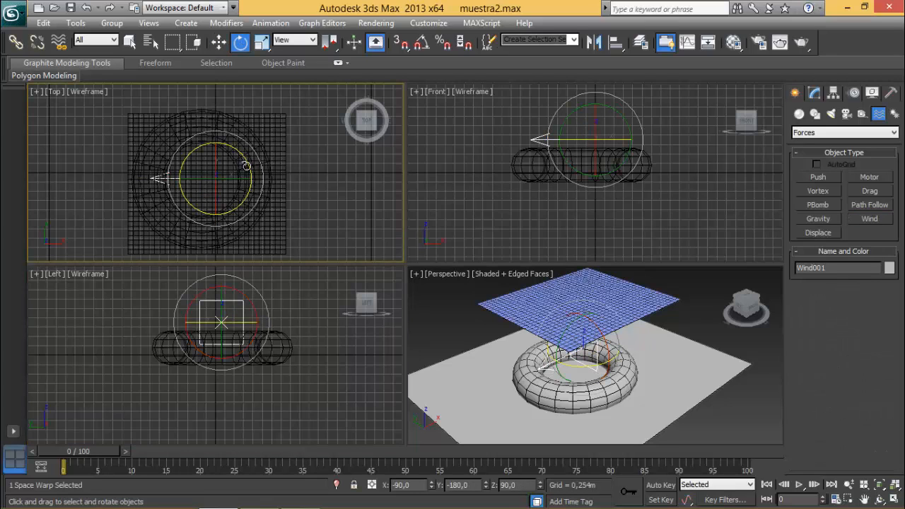
{"action": "left_click_drag", "start_coordinate": [245, 165], "coordinate": [192, 131]}
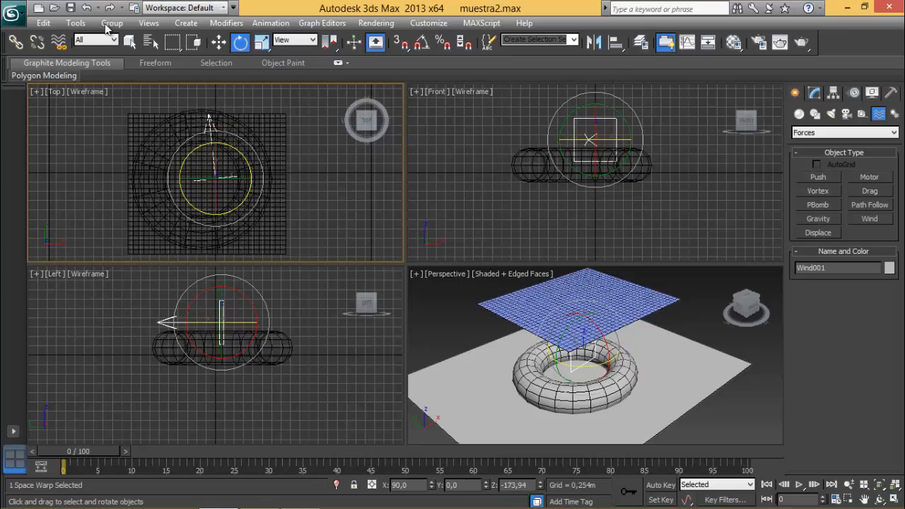
{"action": "left_click", "coordinate": [85, 7]}
{"action": "left_click", "coordinate": [421, 42]}
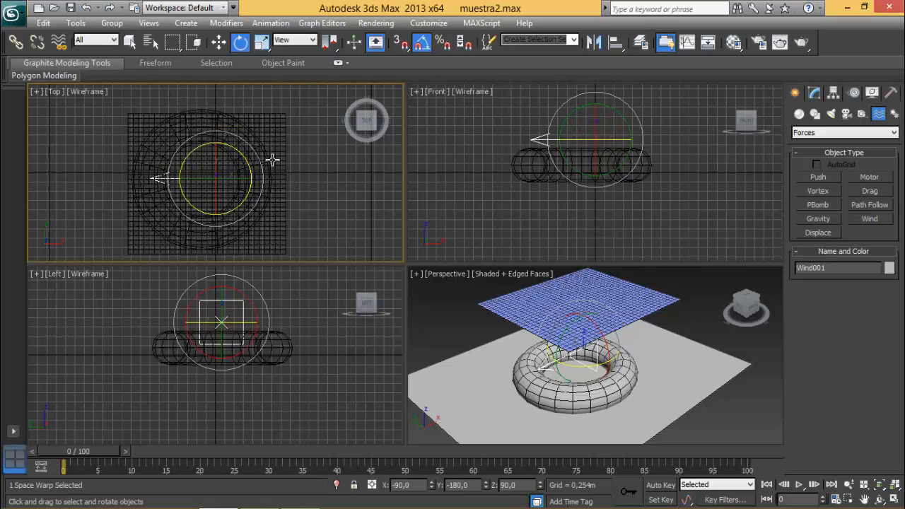
{"action": "left_click_drag", "start_coordinate": [249, 168], "coordinate": [216, 339]}
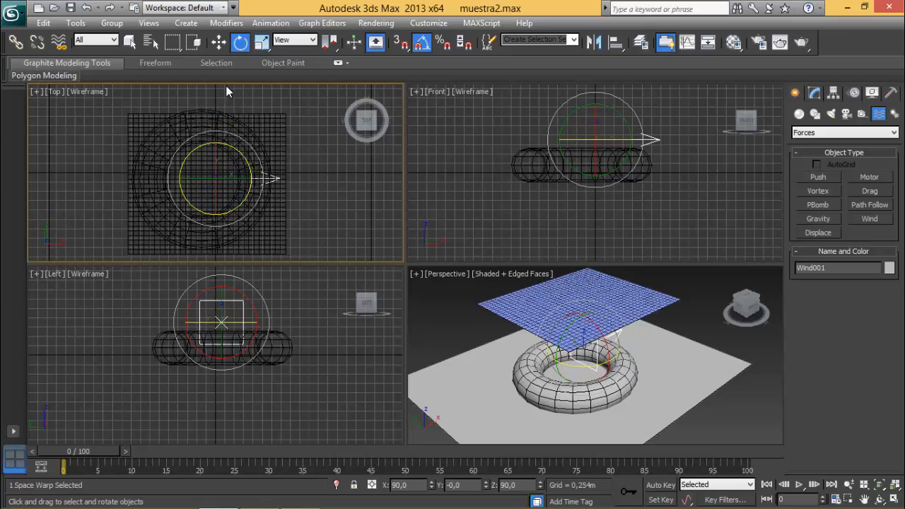
Step: Move the wind along X to about -4.75 m, outside the cloth's edge, and return to the full Perspective view
{"action": "left_click", "coordinate": [219, 43]}
{"action": "left_click_drag", "start_coordinate": [248, 178], "coordinate": [76, 180]}
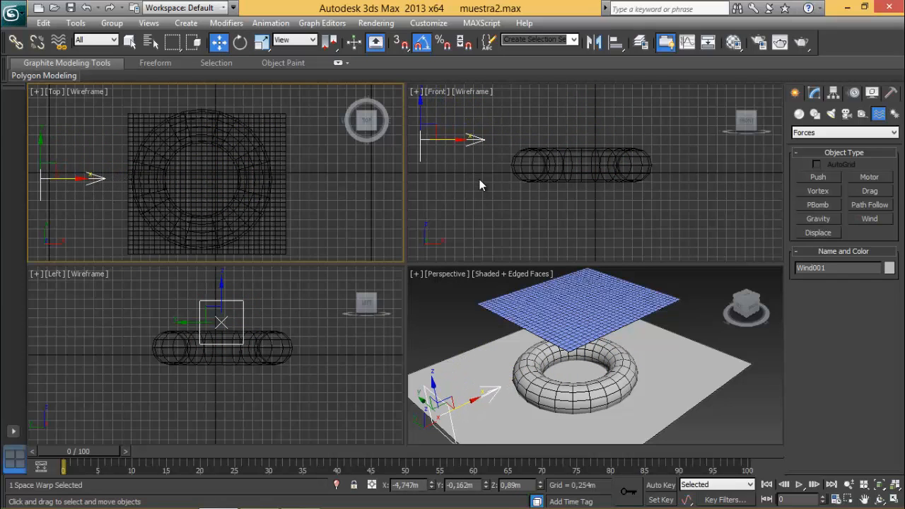
{"action": "middle_click_drag", "start_coordinate": [480, 185], "coordinate": [519, 189]}
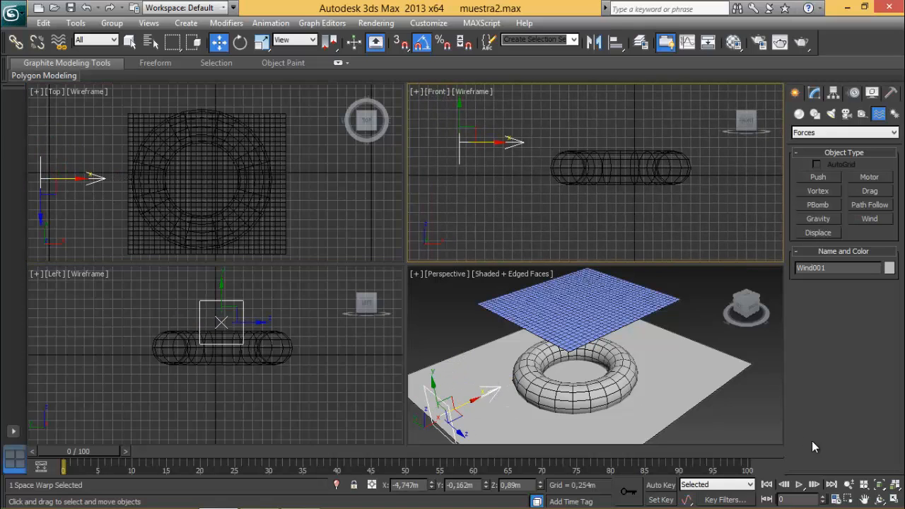
{"action": "right_click", "coordinate": [778, 435]}
{"action": "left_click", "coordinate": [894, 500]}
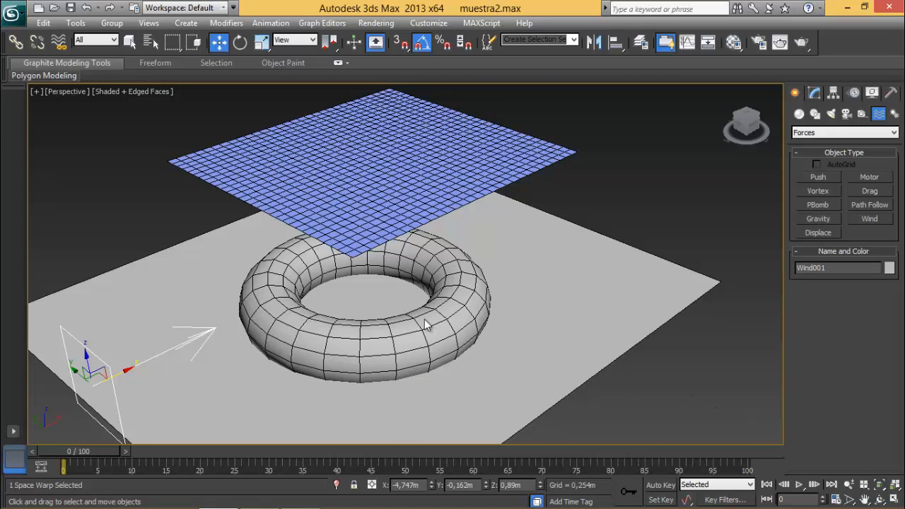
{"action": "right_click", "coordinate": [245, 264]}
Step: Review the wind's parameters and compare the Planar and Spherical force types, ending on Planar
{"action": "left_click", "coordinate": [816, 94]}
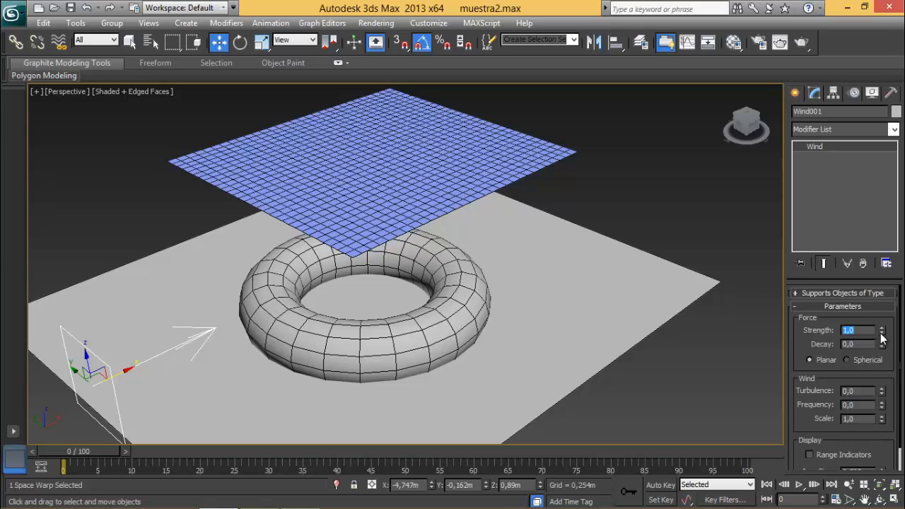
{"action": "scroll", "coordinate": [843, 432], "scroll_direction": "down", "scroll_amount": 2}
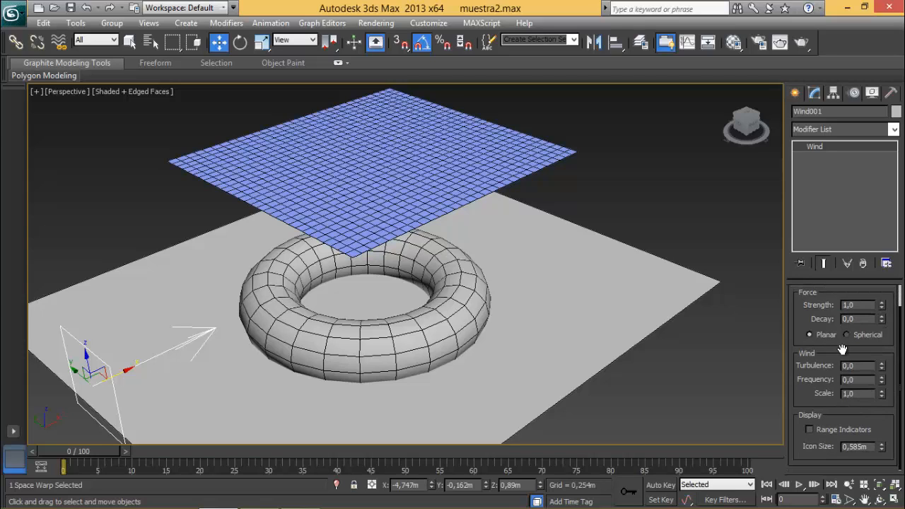
{"action": "scroll", "coordinate": [842, 350], "scroll_direction": "up", "scroll_amount": 2}
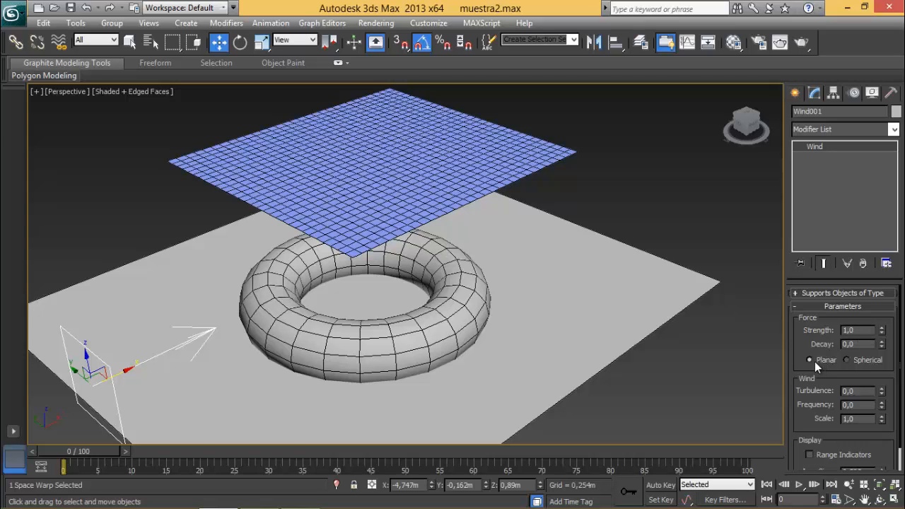
{"action": "left_click", "coordinate": [847, 360]}
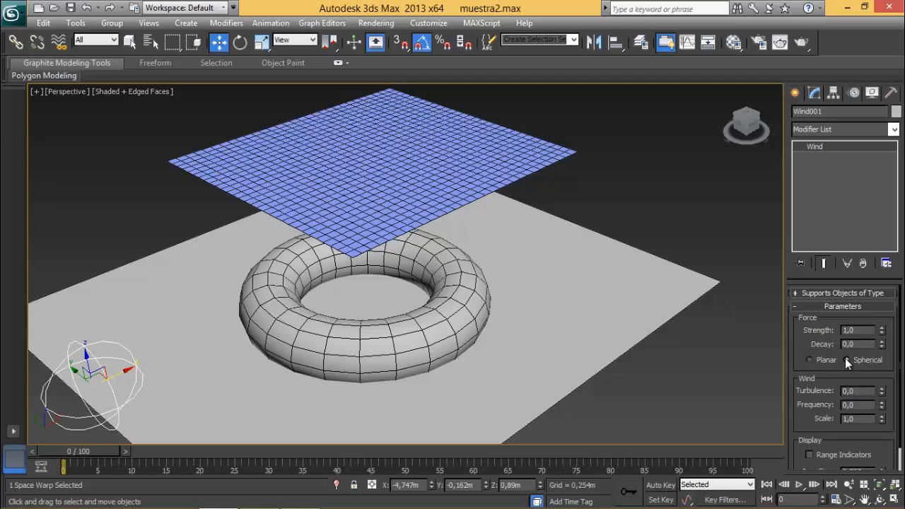
{"action": "left_click", "coordinate": [811, 360]}
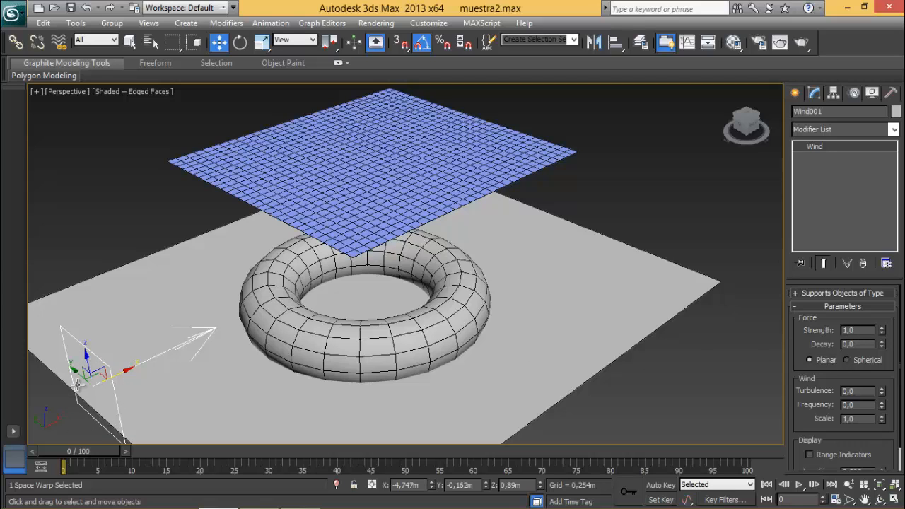
{"action": "left_click", "coordinate": [852, 361]}
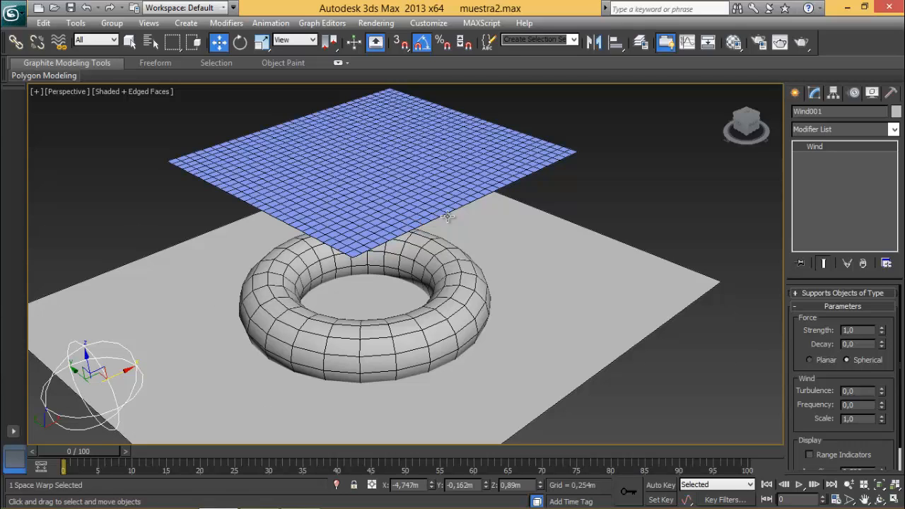
{"action": "left_click", "coordinate": [819, 361]}
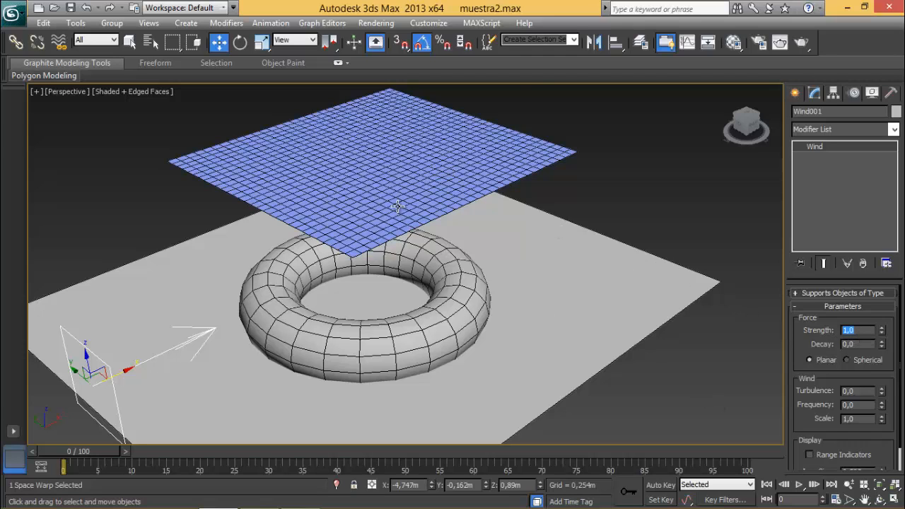
Step: Add Wind001 to the forces in simulation of the trapo cloth and run the cloth simulation
{"action": "right_click", "coordinate": [382, 191]}
{"action": "left_click", "coordinate": [365, 182]}
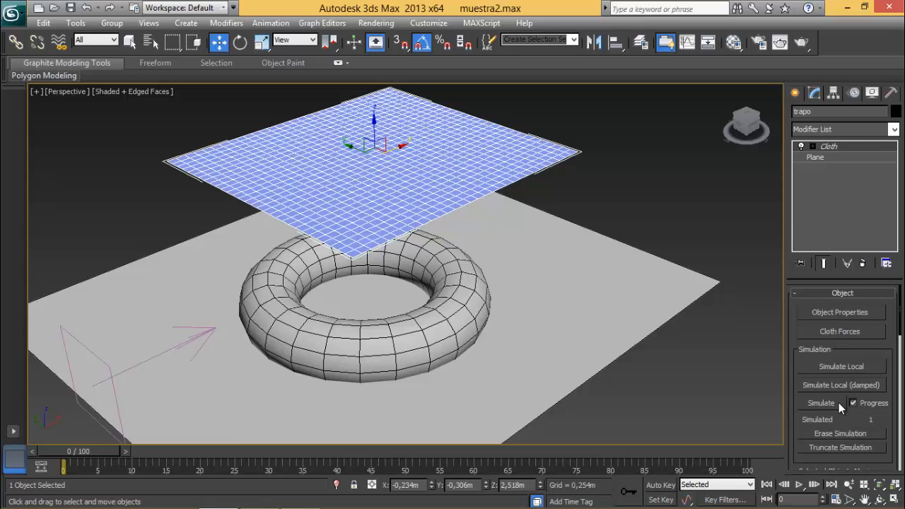
{"action": "left_click", "coordinate": [848, 333]}
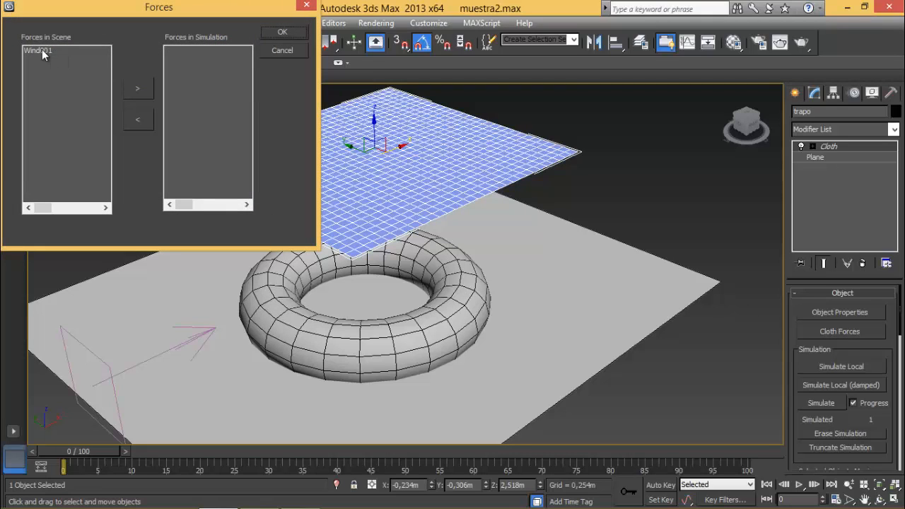
{"action": "left_click", "coordinate": [41, 50]}
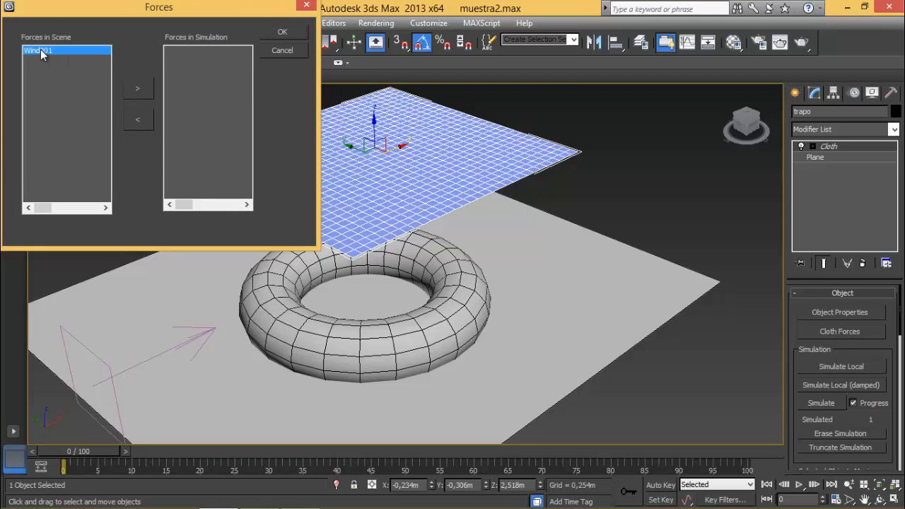
{"action": "left_click", "coordinate": [139, 90]}
{"action": "left_click", "coordinate": [296, 33]}
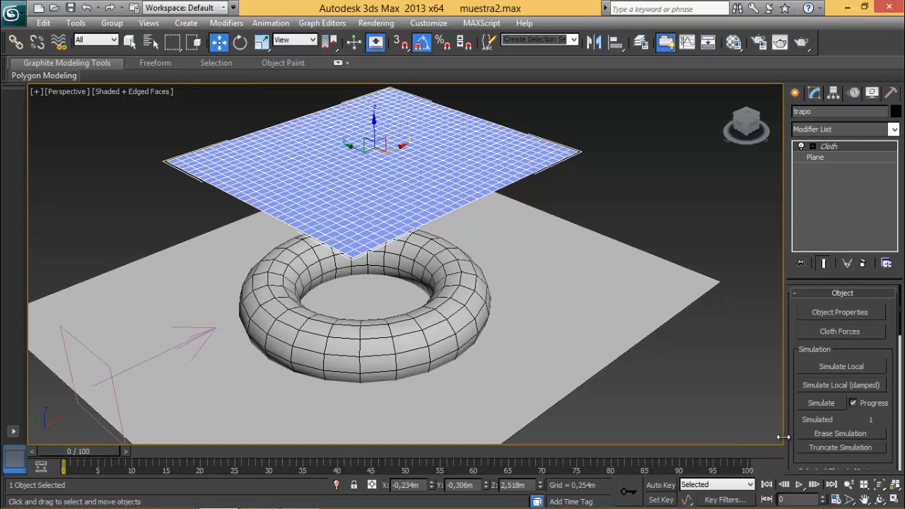
{"action": "left_click", "coordinate": [822, 405]}
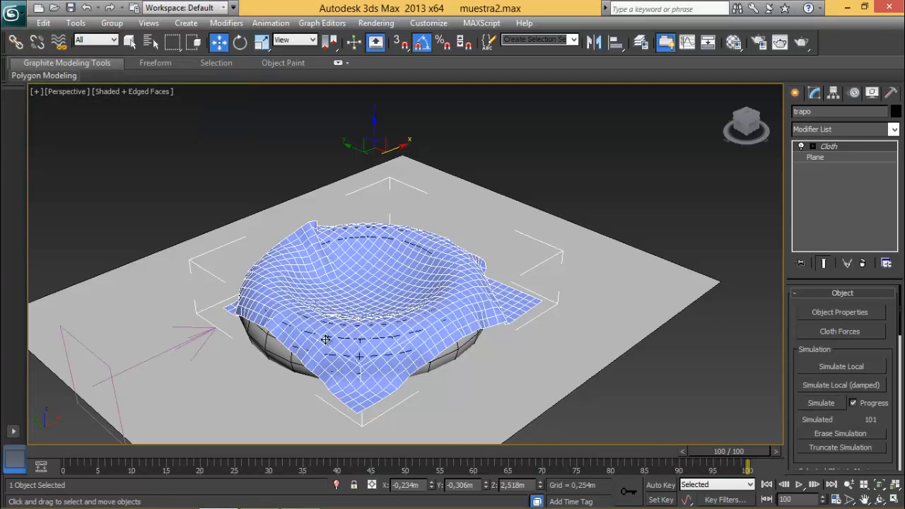
Step: Erase the cloth simulation and set the wind's strength to 5.0
{"action": "left_click", "coordinate": [839, 433]}
{"action": "right_click", "coordinate": [145, 306]}
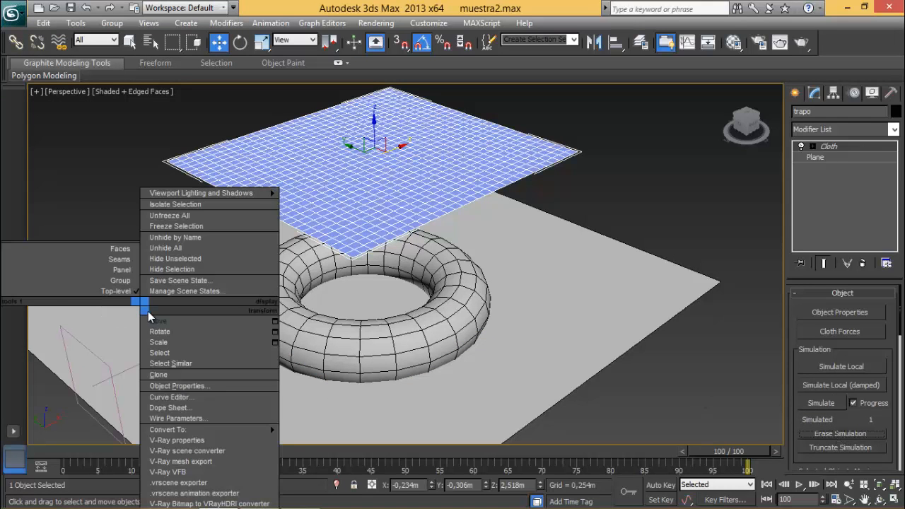
{"action": "left_click", "coordinate": [101, 362]}
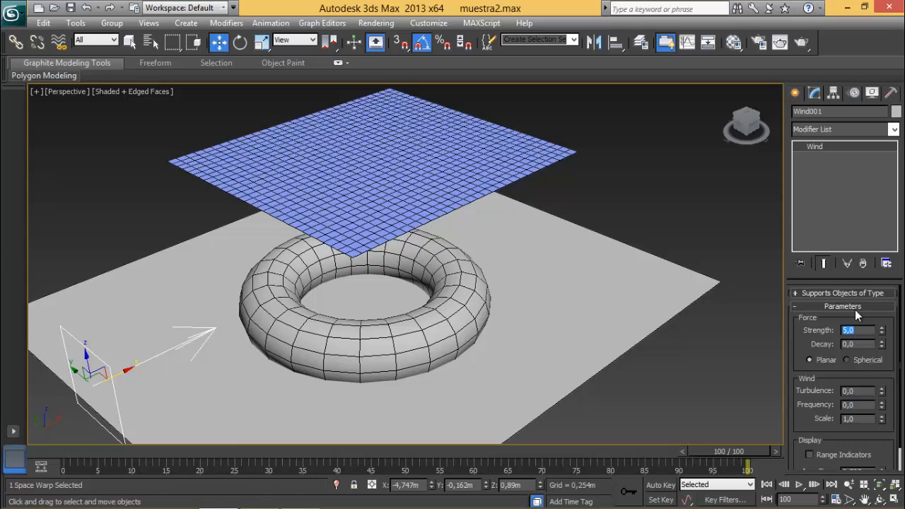
Step: Simulate the trapo cloth again from frame 0 with the stronger wind
{"action": "right_click", "coordinate": [467, 188]}
{"action": "left_click", "coordinate": [416, 182]}
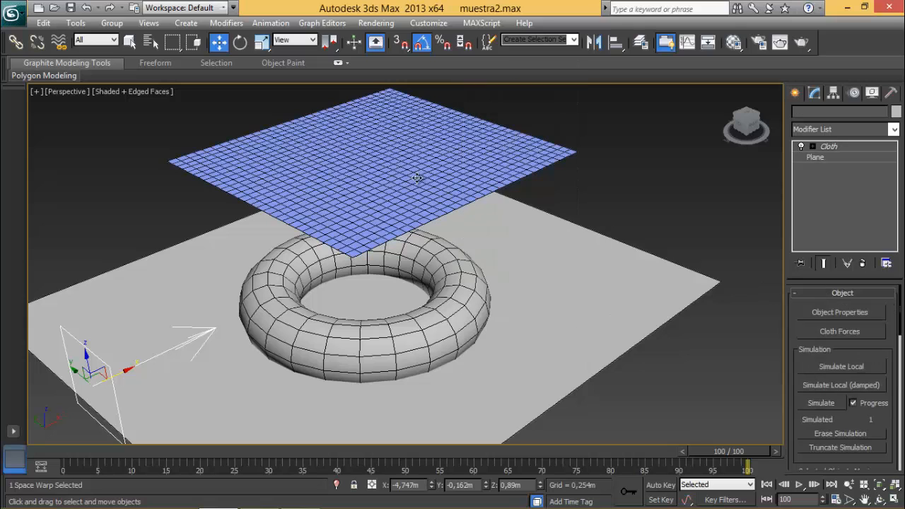
{"action": "left_click", "coordinate": [767, 485]}
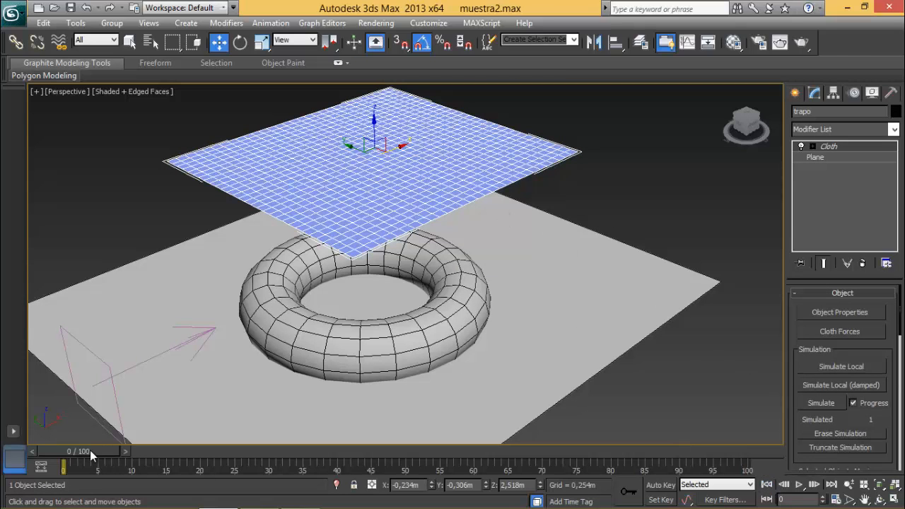
{"action": "left_click", "coordinate": [820, 403]}
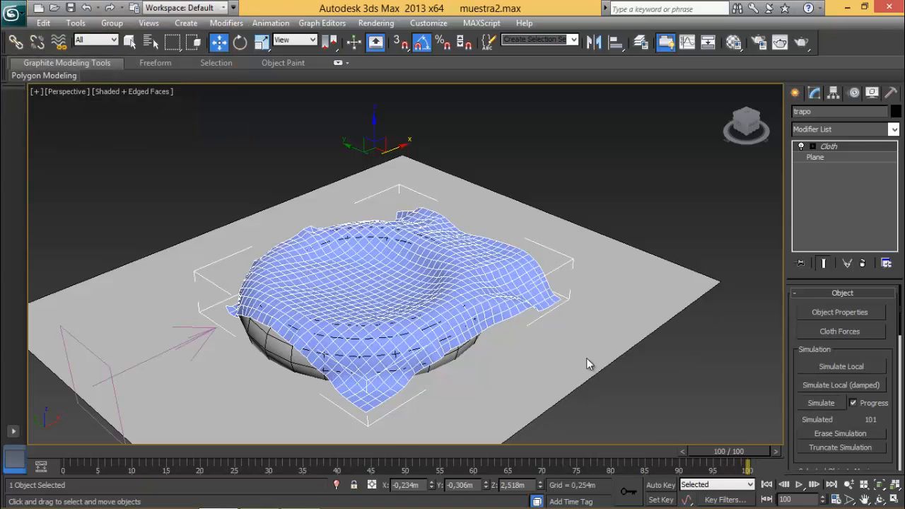
Step: Raise the wind along Z to about 1.5 m
{"action": "right_click", "coordinate": [137, 374]}
{"action": "left_click", "coordinate": [106, 369]}
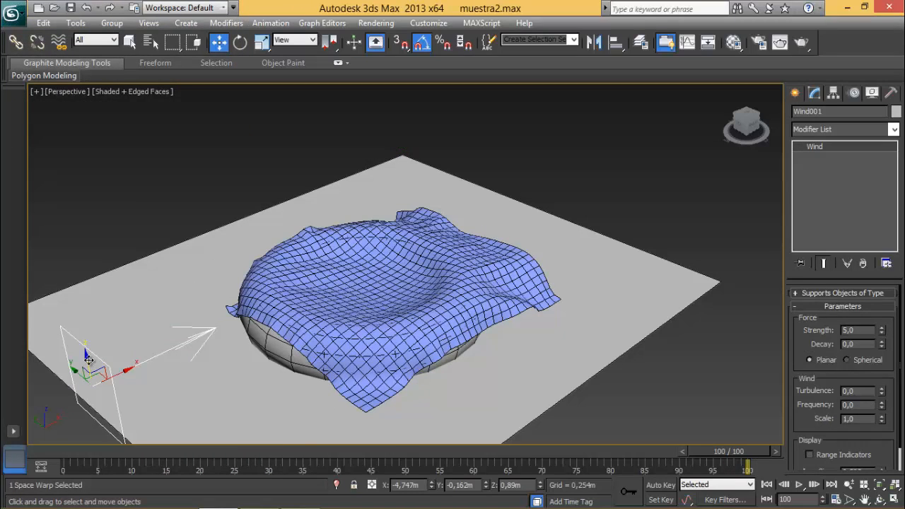
{"action": "left_click_drag", "start_coordinate": [88, 361], "coordinate": [80, 321]}
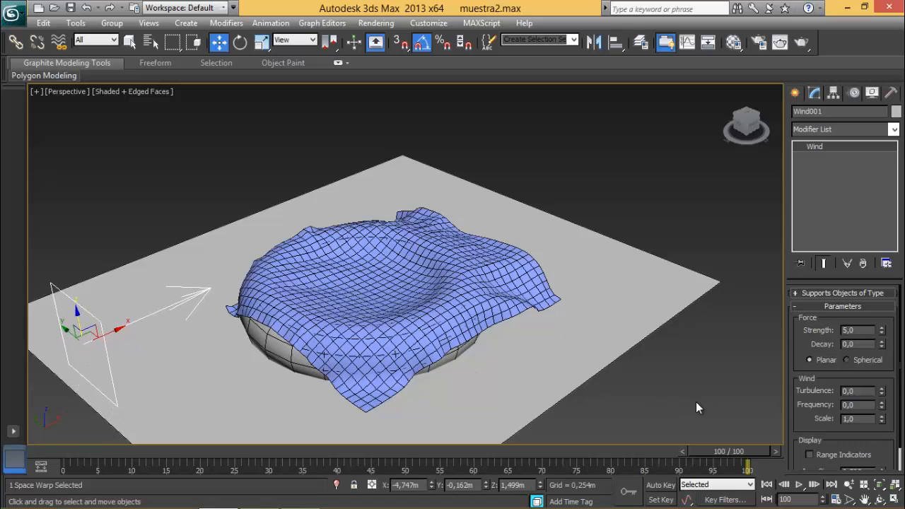
Step: Erase the trapo cloth's simulation, rerun it with the raised wind and scrub through the result
{"action": "left_click", "coordinate": [522, 281]}
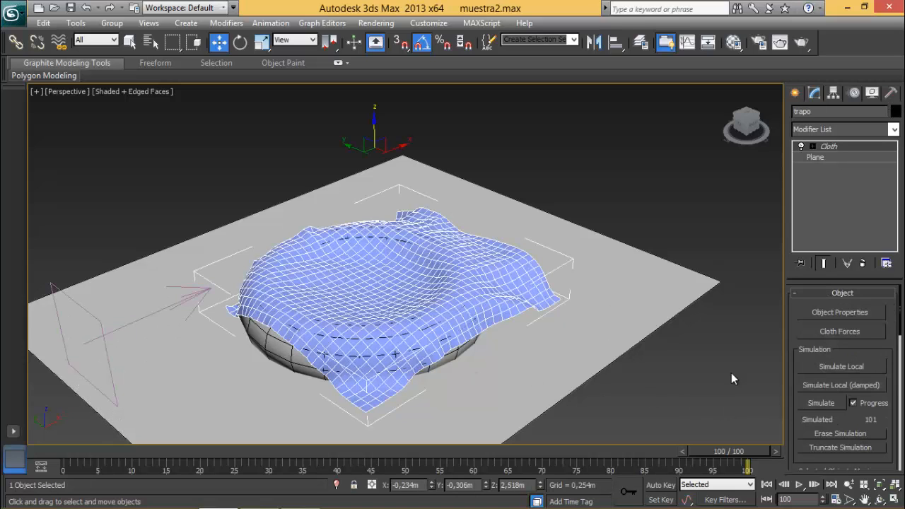
{"action": "left_click", "coordinate": [842, 433]}
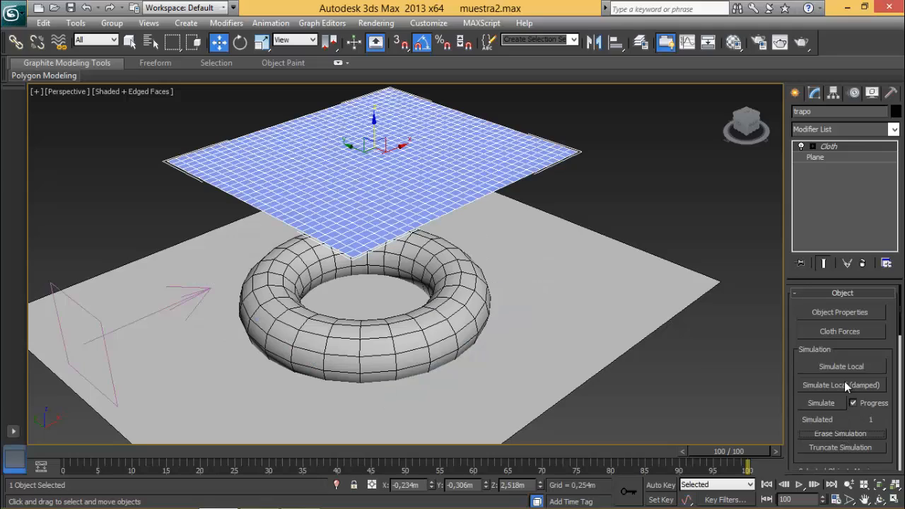
{"action": "left_click", "coordinate": [828, 403]}
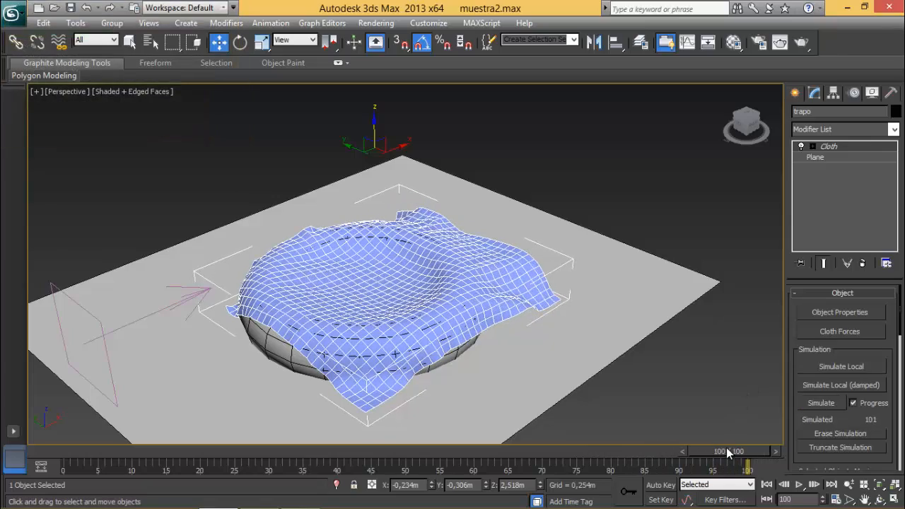
{"action": "left_click_drag", "start_coordinate": [727, 447], "coordinate": [771, 451]}
{"action": "key", "text": "w"}
Step: Examine the available force space warps and the simulation parameters of the trapo cloth
{"action": "left_click", "coordinate": [795, 93]}
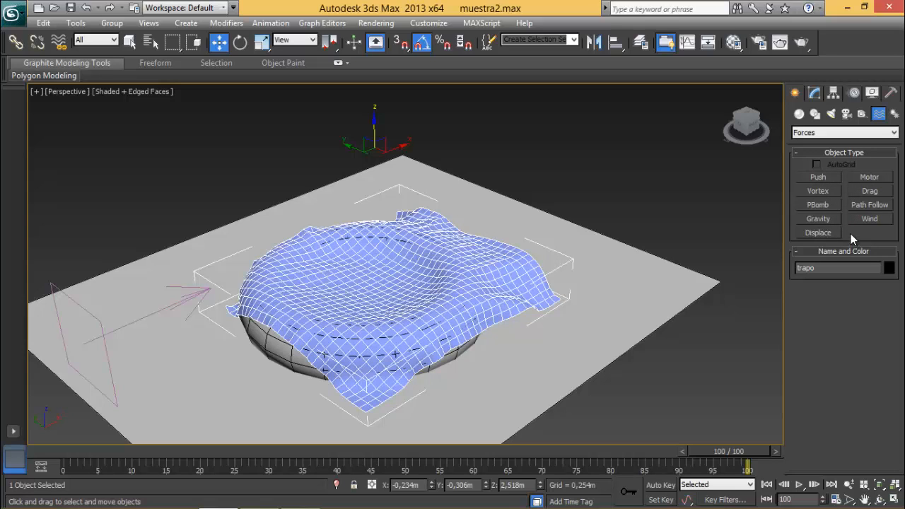
{"action": "left_click", "coordinate": [815, 94]}
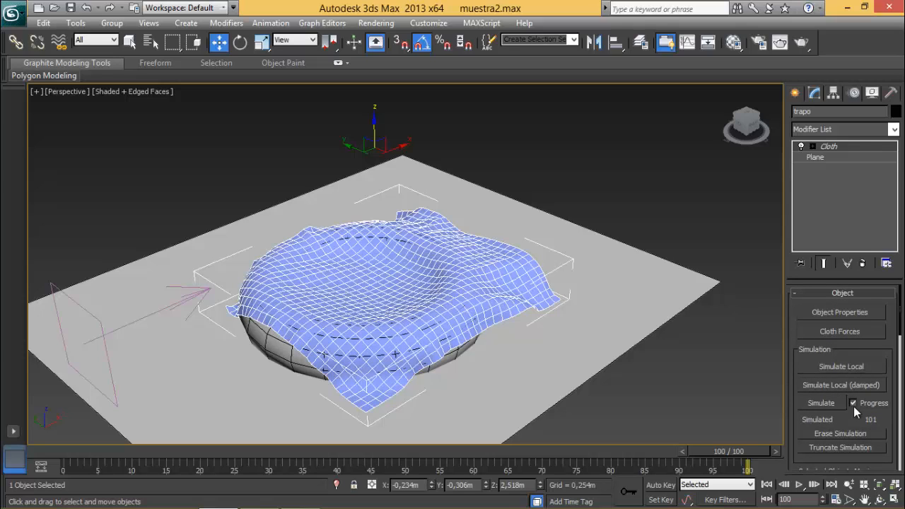
{"action": "scroll", "coordinate": [852, 407], "scroll_direction": "down", "scroll_amount": 5}
{"action": "scroll", "coordinate": [849, 402], "scroll_direction": "down", "scroll_amount": 5}
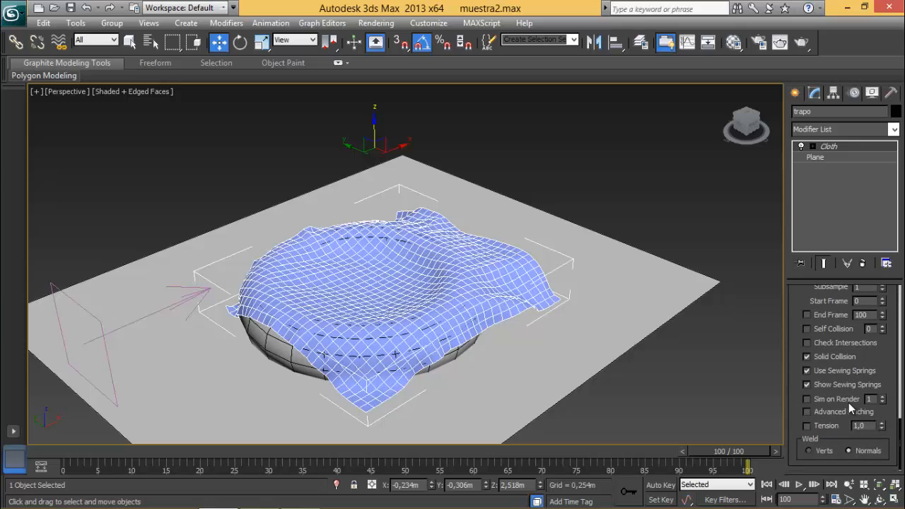
{"action": "scroll", "coordinate": [849, 402], "scroll_direction": "up", "scroll_amount": 8}
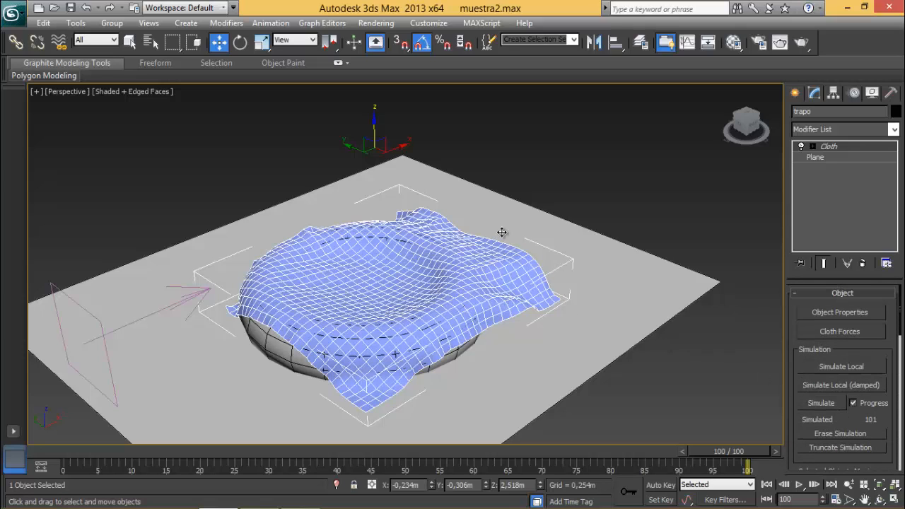
Step: Scrub the timeline to review how the cloth falls and reacts to the wind, stopping at frame 51
{"action": "left_click_drag", "start_coordinate": [711, 456], "coordinate": [372, 485]}
{"action": "key", "text": "w"}
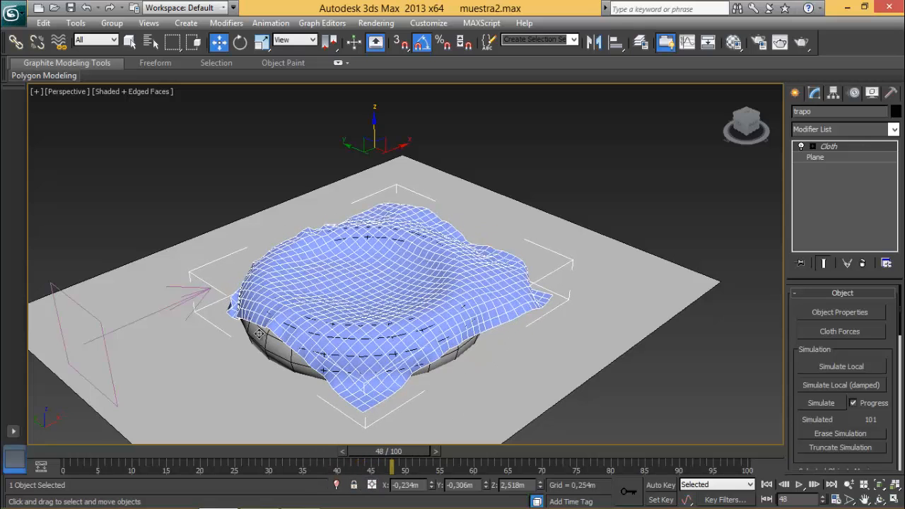
{"action": "left_click_drag", "start_coordinate": [59, 453], "coordinate": [433, 478]}
{"action": "key", "text": "w"}
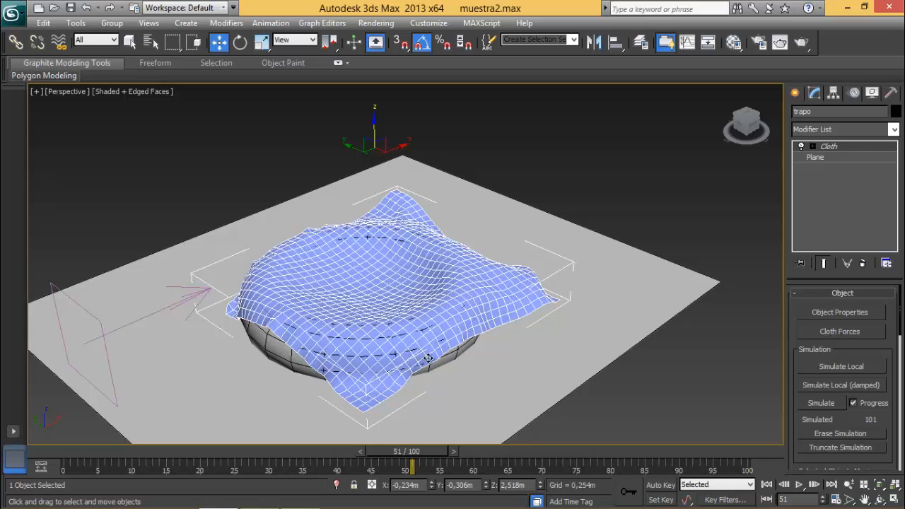
Step: Create keys from the trapo cloth simulation, accepting its irreversible conversion to a keyed editable mesh
{"action": "left_click_drag", "start_coordinate": [818, 419], "coordinate": [818, 371]}
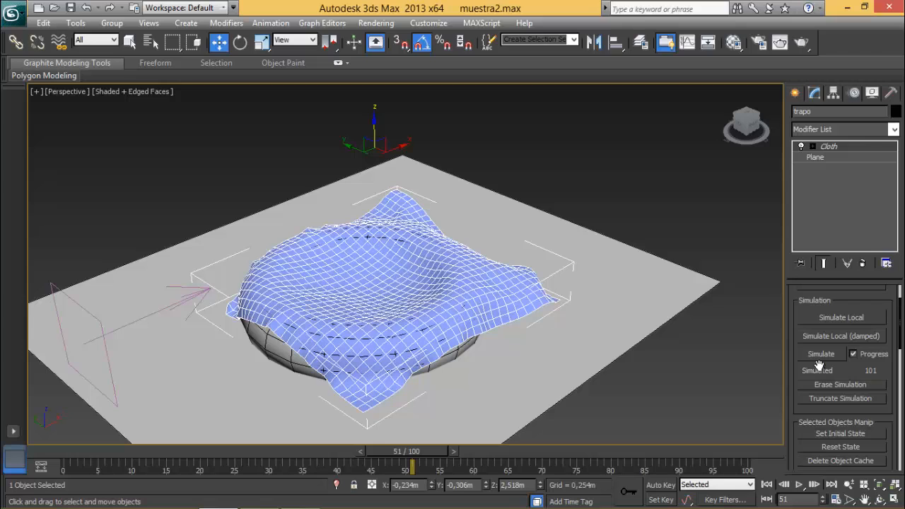
{"action": "left_click_drag", "start_coordinate": [817, 371], "coordinate": [826, 323]}
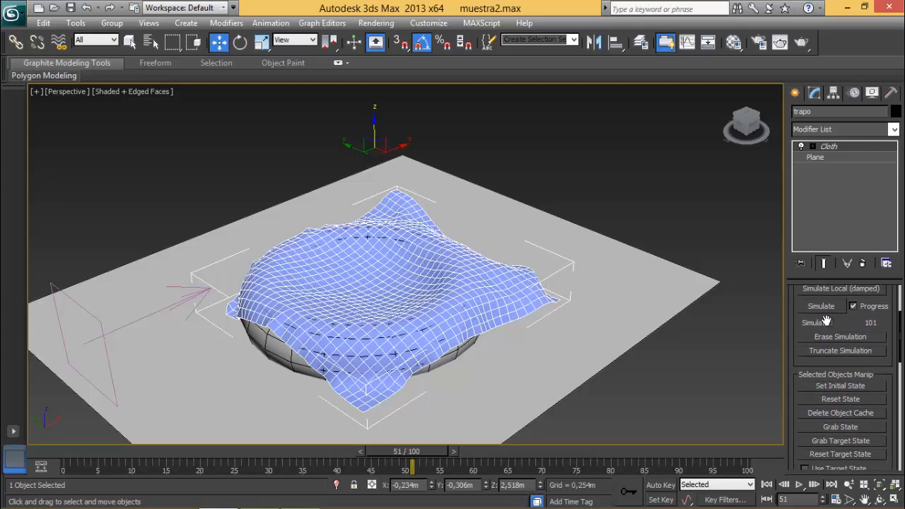
{"action": "scroll", "coordinate": [829, 333], "scroll_direction": "down", "scroll_amount": 5}
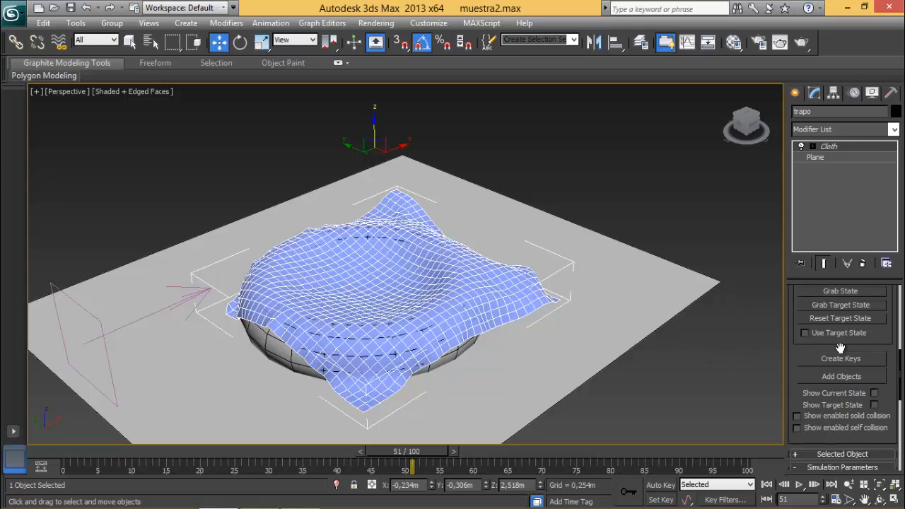
{"action": "scroll", "coordinate": [840, 348], "scroll_direction": "up", "scroll_amount": 3}
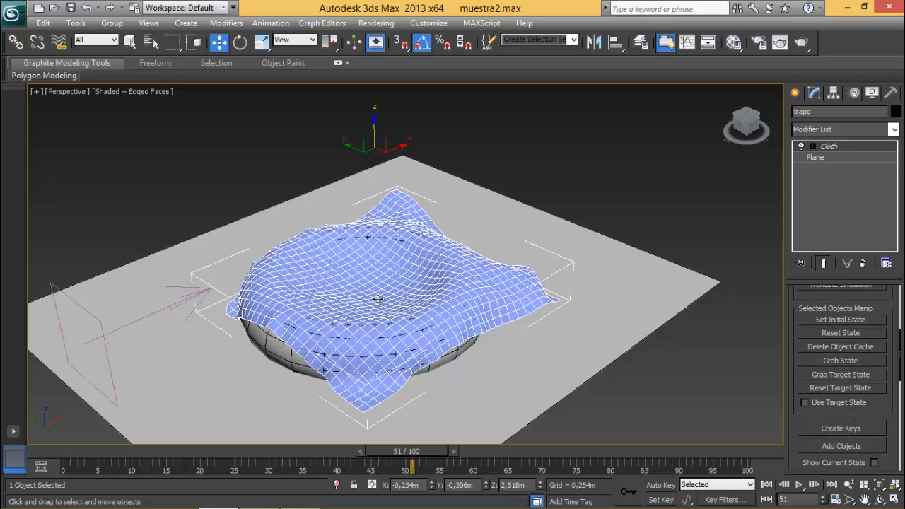
{"action": "mouse_move", "coordinate": [888, 415]}
{"action": "left_mouse_down"}
{"action": "mouse_move", "coordinate": [886, 467]}
{"action": "mouse_move", "coordinate": [880, 283]}
{"action": "mouse_move", "coordinate": [877, 319]}
{"action": "left_mouse_up"}
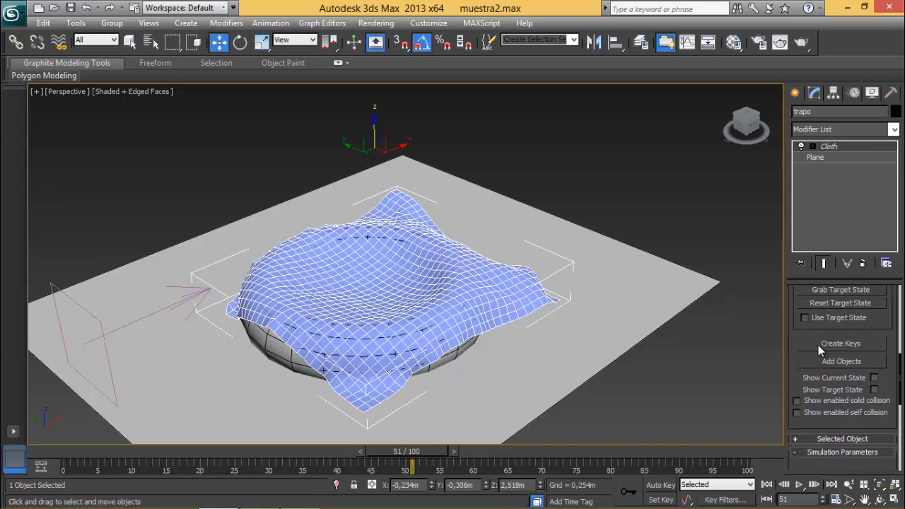
{"action": "left_click", "coordinate": [857, 343]}
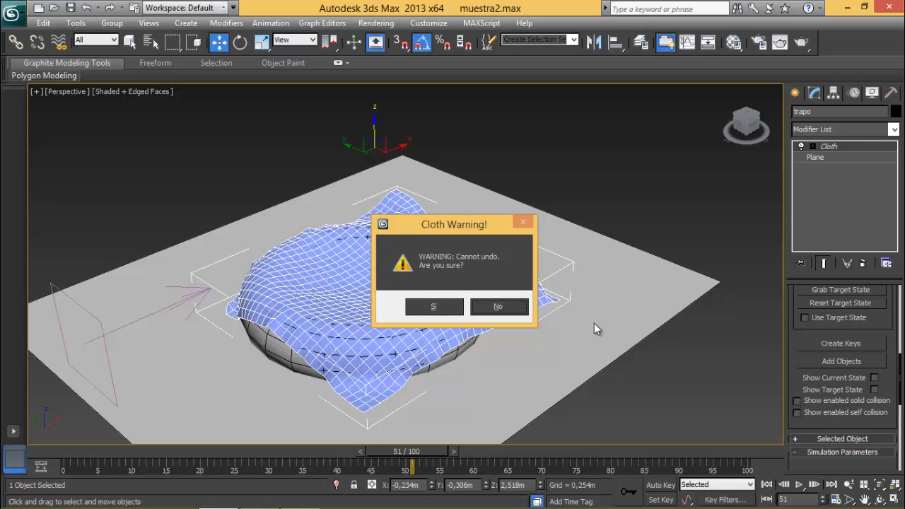
{"action": "left_click", "coordinate": [434, 307]}
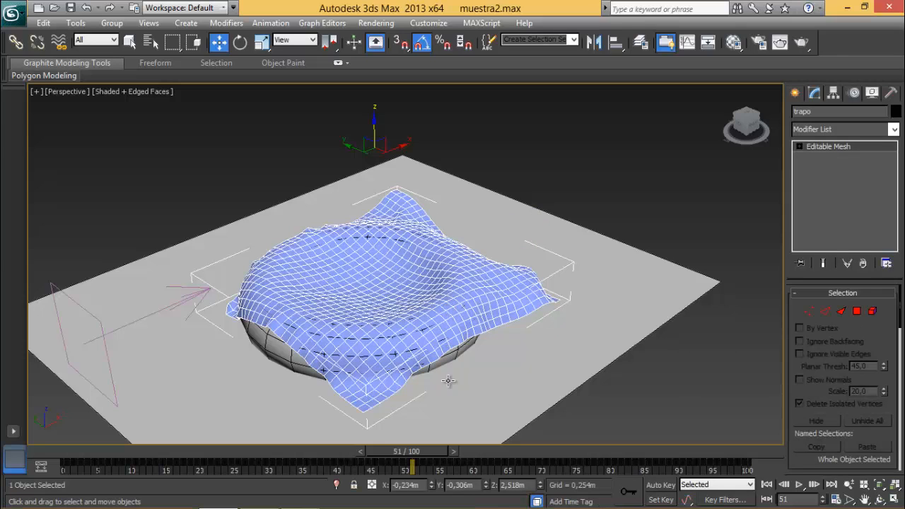
Step: Scrub through the keyed cloth animation and settle on the pose at frame 58
{"action": "left_click_drag", "start_coordinate": [422, 450], "coordinate": [746, 449]}
{"action": "key", "text": "w"}
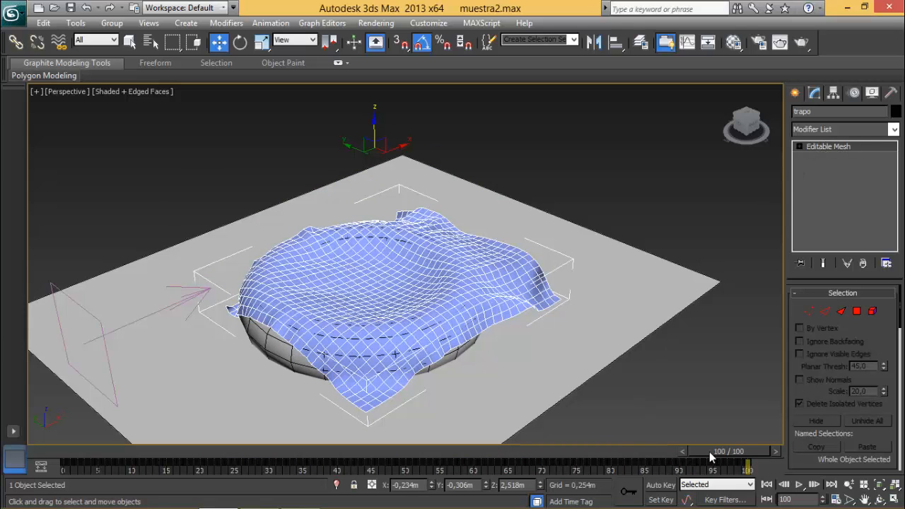
{"action": "left_click_drag", "start_coordinate": [710, 452], "coordinate": [439, 447]}
{"action": "key", "text": "w"}
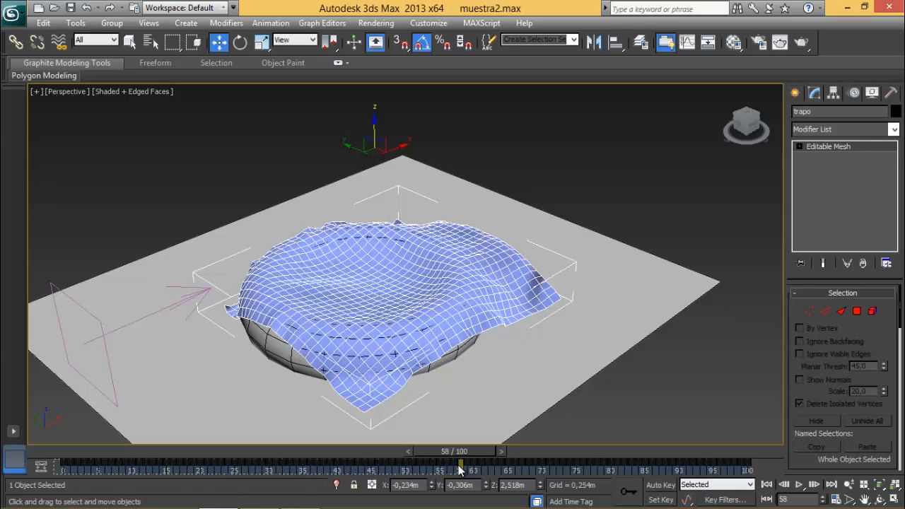
Step: Delete all of the cloth's animation keys on both sides of frame 58 to freeze that pose, and check the timeline
{"action": "left_click_drag", "start_coordinate": [459, 466], "coordinate": [457, 465]}
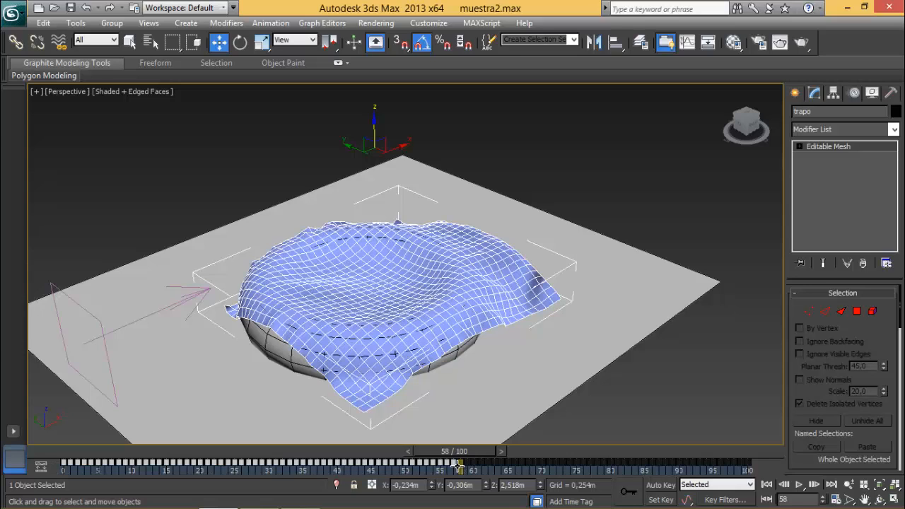
{"action": "key", "text": "Delete"}
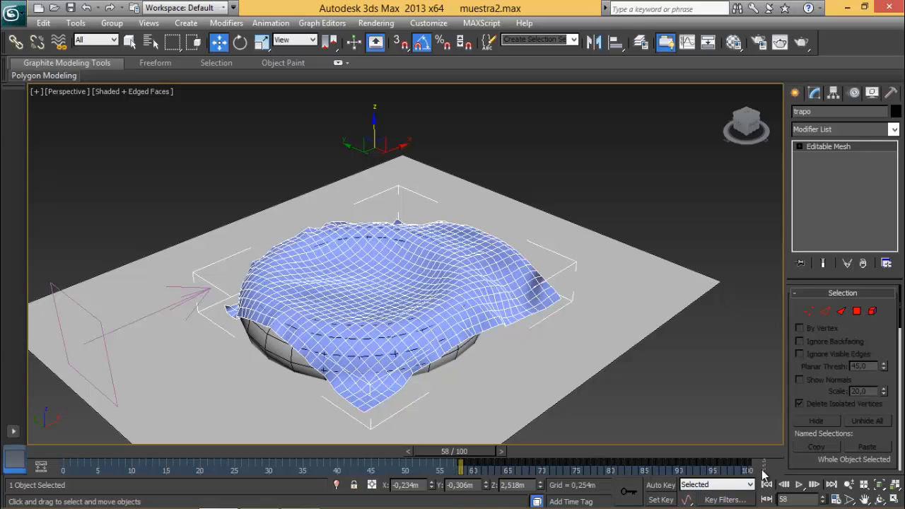
{"action": "left_click_drag", "start_coordinate": [762, 471], "coordinate": [465, 469]}
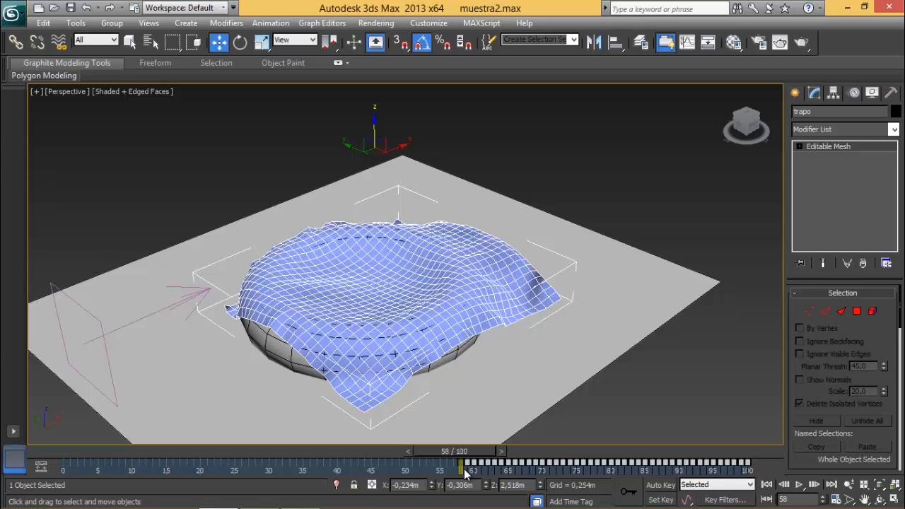
{"action": "key", "text": "Delete"}
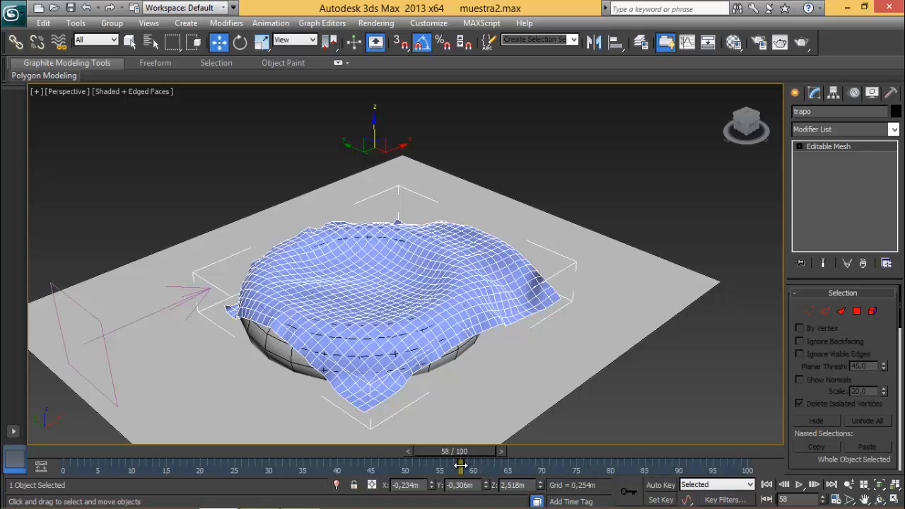
{"action": "mouse_move", "coordinate": [468, 456]}
{"action": "left_mouse_down"}
{"action": "mouse_move", "coordinate": [404, 452]}
{"action": "mouse_move", "coordinate": [470, 462]}
{"action": "left_mouse_up"}
{"action": "key", "text": "w"}
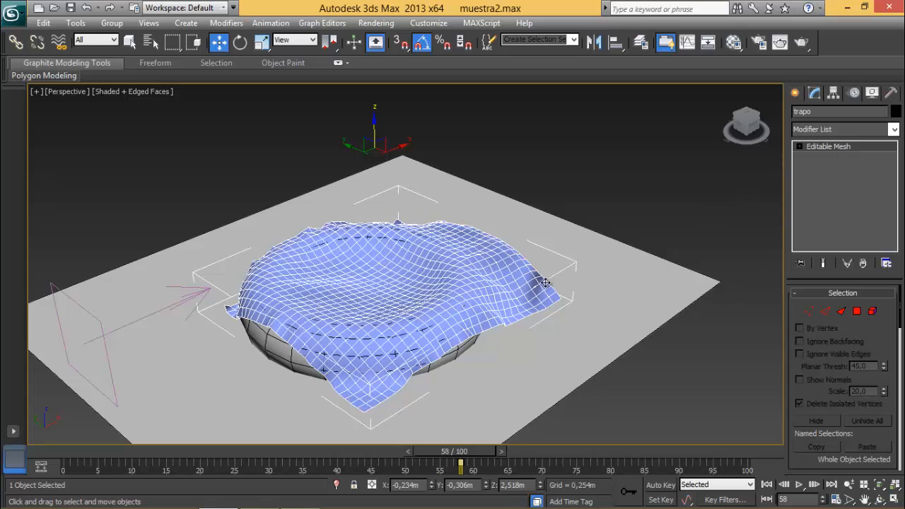
Step: Convert the trapo cloth from an editable mesh to an Editable Poly and return the timeline to frame 0
{"action": "right_click", "coordinate": [841, 153]}
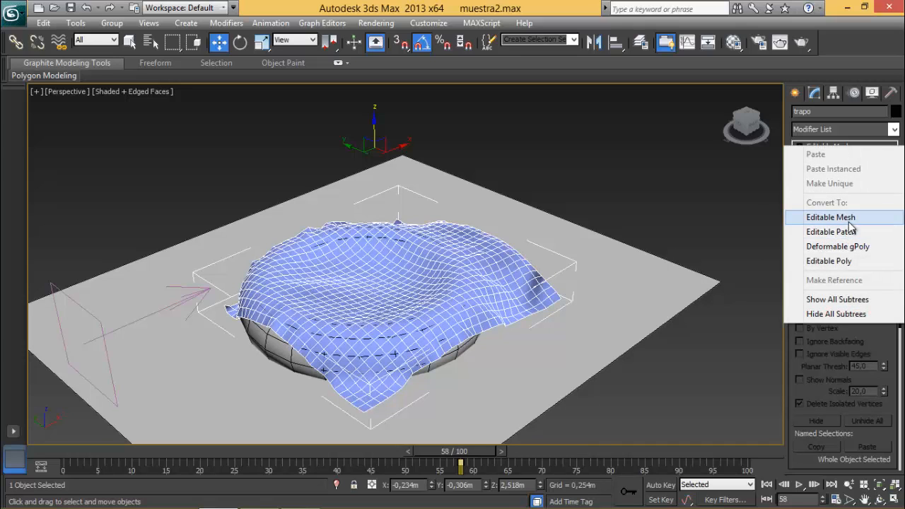
{"action": "left_click", "coordinate": [848, 261]}
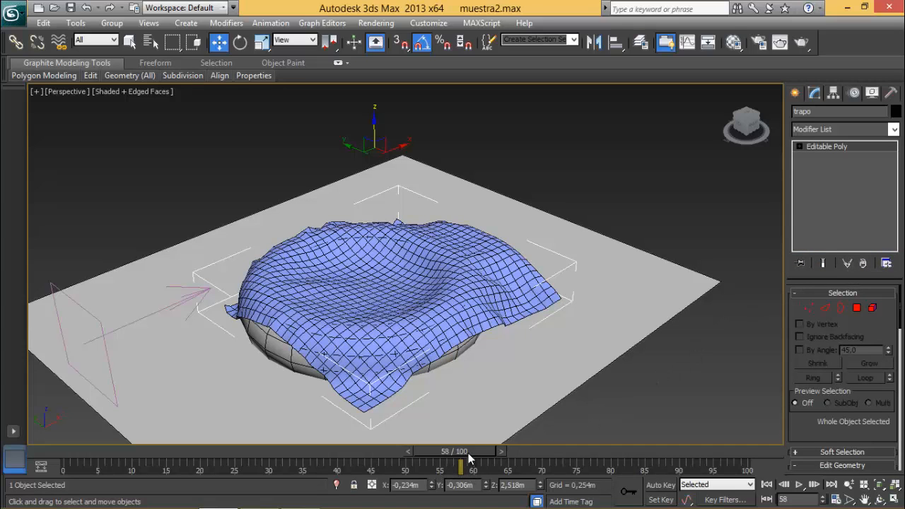
{"action": "mouse_move", "coordinate": [468, 454]}
{"action": "left_mouse_down"}
{"action": "mouse_move", "coordinate": [27, 446]}
{"action": "mouse_move", "coordinate": [749, 446]}
{"action": "mouse_move", "coordinate": [55, 449]}
{"action": "left_mouse_up"}
{"action": "key", "text": "w"}
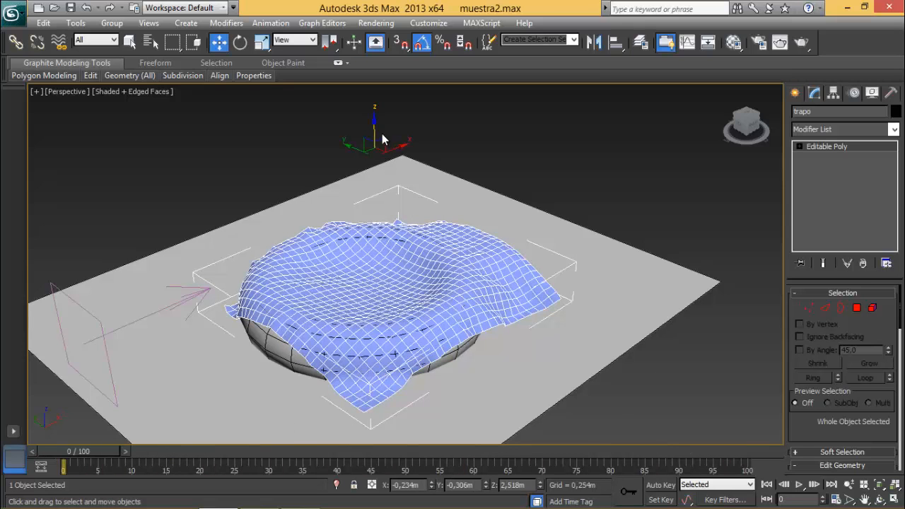
Step: Examine the frozen cloth from several angles, try shifting it along the Y axis off the torus, and undo the move
{"action": "mouse_move", "coordinate": [375, 134]}
{"action": "left_mouse_down"}
{"action": "mouse_move", "coordinate": [373, 157]}
{"action": "mouse_move", "coordinate": [361, 127]}
{"action": "mouse_move", "coordinate": [370, 117]}
{"action": "mouse_move", "coordinate": [374, 144]}
{"action": "left_mouse_up"}
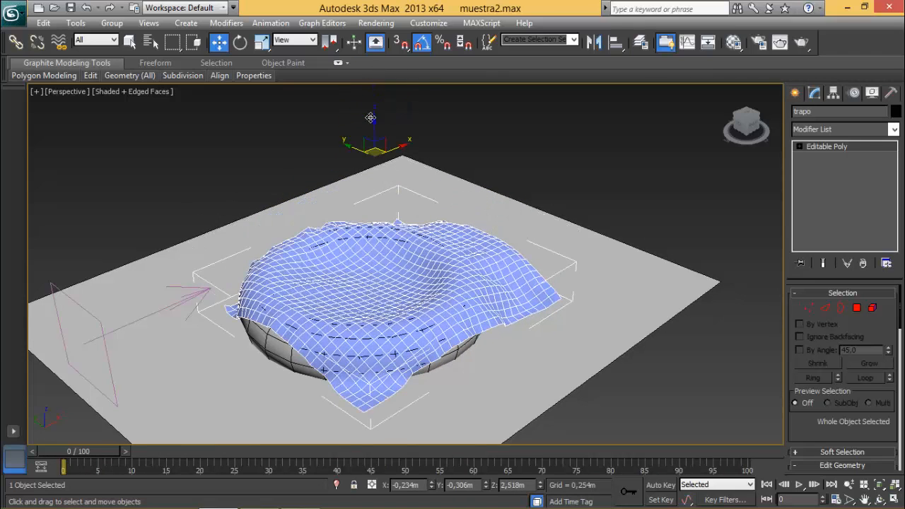
{"action": "left_click", "coordinate": [881, 500]}
{"action": "left_click_drag", "start_coordinate": [326, 188], "coordinate": [323, 253]}
{"action": "right_click", "coordinate": [370, 258]}
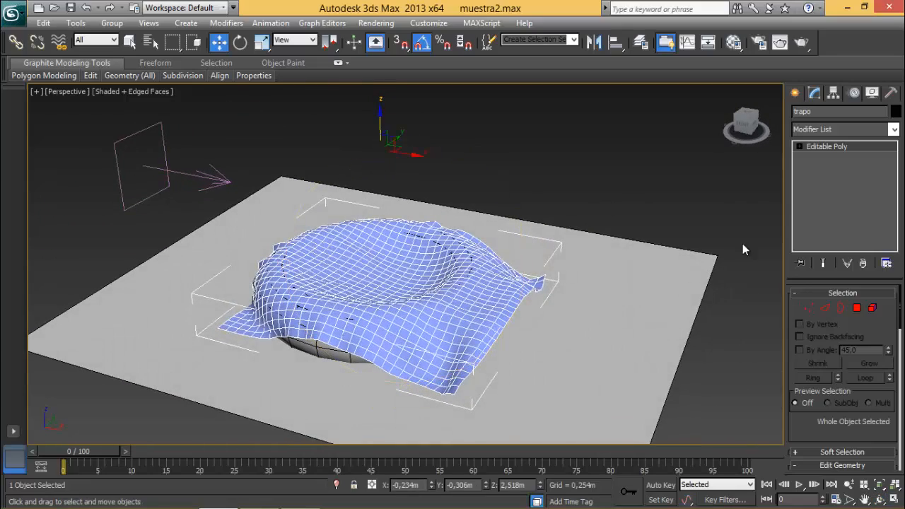
{"action": "left_click", "coordinate": [880, 499]}
{"action": "left_click_drag", "start_coordinate": [436, 316], "coordinate": [463, 300]}
{"action": "right_click", "coordinate": [463, 300]}
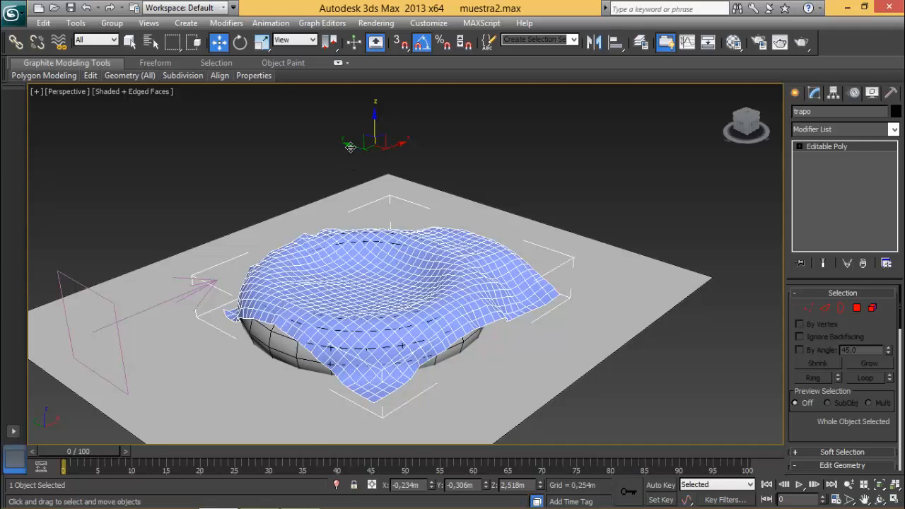
{"action": "left_click_drag", "start_coordinate": [354, 147], "coordinate": [398, 203]}
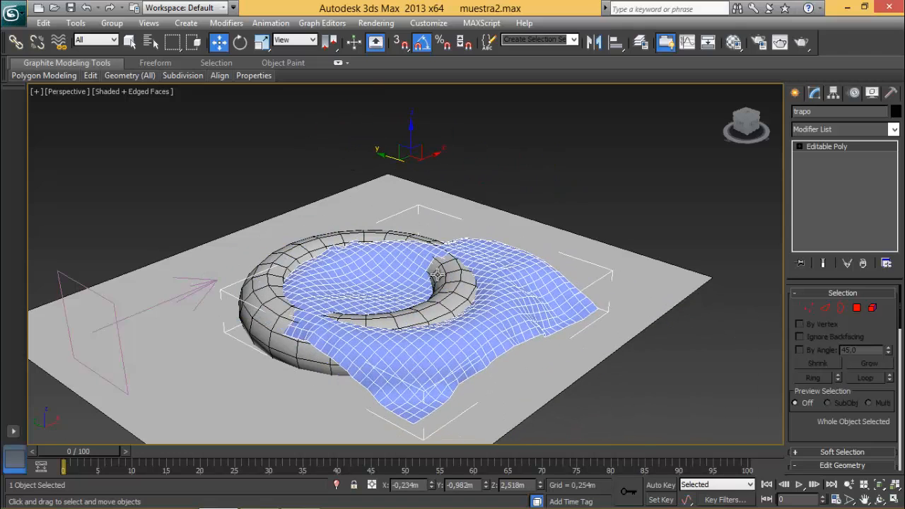
{"action": "key", "text": "ctrl+z"}
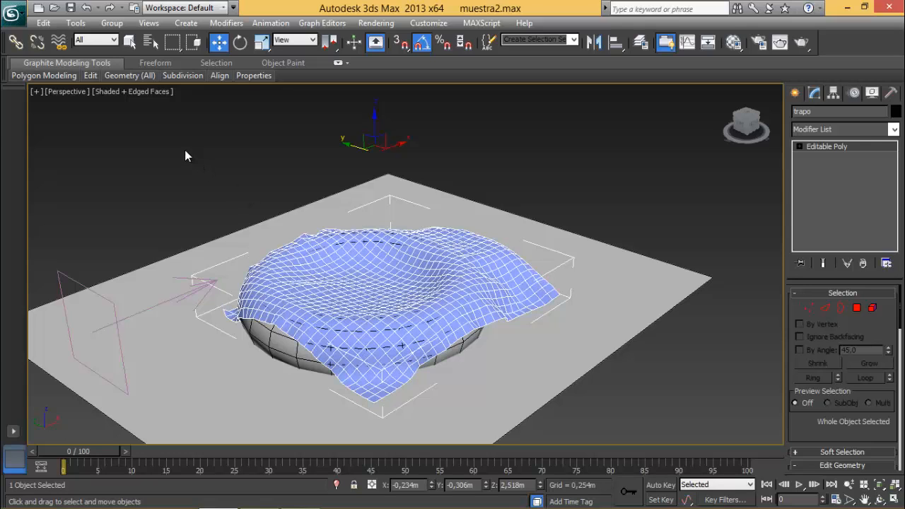
Step: Open the scene muestra3 from the desktop, discarding the unsaved changes to muestra2
{"action": "left_click", "coordinate": [55, 9]}
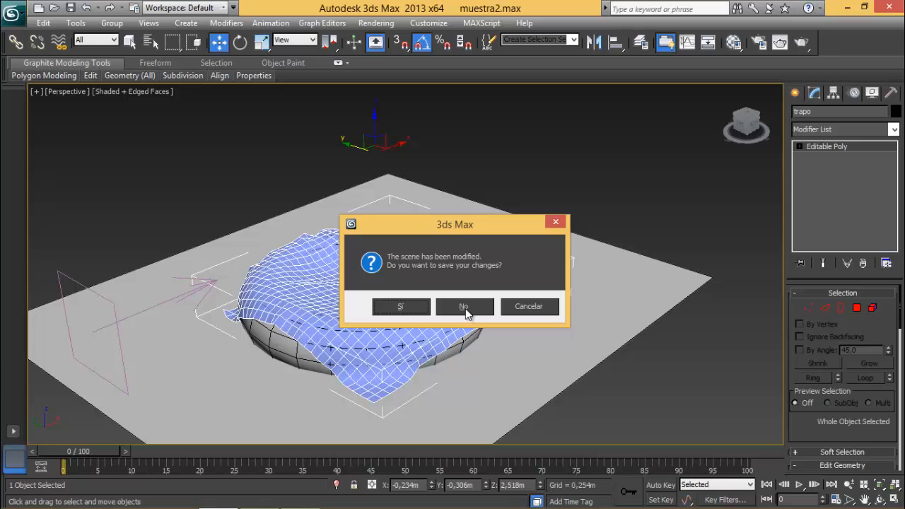
{"action": "left_click", "coordinate": [300, 496]}
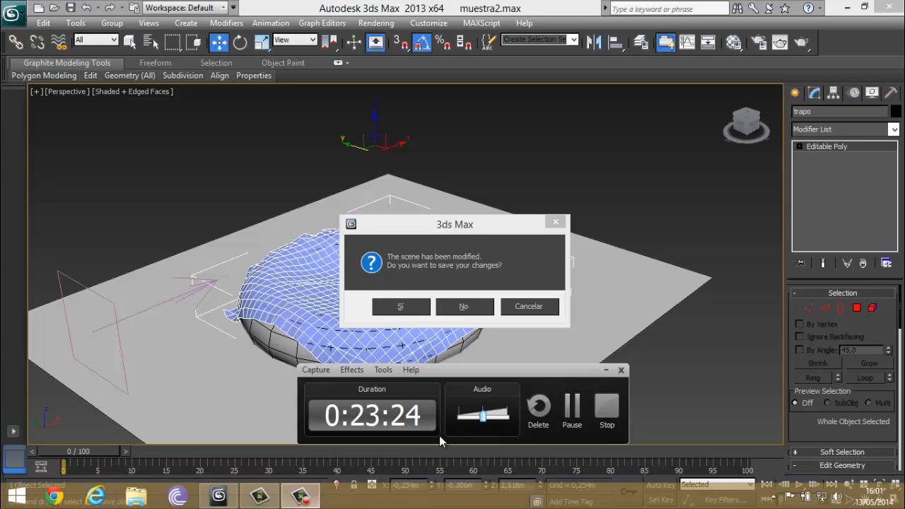
{"action": "left_click", "coordinate": [571, 415]}
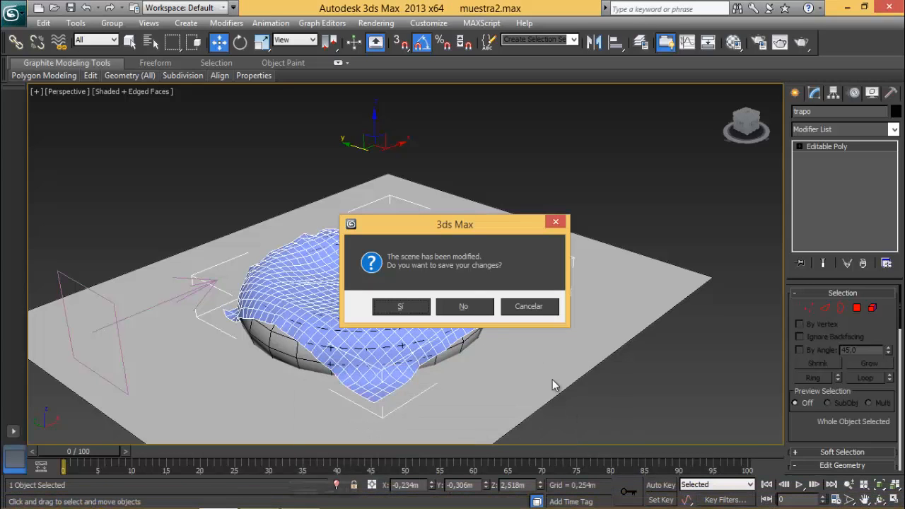
{"action": "left_click", "coordinate": [470, 306]}
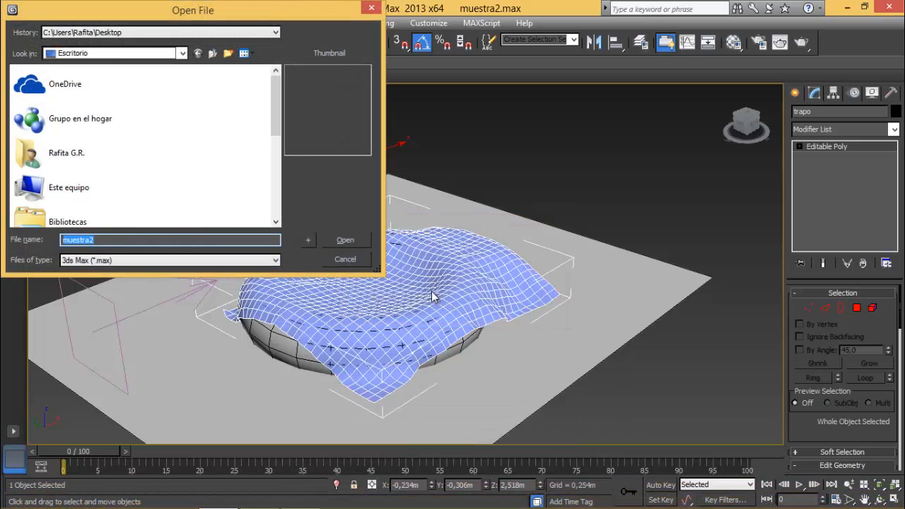
{"action": "left_click_drag", "start_coordinate": [280, 134], "coordinate": [274, 186]}
{"action": "left_click", "coordinate": [75, 177]}
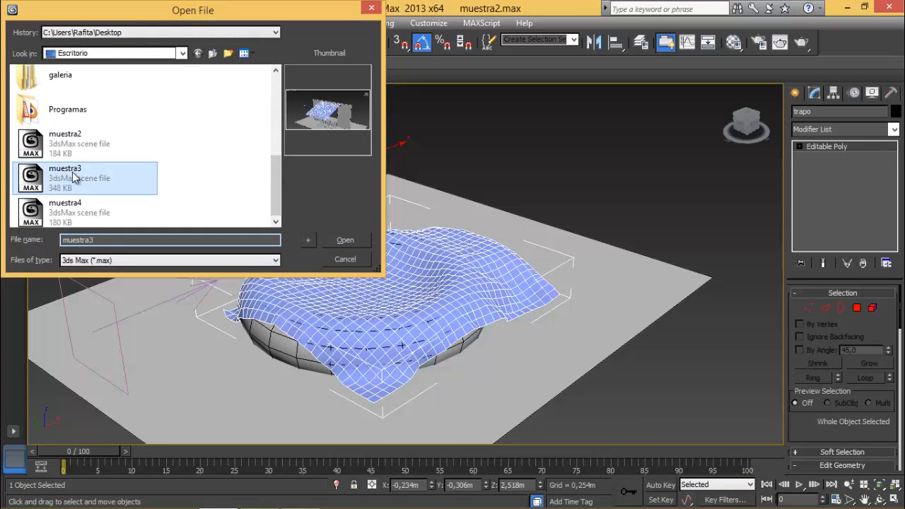
{"action": "left_click", "coordinate": [346, 241]}
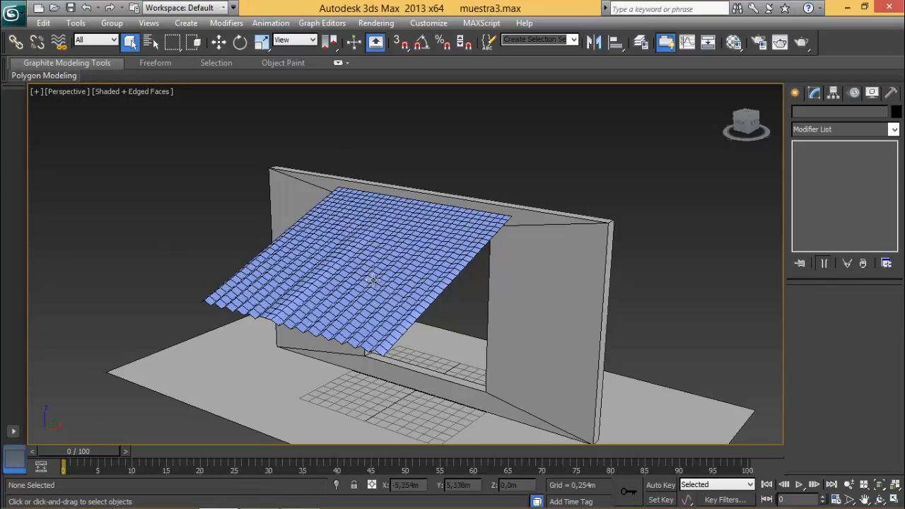
Step: Select the cortinas mesh and examine the curtain, window wall and floor in the four-view layout and in perspective
{"action": "left_click", "coordinate": [373, 279]}
{"action": "middle_click_drag", "start_coordinate": [529, 330], "coordinate": [548, 321], "text": "alt"}
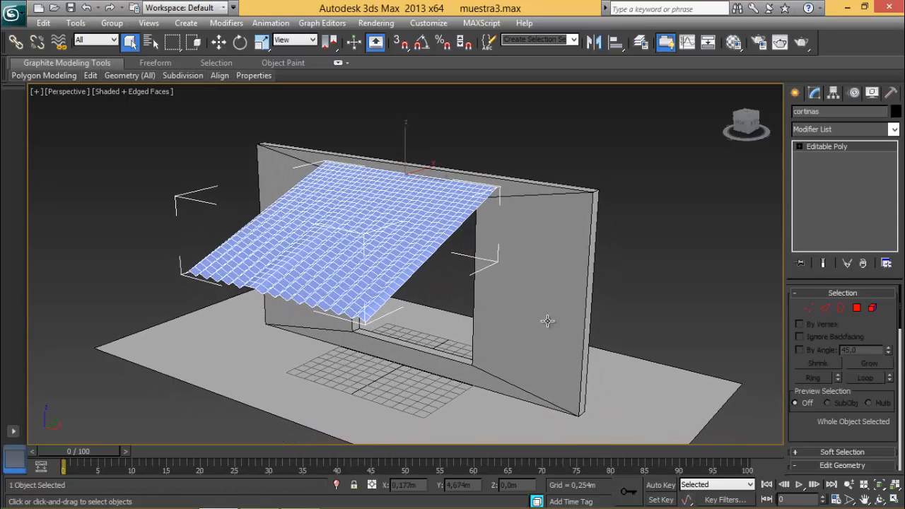
{"action": "left_click", "coordinate": [894, 500]}
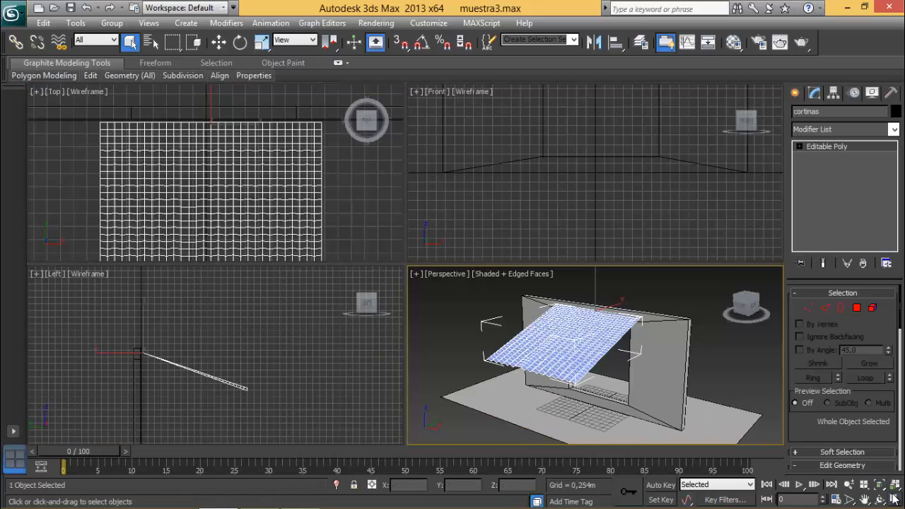
{"action": "right_click", "coordinate": [768, 420]}
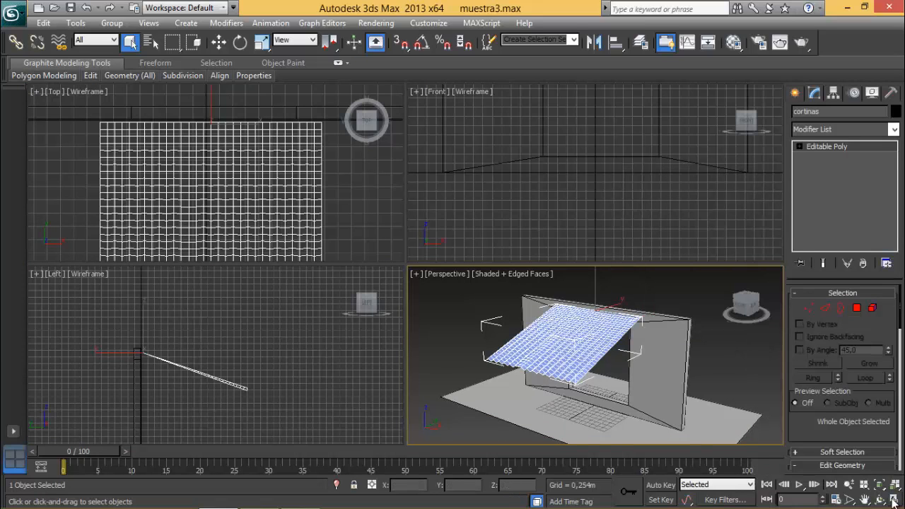
{"action": "left_click", "coordinate": [895, 499]}
{"action": "left_click", "coordinate": [880, 499]}
{"action": "left_click_drag", "start_coordinate": [498, 309], "coordinate": [426, 285]}
{"action": "right_click", "coordinate": [513, 277]}
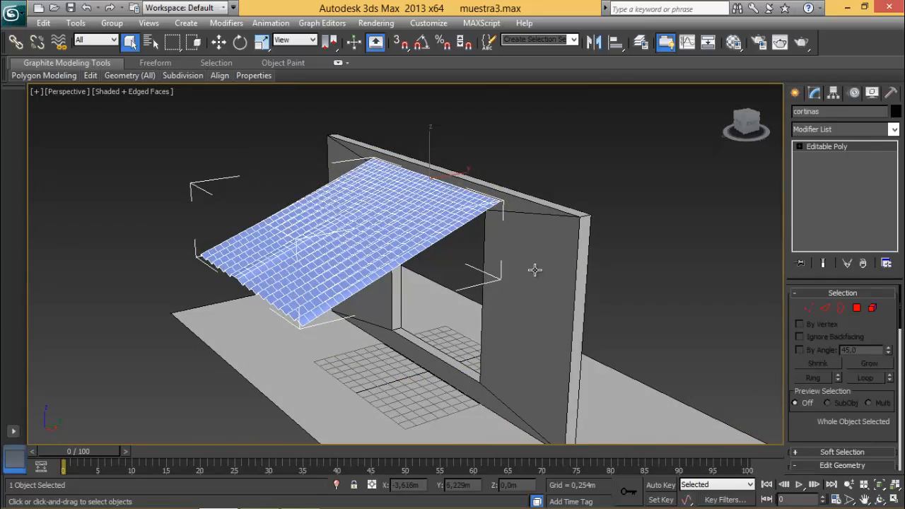
Step: Remove all three Cloth modifiers from the muro wall, leaving only its Editable Poly base
{"action": "left_click", "coordinate": [535, 270]}
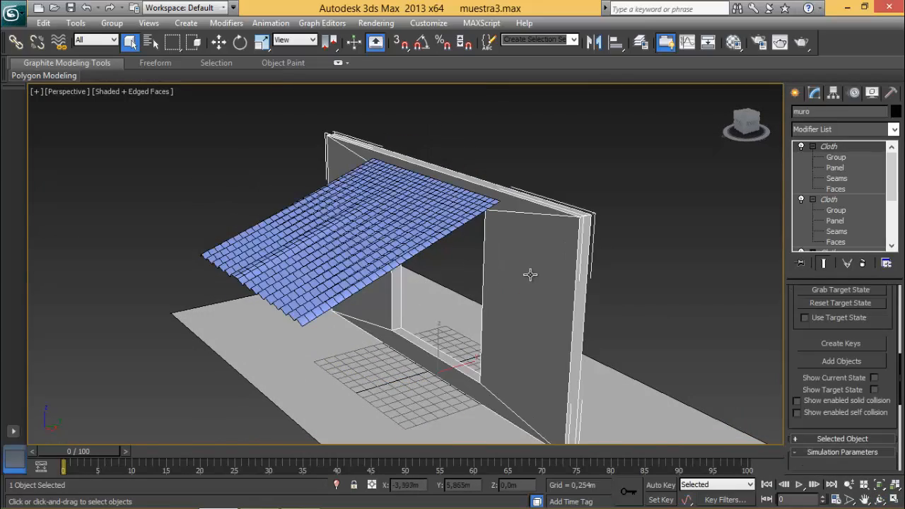
{"action": "left_click", "coordinate": [881, 499]}
{"action": "left_click_drag", "start_coordinate": [479, 287], "coordinate": [499, 285]}
{"action": "right_click", "coordinate": [499, 285]}
{"action": "left_click", "coordinate": [863, 264]}
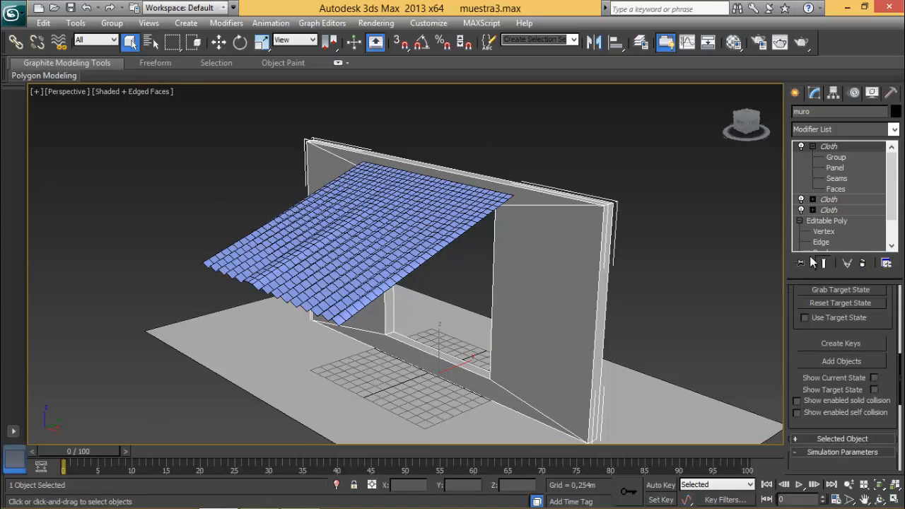
{"action": "left_click", "coordinate": [863, 264]}
{"action": "left_click", "coordinate": [862, 264]}
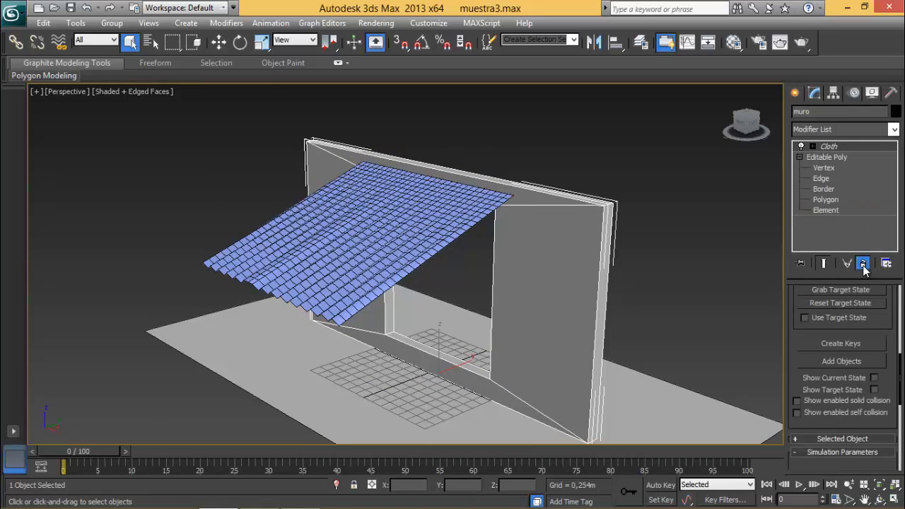
{"action": "left_click", "coordinate": [862, 264]}
{"action": "right_click", "coordinate": [650, 307]}
Step: Remove all three Cloth modifiers from the suelo floor, leaving only its base Plane
{"action": "left_click", "coordinate": [628, 436]}
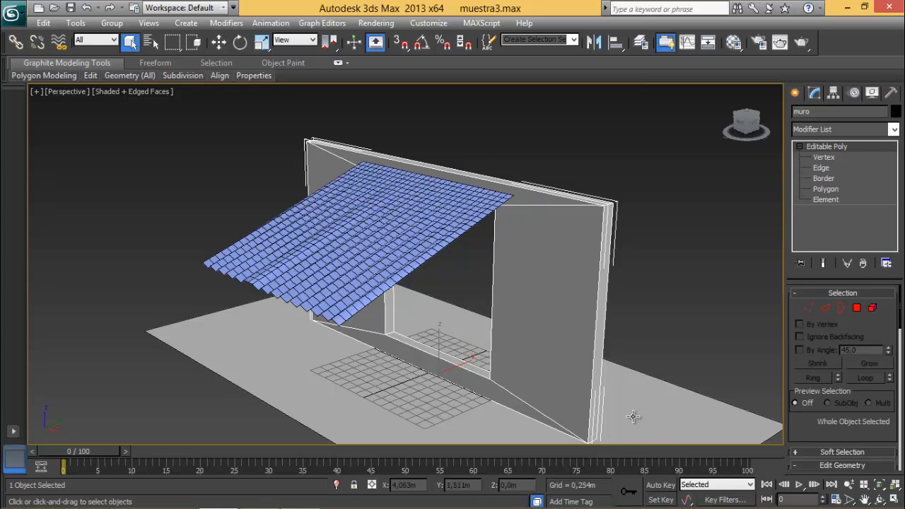
{"action": "left_click", "coordinate": [634, 417]}
{"action": "left_click", "coordinate": [863, 264]}
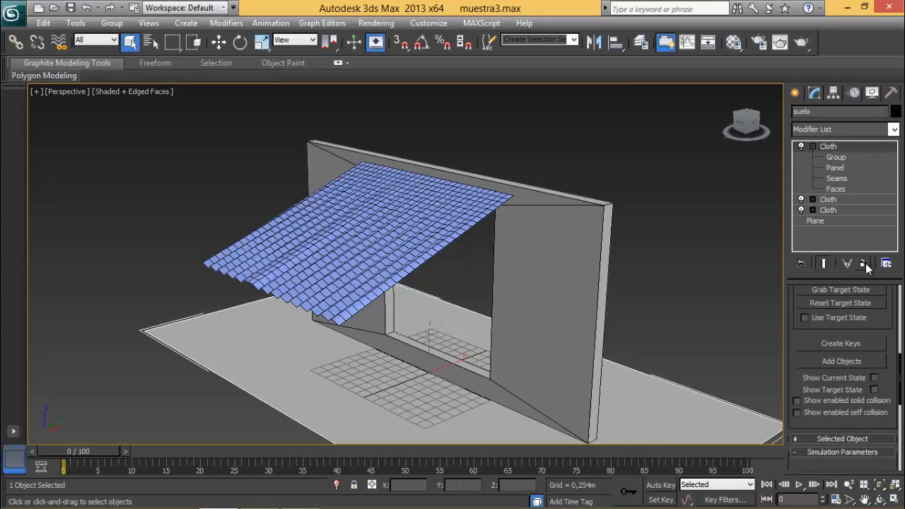
{"action": "left_click", "coordinate": [862, 264]}
{"action": "left_click", "coordinate": [863, 263]}
{"action": "left_click", "coordinate": [863, 264]}
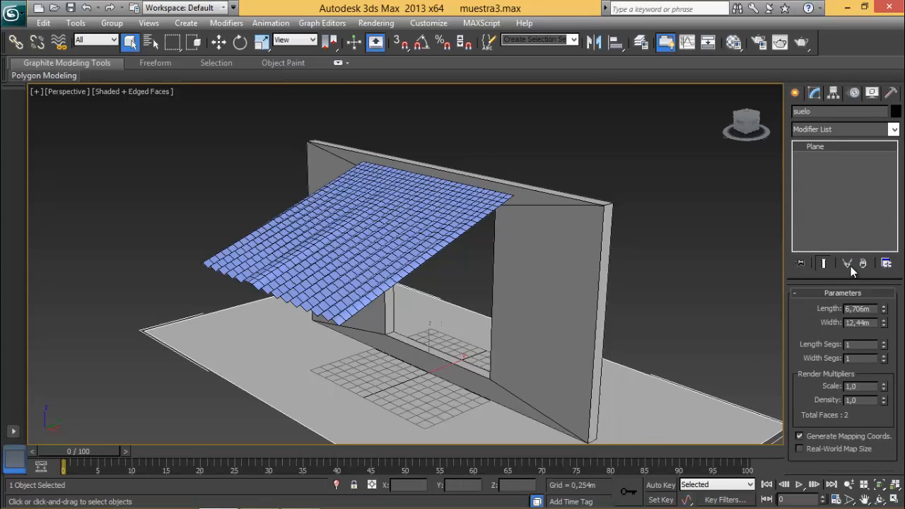
Step: Check the modifier stacks of the cortinas curtain, muro wall and suelo floor one after another
{"action": "left_click", "coordinate": [446, 214]}
{"action": "middle_click_drag", "start_coordinate": [457, 228], "coordinate": [511, 203], "text": "alt"}
{"action": "right_click", "coordinate": [509, 202]}
{"action": "left_click", "coordinate": [527, 215]}
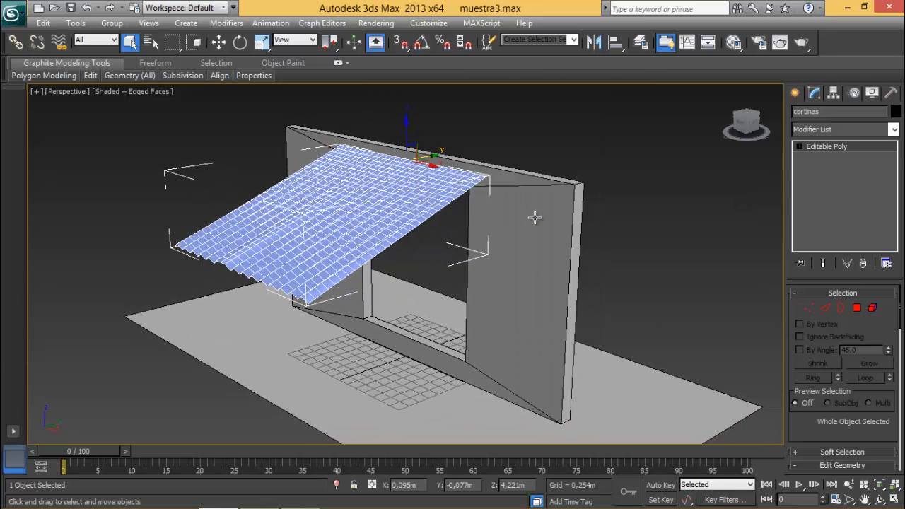
{"action": "left_click", "coordinate": [529, 227]}
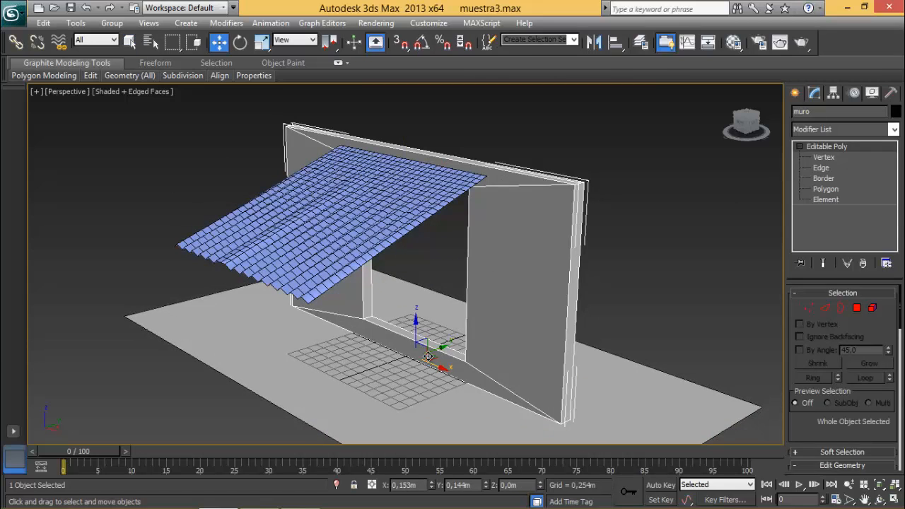
{"action": "middle_click_drag", "start_coordinate": [428, 357], "coordinate": [416, 319]}
{"action": "left_click", "coordinate": [372, 349]}
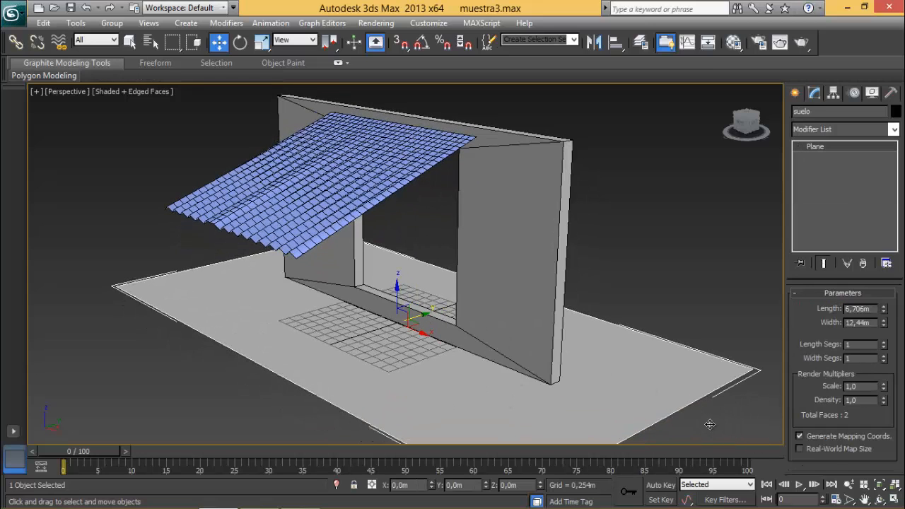
{"action": "left_click", "coordinate": [880, 500]}
{"action": "key", "text": "w"}
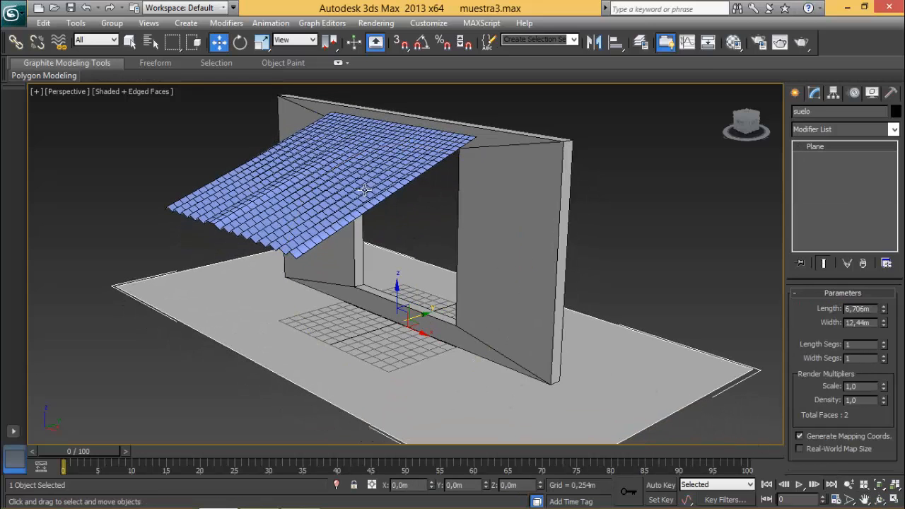
Step: Select the cortinas curtain and examine from the front and the side how it slopes away from the window opening
{"action": "left_click", "coordinate": [366, 190]}
{"action": "left_click", "coordinate": [880, 499]}
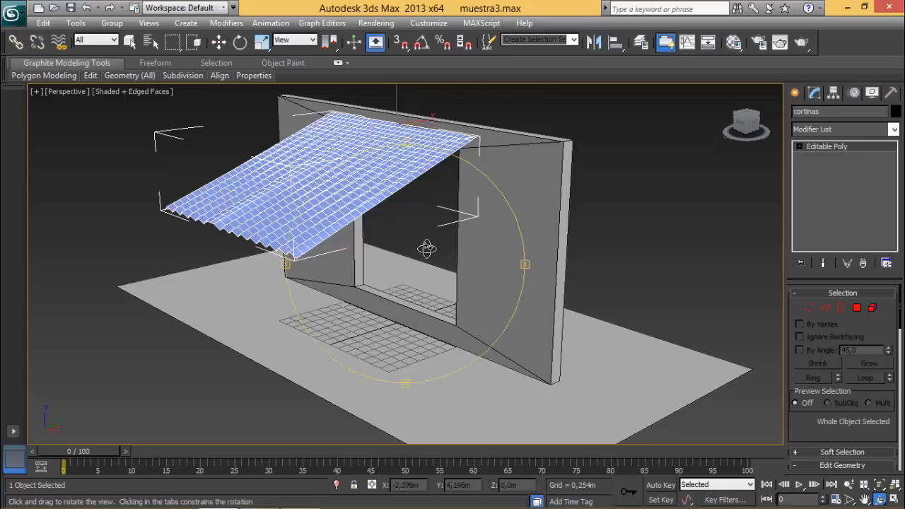
{"action": "mouse_move", "coordinate": [425, 247]}
{"action": "left_mouse_down"}
{"action": "mouse_move", "coordinate": [325, 238]}
{"action": "mouse_move", "coordinate": [336, 225]}
{"action": "mouse_move", "coordinate": [488, 248]}
{"action": "mouse_move", "coordinate": [629, 241]}
{"action": "mouse_move", "coordinate": [333, 257]}
{"action": "mouse_move", "coordinate": [409, 250]}
{"action": "left_mouse_up"}
{"action": "right_click", "coordinate": [409, 250]}
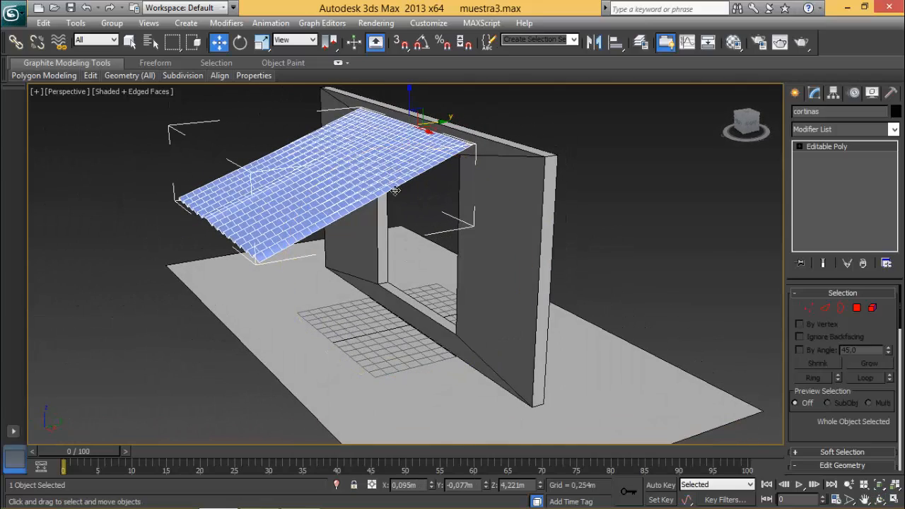
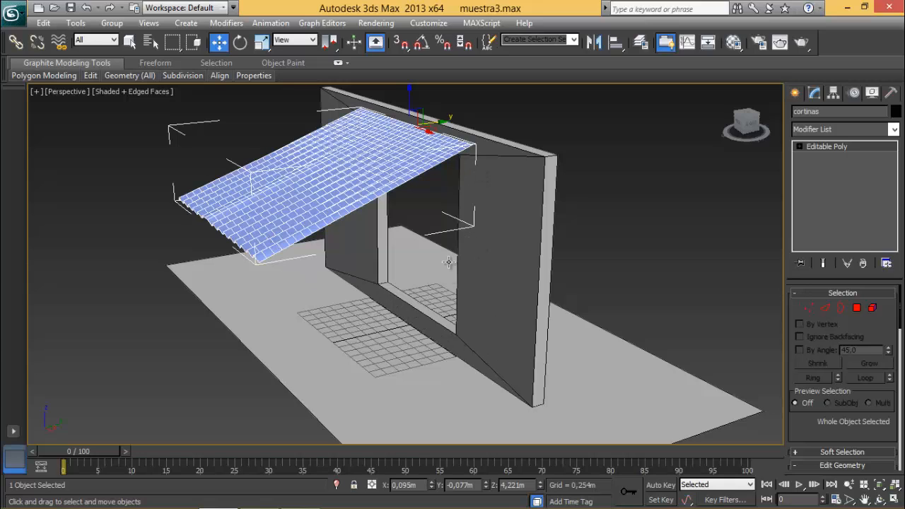
{"action": "left_click", "coordinate": [882, 502]}
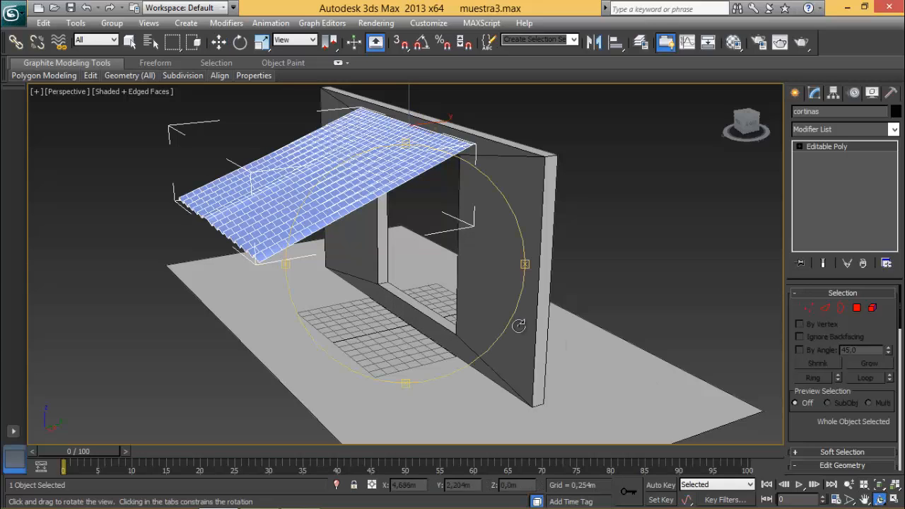
{"action": "left_click_drag", "start_coordinate": [404, 283], "coordinate": [623, 275]}
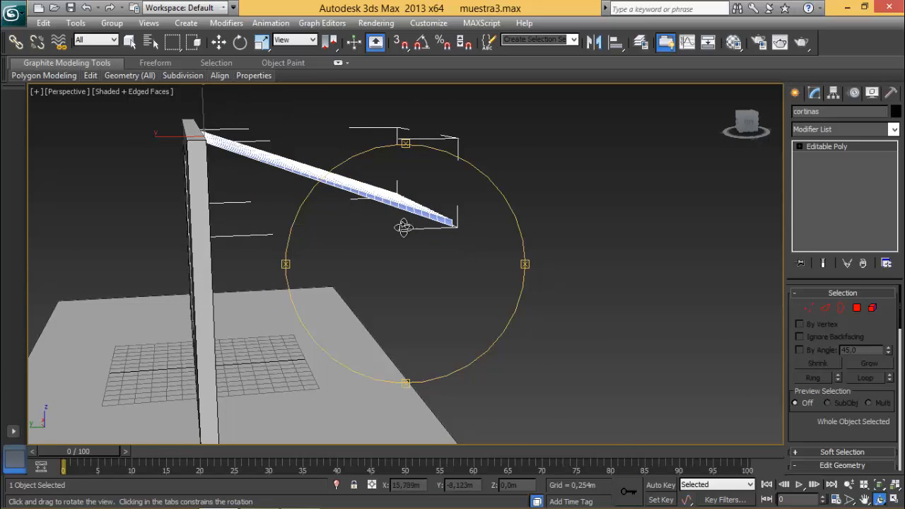
{"action": "left_click_drag", "start_coordinate": [407, 225], "coordinate": [206, 244]}
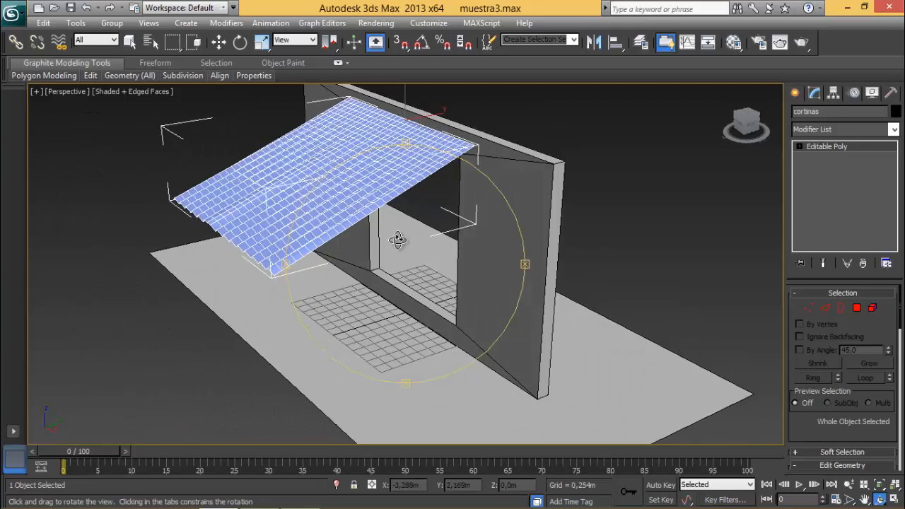
{"action": "left_click_drag", "start_coordinate": [399, 240], "coordinate": [376, 214]}
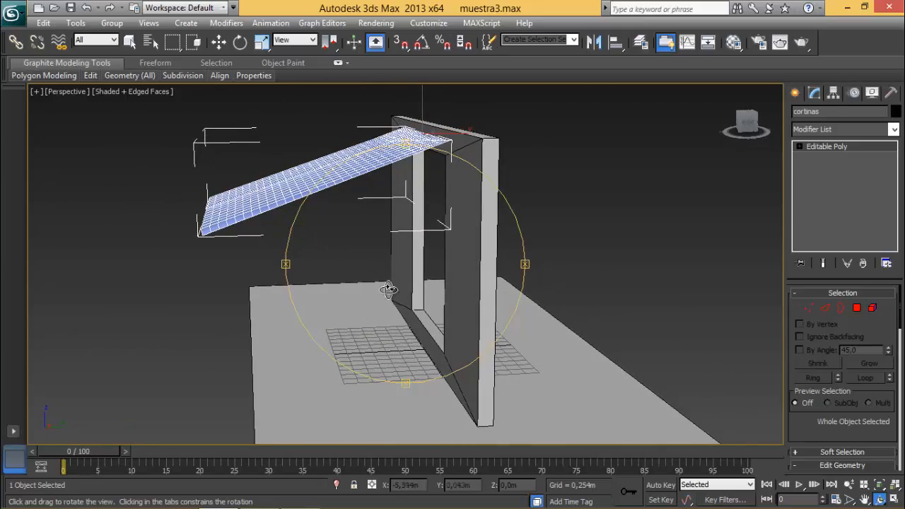
Step: Inspect the raised curtain, the wall's window opening and the floor from above and from both sides
{"action": "left_click_drag", "start_coordinate": [390, 290], "coordinate": [427, 287]}
{"action": "right_click", "coordinate": [427, 289]}
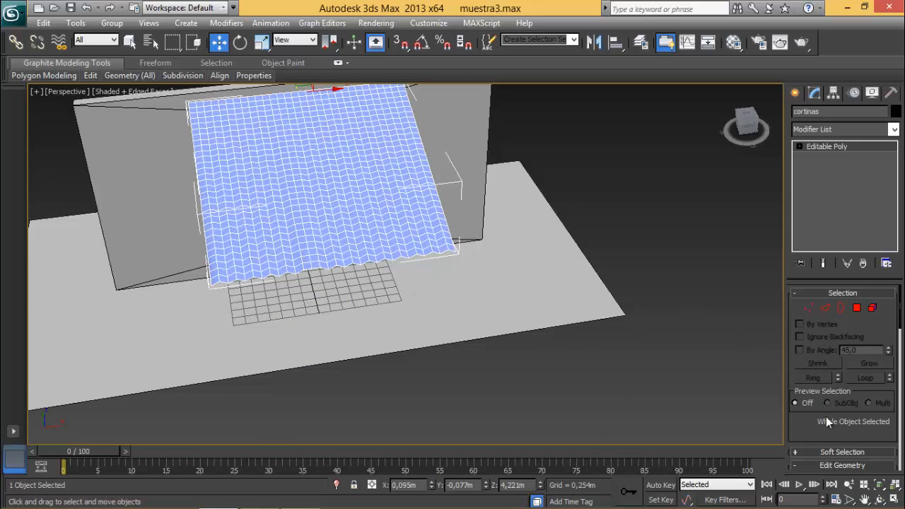
{"action": "left_click", "coordinate": [880, 499]}
{"action": "left_click_drag", "start_coordinate": [429, 277], "coordinate": [347, 239]}
{"action": "right_click", "coordinate": [367, 236]}
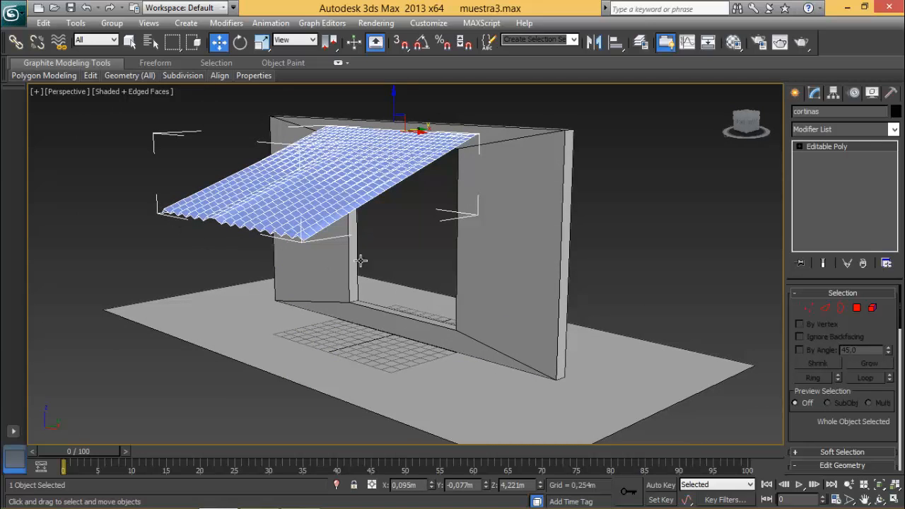
{"action": "left_click", "coordinate": [880, 499]}
{"action": "left_click_drag", "start_coordinate": [398, 258], "coordinate": [404, 158]}
{"action": "key", "text": "w"}
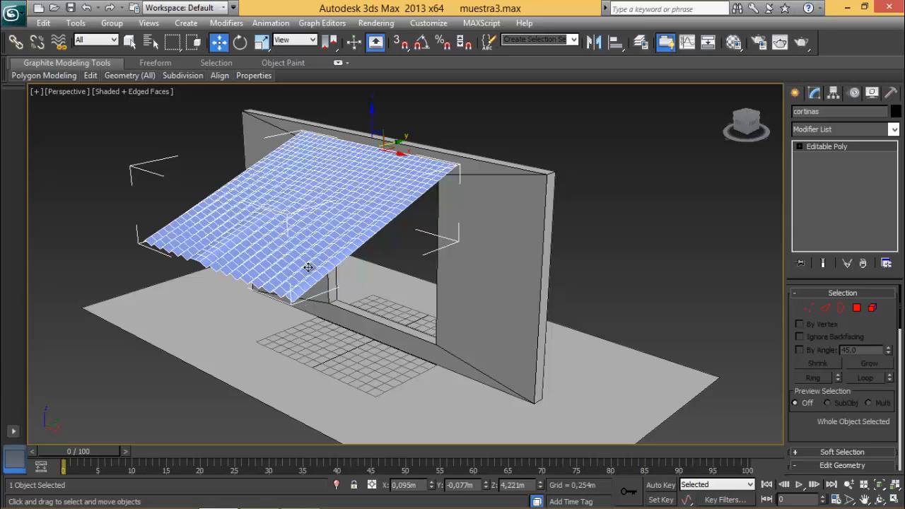
{"action": "left_click", "coordinate": [502, 251]}
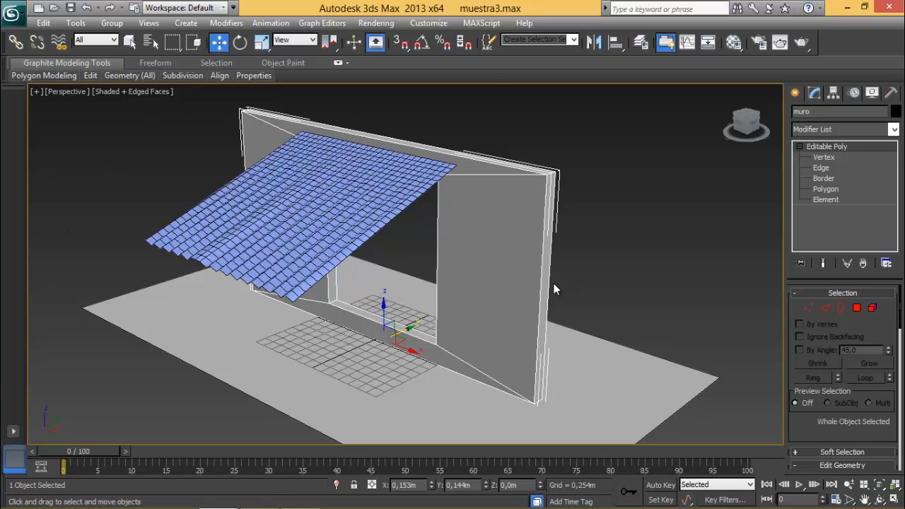
Step: Apply a Cloth modifier to the cortinas curtain, above its Editable Poly base
{"action": "left_click", "coordinate": [310, 230]}
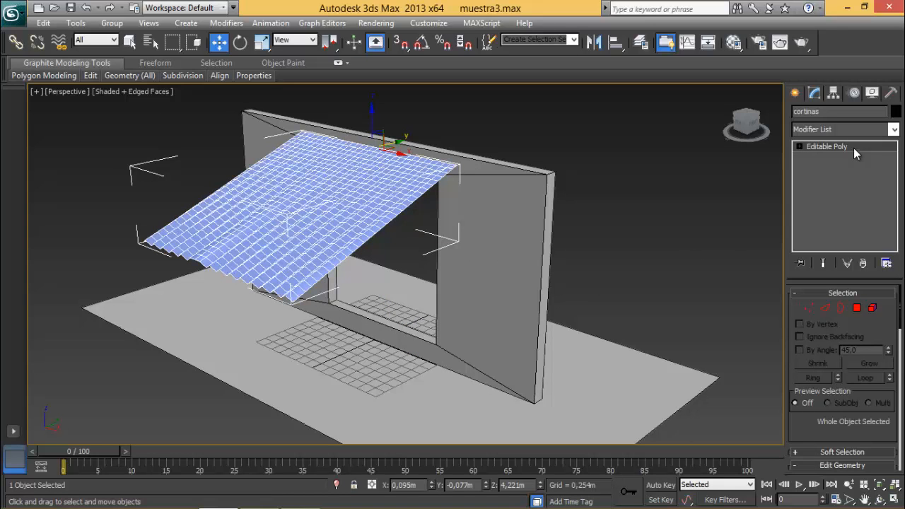
{"action": "left_click", "coordinate": [894, 129]}
{"action": "left_click_drag", "start_coordinate": [898, 187], "coordinate": [896, 217]}
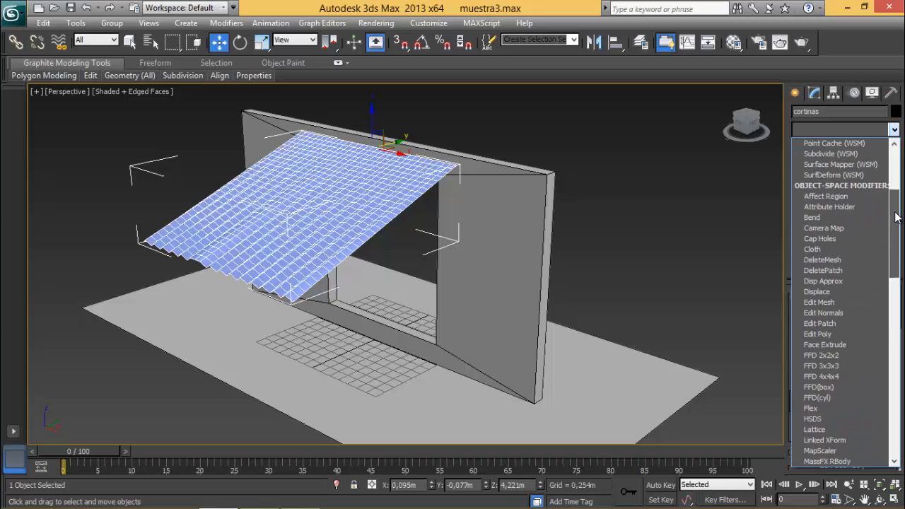
{"action": "left_click", "coordinate": [835, 249]}
{"action": "left_click", "coordinate": [834, 250]}
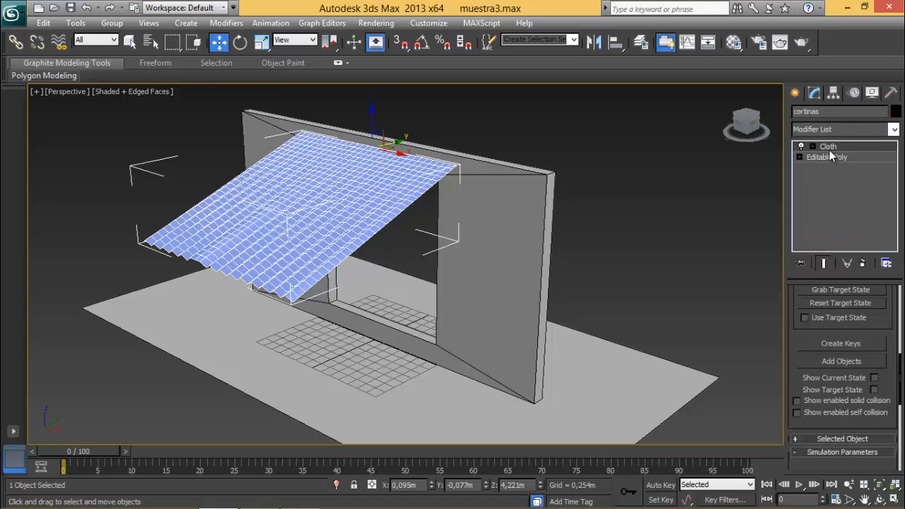
Step: In the Cloth modifier's object properties, define cortinas as Cloth with the Silk preset
{"action": "scroll", "coordinate": [900, 366], "scroll_direction": "up", "scroll_amount": 10}
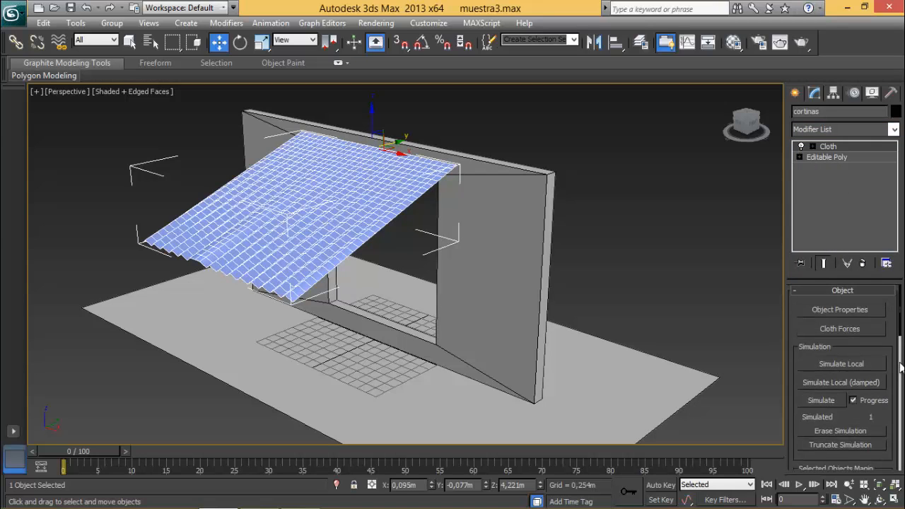
{"action": "left_click", "coordinate": [853, 314]}
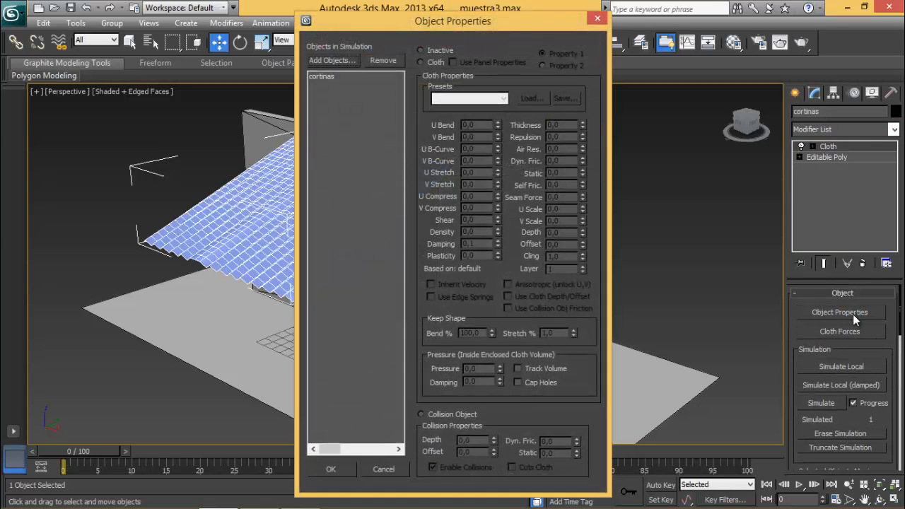
{"action": "left_click", "coordinate": [329, 77]}
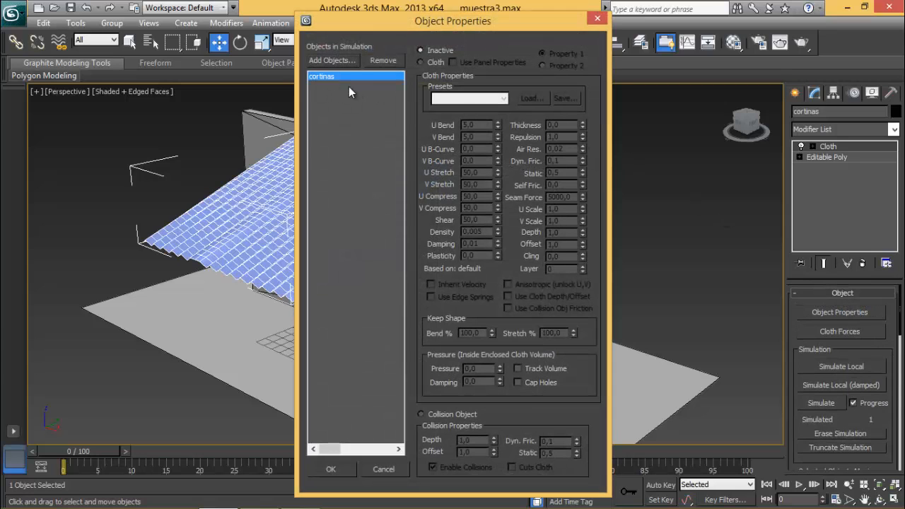
{"action": "left_click", "coordinate": [420, 63]}
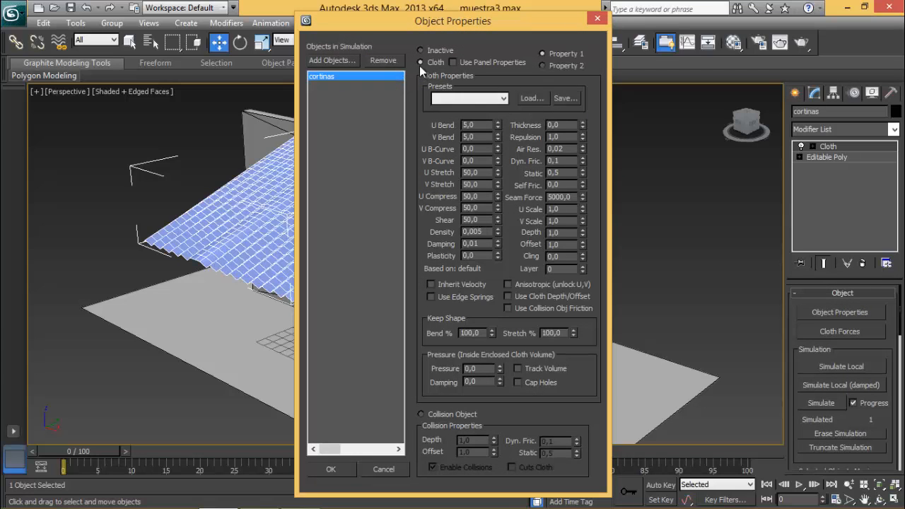
{"action": "left_click", "coordinate": [504, 99]}
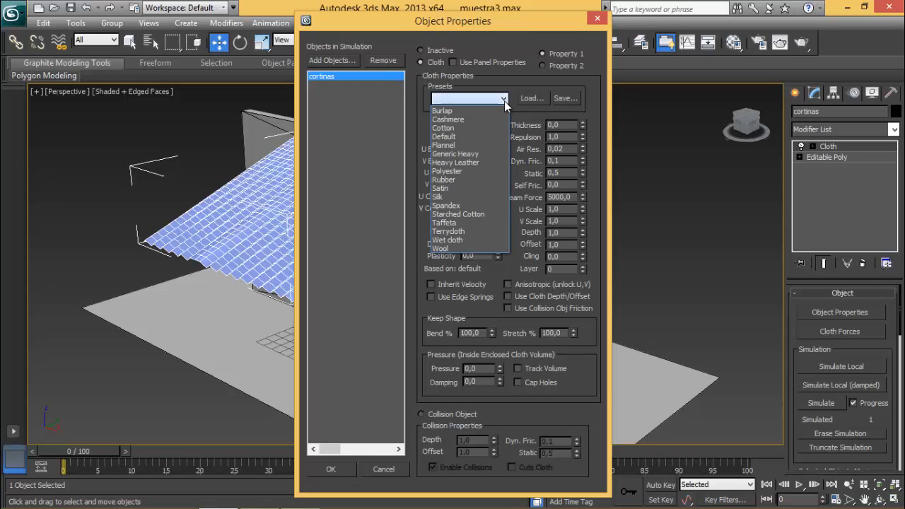
{"action": "left_click", "coordinate": [453, 197]}
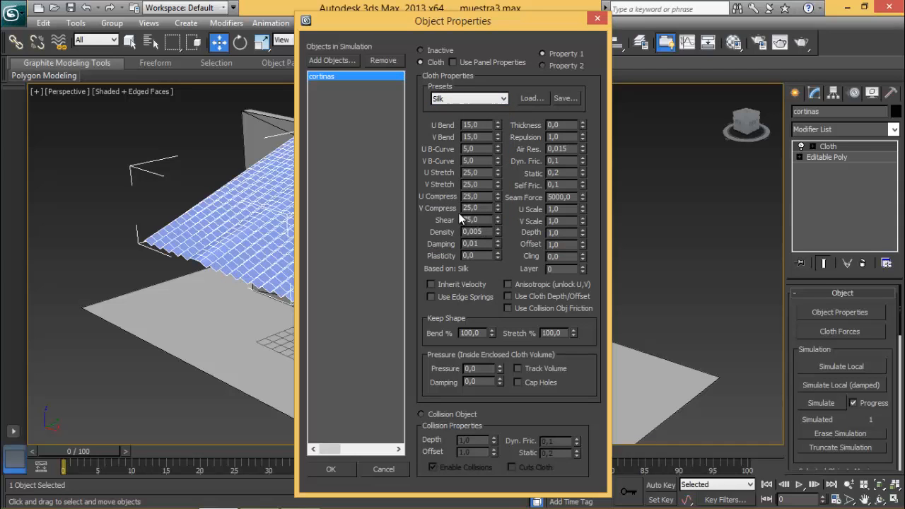
{"action": "left_click", "coordinate": [498, 100]}
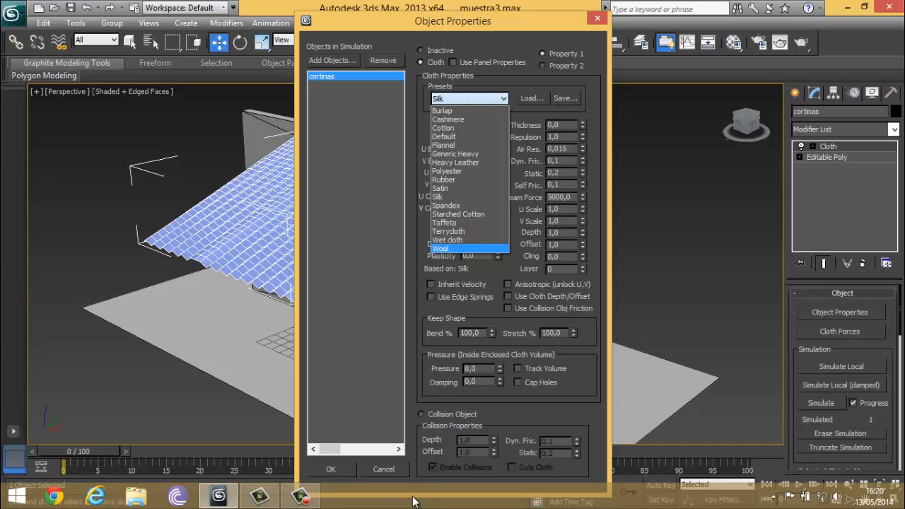
{"action": "left_click", "coordinate": [297, 498]}
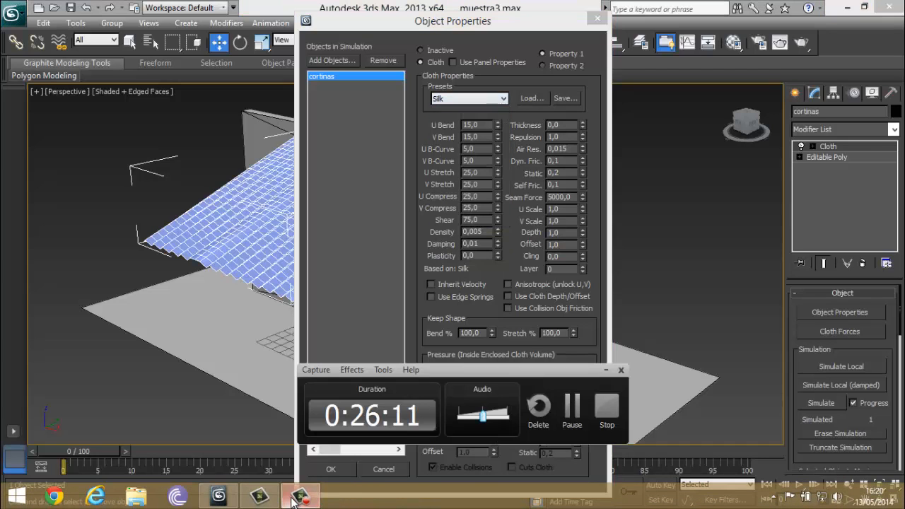
{"action": "left_click", "coordinate": [565, 408]}
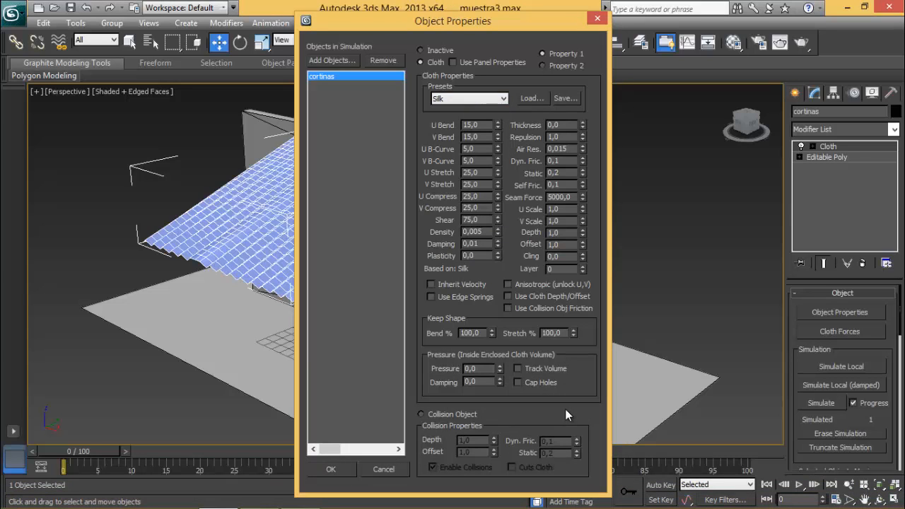
Step: Open the selection of scene objects for adding to the cloth simulation
{"action": "left_click", "coordinate": [346, 62]}
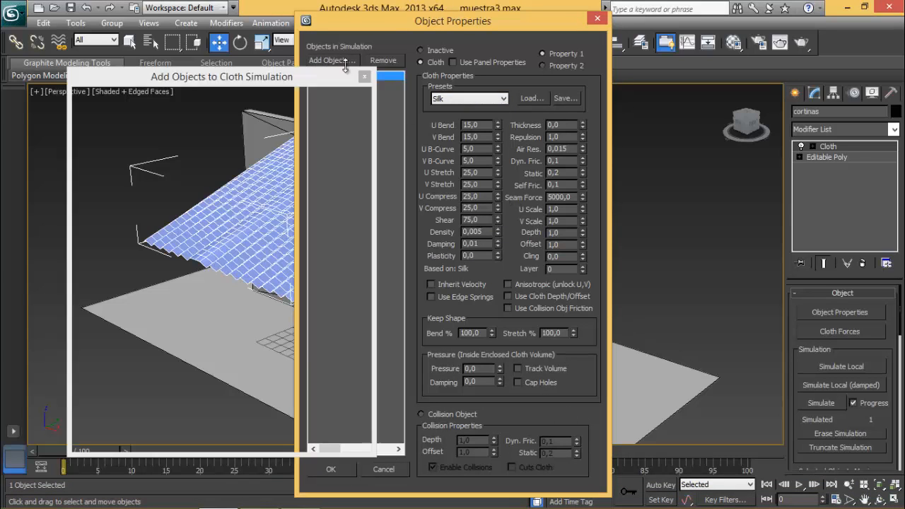
Step: Add the muro and suelo objects to the cloth simulation
{"action": "left_click", "coordinate": [111, 159]}
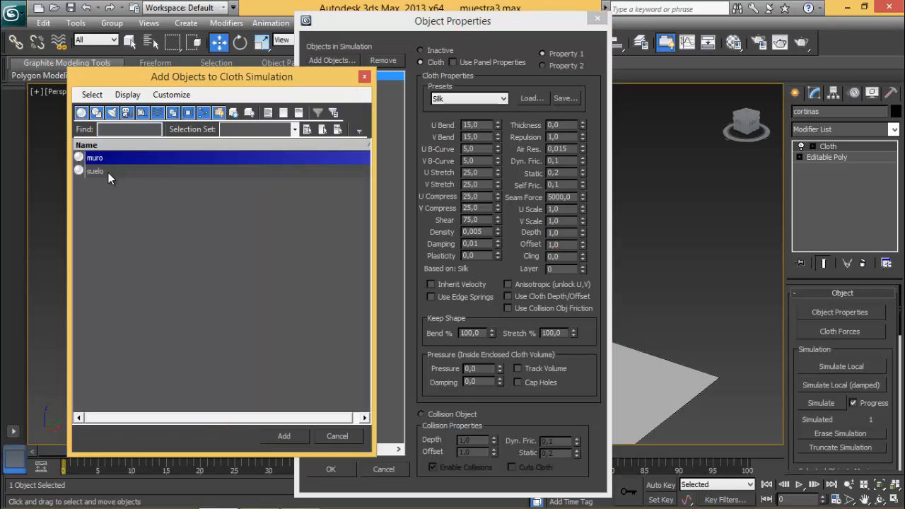
{"action": "left_click", "coordinate": [109, 172], "text": "ctrl"}
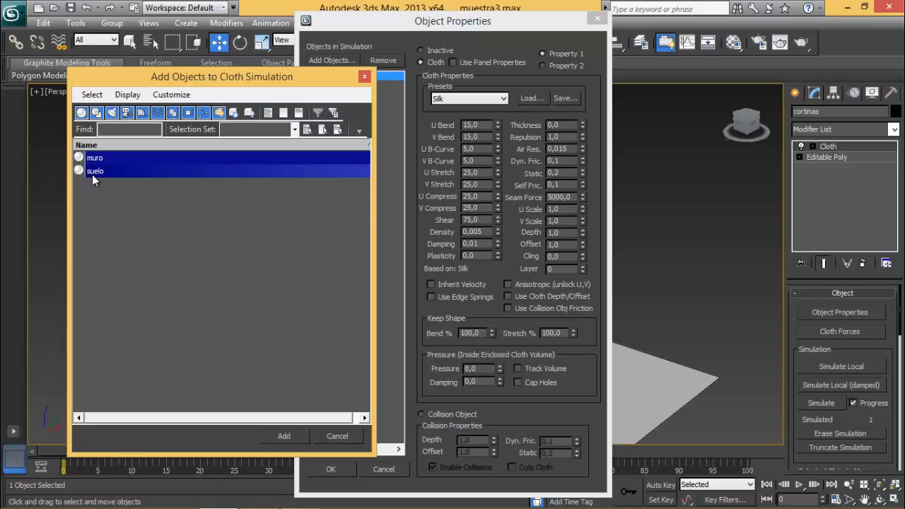
{"action": "left_click", "coordinate": [285, 436]}
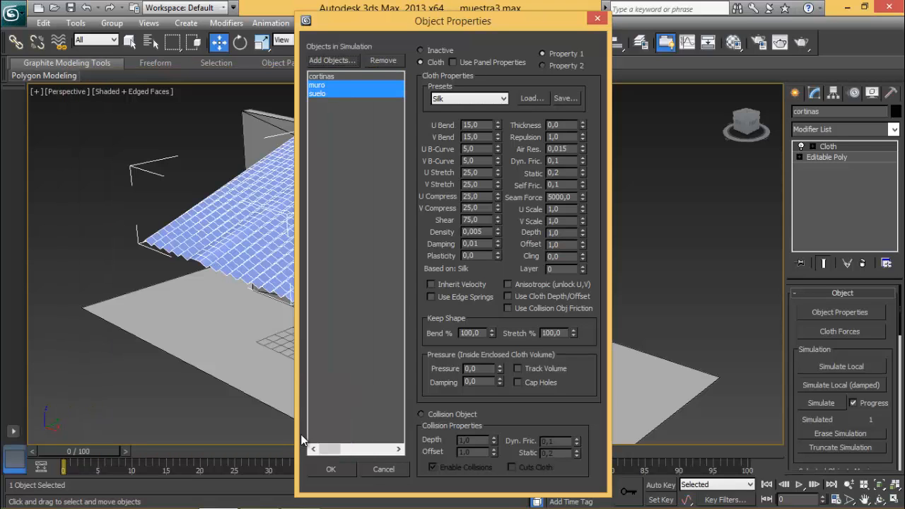
Step: Define muro and suelo as collision objects, check the three objects' assignments, and accept the cloth object properties
{"action": "left_click", "coordinate": [325, 86]}
{"action": "left_click", "coordinate": [437, 412]}
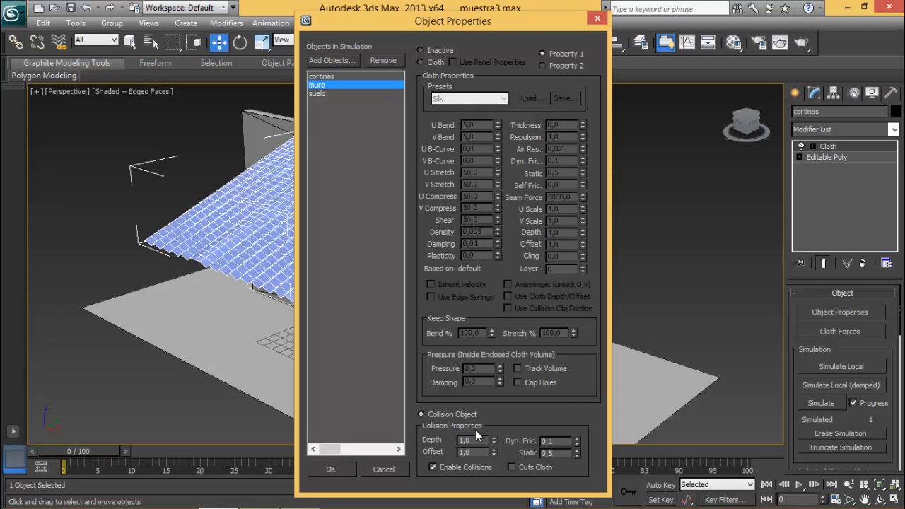
{"action": "left_click", "coordinate": [323, 93]}
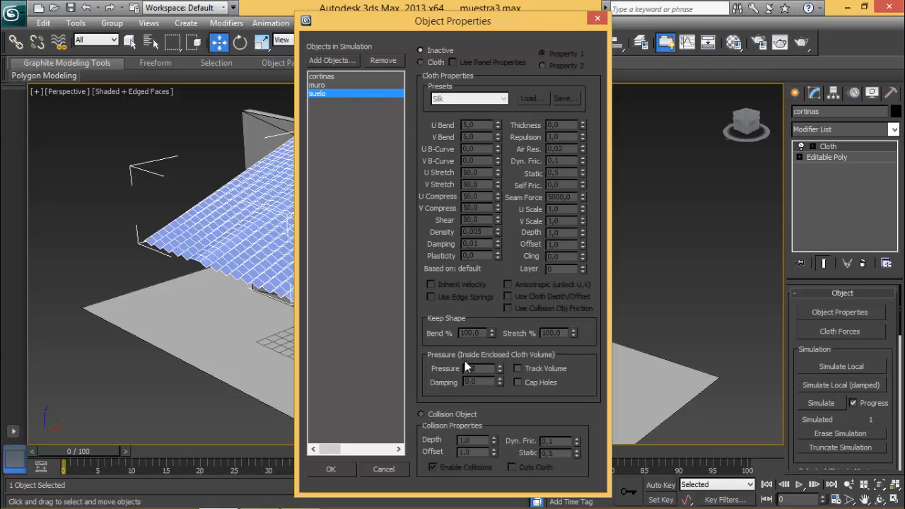
{"action": "left_click", "coordinate": [448, 410]}
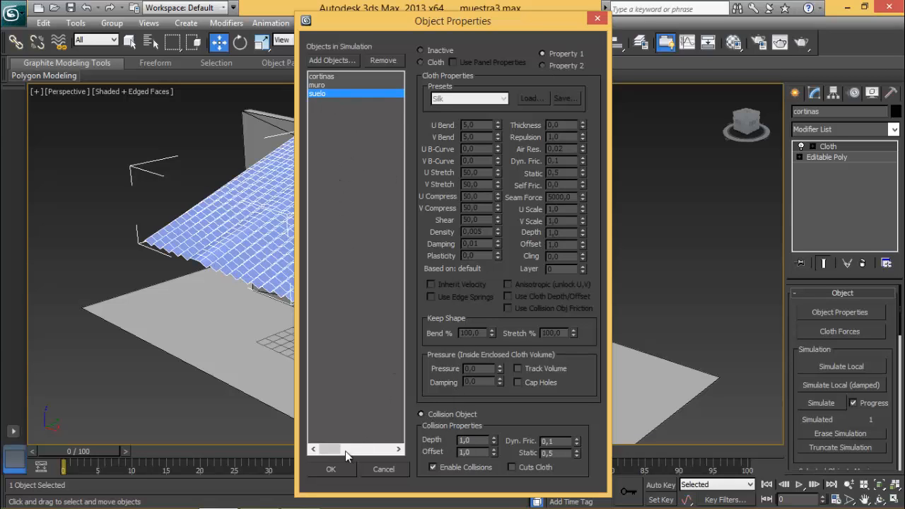
{"action": "left_click", "coordinate": [326, 84]}
{"action": "left_click", "coordinate": [326, 94]}
{"action": "left_click", "coordinate": [324, 86]}
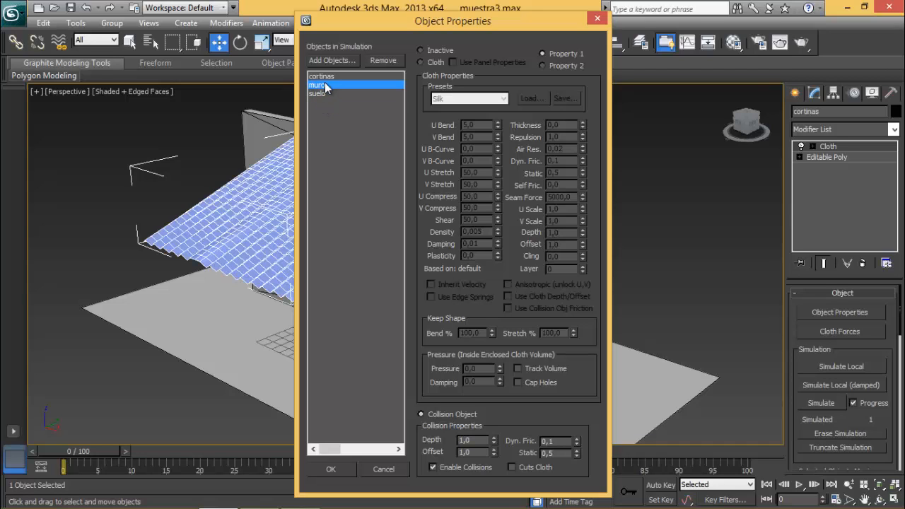
{"action": "left_click", "coordinate": [326, 77]}
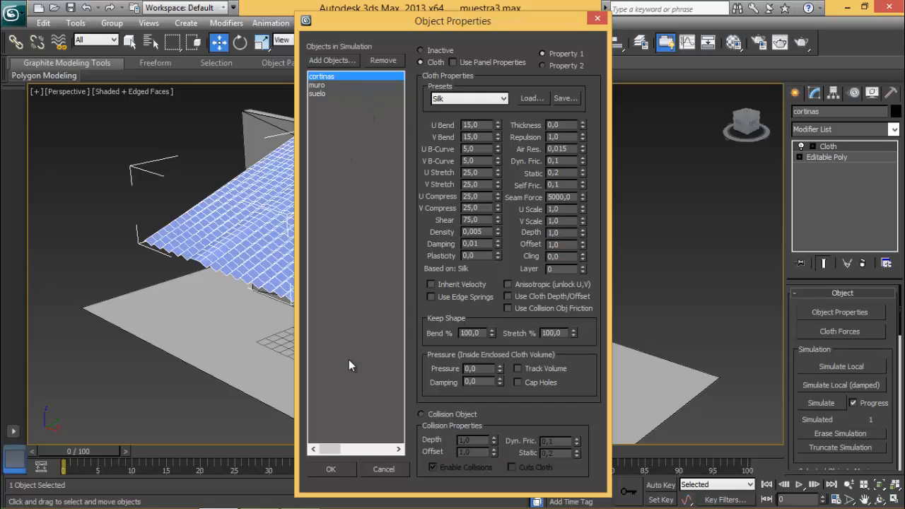
{"action": "mouse_move", "coordinate": [485, 23]}
{"action": "left_mouse_down"}
{"action": "mouse_move", "coordinate": [449, 21]}
{"action": "mouse_move", "coordinate": [503, 22]}
{"action": "left_mouse_up"}
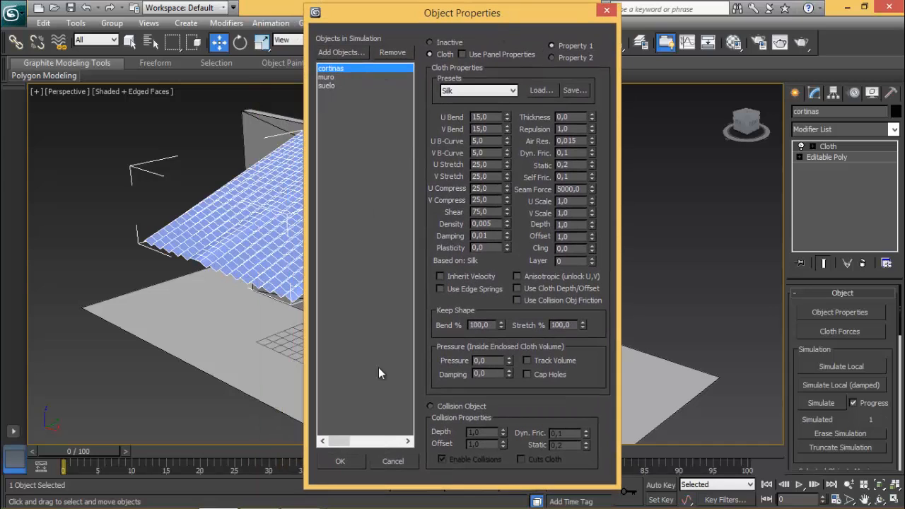
{"action": "left_click", "coordinate": [342, 462]}
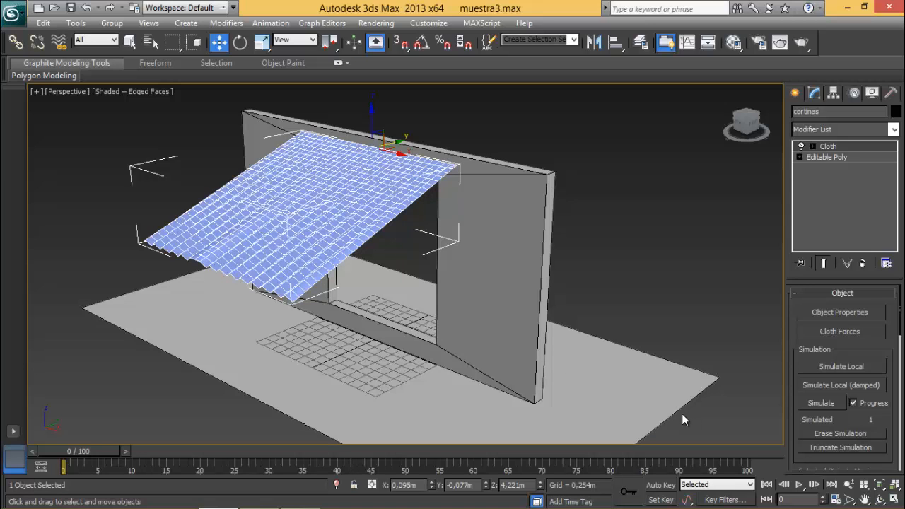
Step: Run a trial cloth simulation, stop it partway, erase it, and return to frame 0
{"action": "left_click", "coordinate": [821, 403]}
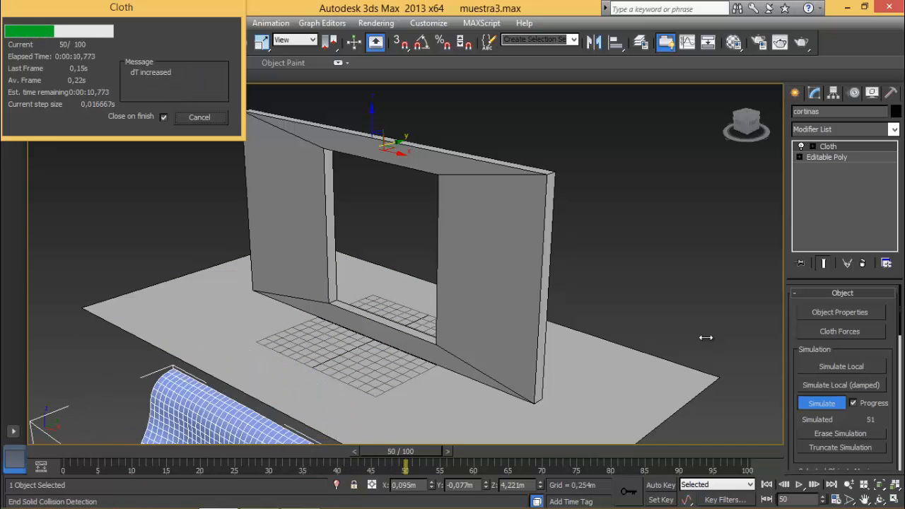
{"action": "left_click", "coordinate": [200, 118]}
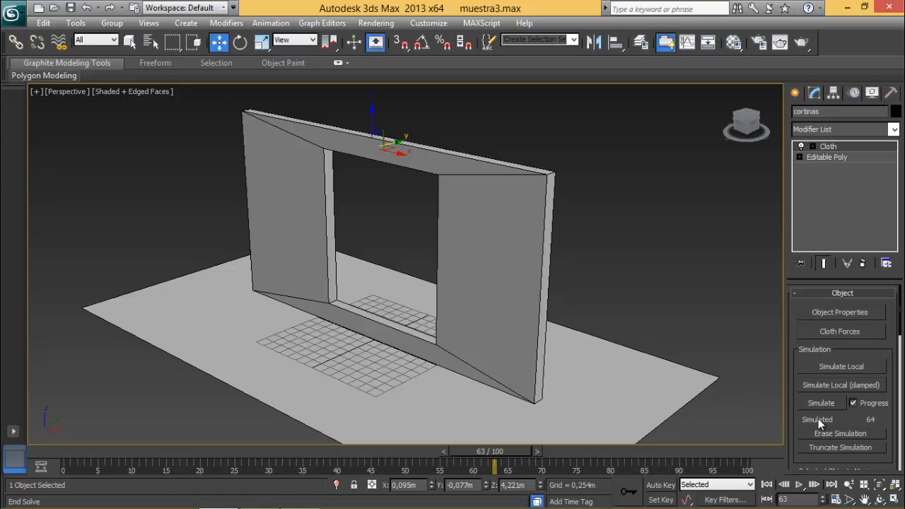
{"action": "left_click", "coordinate": [856, 435]}
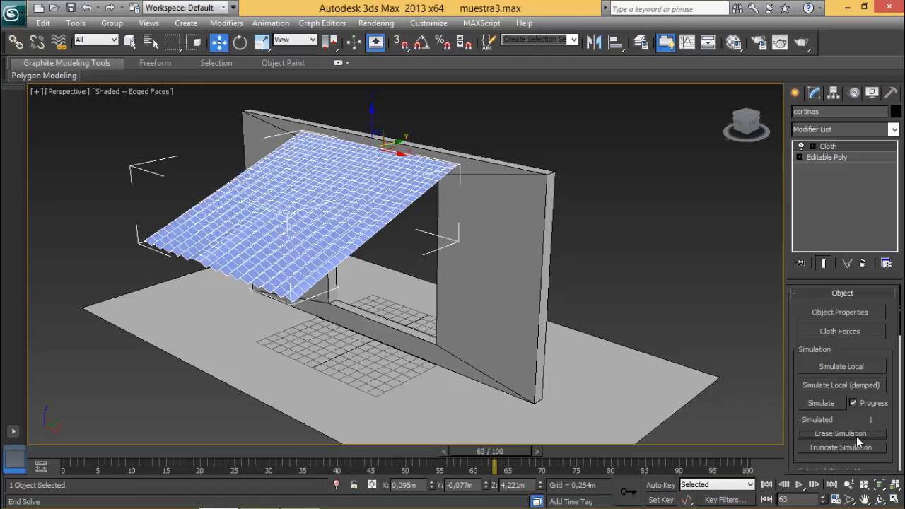
{"action": "left_click", "coordinate": [767, 487]}
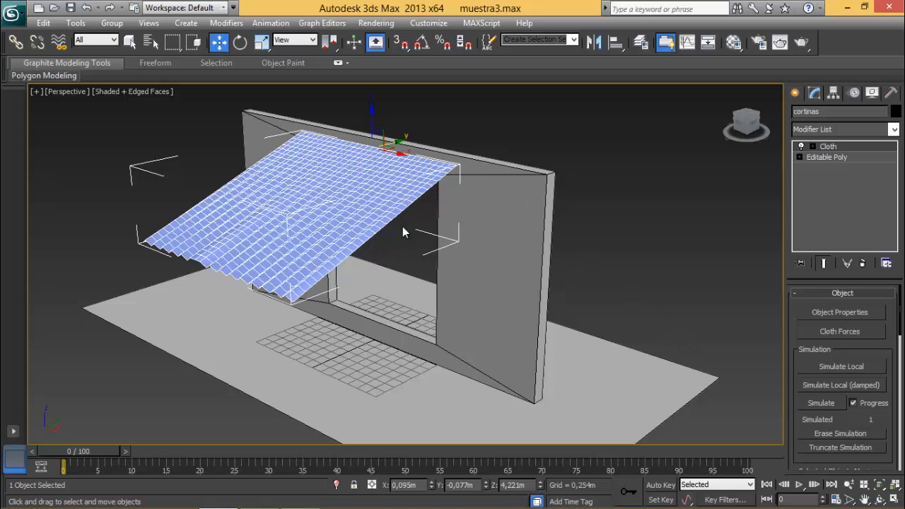
Step: Enter the Cloth modifier's Group sub-object level with the curtain's upper edge shown in a maximized Top view
{"action": "left_click", "coordinate": [895, 499]}
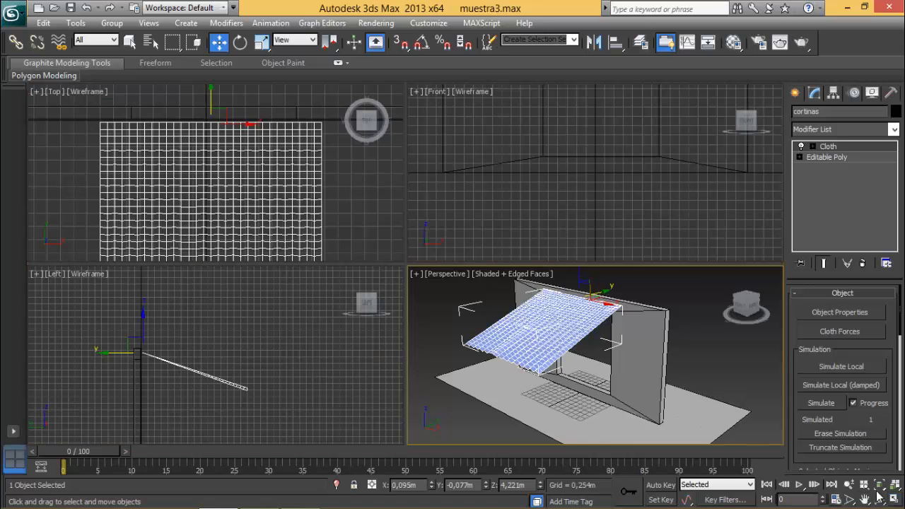
{"action": "middle_click_drag", "start_coordinate": [336, 190], "coordinate": [342, 196]}
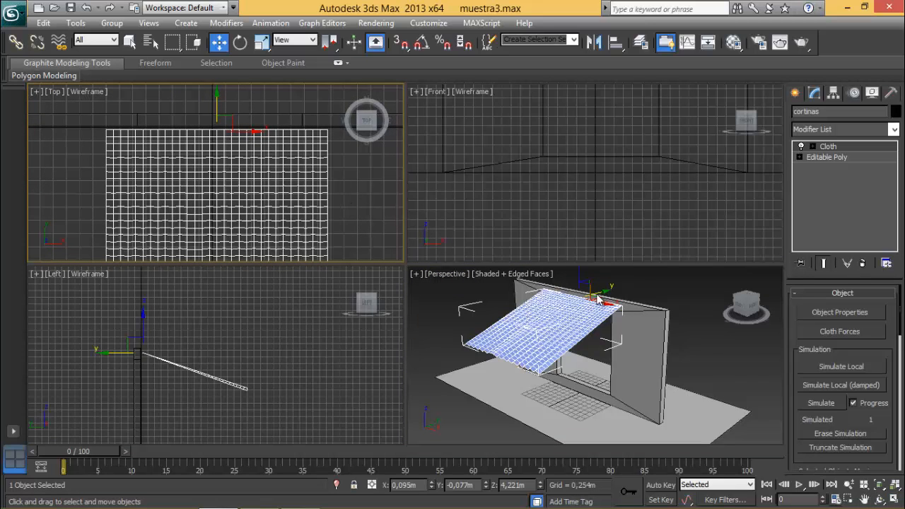
{"action": "left_click", "coordinate": [894, 499]}
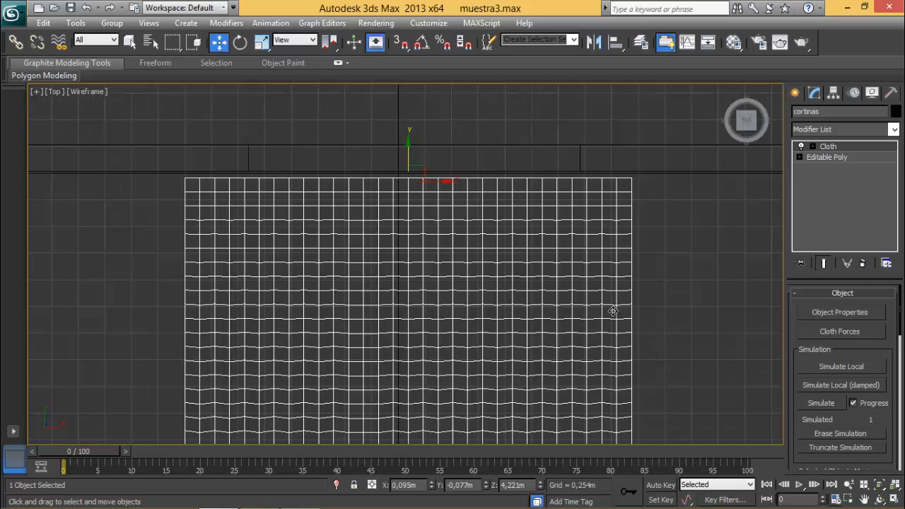
{"action": "middle_click_drag", "start_coordinate": [612, 311], "coordinate": [531, 333]}
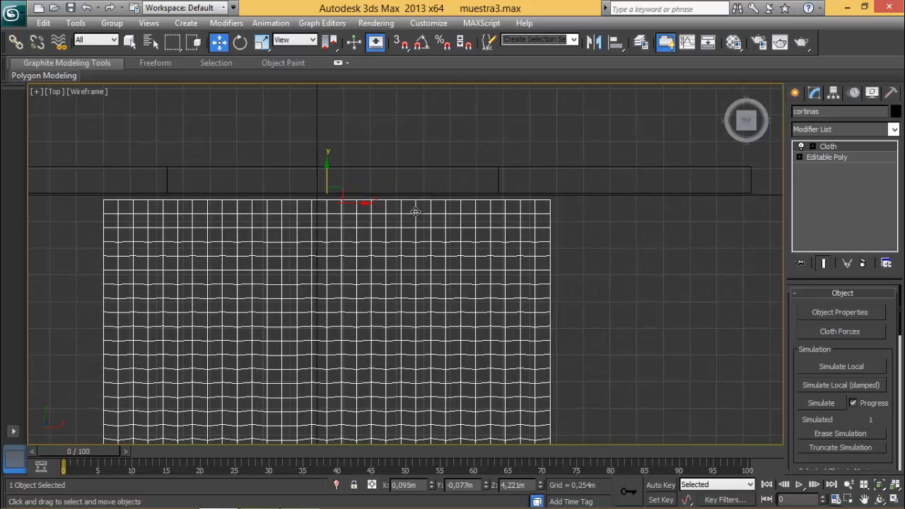
{"action": "left_click", "coordinate": [894, 500]}
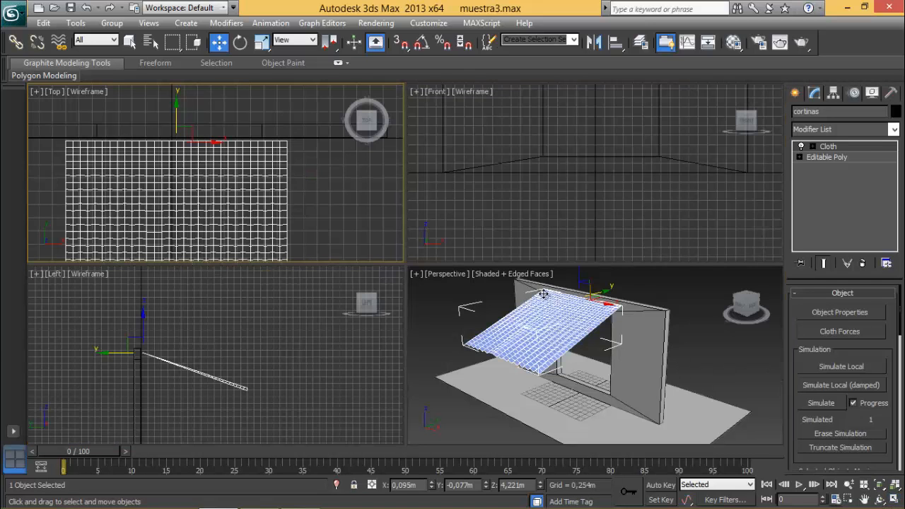
{"action": "right_click", "coordinate": [329, 215]}
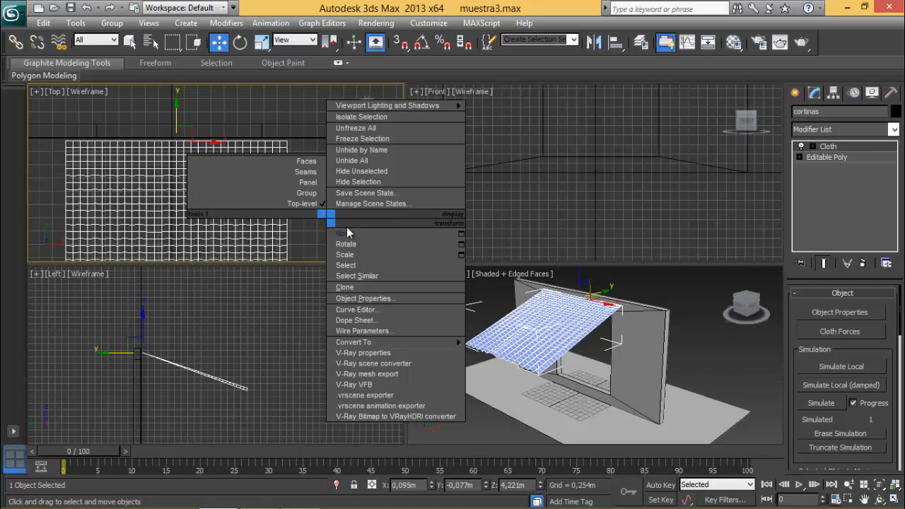
{"action": "left_click", "coordinate": [318, 245]}
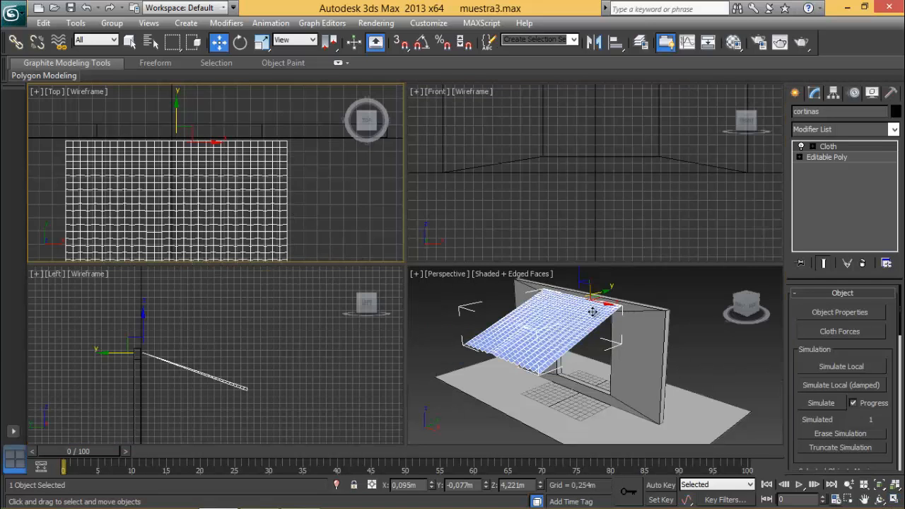
{"action": "left_click", "coordinate": [894, 500]}
{"action": "middle_click_drag", "start_coordinate": [661, 372], "coordinate": [582, 274]}
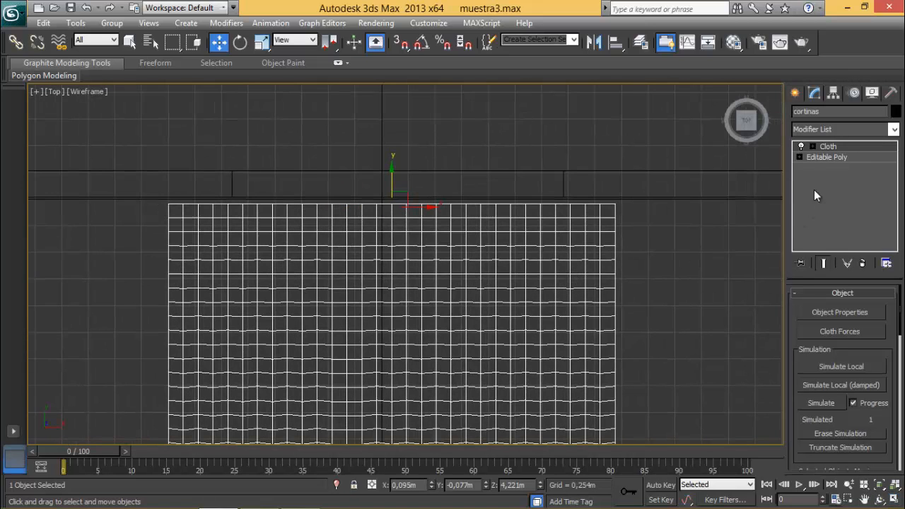
{"action": "left_click", "coordinate": [813, 146]}
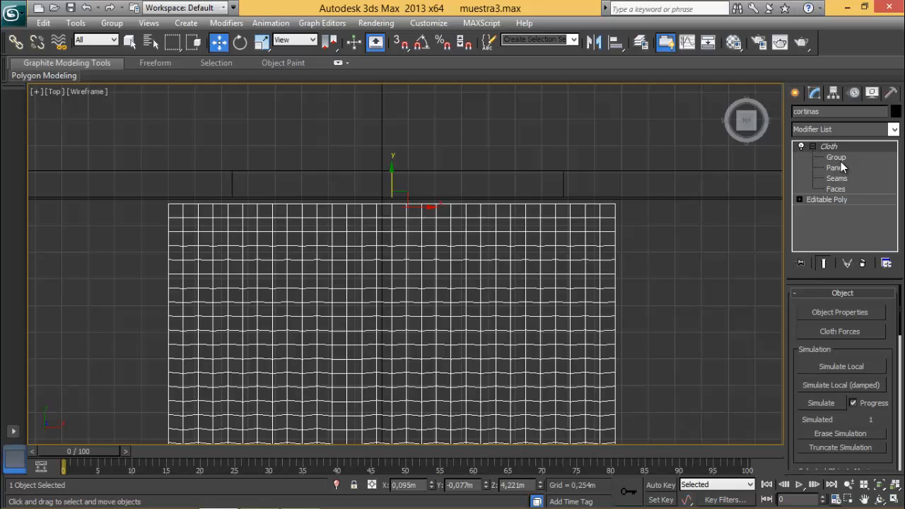
{"action": "left_click", "coordinate": [841, 158]}
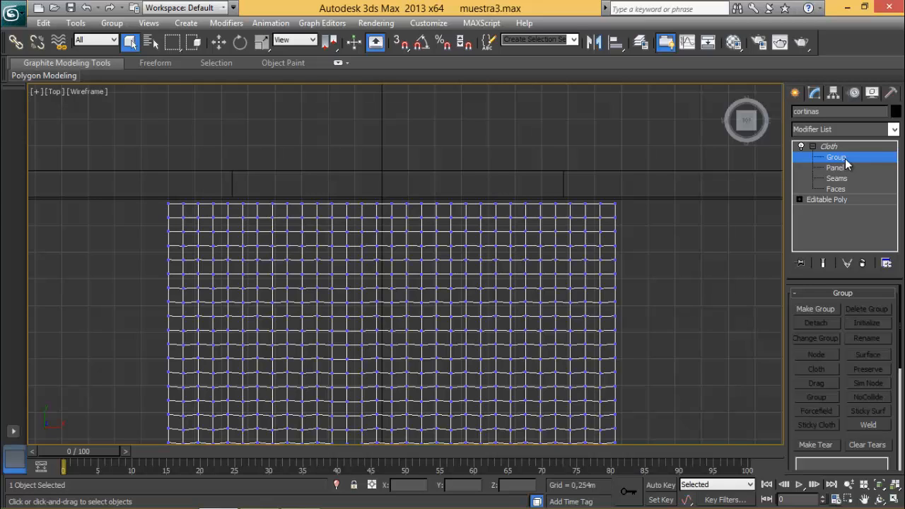
Step: Select the curtain's entire upper row of vertices and check the selection across the four views
{"action": "left_click_drag", "start_coordinate": [144, 195], "coordinate": [641, 215]}
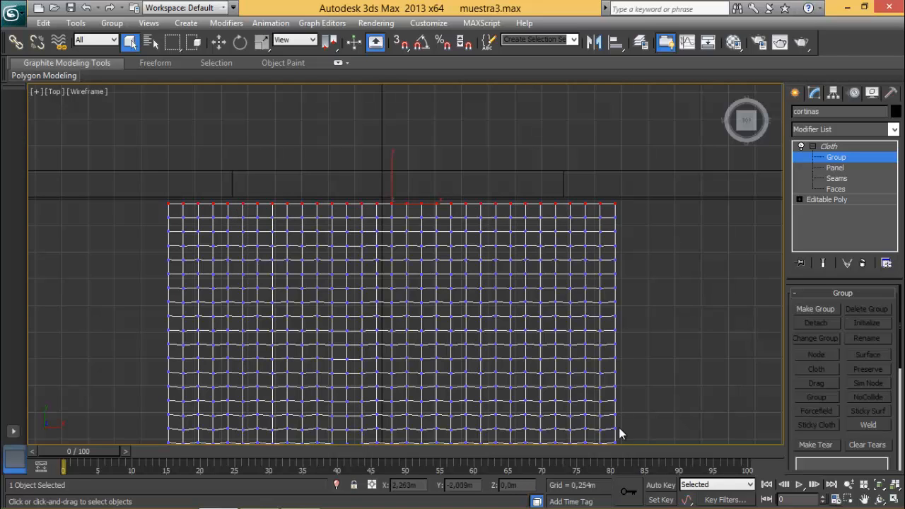
{"action": "left_click", "coordinate": [895, 499]}
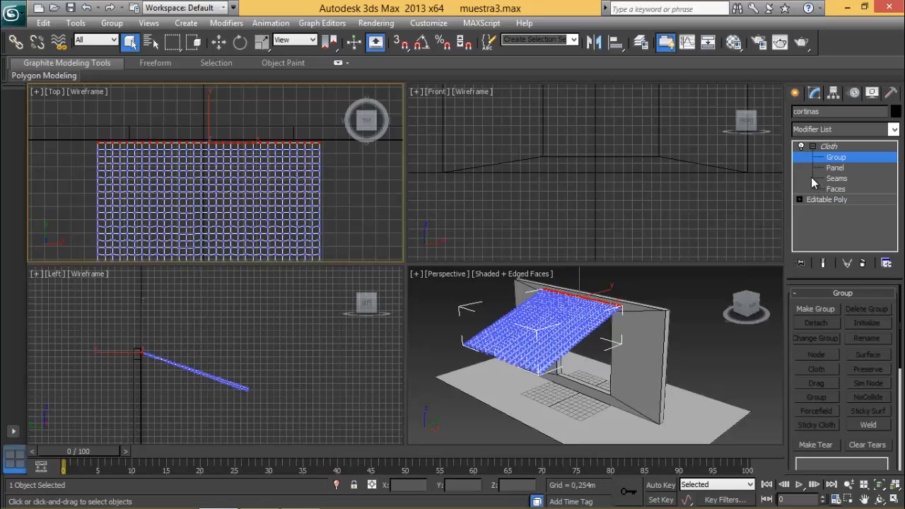
{"action": "middle_click_drag", "start_coordinate": [335, 172], "coordinate": [344, 176]}
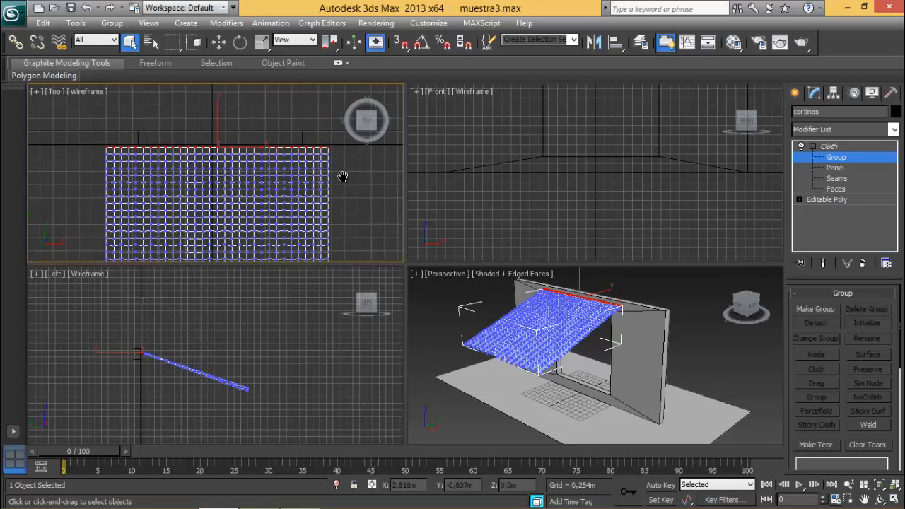
{"action": "left_click", "coordinate": [892, 500]}
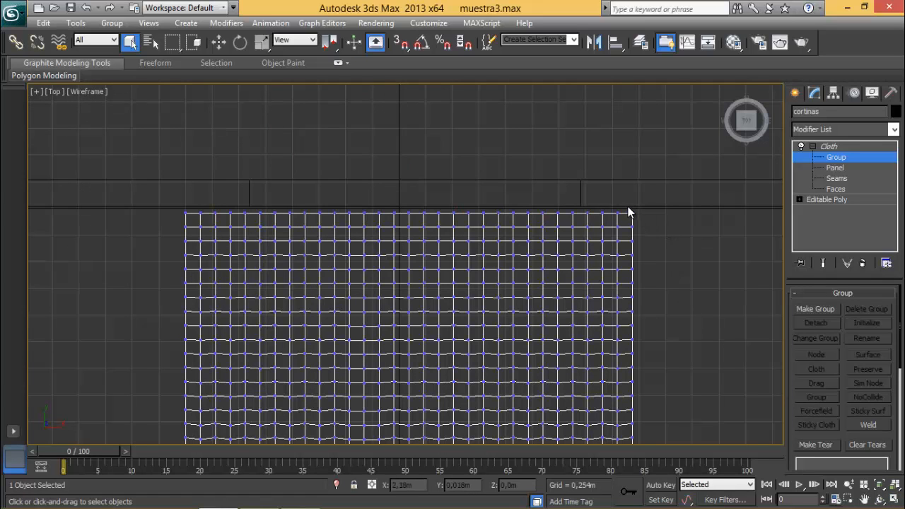
Step: Select every third vertex along the curtain's upper edge, including both corner vertices
{"action": "left_click", "coordinate": [588, 214], "text": "ctrl"}
{"action": "left_click", "coordinate": [494, 215], "text": "ctrl"}
{"action": "left_click", "coordinate": [405, 217], "text": "ctrl"}
{"action": "left_click", "coordinate": [358, 216], "text": "ctrl"}
{"action": "left_click", "coordinate": [315, 218], "text": "ctrl"}
{"action": "left_click", "coordinate": [276, 218], "text": "ctrl"}
{"action": "left_click", "coordinate": [231, 217], "text": "ctrl"}
{"action": "left_click", "coordinate": [186, 217], "text": "ctrl"}
Step: Make a cloth group named puntos from the selected upper-edge vertices
{"action": "left_click", "coordinate": [815, 309]}
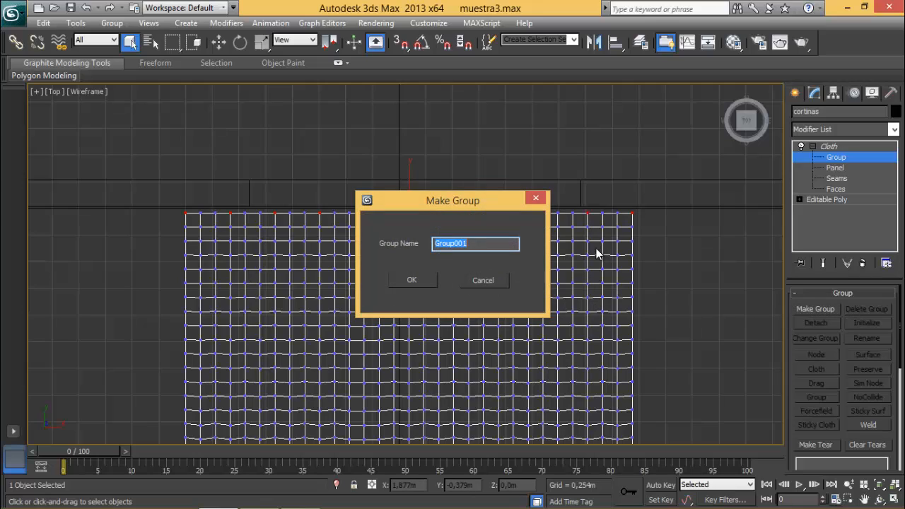
{"action": "type", "text": "puntos"}
{"action": "left_click", "coordinate": [428, 278]}
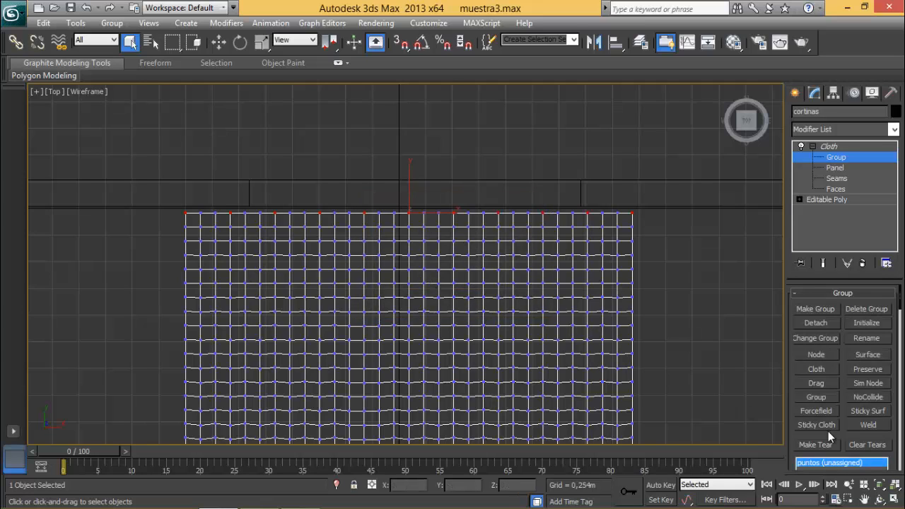
Step: Assign the Preserve constraint to the puntos group and leave the Group sub-object level
{"action": "left_click_drag", "start_coordinate": [895, 435], "coordinate": [892, 407]}
{"action": "scroll", "coordinate": [892, 407], "scroll_direction": "down", "scroll_amount": 3}
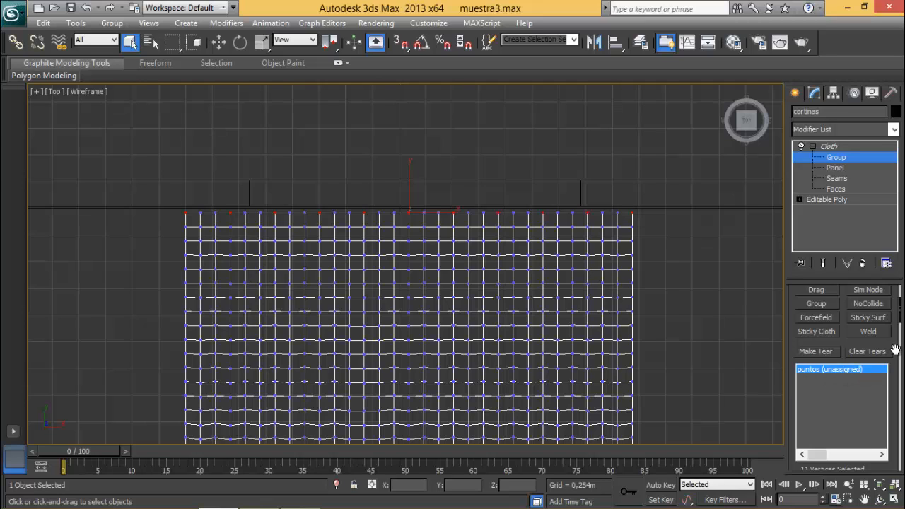
{"action": "left_click_drag", "start_coordinate": [892, 350], "coordinate": [895, 413]}
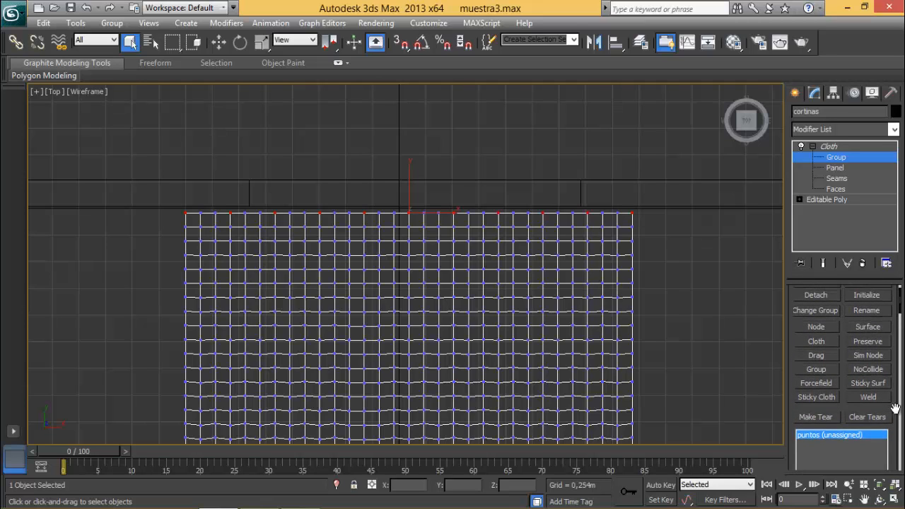
{"action": "left_click", "coordinate": [869, 341]}
{"action": "left_click_drag", "start_coordinate": [899, 350], "coordinate": [899, 405]}
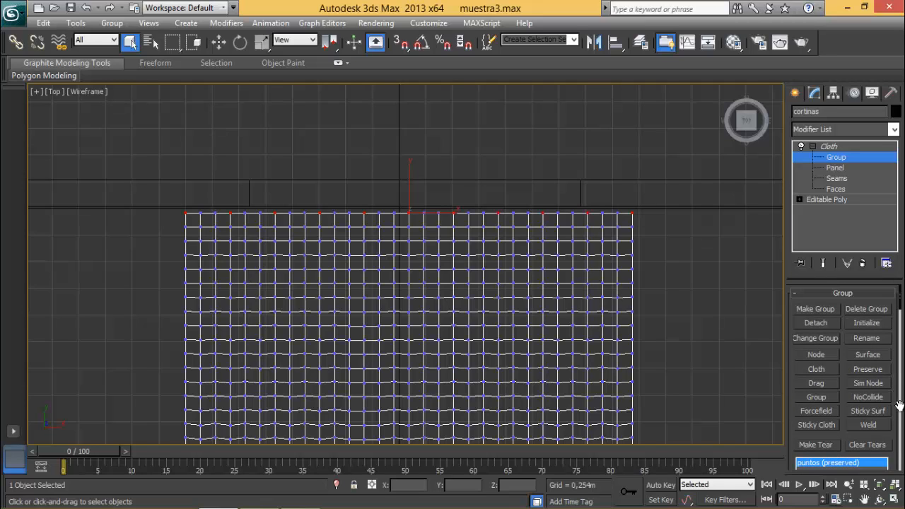
{"action": "left_click", "coordinate": [844, 159]}
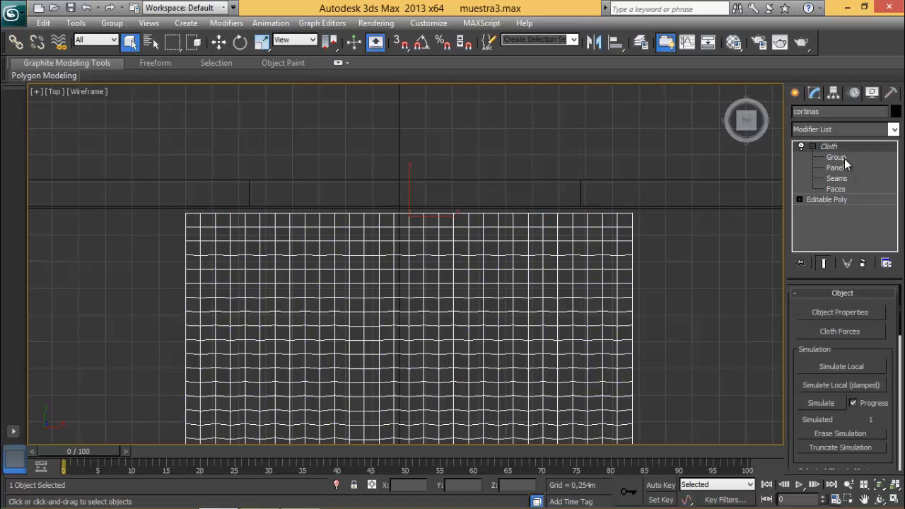
{"action": "left_click", "coordinate": [812, 146]}
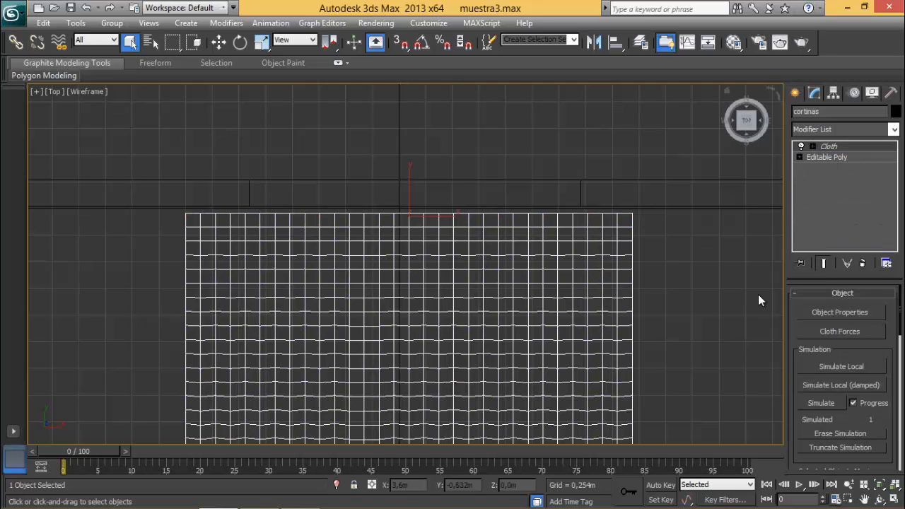
Step: Simulate the curtain's cloth with all four views shown, and review the drape by scrubbing the timeline back to frame 65
{"action": "left_click", "coordinate": [894, 487]}
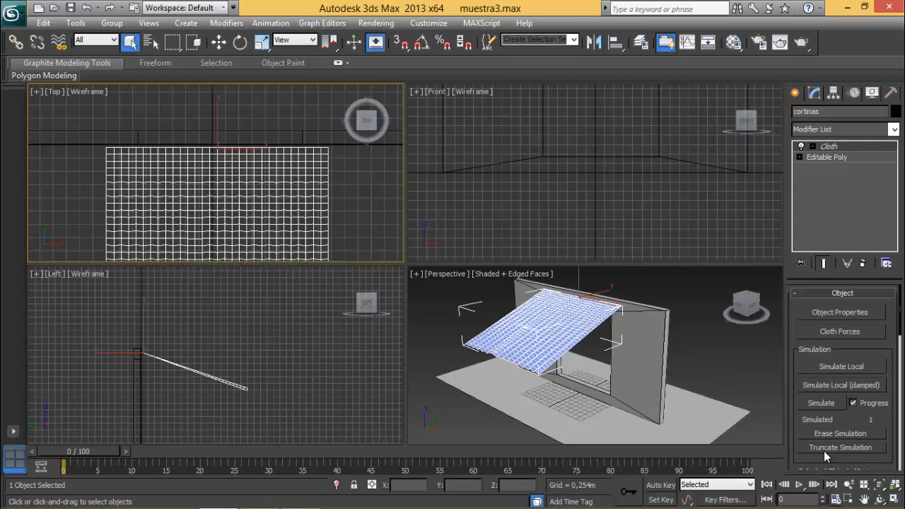
{"action": "right_click", "coordinate": [700, 375]}
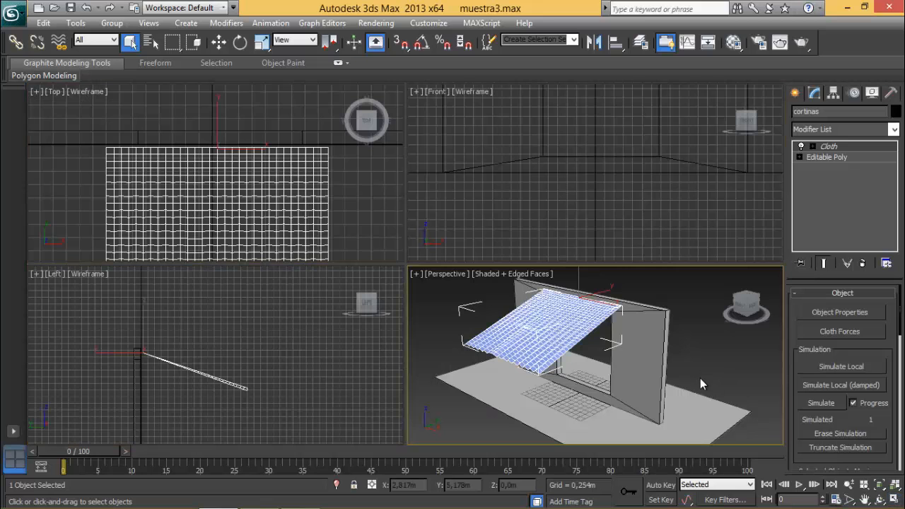
{"action": "left_click", "coordinate": [821, 403]}
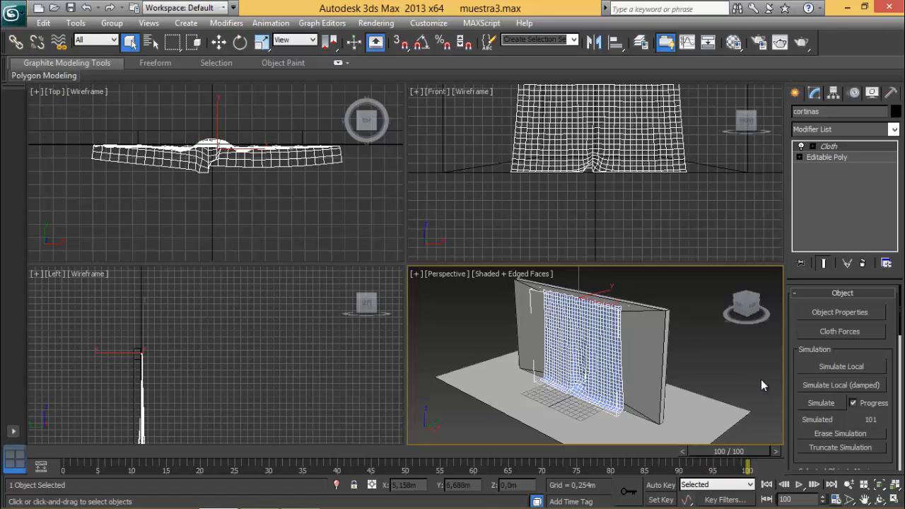
{"action": "left_click_drag", "start_coordinate": [747, 452], "coordinate": [575, 490]}
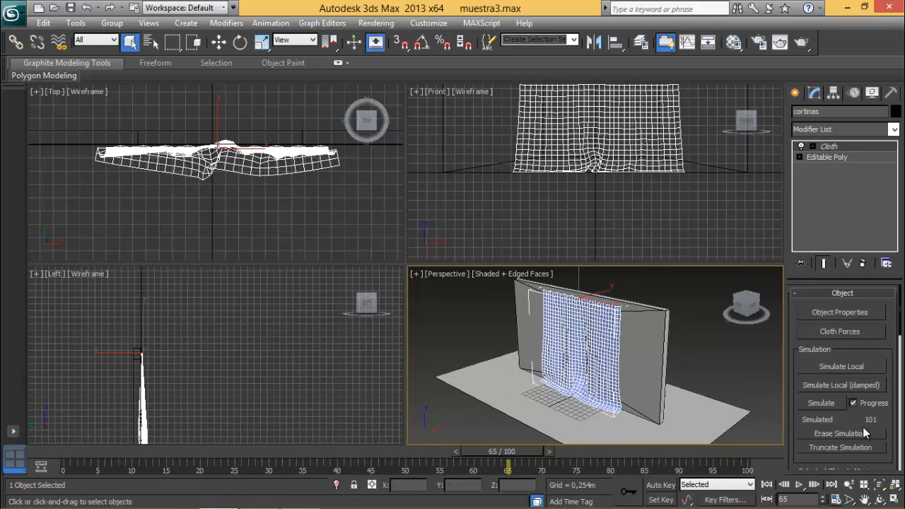
Step: Erase the curtain's cloth simulation
{"action": "scroll", "coordinate": [862, 423], "scroll_direction": "down", "scroll_amount": 5}
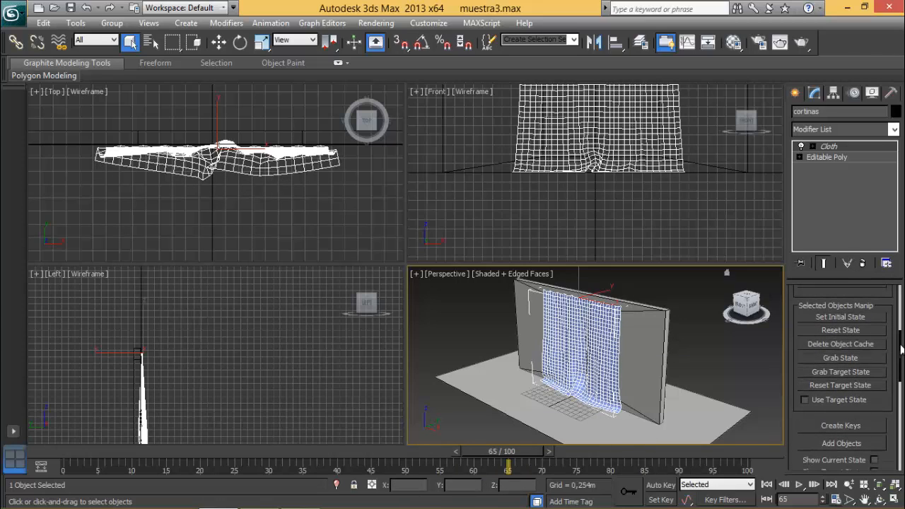
{"action": "scroll", "coordinate": [894, 318], "scroll_direction": "up", "scroll_amount": 5}
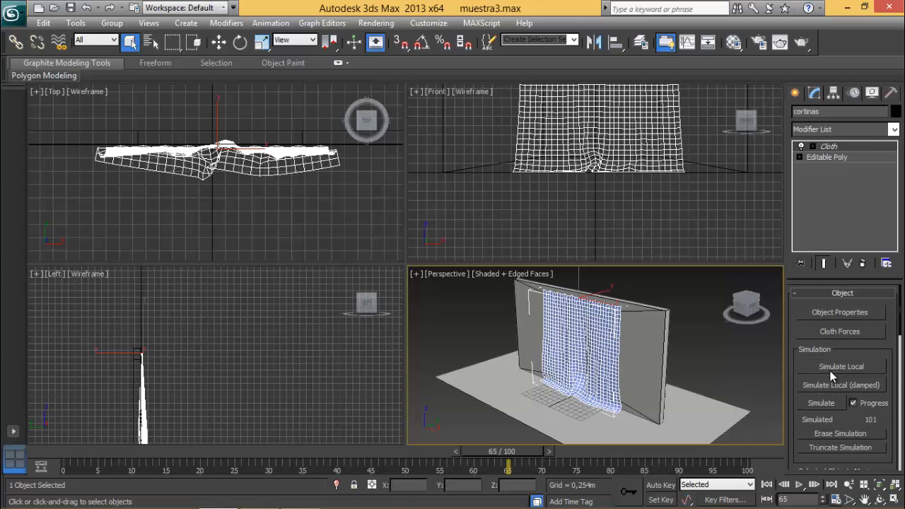
{"action": "left_click", "coordinate": [833, 432]}
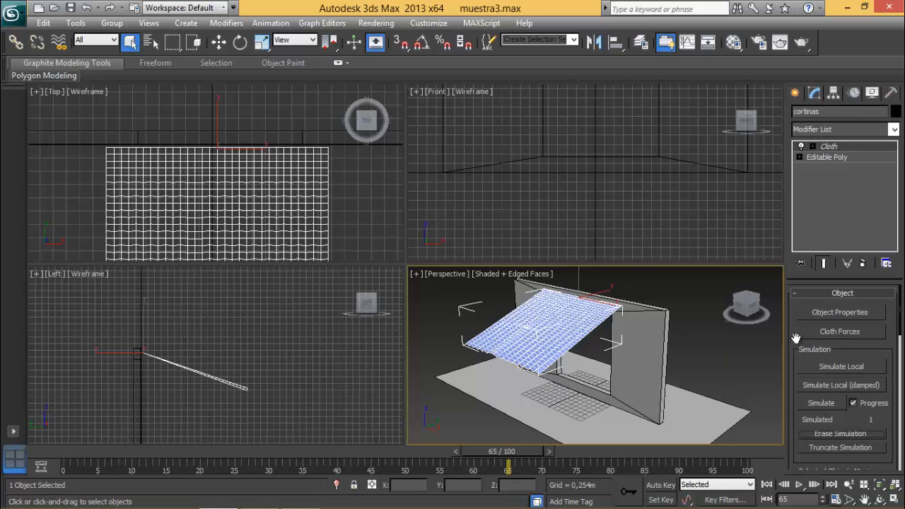
Step: Create a Wind space warp in the Front view, placed over the window opening
{"action": "left_click", "coordinate": [796, 93]}
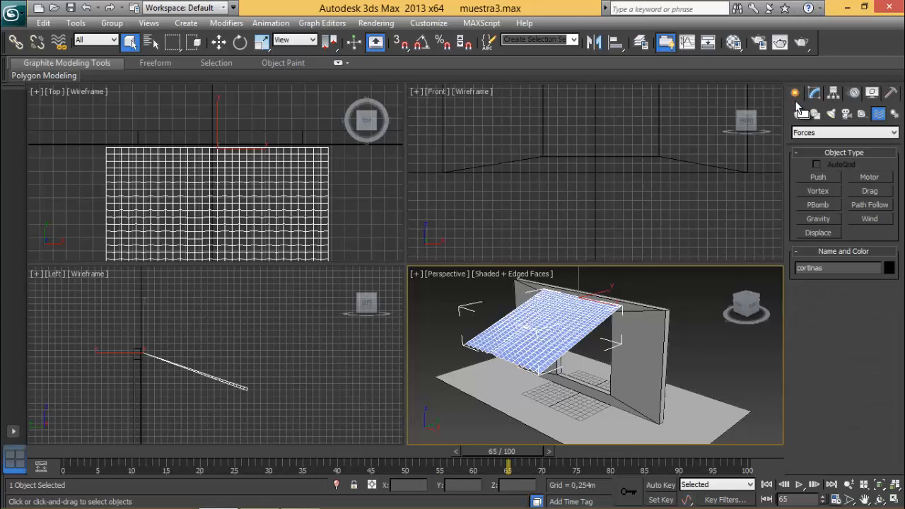
{"action": "scroll", "coordinate": [802, 130], "scroll_direction": "down", "scroll_amount": 1}
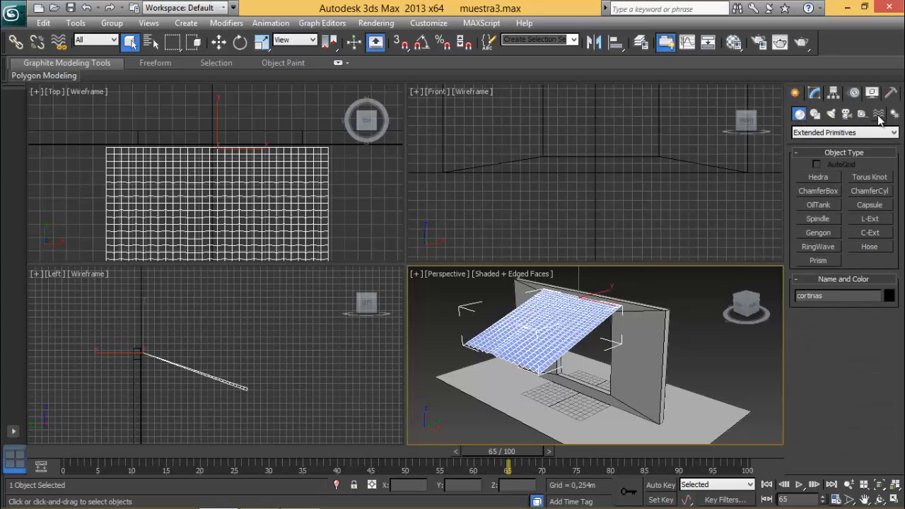
{"action": "left_click", "coordinate": [879, 115]}
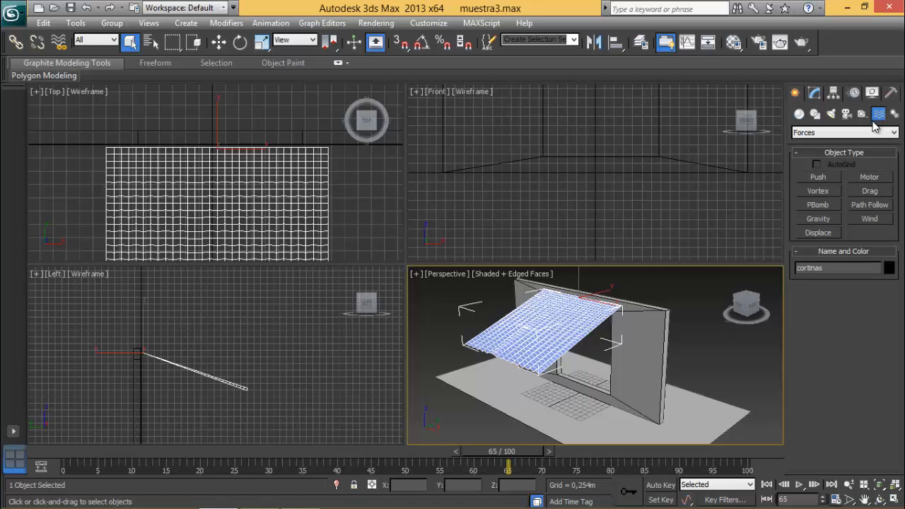
{"action": "left_click", "coordinate": [870, 219]}
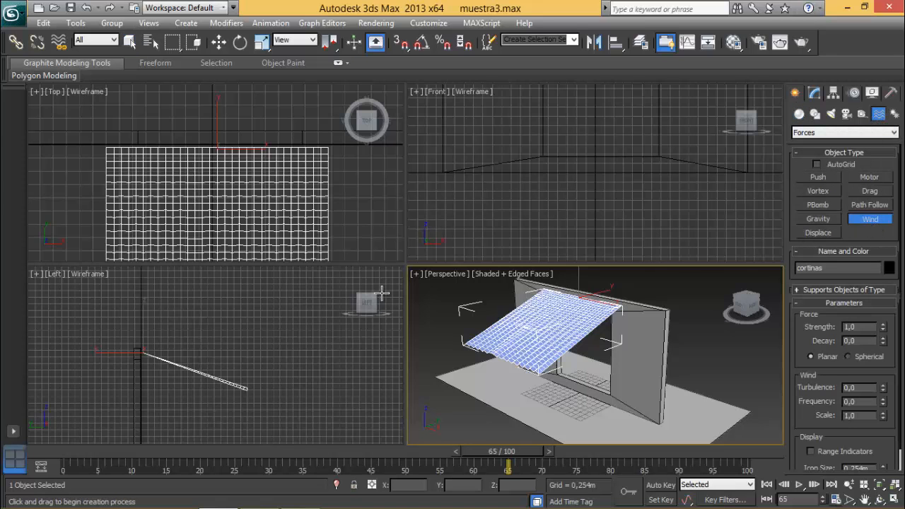
{"action": "middle_click_drag", "start_coordinate": [330, 207], "coordinate": [256, 212]}
{"action": "middle_click_drag", "start_coordinate": [633, 162], "coordinate": [608, 234]}
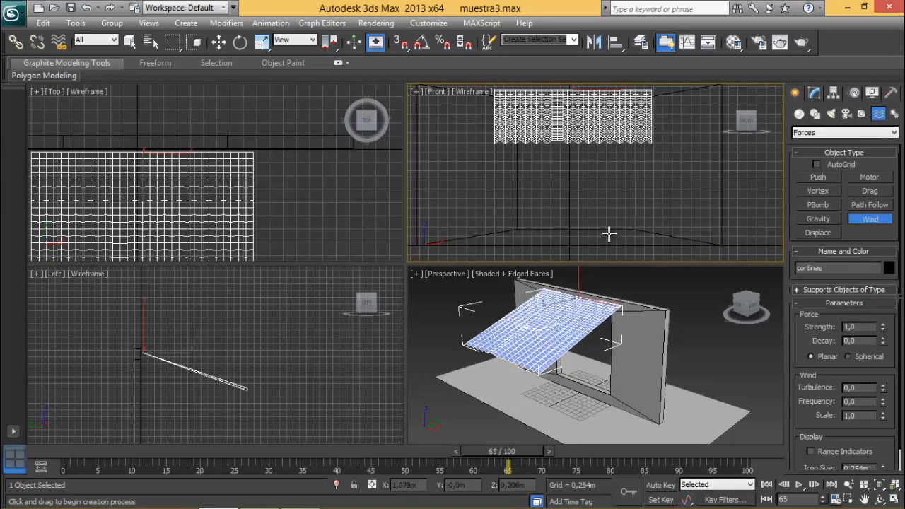
{"action": "scroll", "coordinate": [607, 234], "scroll_direction": "down", "scroll_amount": 2}
{"action": "left_click_drag", "start_coordinate": [571, 166], "coordinate": [590, 189]}
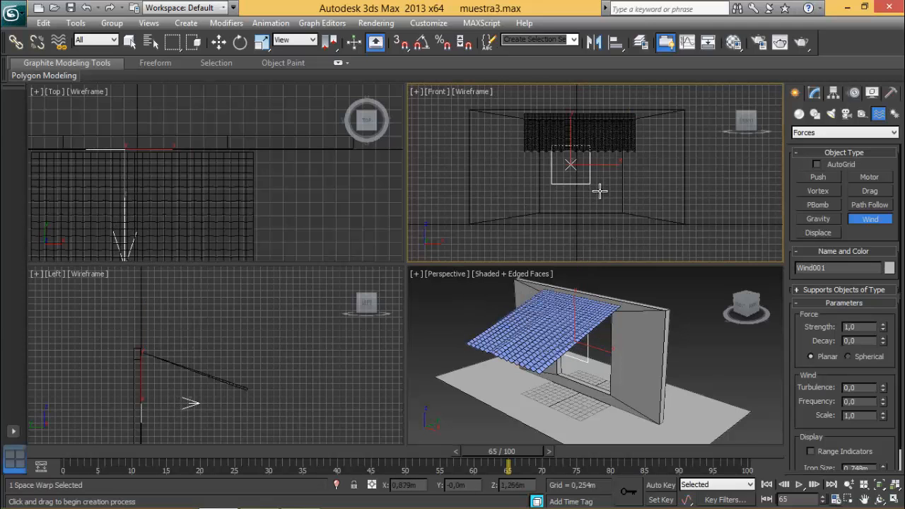
Step: Move the wind behind the wall to about X 0.07 m, Y 2.44 m, Z 2.28 m, facing the window, and open its parameters
{"action": "right_click", "coordinate": [594, 199]}
{"action": "right_click", "coordinate": [194, 176]}
{"action": "right_click", "coordinate": [194, 176]}
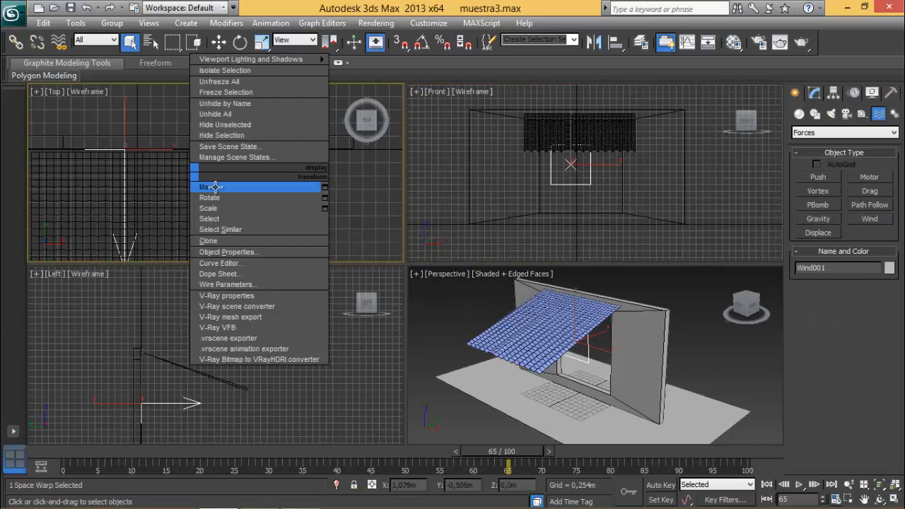
{"action": "left_click", "coordinate": [216, 187]}
{"action": "left_click_drag", "start_coordinate": [141, 145], "coordinate": [158, 83]}
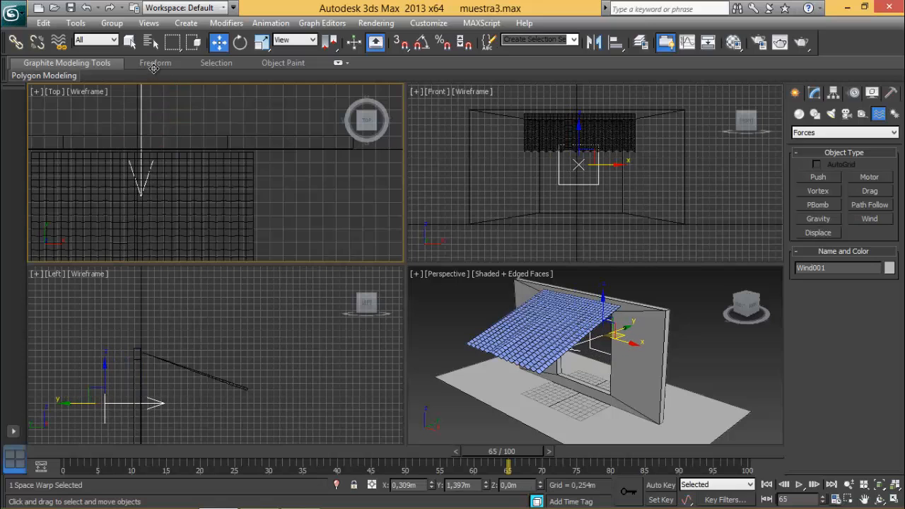
{"action": "middle_click_drag", "start_coordinate": [194, 325], "coordinate": [302, 266]}
{"action": "right_click", "coordinate": [258, 355]}
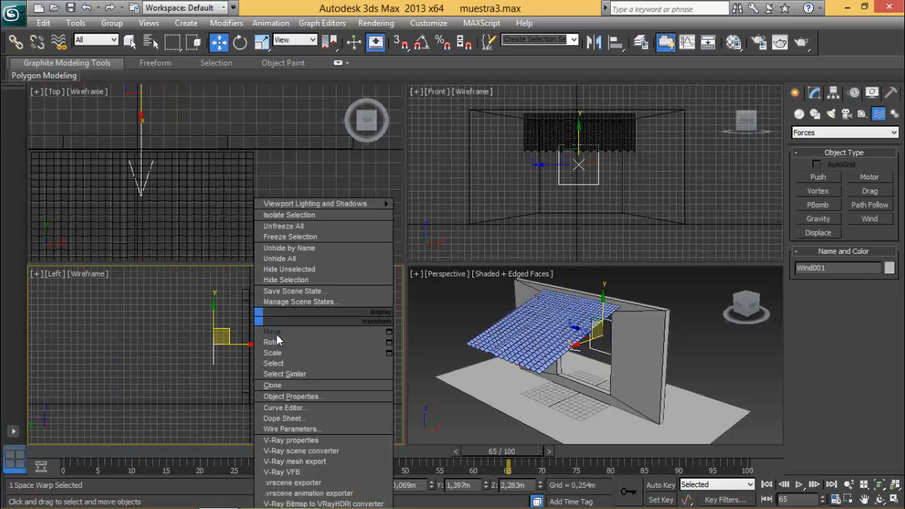
{"action": "left_click", "coordinate": [275, 332]}
{"action": "left_click_drag", "start_coordinate": [251, 347], "coordinate": [223, 346]}
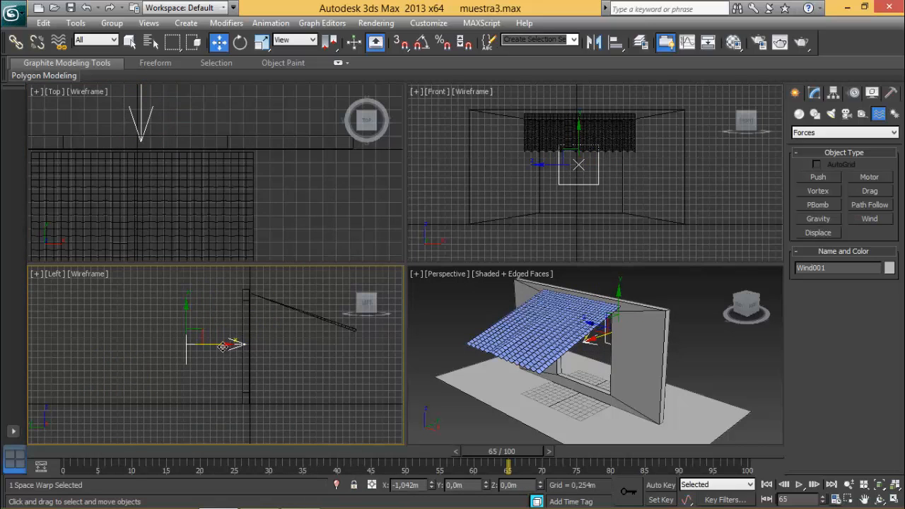
{"action": "left_click", "coordinate": [815, 93]}
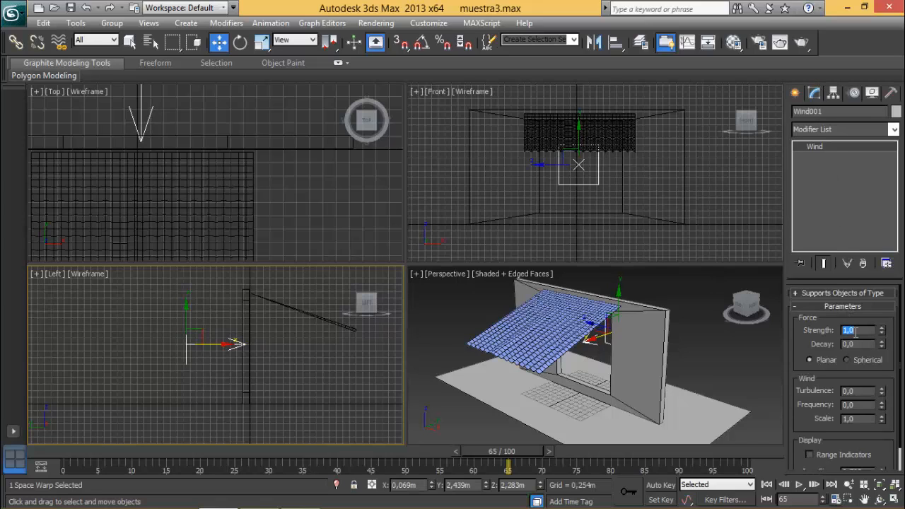
Step: Add Wind001 to the forces in the curtain's Cloth simulation
{"action": "left_click", "coordinate": [563, 330]}
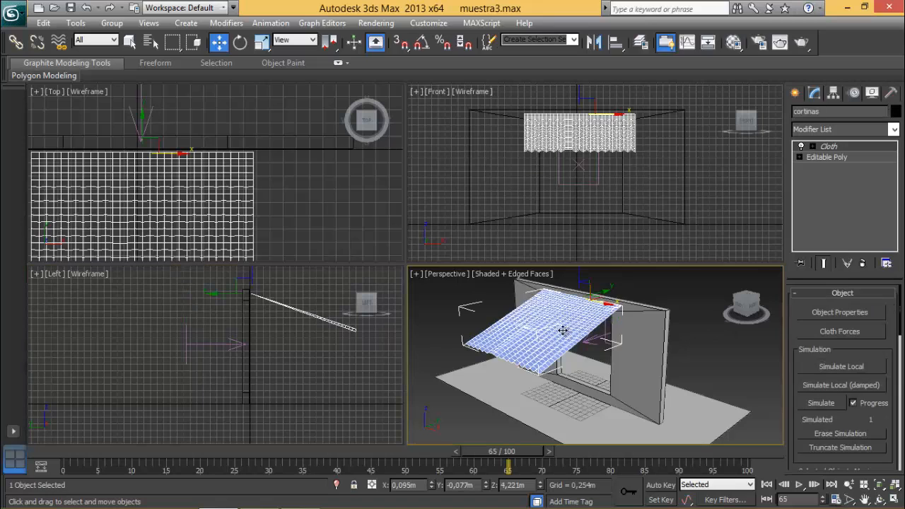
{"action": "left_click", "coordinate": [853, 334]}
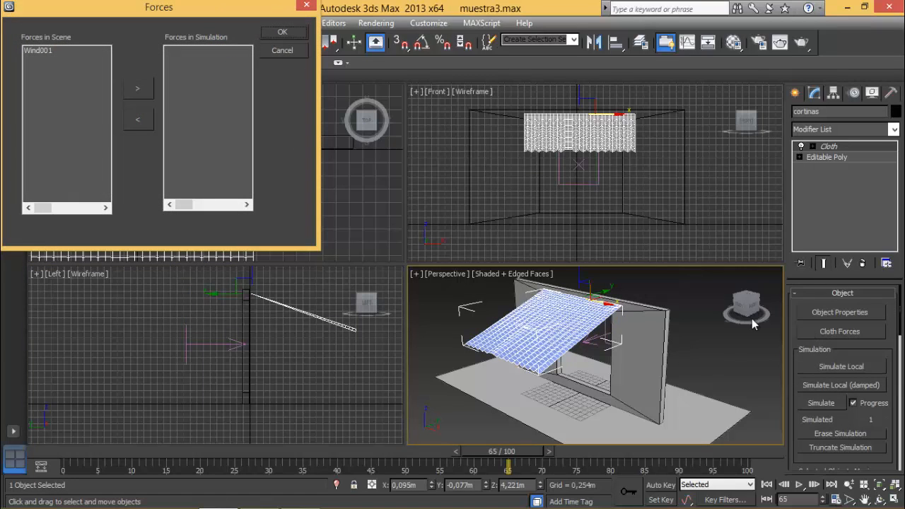
{"action": "left_click", "coordinate": [140, 88]}
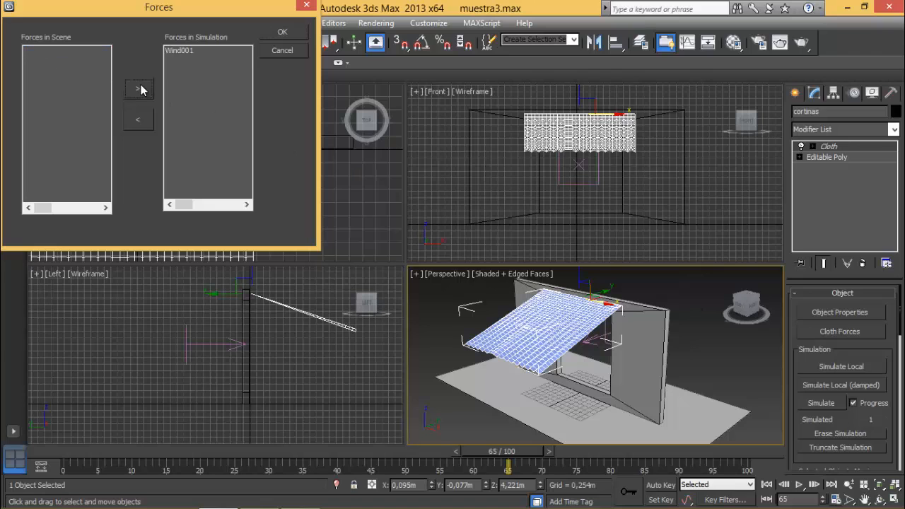
{"action": "left_click", "coordinate": [286, 35]}
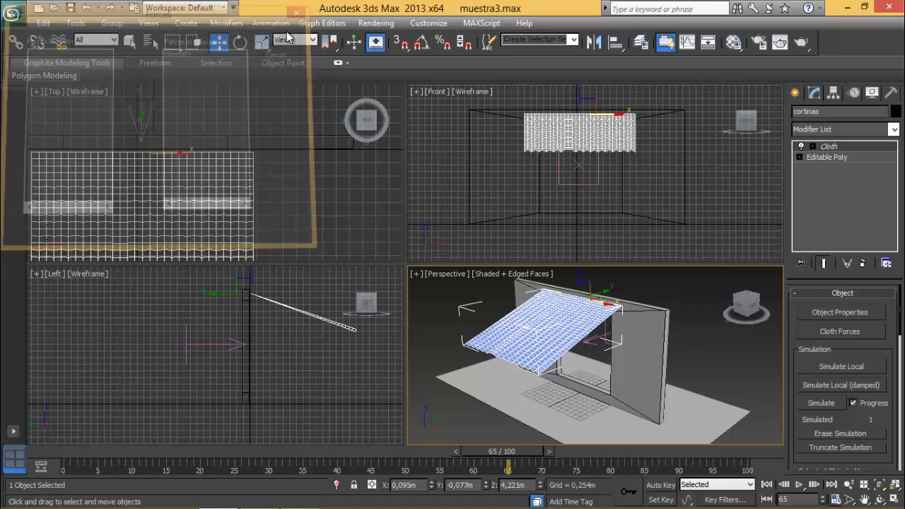
Step: Simulate the curtain with wind in a maximized Perspective view and examine the blown cloth on the timeline and from a higher angle
{"action": "right_click", "coordinate": [686, 314]}
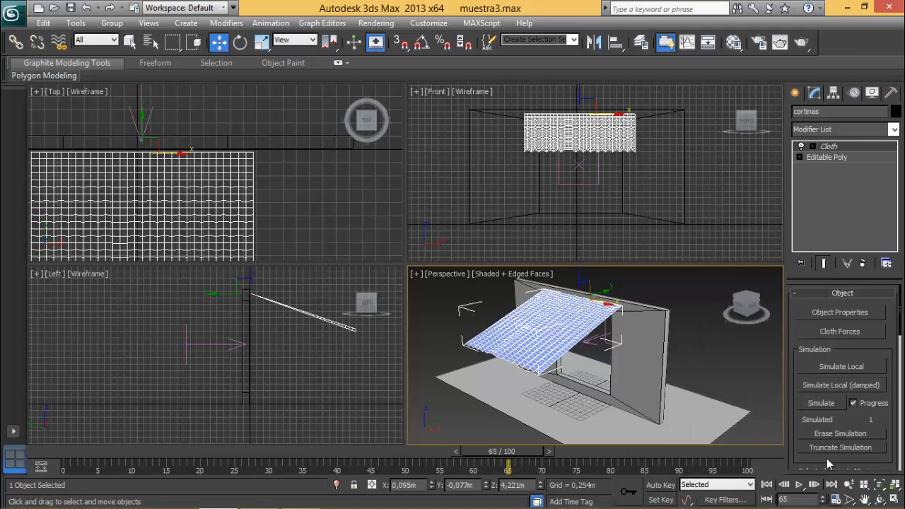
{"action": "left_click", "coordinate": [895, 499]}
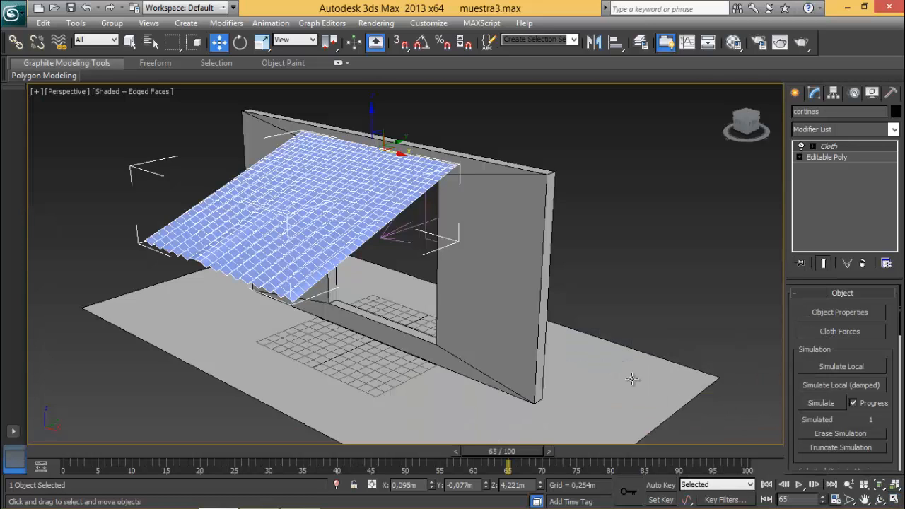
{"action": "left_click", "coordinate": [817, 403]}
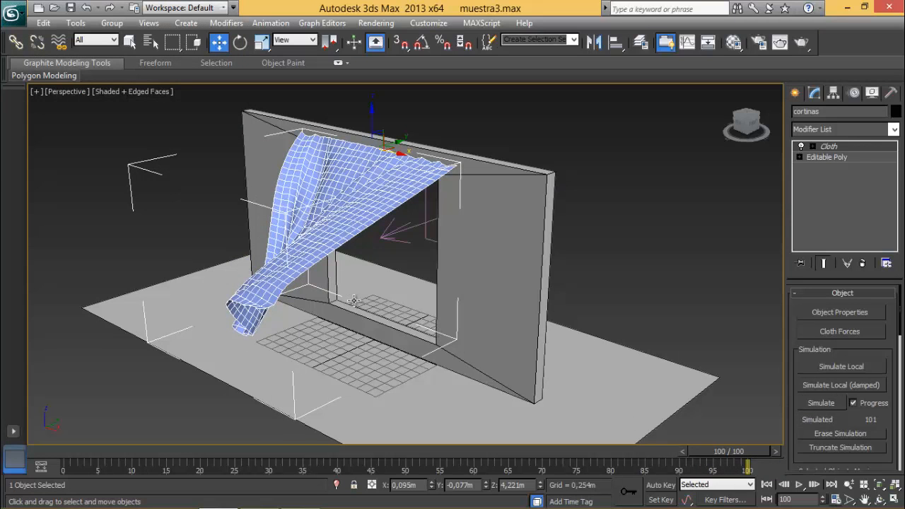
{"action": "left_click_drag", "start_coordinate": [714, 450], "coordinate": [719, 470]}
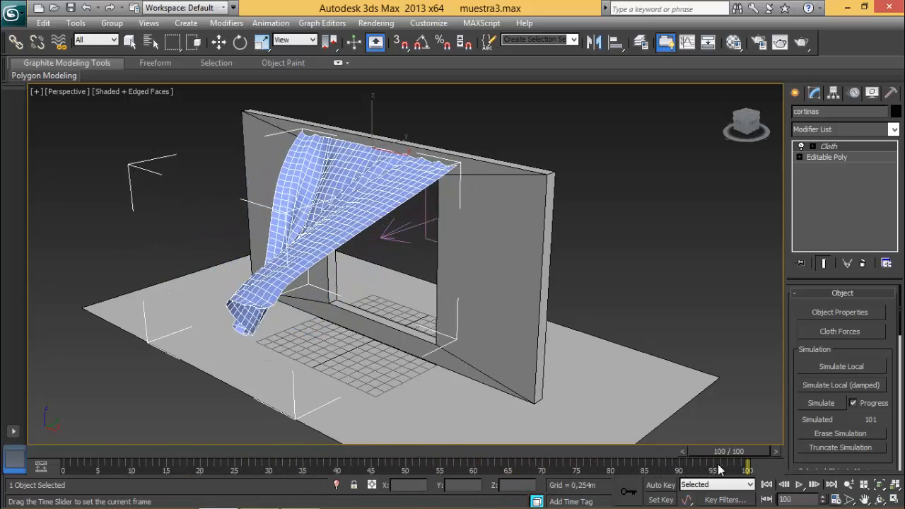
{"action": "key", "text": "w"}
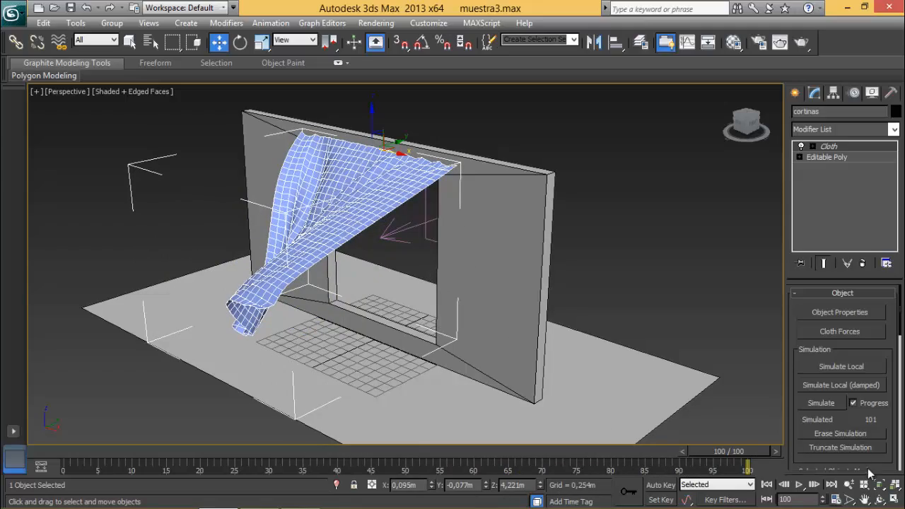
{"action": "left_click", "coordinate": [880, 500]}
{"action": "left_click_drag", "start_coordinate": [356, 272], "coordinate": [375, 264]}
{"action": "key", "text": "w"}
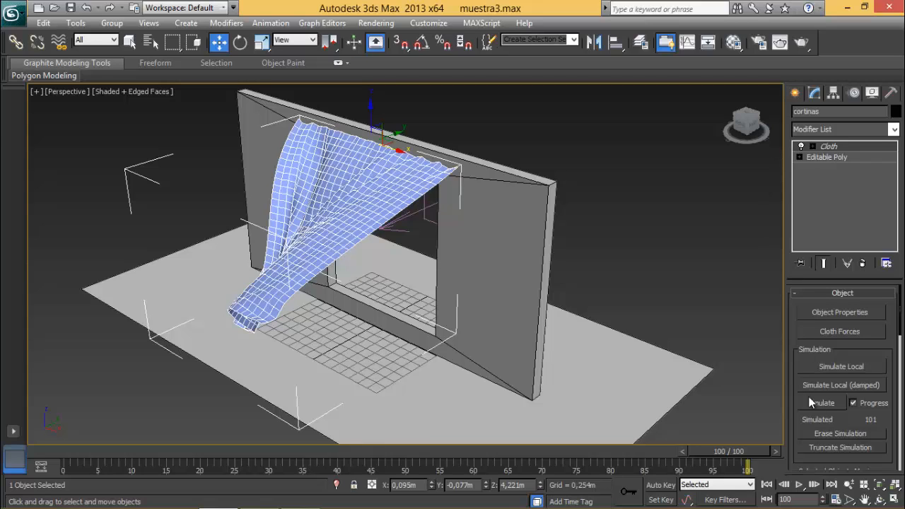
Step: Delete the Cloth modifier from the curtain and apply a UVW Map modifier to its Editable Poly
{"action": "left_click", "coordinate": [862, 263]}
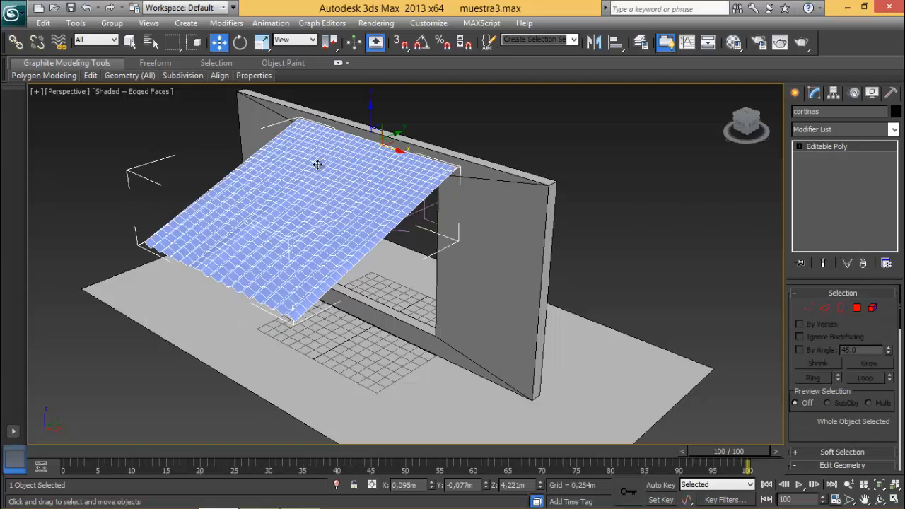
{"action": "left_click", "coordinate": [894, 130]}
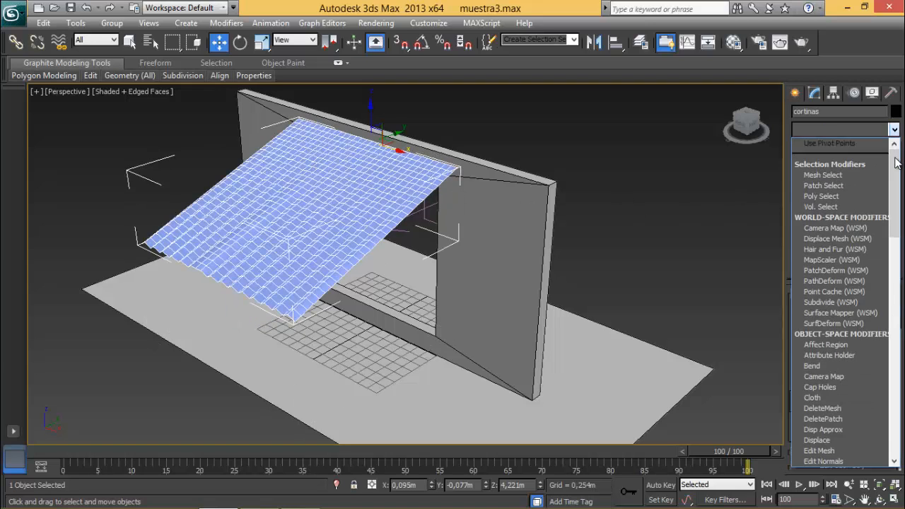
{"action": "scroll", "coordinate": [839, 386], "scroll_direction": "down", "scroll_amount": 15}
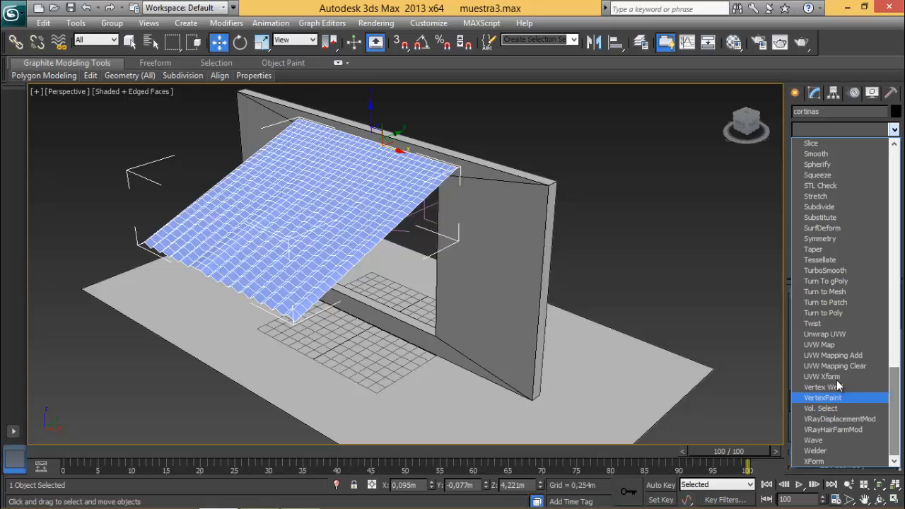
{"action": "left_click", "coordinate": [831, 345]}
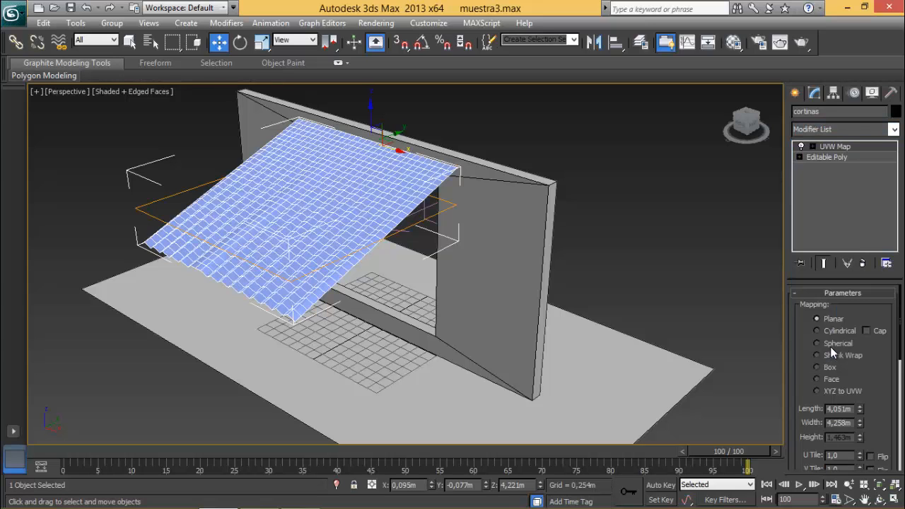
{"action": "left_click_drag", "start_coordinate": [809, 356], "coordinate": [811, 266]}
{"action": "scroll", "coordinate": [821, 338], "scroll_direction": "down", "scroll_amount": 5}
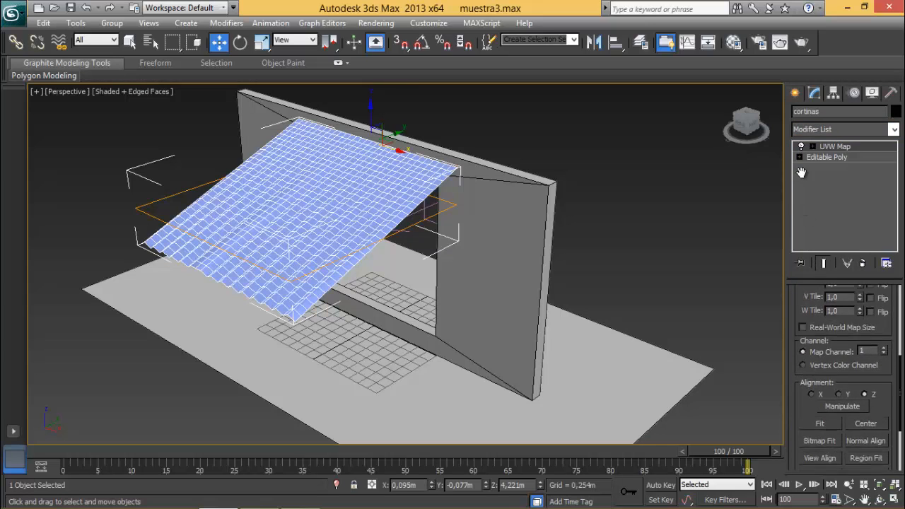
{"action": "left_click", "coordinate": [820, 413]}
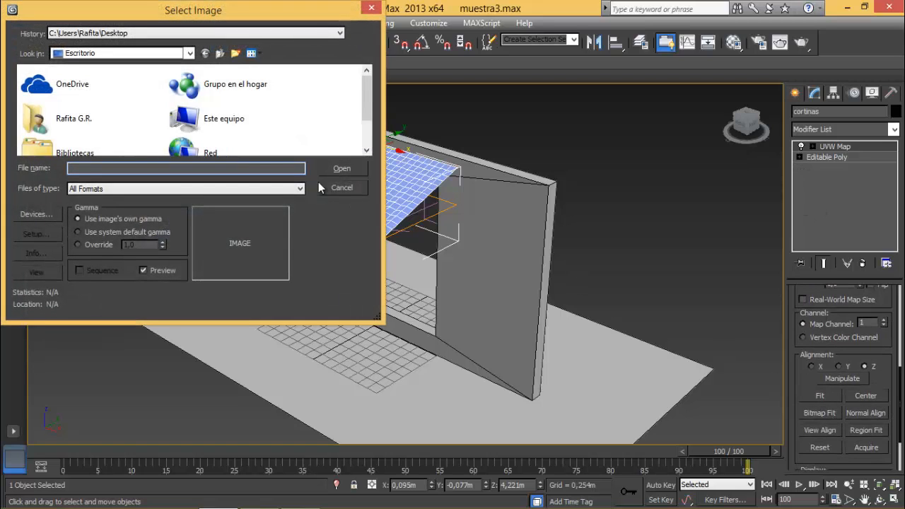
{"action": "left_click", "coordinate": [341, 186]}
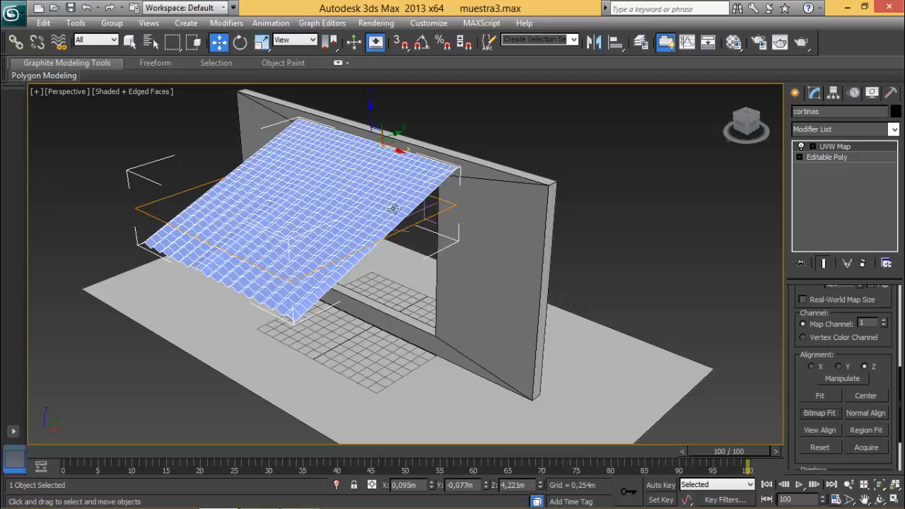
Step: Open the muestra4 scene from the desktop without saving the changes to the current scene
{"action": "left_click", "coordinate": [55, 8]}
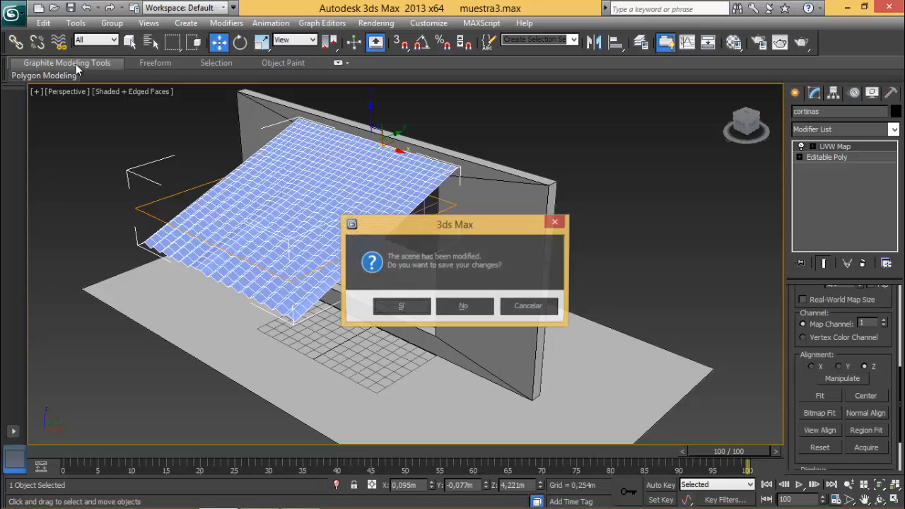
{"action": "left_click", "coordinate": [463, 303]}
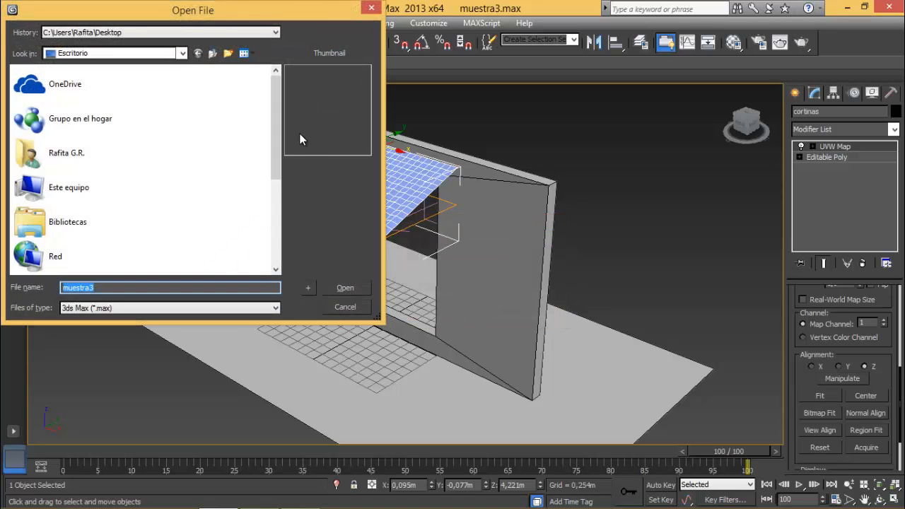
{"action": "left_click_drag", "start_coordinate": [277, 129], "coordinate": [283, 236]}
{"action": "left_click", "coordinate": [115, 259]}
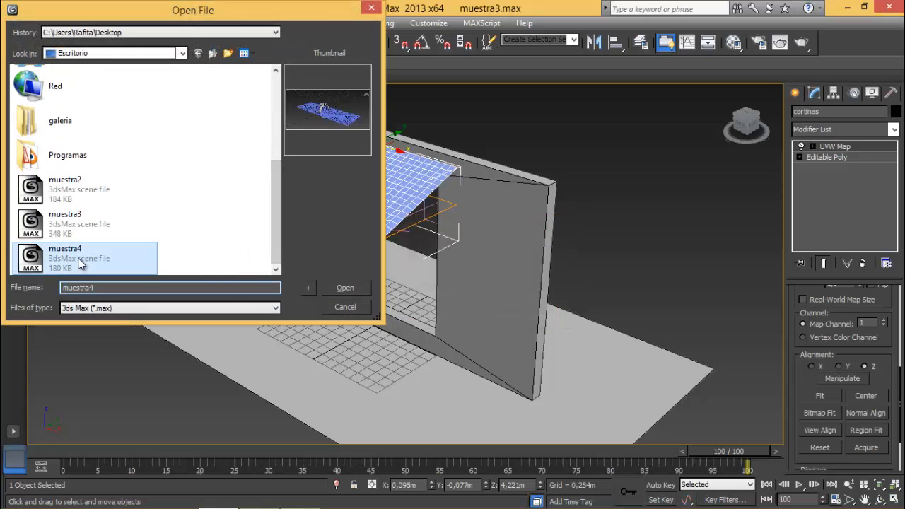
{"action": "left_click", "coordinate": [346, 289]}
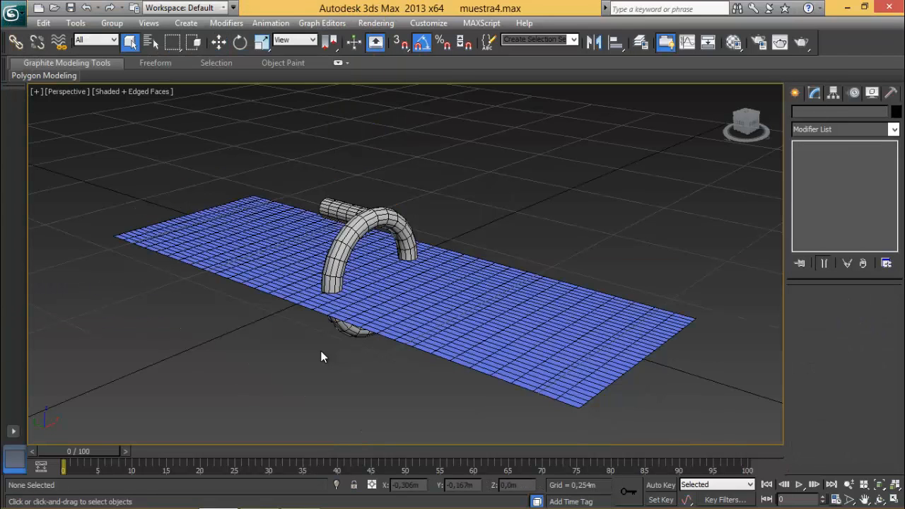
Step: Examine the colgador torus and the pasador cylinder up close, selecting each to see its parameters
{"action": "right_click", "coordinate": [386, 218]}
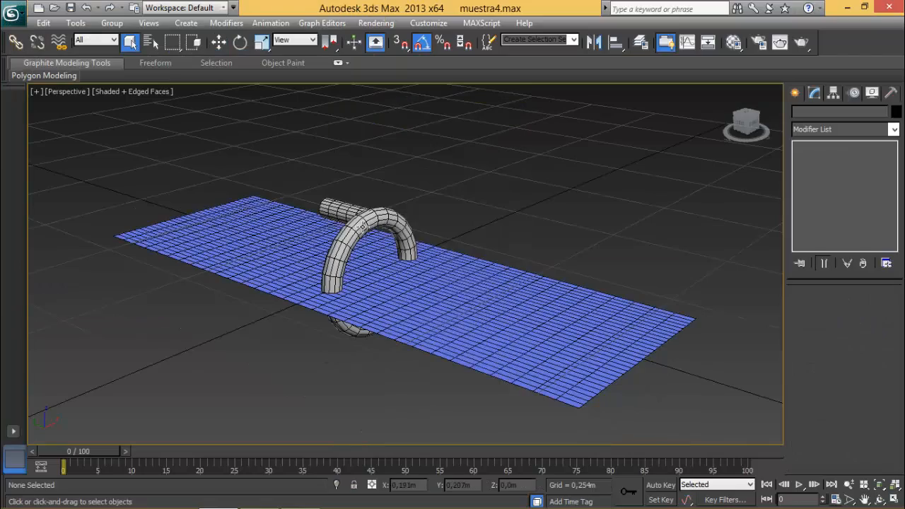
{"action": "left_click", "coordinate": [362, 227]}
{"action": "left_click", "coordinate": [881, 499]}
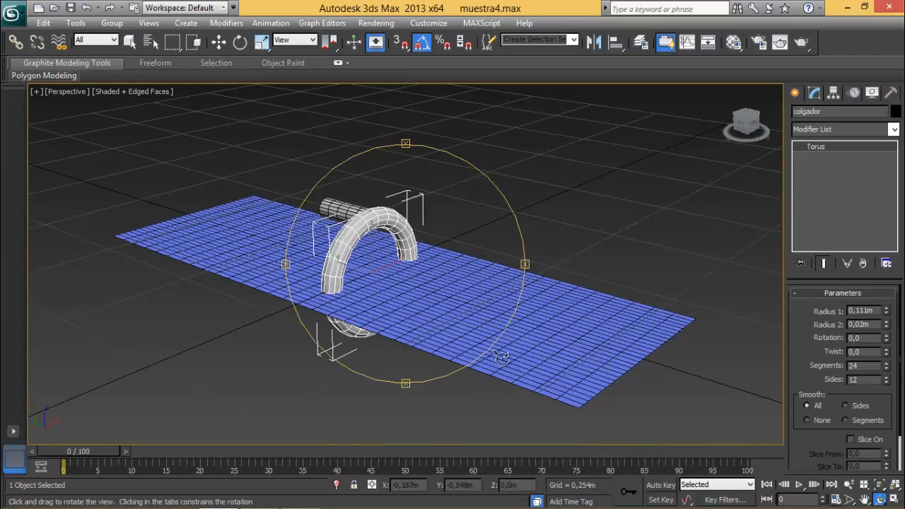
{"action": "mouse_move", "coordinate": [445, 297]}
{"action": "left_mouse_down"}
{"action": "mouse_move", "coordinate": [414, 283]}
{"action": "mouse_move", "coordinate": [247, 255]}
{"action": "mouse_move", "coordinate": [257, 238]}
{"action": "mouse_move", "coordinate": [434, 295]}
{"action": "mouse_move", "coordinate": [428, 289]}
{"action": "left_mouse_up"}
{"action": "left_click_drag", "start_coordinate": [381, 245], "coordinate": [380, 264]}
{"action": "right_click", "coordinate": [381, 263]}
{"action": "left_click", "coordinate": [305, 190]}
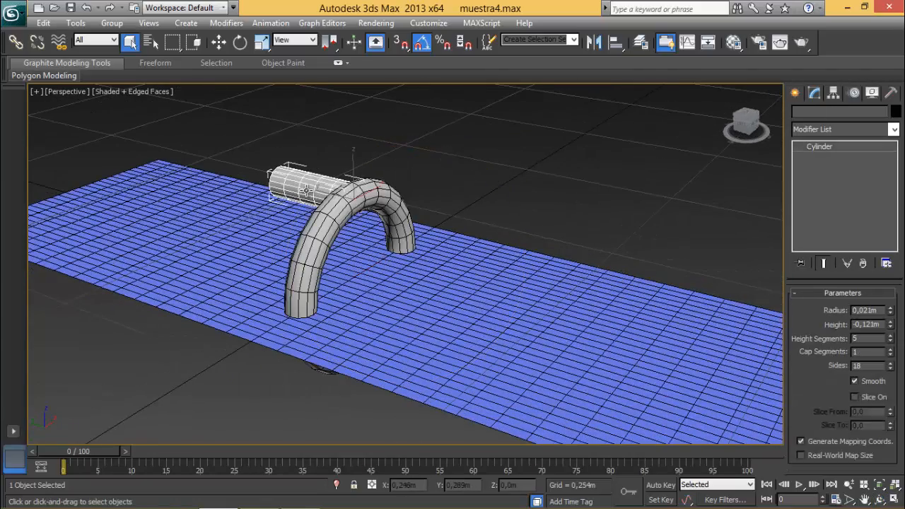
{"action": "left_click", "coordinate": [351, 190]}
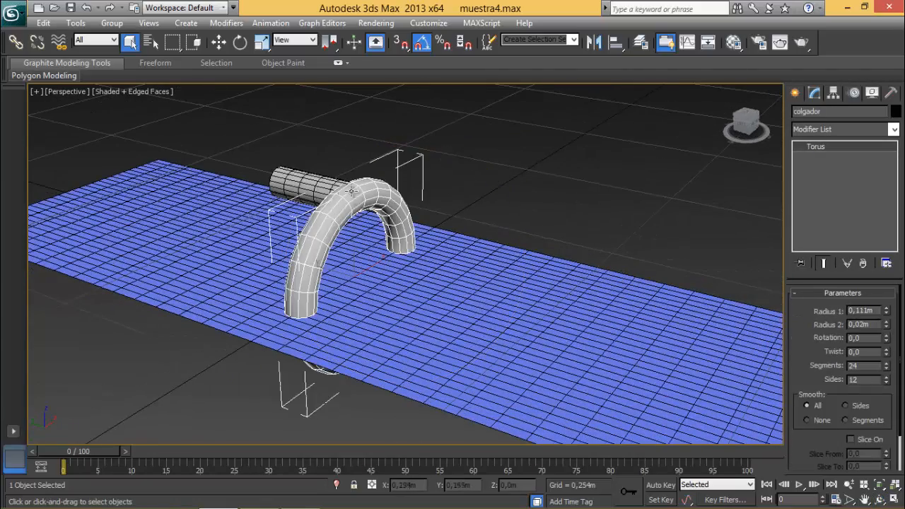
{"action": "left_click", "coordinate": [312, 187]}
{"action": "left_click", "coordinate": [341, 213]}
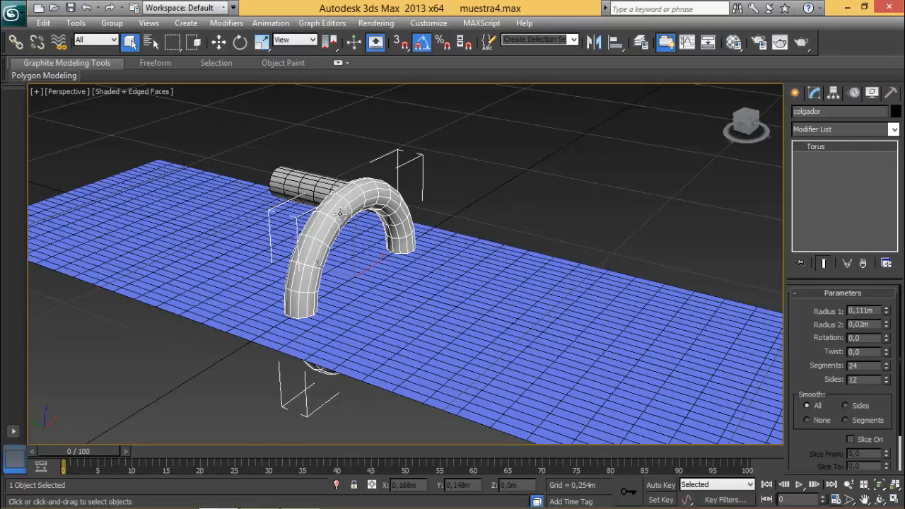
{"action": "left_click", "coordinate": [320, 181]}
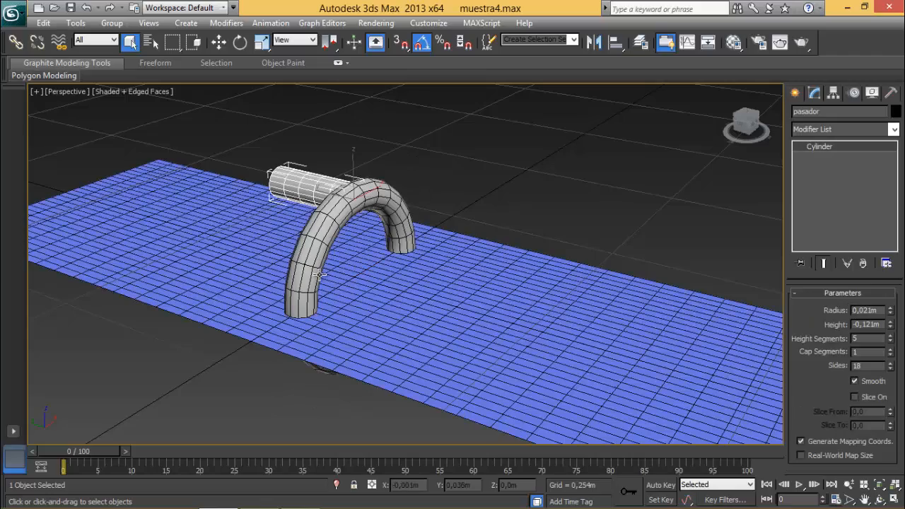
Step: View the trapo plane from a higher angle and check its length and width
{"action": "left_click", "coordinate": [880, 499]}
{"action": "left_click_drag", "start_coordinate": [513, 347], "coordinate": [415, 276]}
{"action": "right_click", "coordinate": [415, 276]}
{"action": "left_click", "coordinate": [415, 276]}
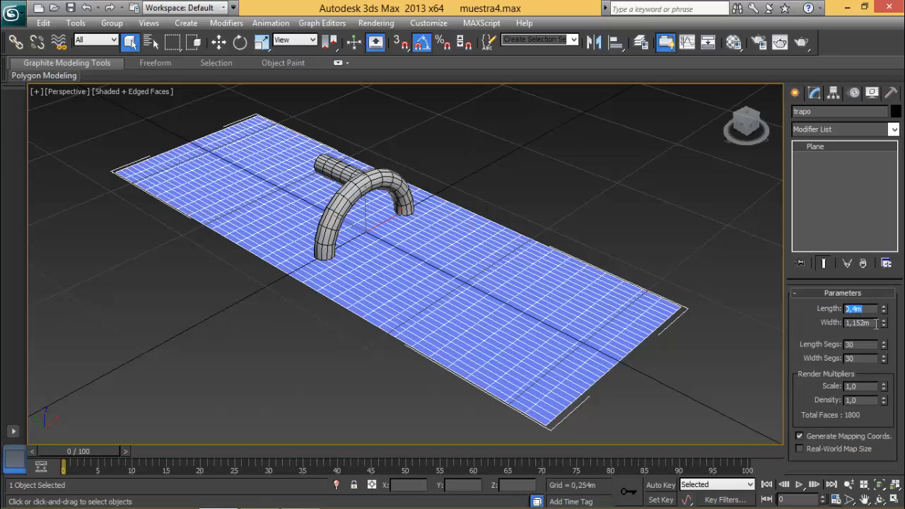
{"action": "left_click_drag", "start_coordinate": [876, 323], "coordinate": [859, 322]}
{"action": "middle_click_drag", "start_coordinate": [459, 254], "coordinate": [458, 263]}
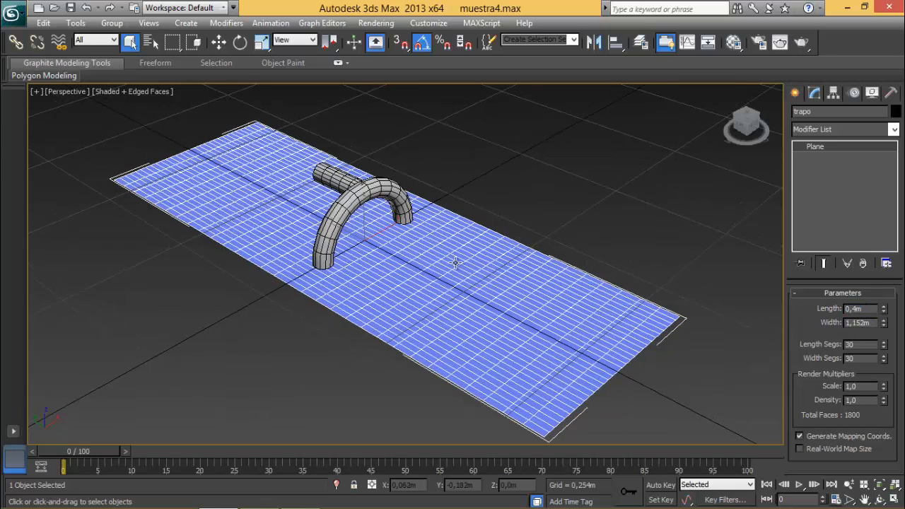
{"action": "right_click", "coordinate": [334, 259]}
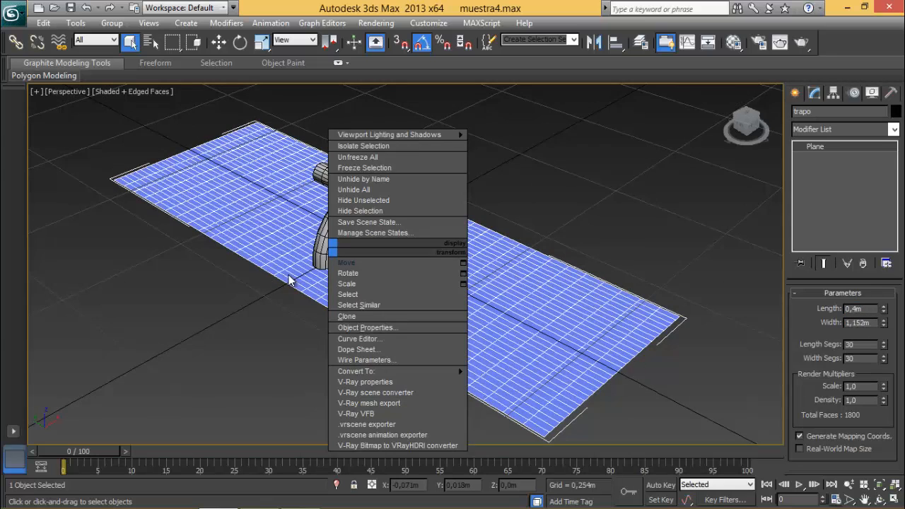
{"action": "left_click", "coordinate": [261, 282]}
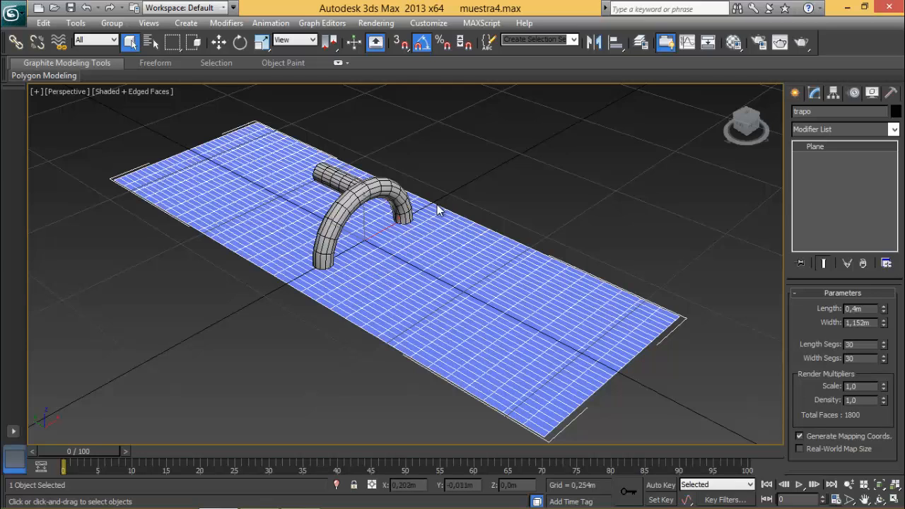
Step: Compare the colgador torus with the trapo plane and review the plane's dimensions again
{"action": "left_click", "coordinate": [343, 216]}
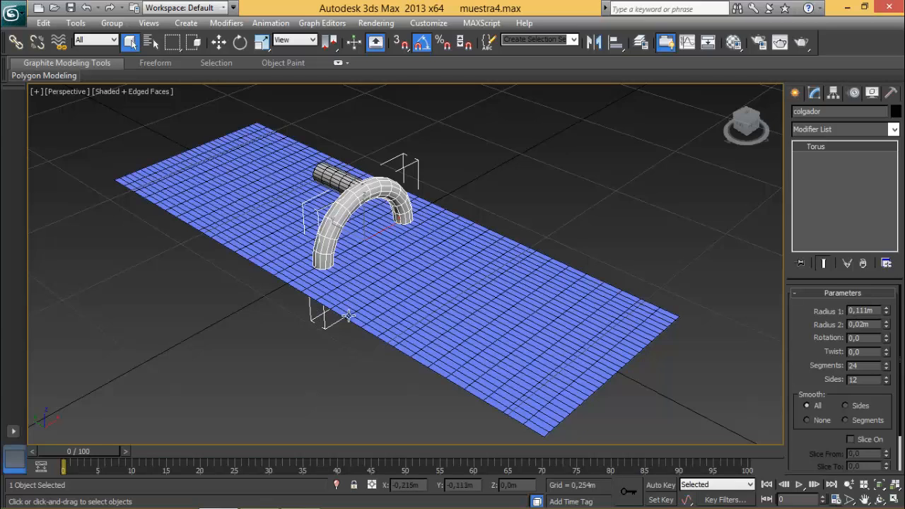
{"action": "left_click", "coordinate": [433, 254]}
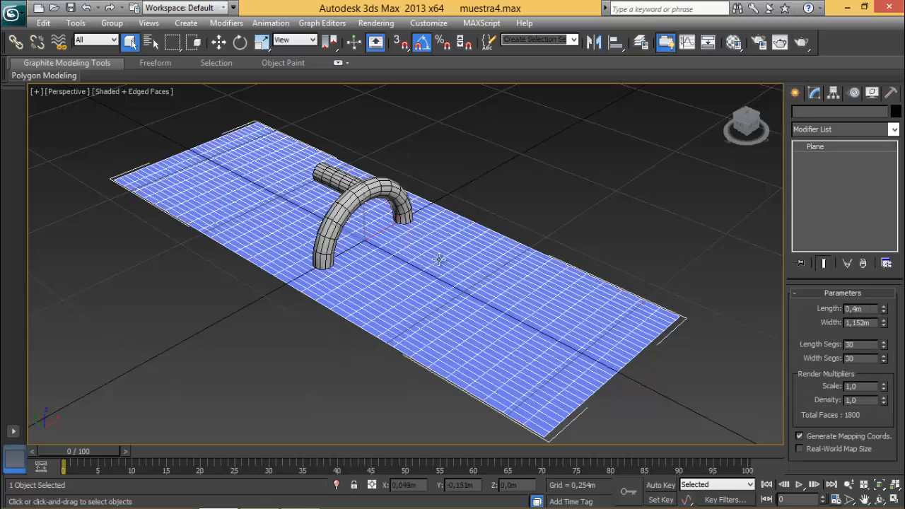
{"action": "double_click", "coordinate": [868, 309]}
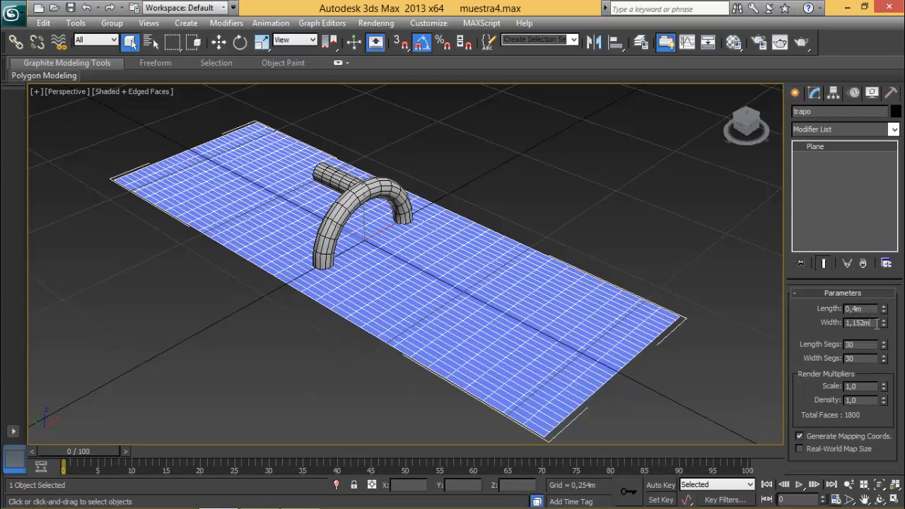
{"action": "double_click", "coordinate": [877, 324]}
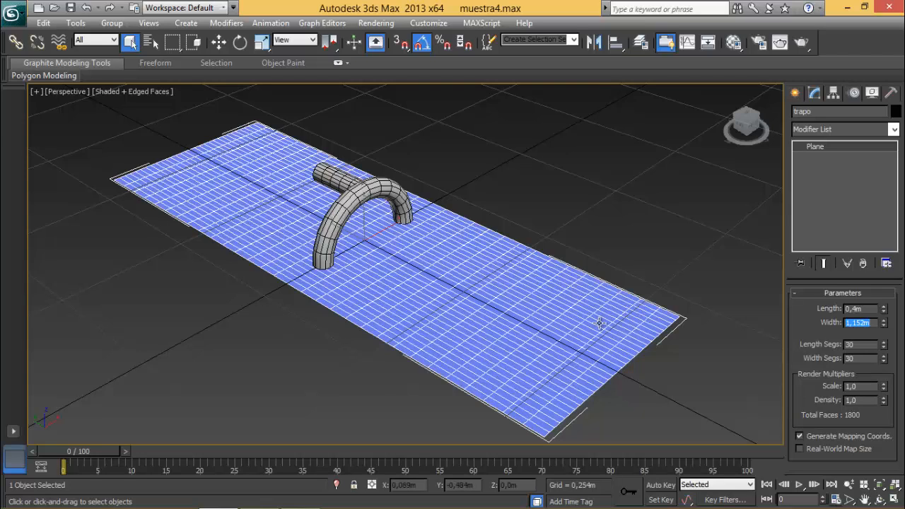
{"action": "left_click", "coordinate": [562, 210]}
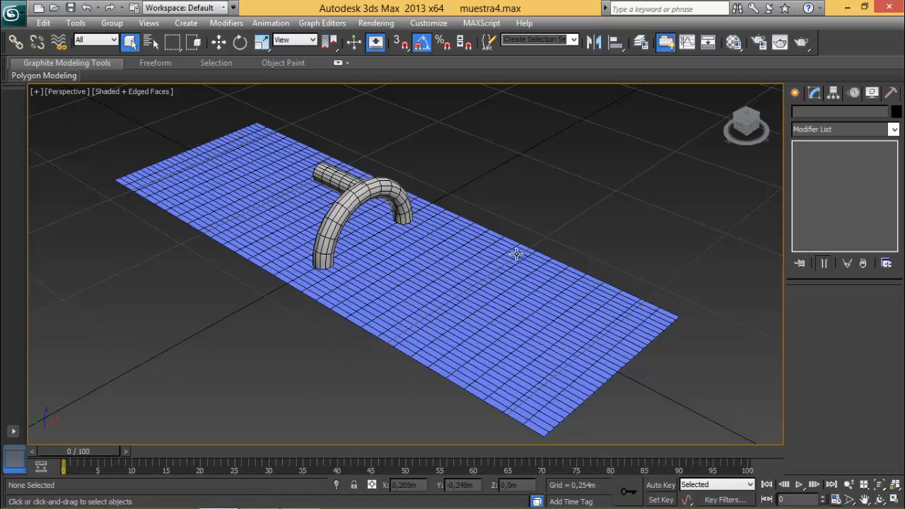
{"action": "left_click", "coordinate": [516, 253]}
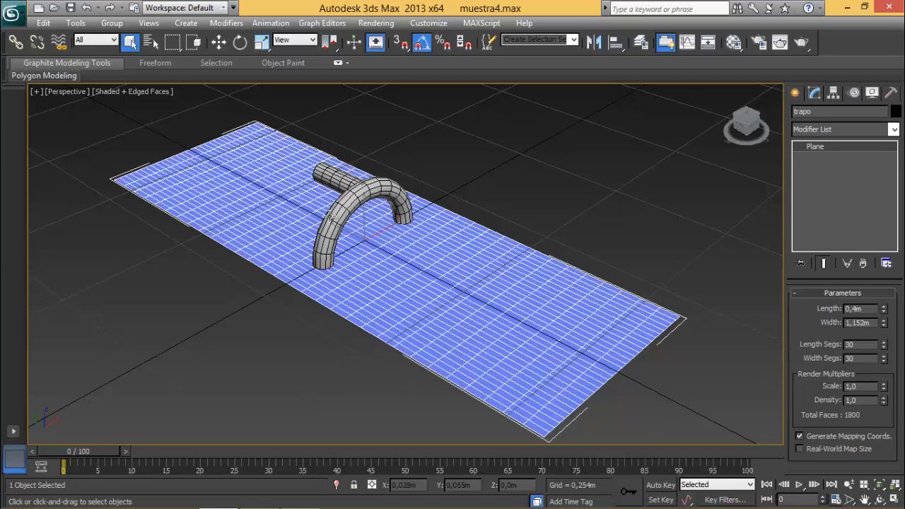
Step: Animate the colgador torus with Auto Key so Radius 1 reaches 0.235 m at frame 100, turn Auto Key off and return to frame 0
{"action": "left_click", "coordinate": [327, 217]}
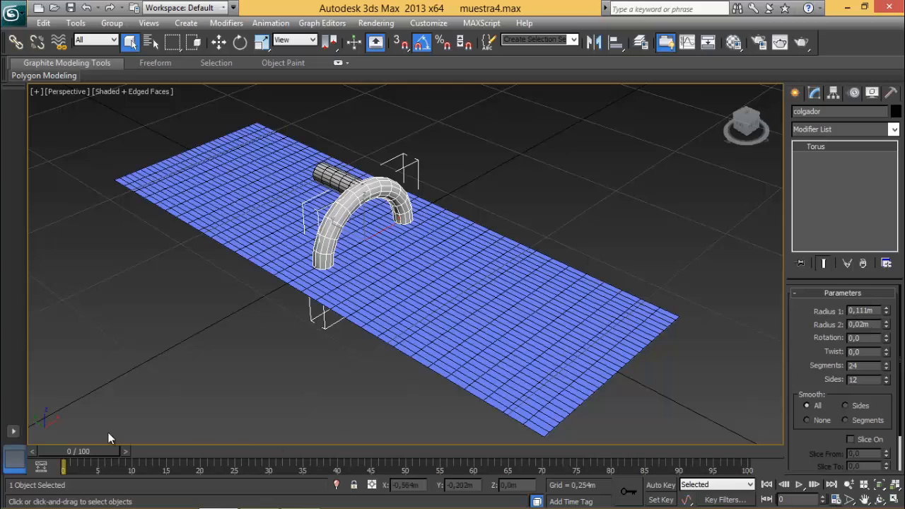
{"action": "mouse_move", "coordinate": [85, 453]}
{"action": "left_mouse_down"}
{"action": "mouse_move", "coordinate": [766, 448]}
{"action": "mouse_move", "coordinate": [78, 456]}
{"action": "left_mouse_up"}
{"action": "left_click", "coordinate": [660, 486]}
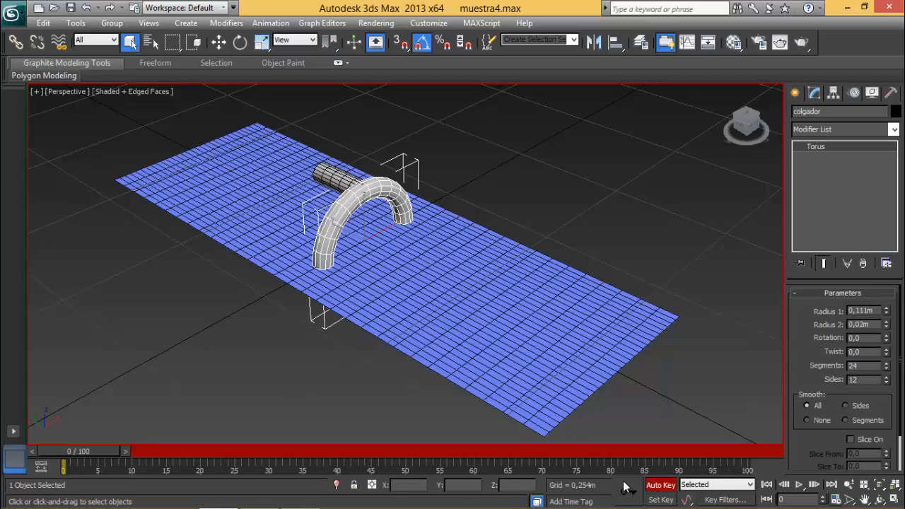
{"action": "left_click_drag", "start_coordinate": [106, 452], "coordinate": [785, 446]}
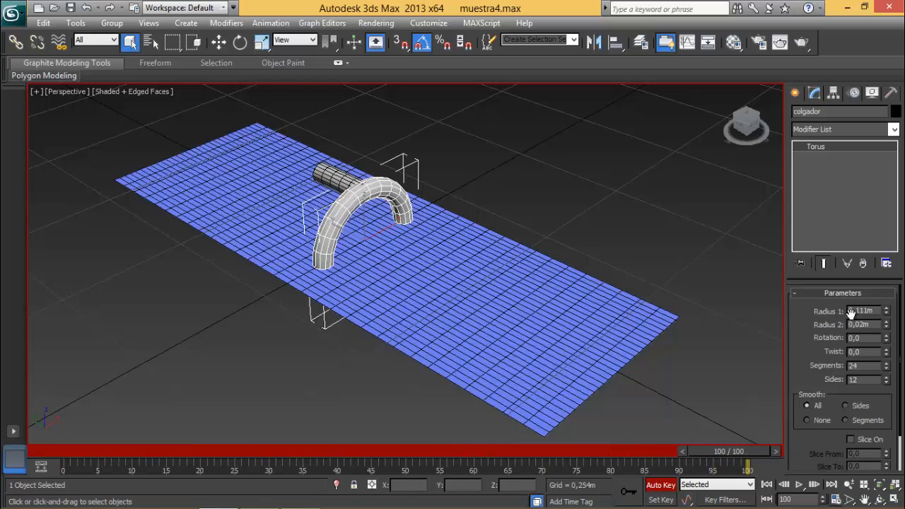
{"action": "left_click_drag", "start_coordinate": [888, 315], "coordinate": [889, 280]}
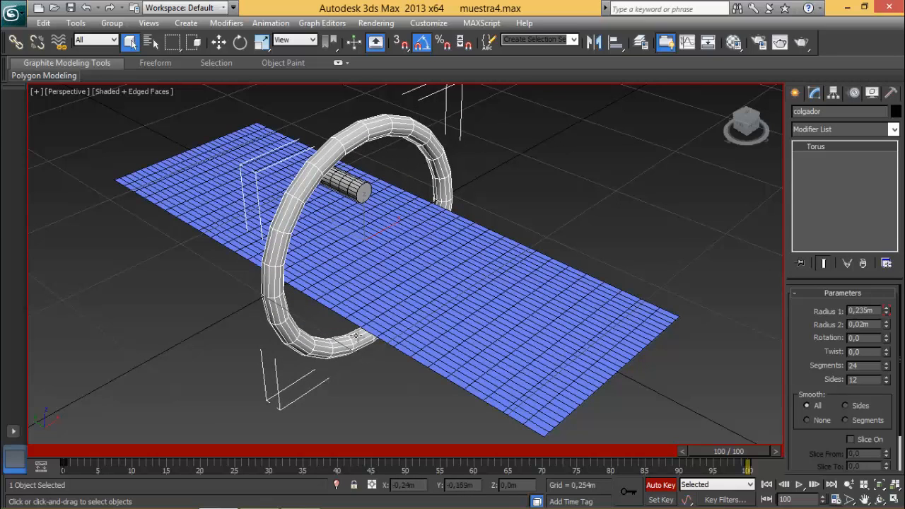
{"action": "left_click_drag", "start_coordinate": [718, 450], "coordinate": [777, 467]}
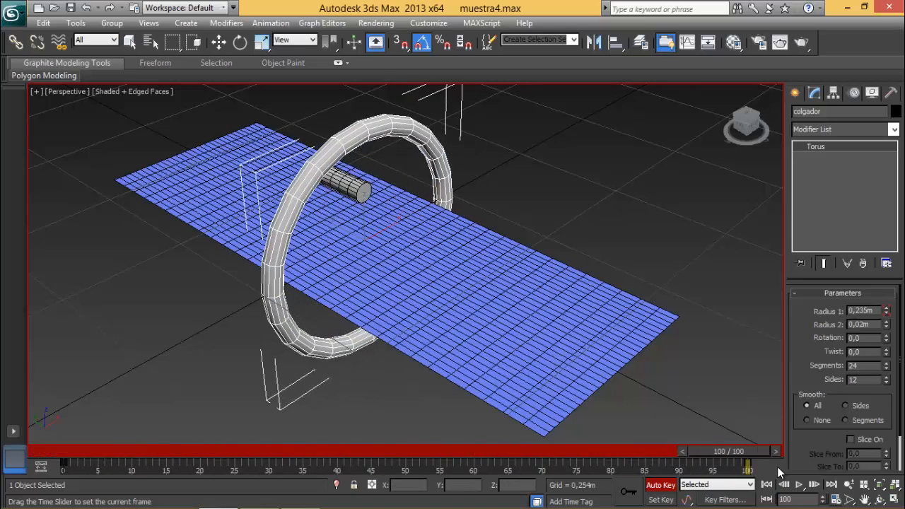
{"action": "key", "text": "q"}
{"action": "left_click", "coordinate": [662, 485]}
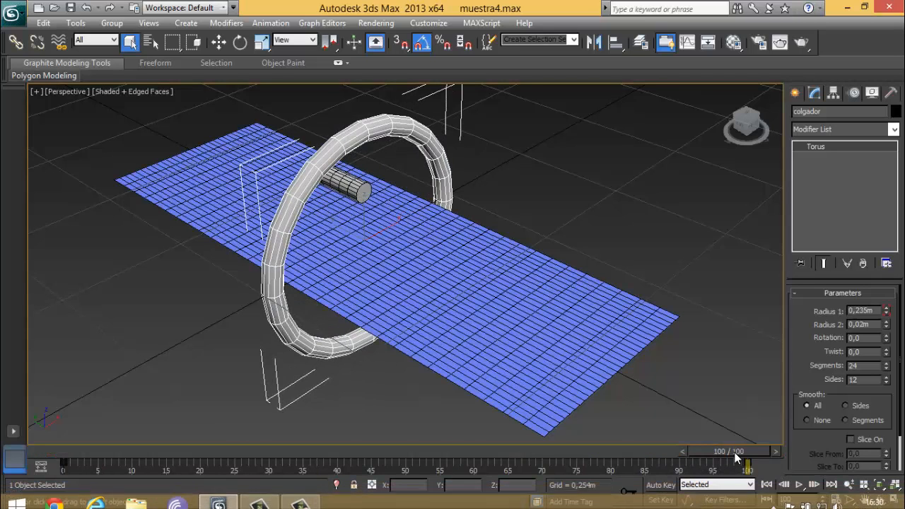
{"action": "left_click_drag", "start_coordinate": [729, 451], "coordinate": [60, 463]}
{"action": "key", "text": "q"}
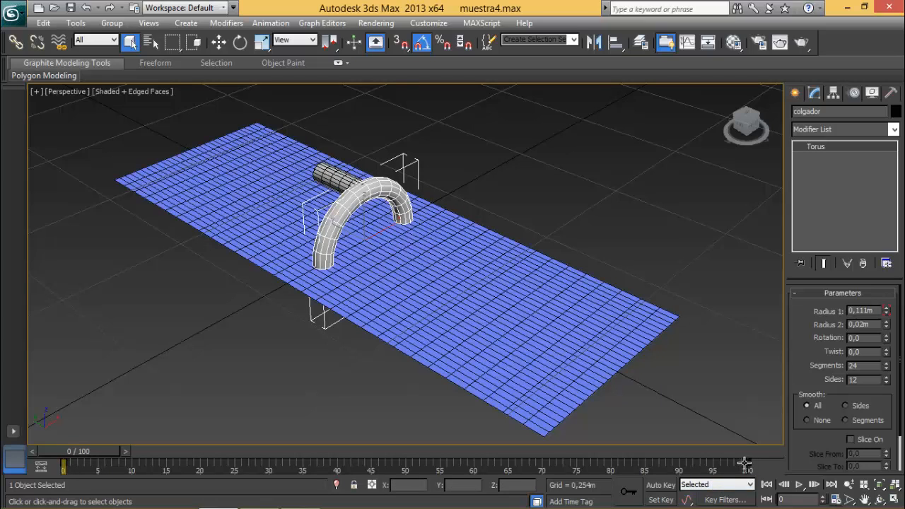
Step: Swap the torus's two radius keyframes so the large radius is at frame 0 and the small one at frame 100, and scrub the animation
{"action": "left_click_drag", "start_coordinate": [748, 461], "coordinate": [220, 463]}
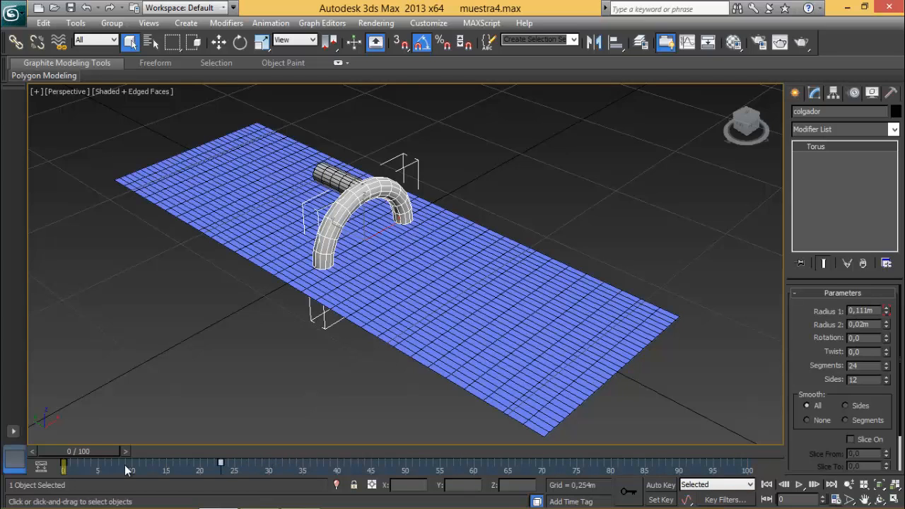
{"action": "left_click_drag", "start_coordinate": [64, 463], "coordinate": [747, 464]}
{"action": "left_click_drag", "start_coordinate": [226, 463], "coordinate": [788, 500]}
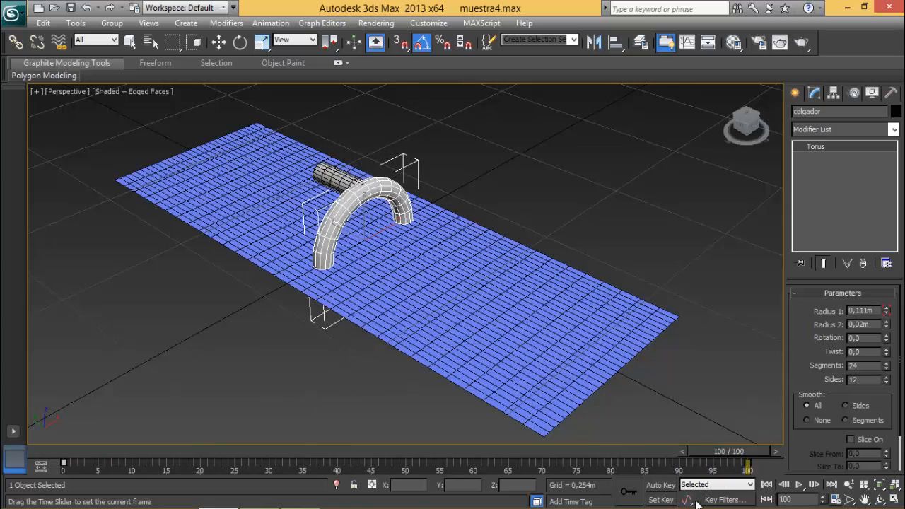
{"action": "left_click_drag", "start_coordinate": [697, 502], "coordinate": [49, 503]}
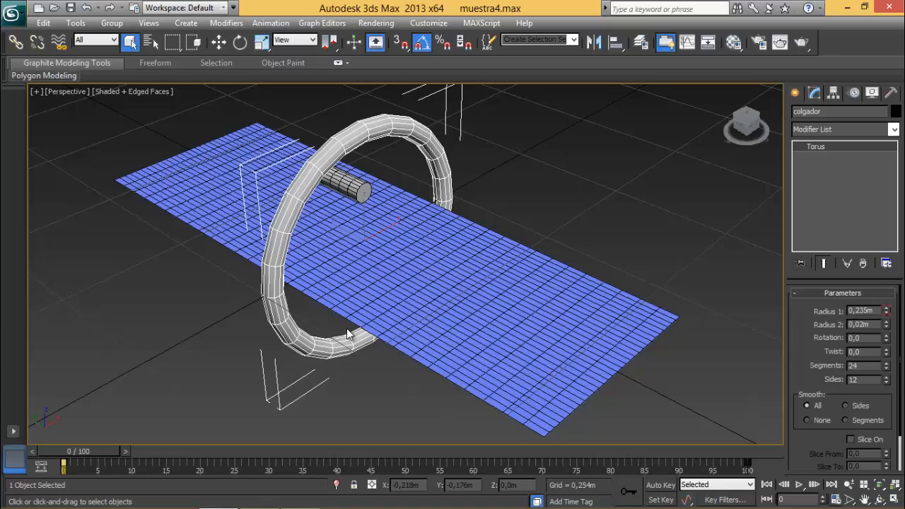
Step: Apply a Cloth modifier to the trapo plane and set trapo as Cloth in its object properties
{"action": "left_click", "coordinate": [435, 228]}
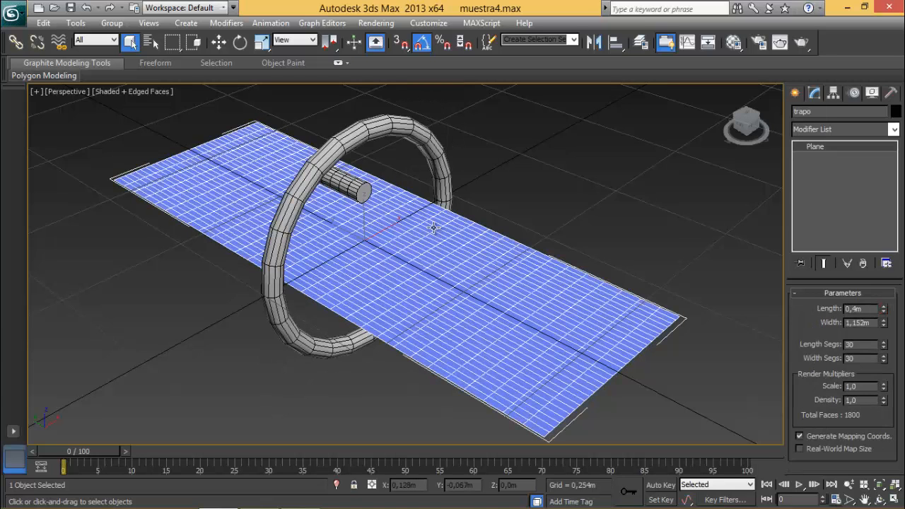
{"action": "left_click", "coordinate": [894, 129]}
{"action": "left_click_drag", "start_coordinate": [896, 212], "coordinate": [897, 251]}
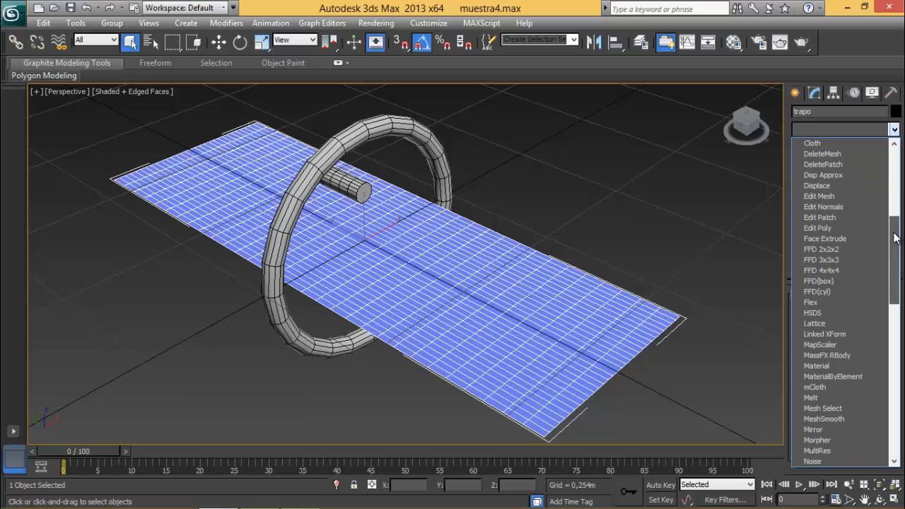
{"action": "left_click", "coordinate": [842, 144]}
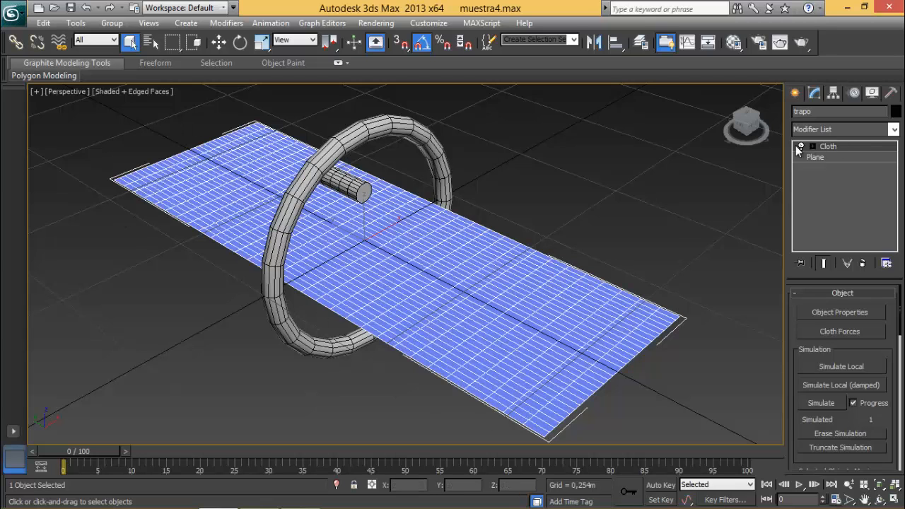
{"action": "left_click", "coordinate": [850, 311]}
{"action": "left_click", "coordinate": [325, 79]}
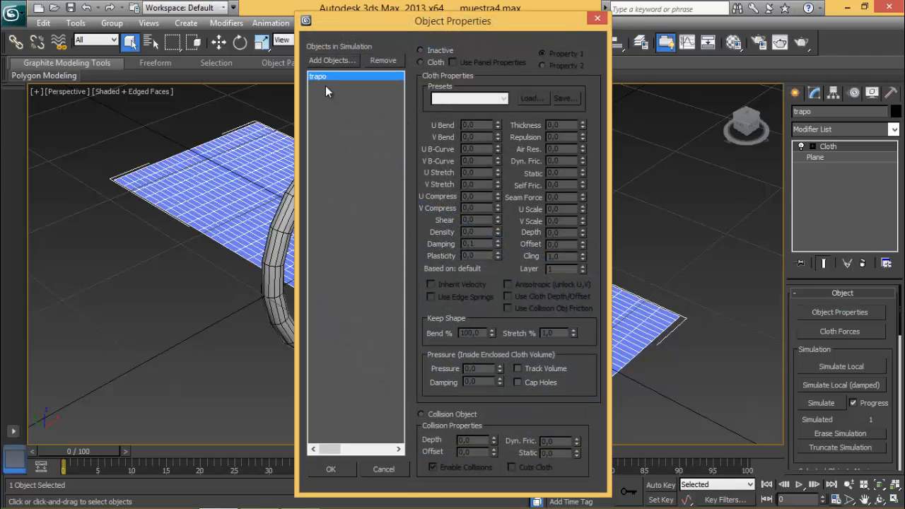
{"action": "left_click", "coordinate": [423, 62]}
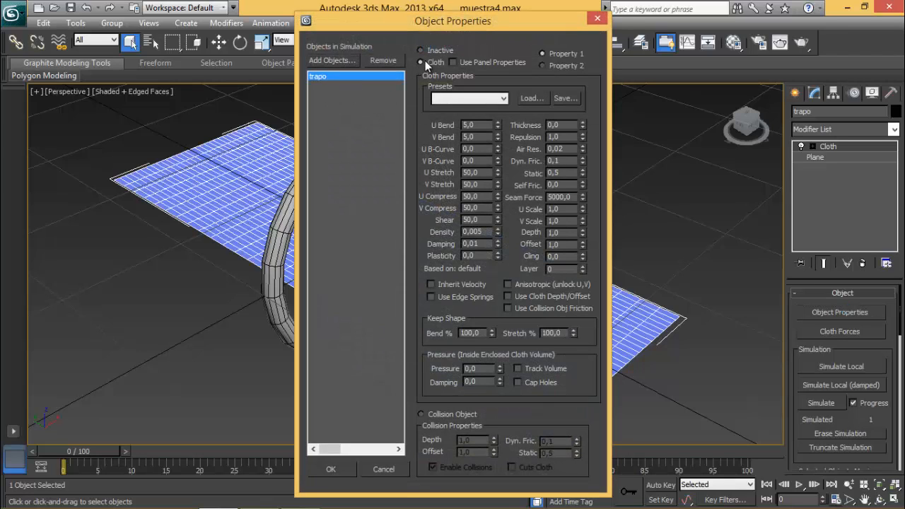
Step: Apply the Silk preset to trapo and add colgador and pasador to the cloth simulation
{"action": "left_click", "coordinate": [502, 101]}
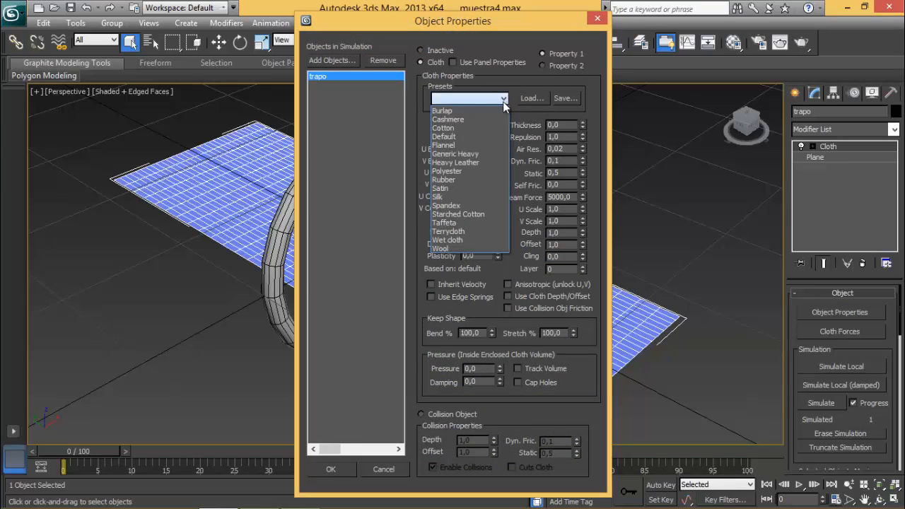
{"action": "left_click", "coordinate": [447, 193]}
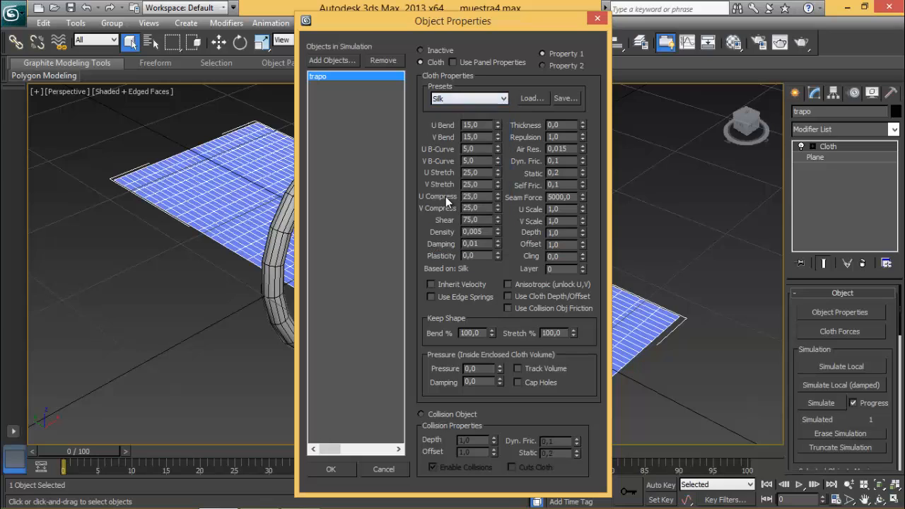
{"action": "left_click", "coordinate": [344, 60]}
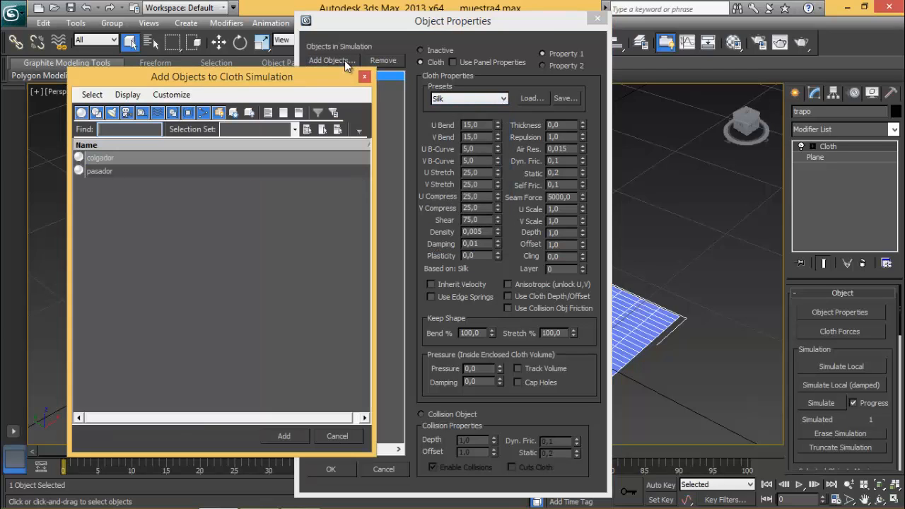
{"action": "left_click", "coordinate": [99, 160]}
{"action": "left_click", "coordinate": [106, 172], "text": "ctrl"}
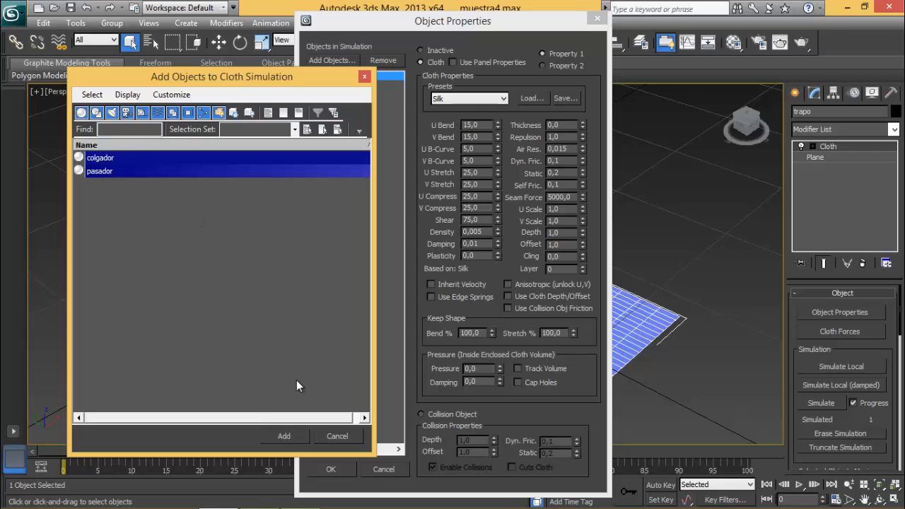
{"action": "left_click", "coordinate": [297, 434]}
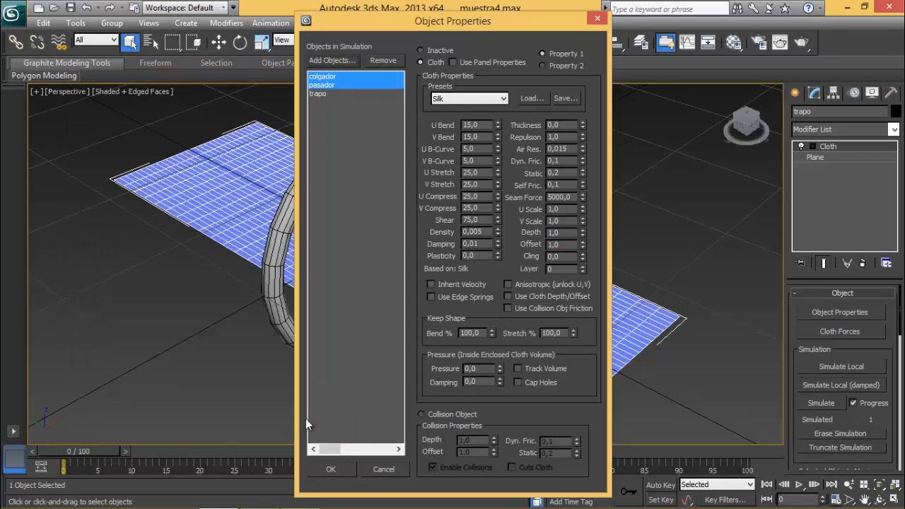
Step: Set colgador as a Collision Object and remove pasador from the objects in the simulation
{"action": "left_click", "coordinate": [340, 78]}
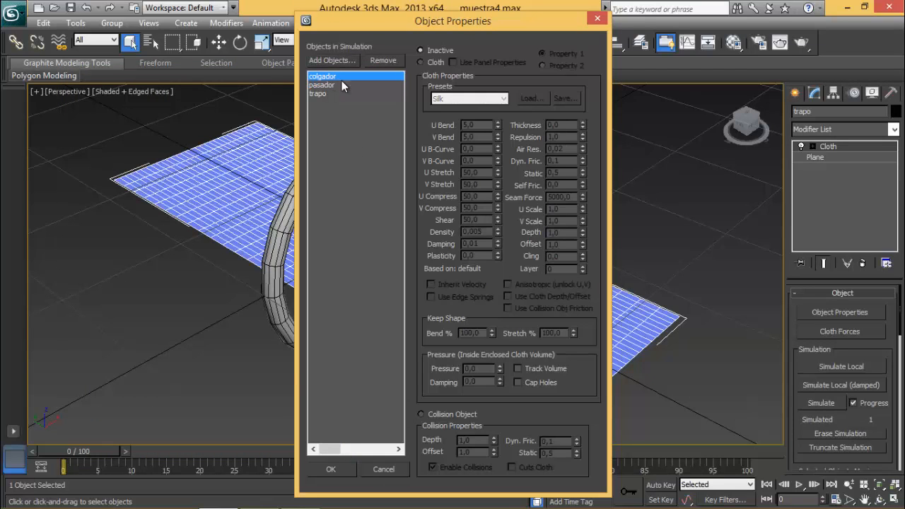
{"action": "left_click", "coordinate": [422, 414]}
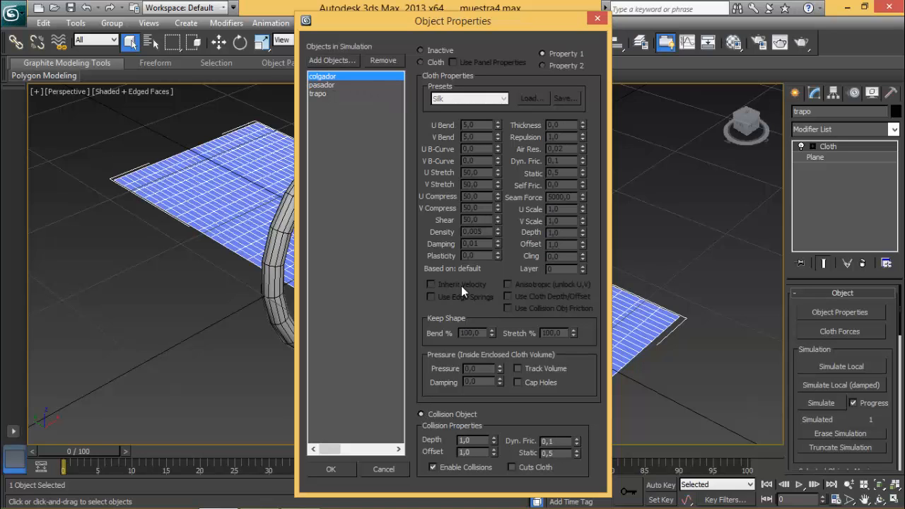
{"action": "left_click", "coordinate": [334, 85]}
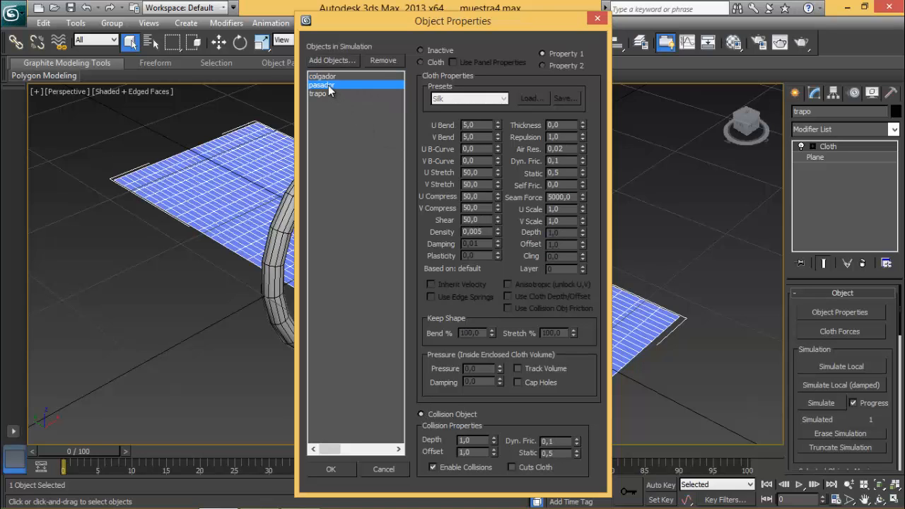
{"action": "left_click", "coordinate": [387, 60]}
Step: Check the simulation properties of trapo and colgador and accept the object properties
{"action": "left_click_drag", "start_coordinate": [495, 21], "coordinate": [685, 97]}
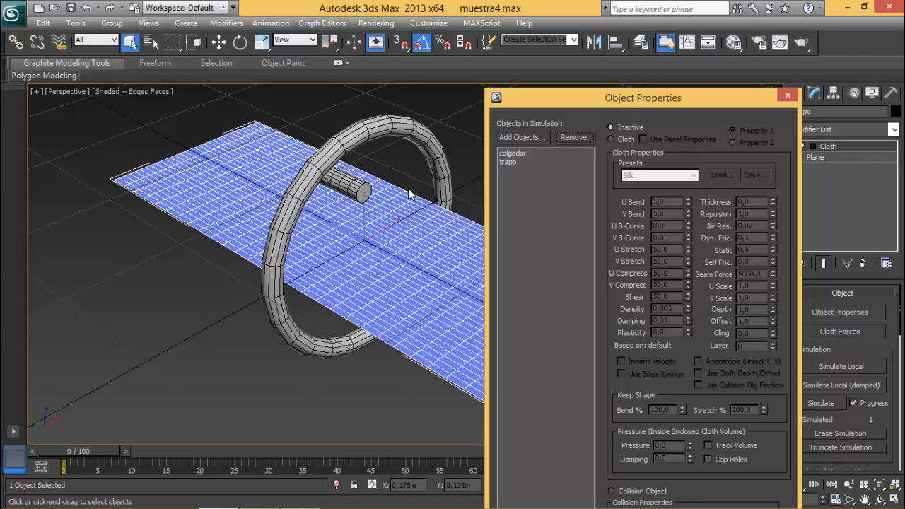
{"action": "left_click_drag", "start_coordinate": [604, 91], "coordinate": [440, 1]}
{"action": "left_click", "coordinate": [368, 72]}
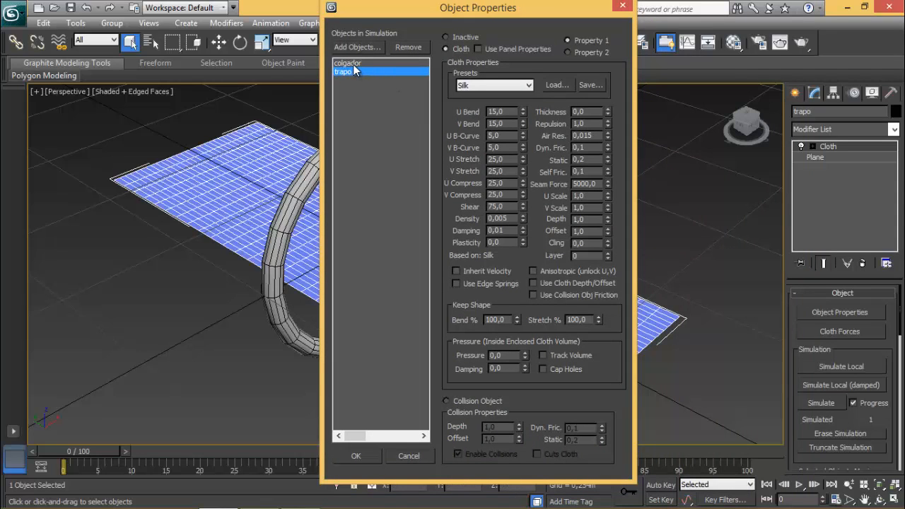
{"action": "left_click", "coordinate": [353, 64]}
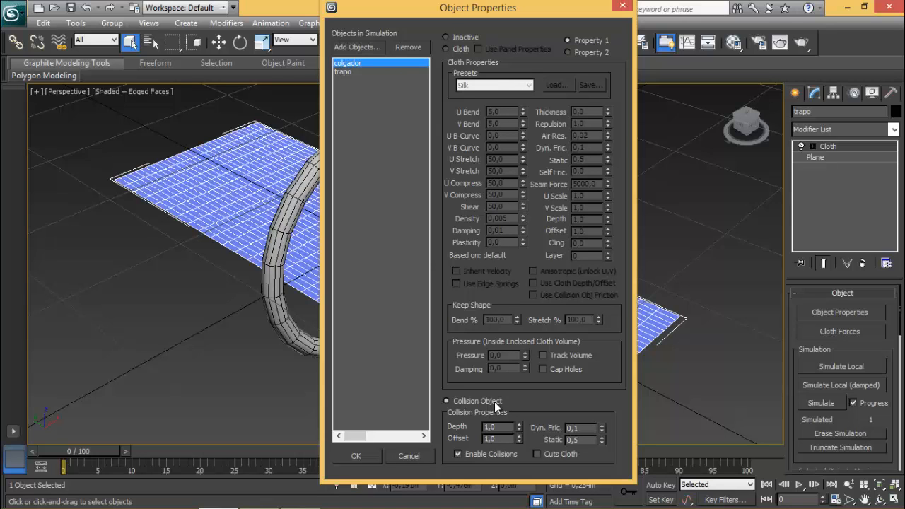
{"action": "left_click", "coordinate": [343, 72]}
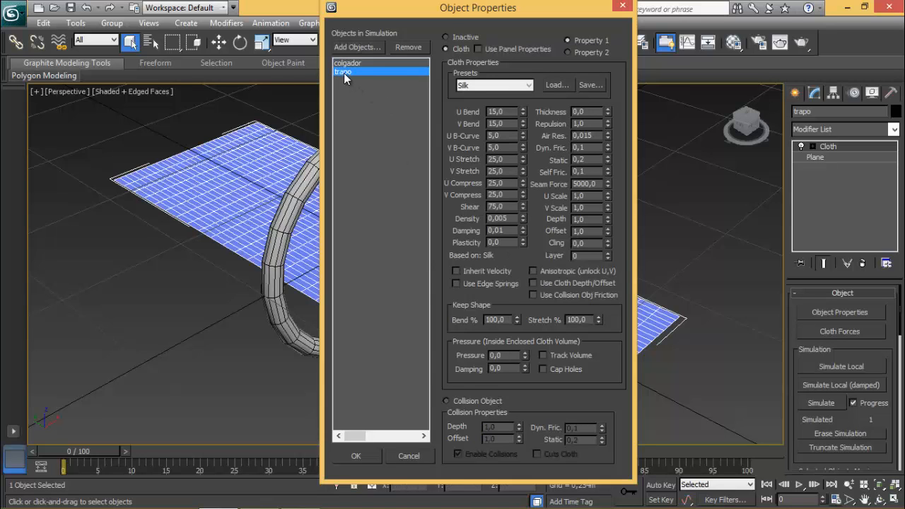
{"action": "left_click", "coordinate": [370, 456]}
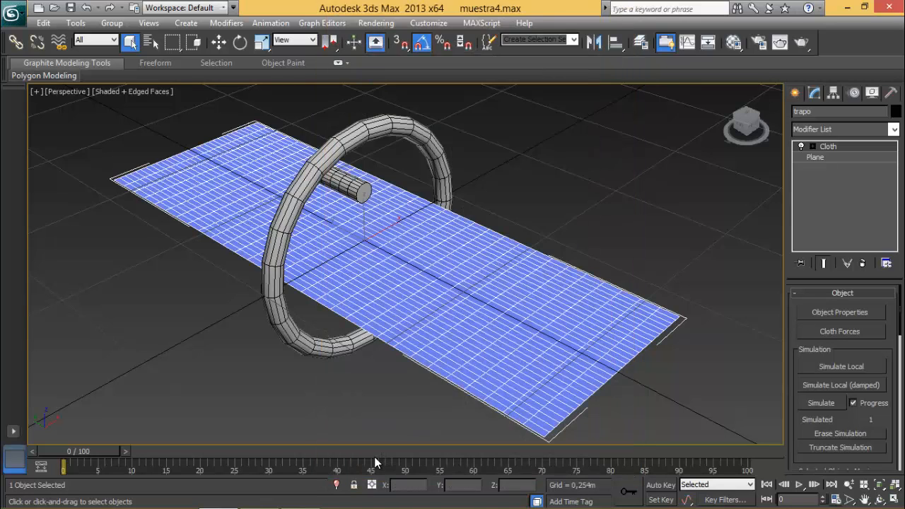
Step: Test the fall of trapo with Simulate Local, stop it and reset the cloth's state
{"action": "middle_click_drag", "start_coordinate": [481, 372], "coordinate": [453, 362]}
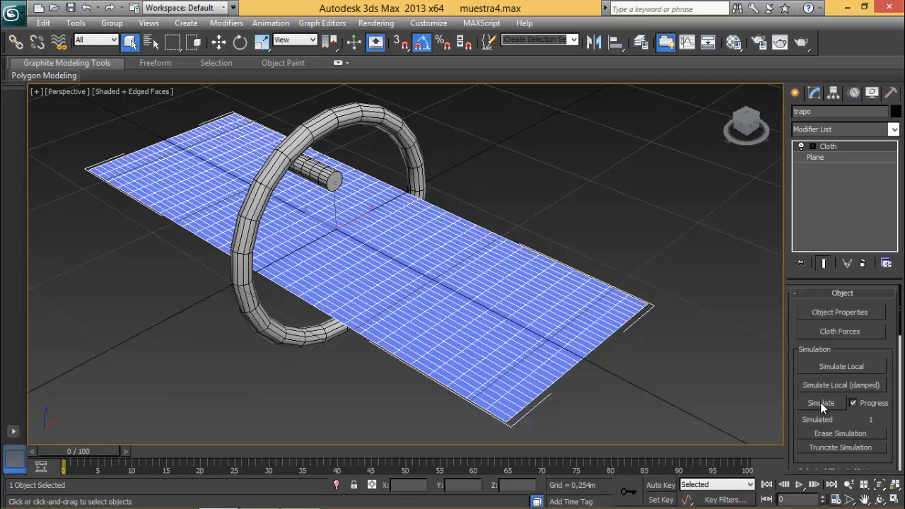
{"action": "left_click", "coordinate": [858, 367]}
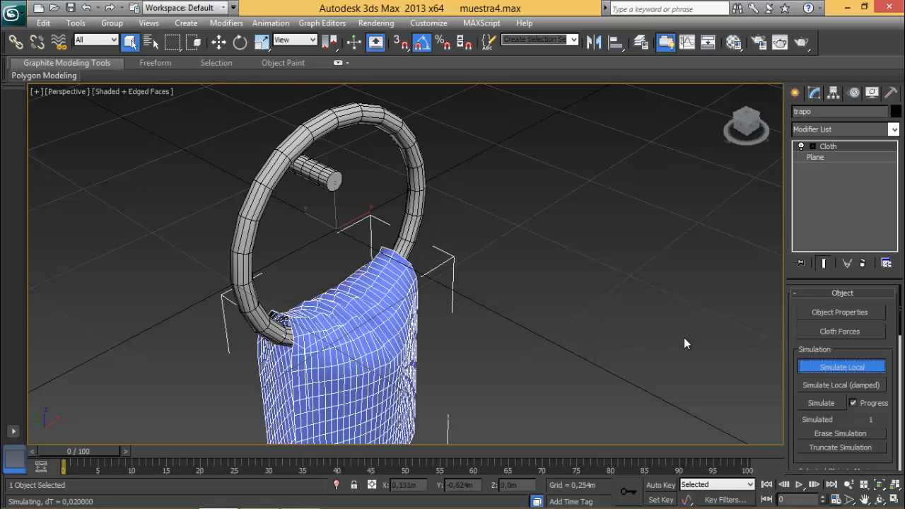
{"action": "left_click", "coordinate": [824, 366]}
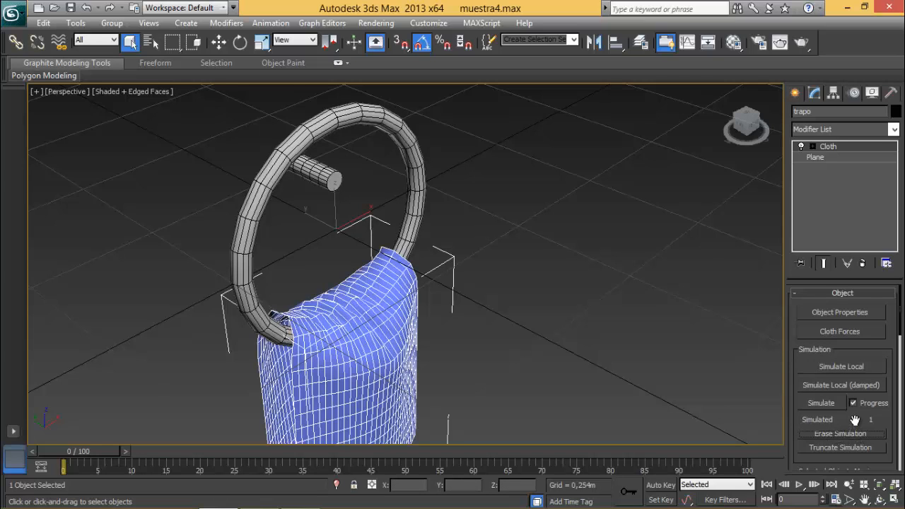
{"action": "scroll", "coordinate": [855, 421], "scroll_direction": "down", "scroll_amount": 3}
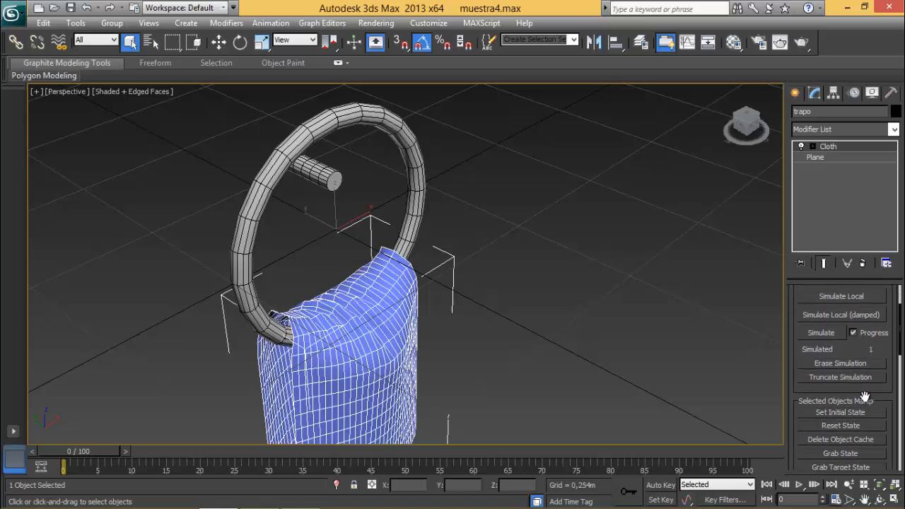
{"action": "left_click", "coordinate": [858, 427]}
Step: Test trapo with Simulate Local (damped), stop it and reset the cloth's state
{"action": "scroll", "coordinate": [866, 406], "scroll_direction": "up", "scroll_amount": 2}
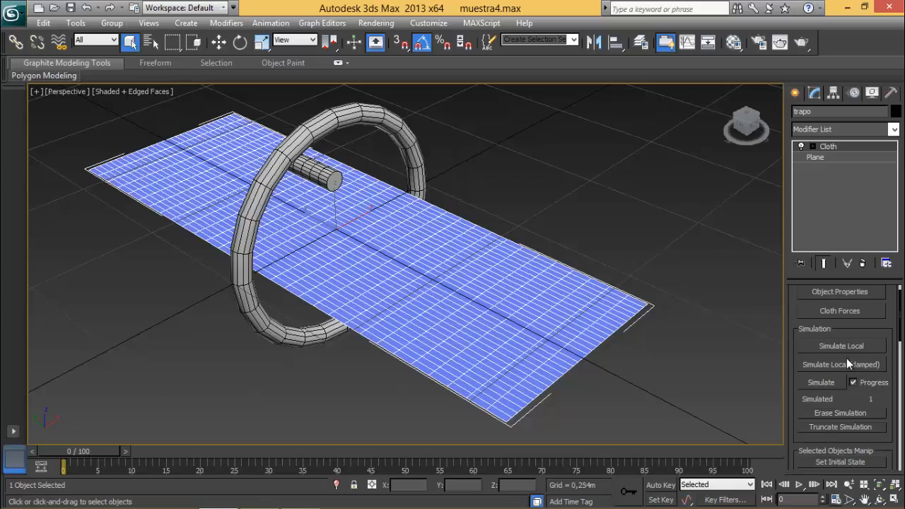
{"action": "left_click", "coordinate": [847, 364]}
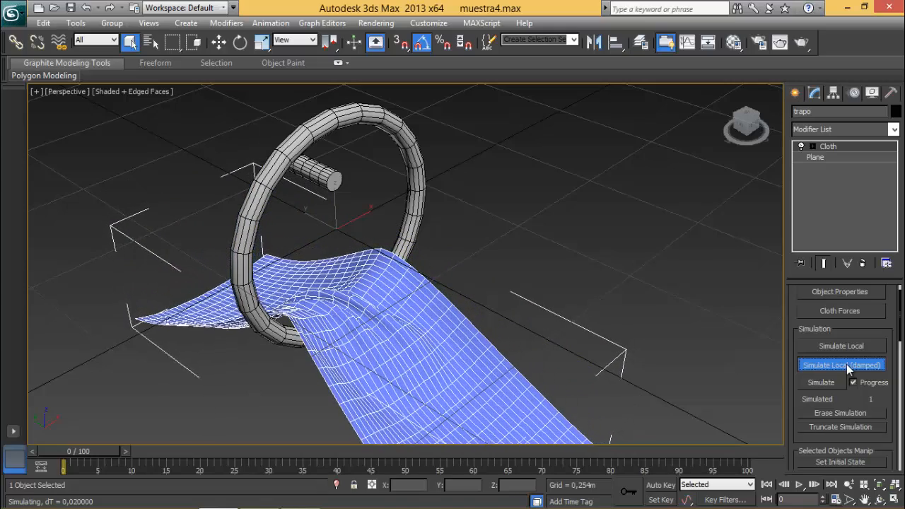
{"action": "left_click", "coordinate": [848, 366]}
{"action": "left_click_drag", "start_coordinate": [846, 403], "coordinate": [851, 332]}
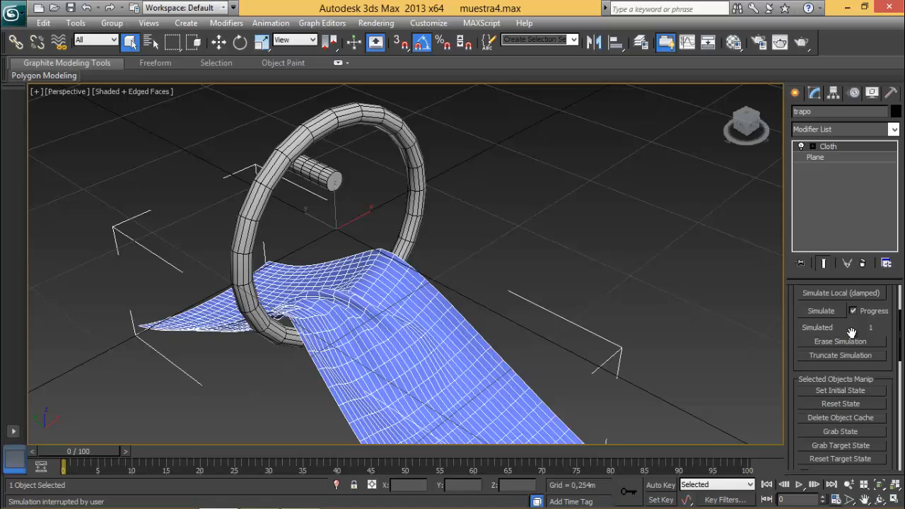
{"action": "left_click", "coordinate": [841, 403]}
{"action": "left_click_drag", "start_coordinate": [863, 333], "coordinate": [861, 418]}
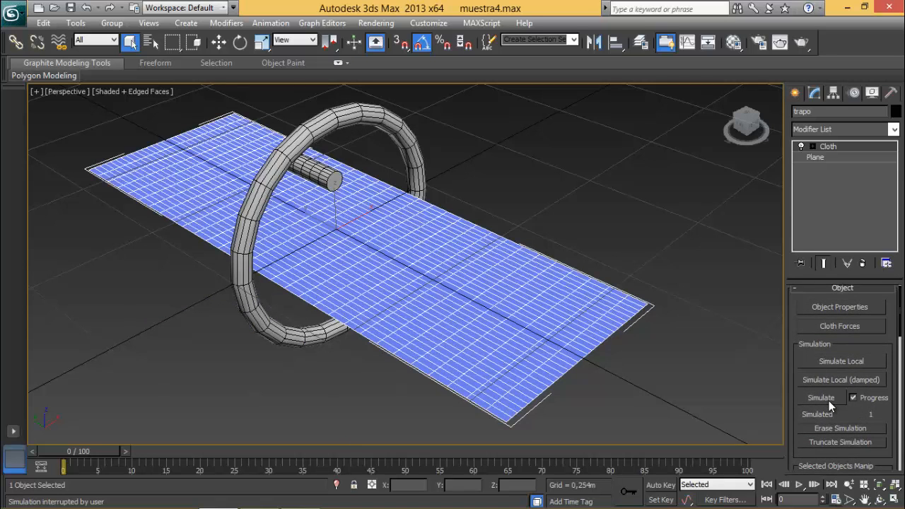
Step: Run the cloth simulation with the animated torus for a few frames, cancel it and examine the folds from several angles
{"action": "left_click", "coordinate": [829, 399]}
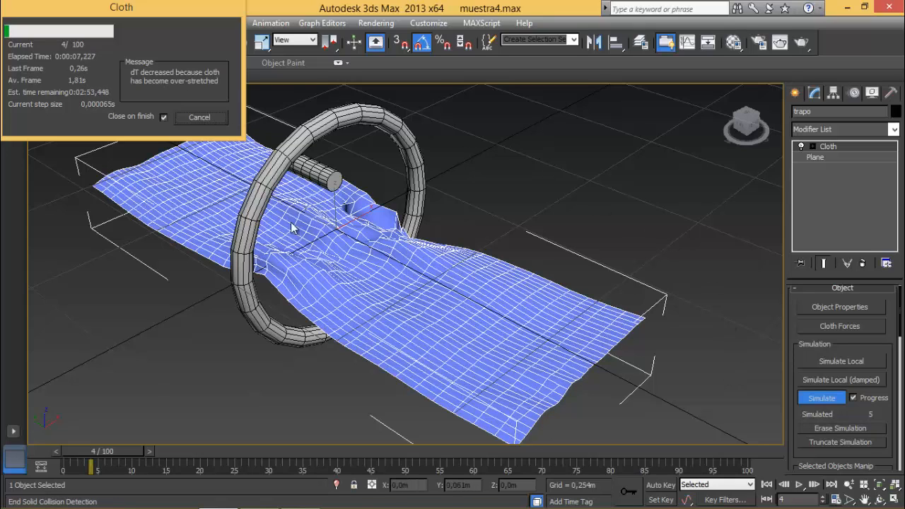
{"action": "left_click", "coordinate": [201, 121]}
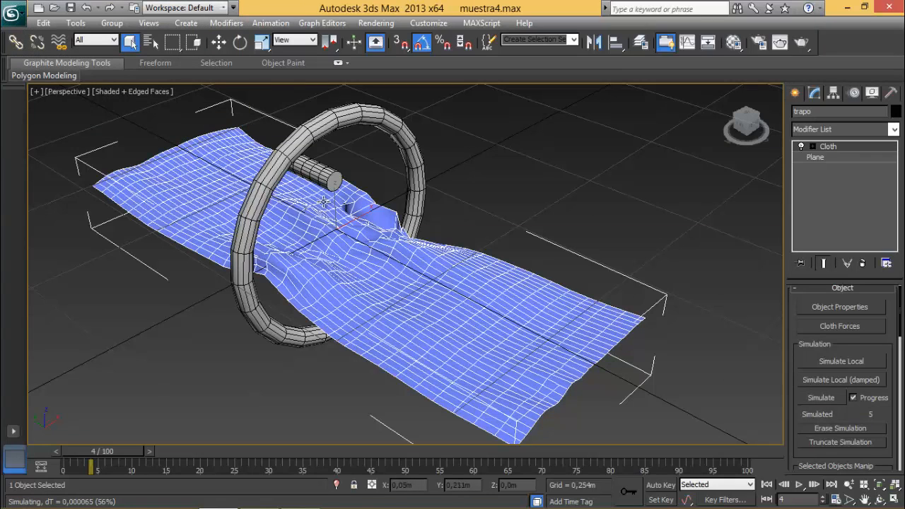
{"action": "left_click", "coordinate": [880, 500]}
{"action": "mouse_move", "coordinate": [406, 259]}
{"action": "left_mouse_down"}
{"action": "mouse_move", "coordinate": [332, 256]}
{"action": "mouse_move", "coordinate": [297, 233]}
{"action": "mouse_move", "coordinate": [255, 185]}
{"action": "mouse_move", "coordinate": [232, 137]}
{"action": "mouse_move", "coordinate": [297, 198]}
{"action": "mouse_move", "coordinate": [414, 258]}
{"action": "mouse_move", "coordinate": [395, 254]}
{"action": "left_mouse_up"}
{"action": "right_click", "coordinate": [396, 254]}
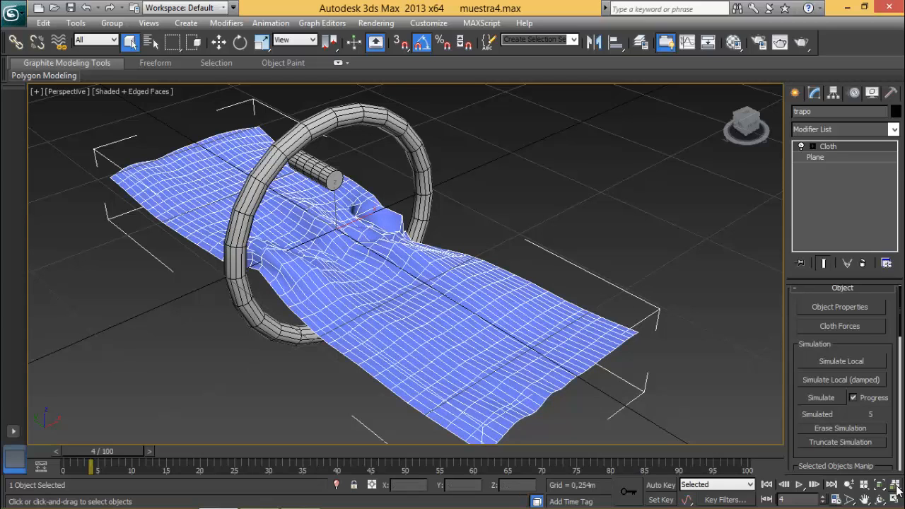
{"action": "left_click", "coordinate": [880, 500]}
{"action": "left_click_drag", "start_coordinate": [453, 258], "coordinate": [469, 248]}
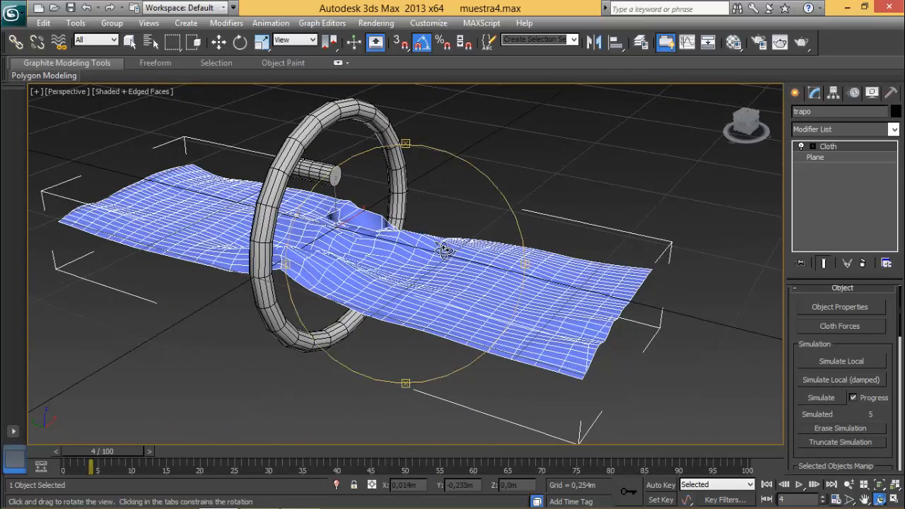
{"action": "right_click", "coordinate": [445, 249]}
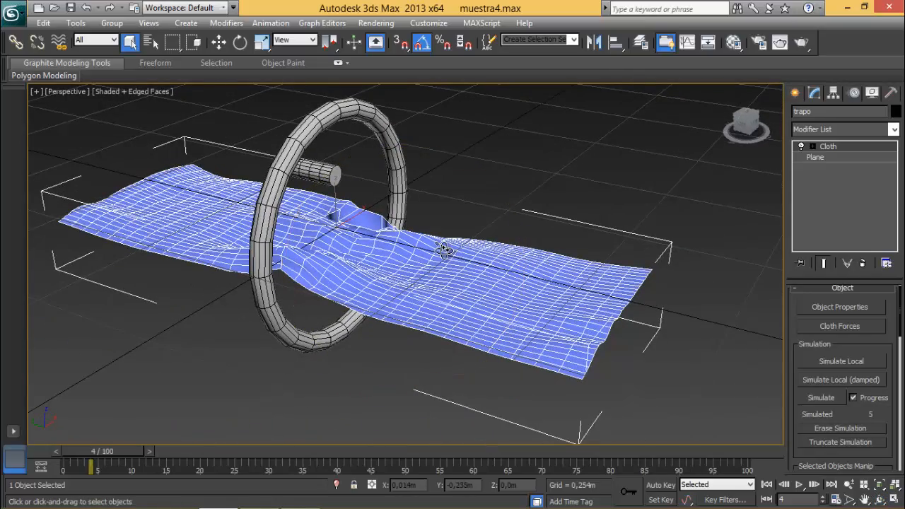
Step: Turn off Self Collision and Check Intersections in the Cloth simulation parameters and erase the existing simulation
{"action": "scroll", "coordinate": [827, 389], "scroll_direction": "down", "scroll_amount": 1}
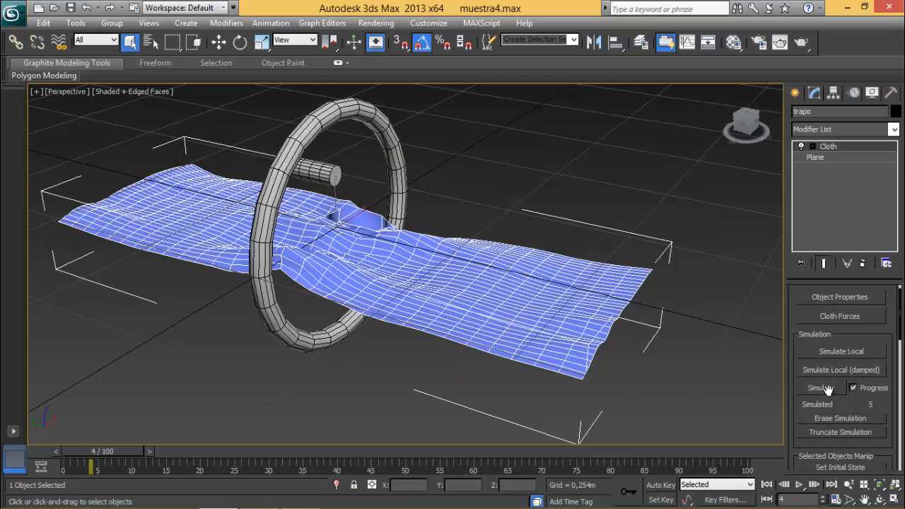
{"action": "scroll", "coordinate": [826, 399], "scroll_direction": "down", "scroll_amount": 8}
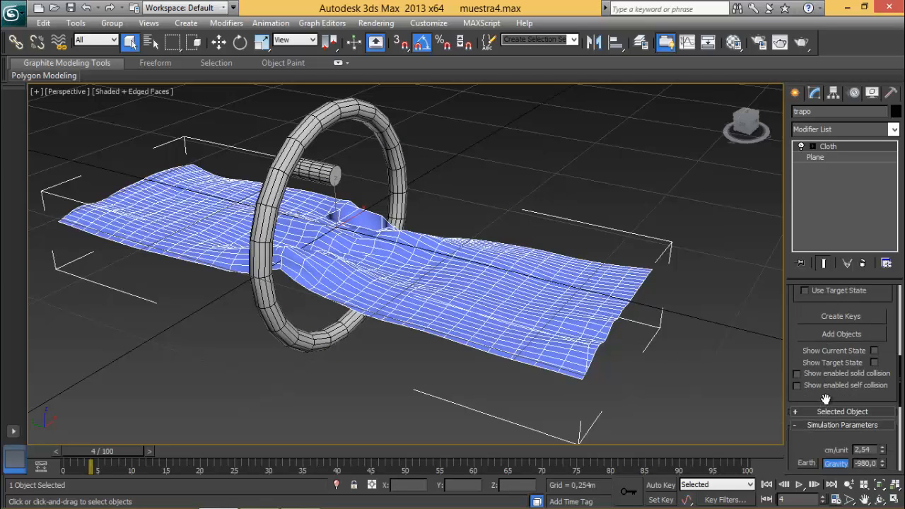
{"action": "scroll", "coordinate": [826, 399], "scroll_direction": "down", "scroll_amount": 10}
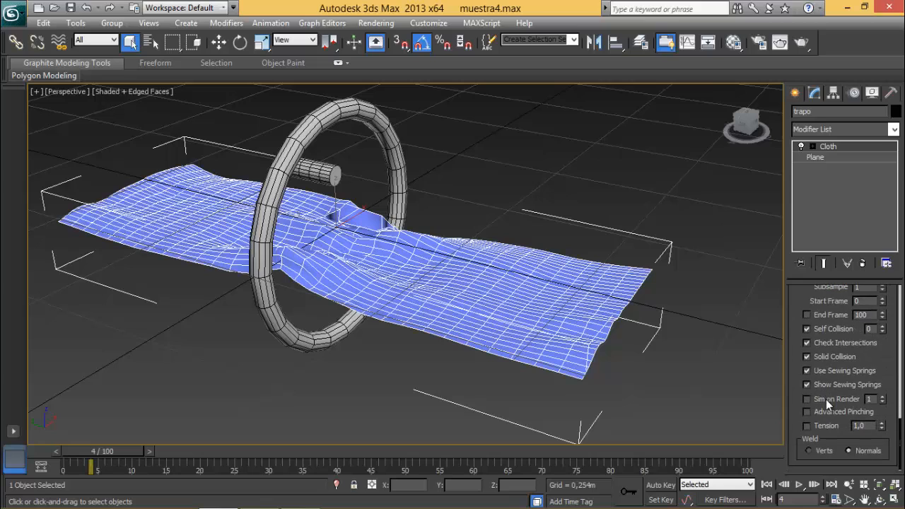
{"action": "scroll", "coordinate": [827, 398], "scroll_direction": "up", "scroll_amount": 2}
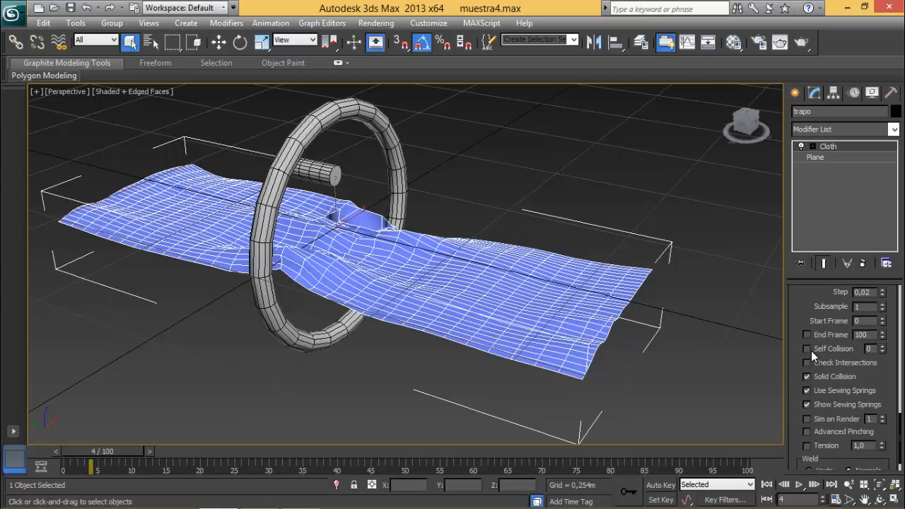
{"action": "scroll", "coordinate": [826, 309], "scroll_direction": "up", "scroll_amount": 15}
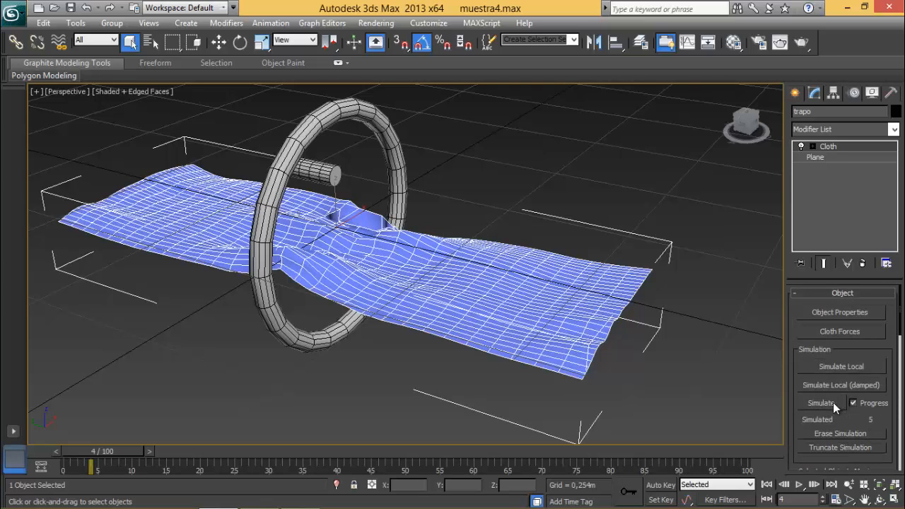
{"action": "left_click", "coordinate": [833, 435]}
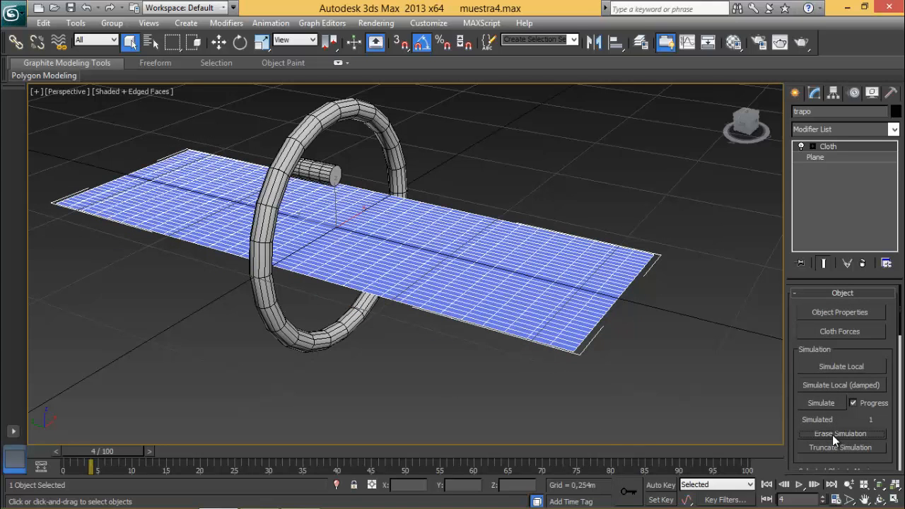
Step: Try the cloth simulation without self collision, cancel it after a few frames and erase the simulation
{"action": "left_click", "coordinate": [829, 404]}
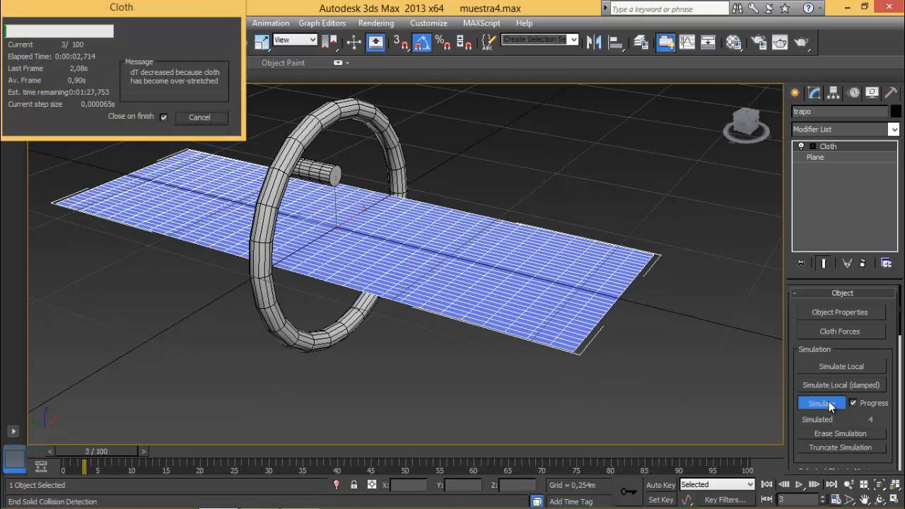
{"action": "left_click", "coordinate": [199, 117]}
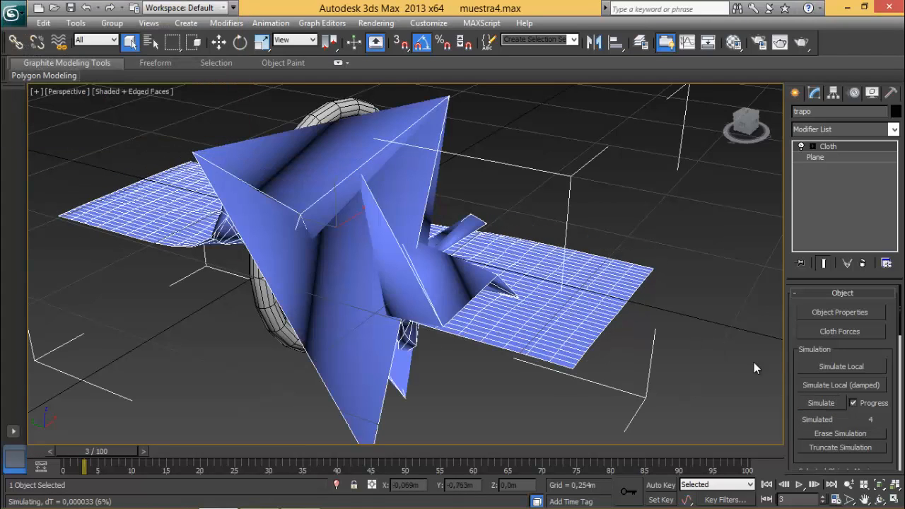
{"action": "left_click", "coordinate": [843, 432]}
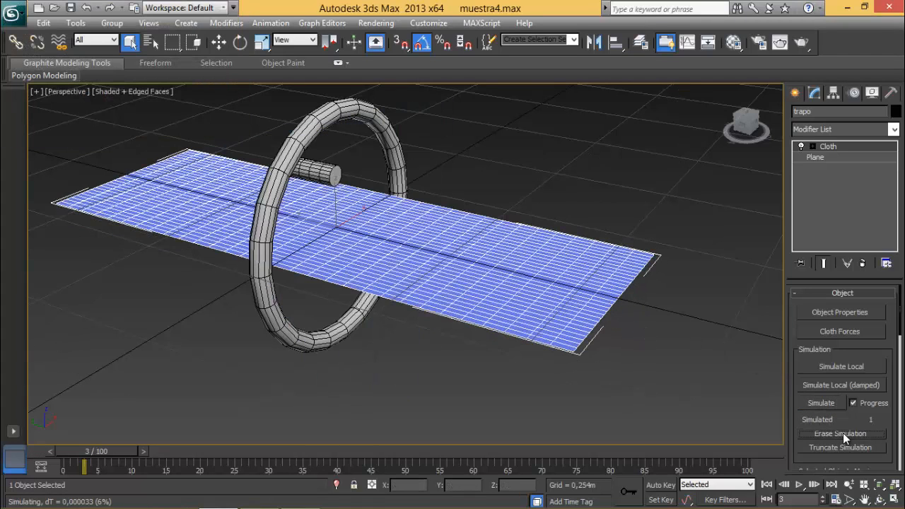
Step: Try simulating the cloth with the shrinking torus, cancel partway, erase the simulation and return to frame 0
{"action": "left_click", "coordinate": [821, 404]}
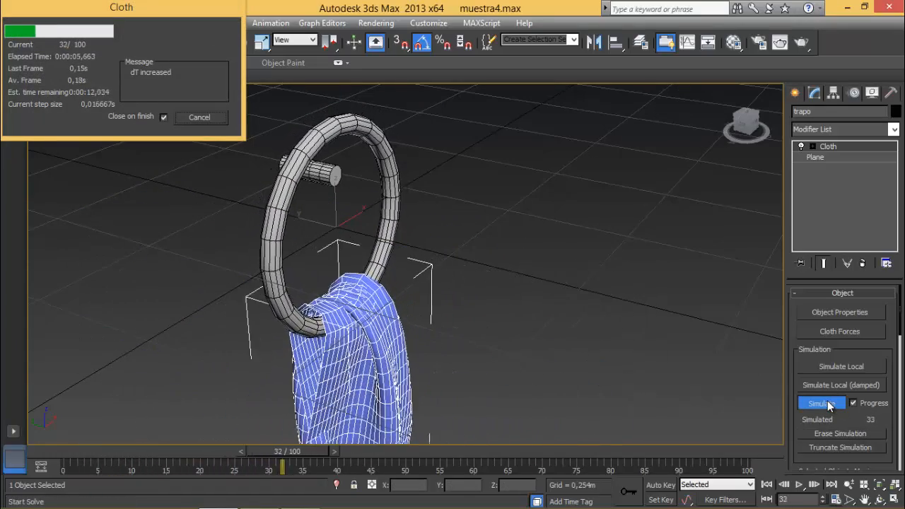
{"action": "left_click", "coordinate": [198, 118]}
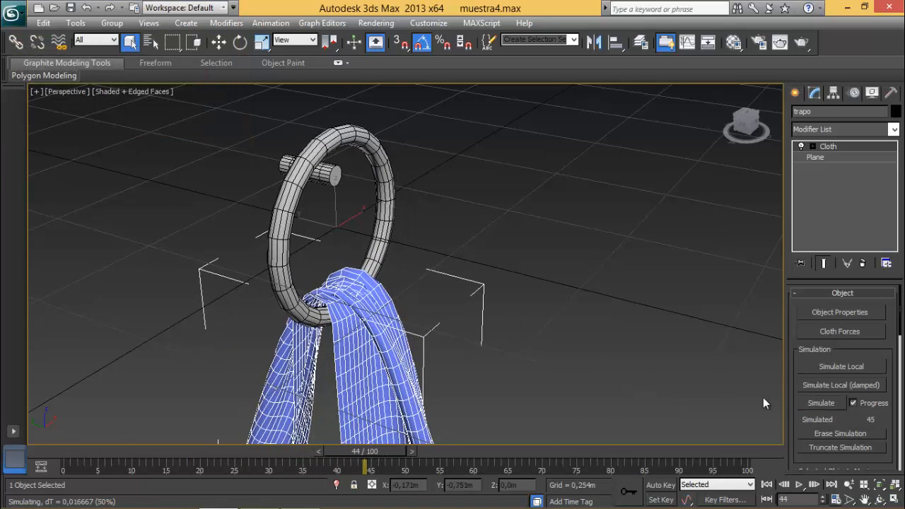
{"action": "left_click", "coordinate": [840, 435]}
{"action": "mouse_move", "coordinate": [470, 308]}
{"action": "middle_mouse_down", "text": "alt"}
{"action": "mouse_move", "coordinate": [444, 313]}
{"action": "mouse_move", "coordinate": [453, 317]}
{"action": "middle_mouse_up", "text": "alt"}
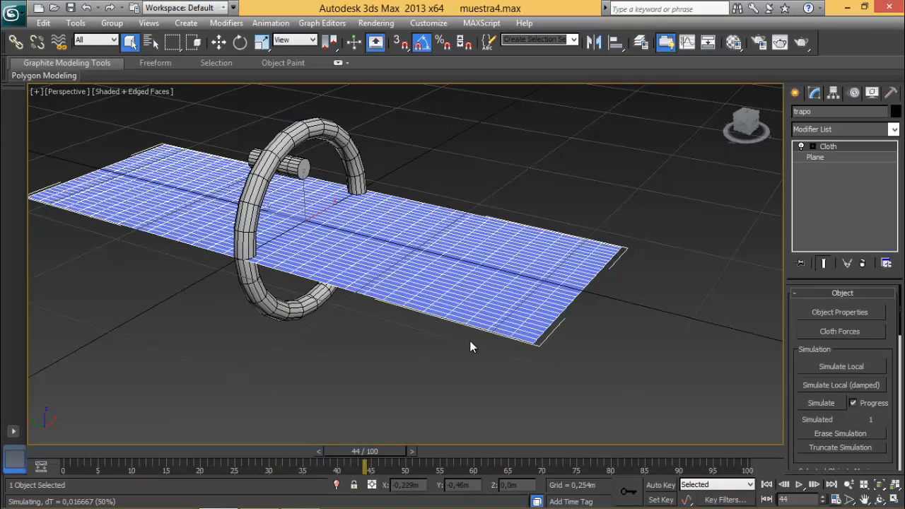
{"action": "left_click", "coordinate": [767, 484]}
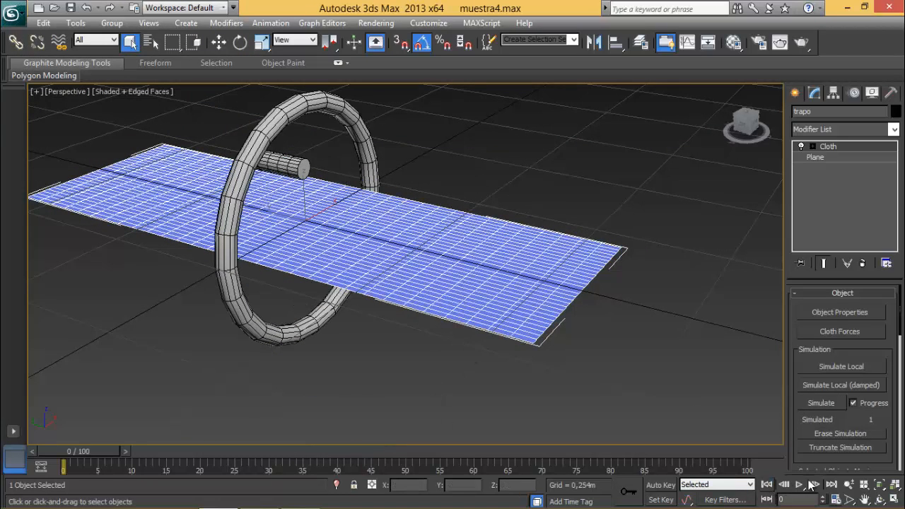
Step: Review the Cloth simulation parameters, run a short trial simulation from frame 0 and erase it
{"action": "scroll", "coordinate": [865, 456], "scroll_direction": "down", "scroll_amount": 6}
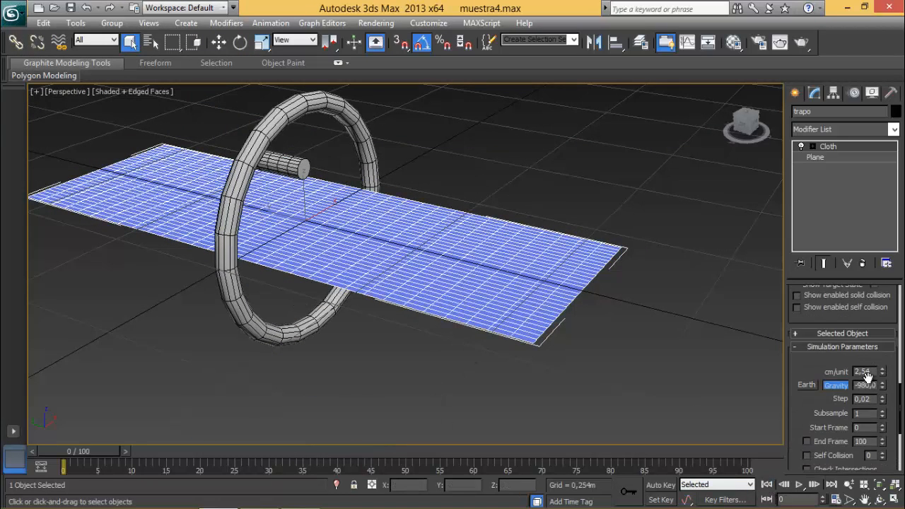
{"action": "scroll", "coordinate": [867, 377], "scroll_direction": "down", "scroll_amount": 6}
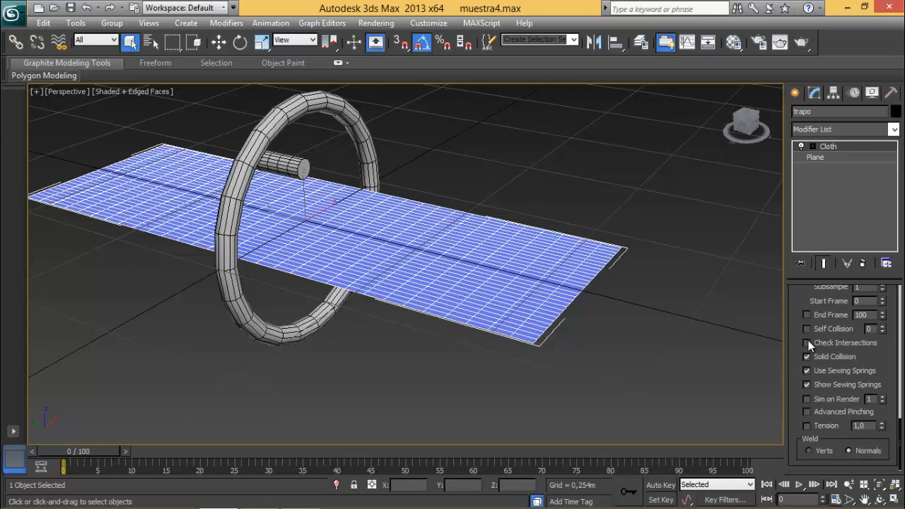
{"action": "scroll", "coordinate": [806, 331], "scroll_direction": "up", "scroll_amount": 10}
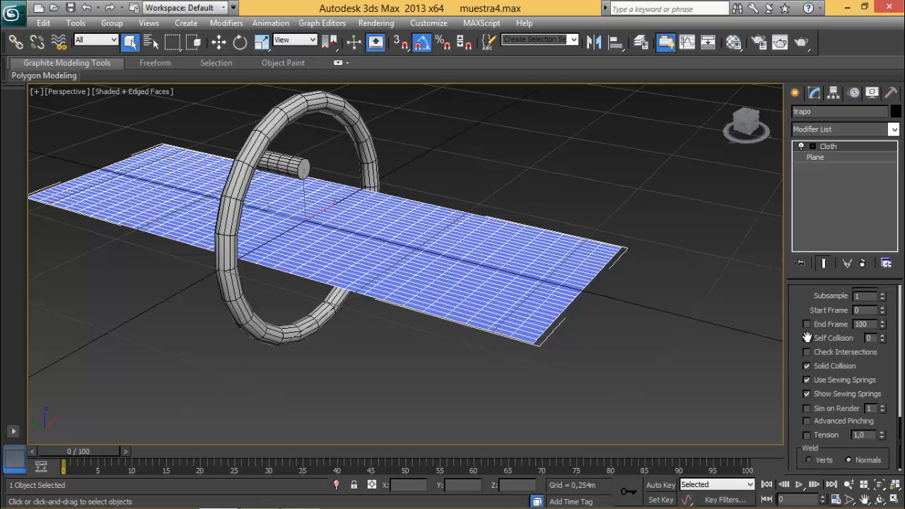
{"action": "scroll", "coordinate": [798, 355], "scroll_direction": "up", "scroll_amount": 1}
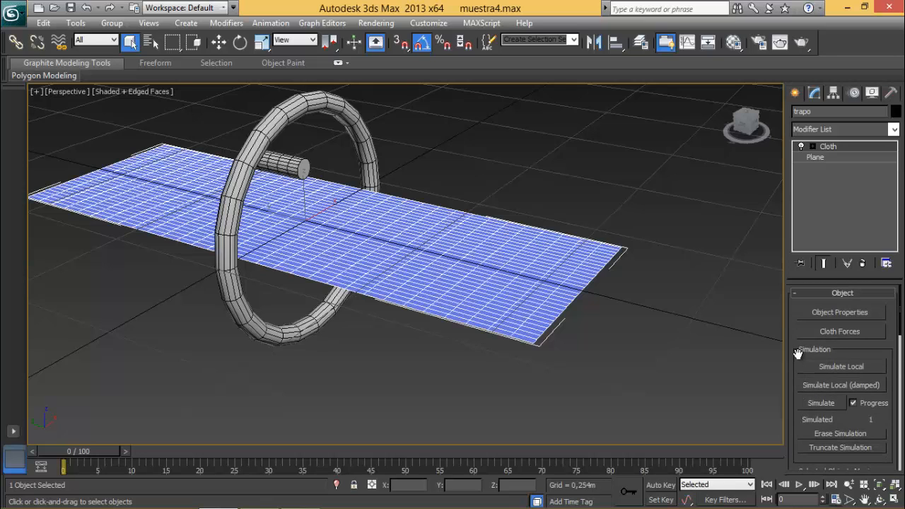
{"action": "scroll", "coordinate": [798, 354], "scroll_direction": "down", "scroll_amount": 3}
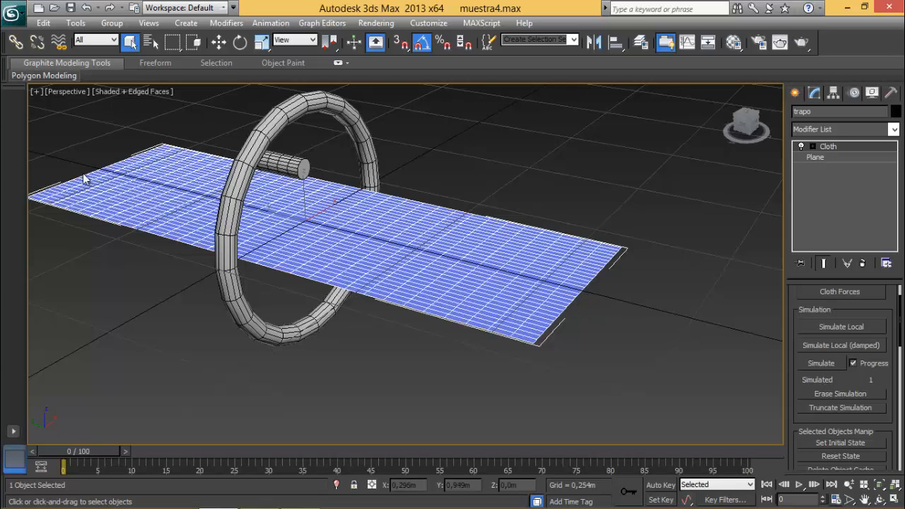
{"action": "left_click", "coordinate": [821, 364]}
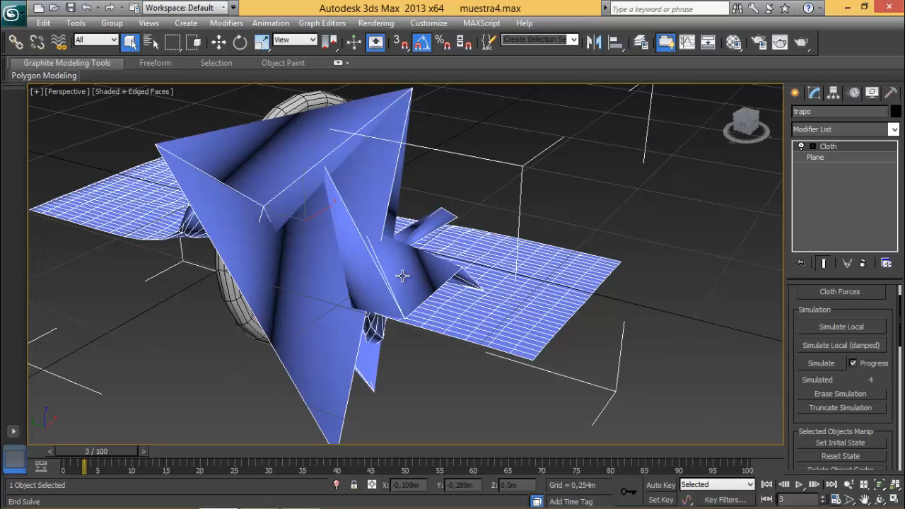
{"action": "left_click", "coordinate": [820, 397]}
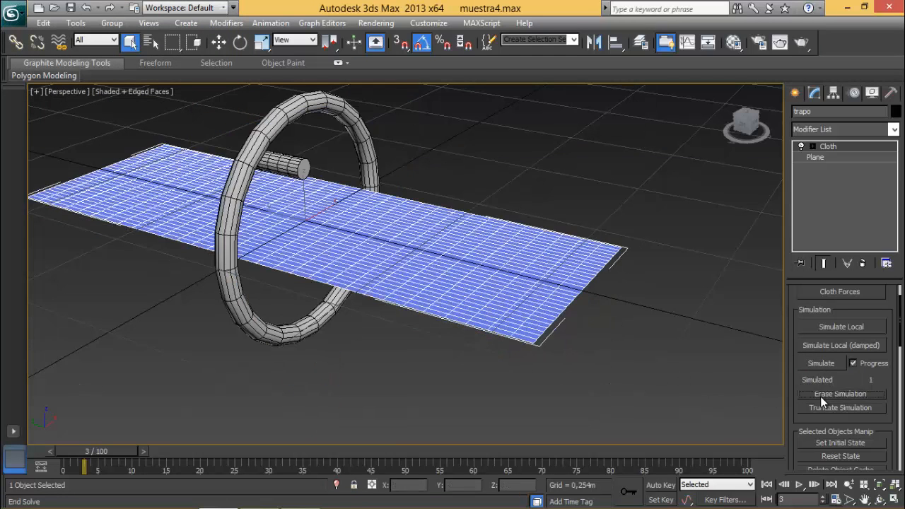
Step: Run the cloth simulation through frame 100 and examine how the trapo folds around the torus from several angles
{"action": "left_click", "coordinate": [821, 364]}
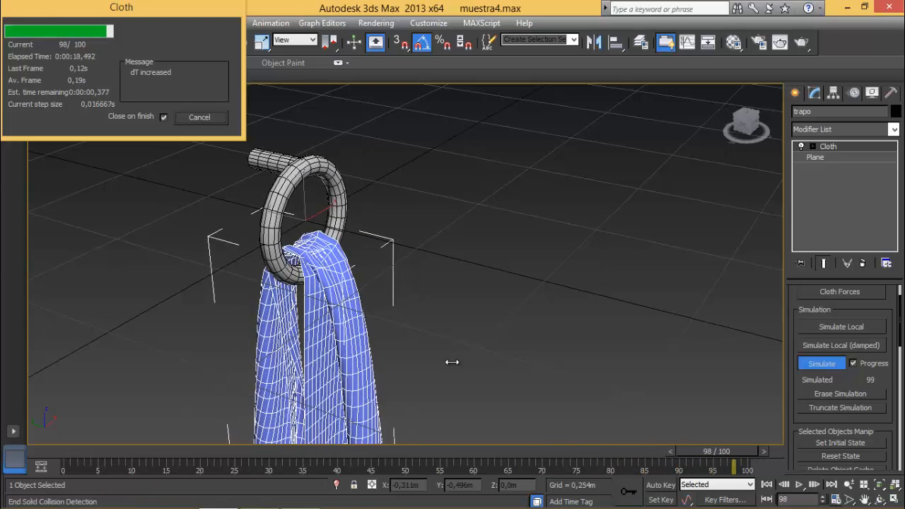
{"action": "left_click", "coordinate": [880, 499]}
{"action": "left_click_drag", "start_coordinate": [488, 359], "coordinate": [308, 259]}
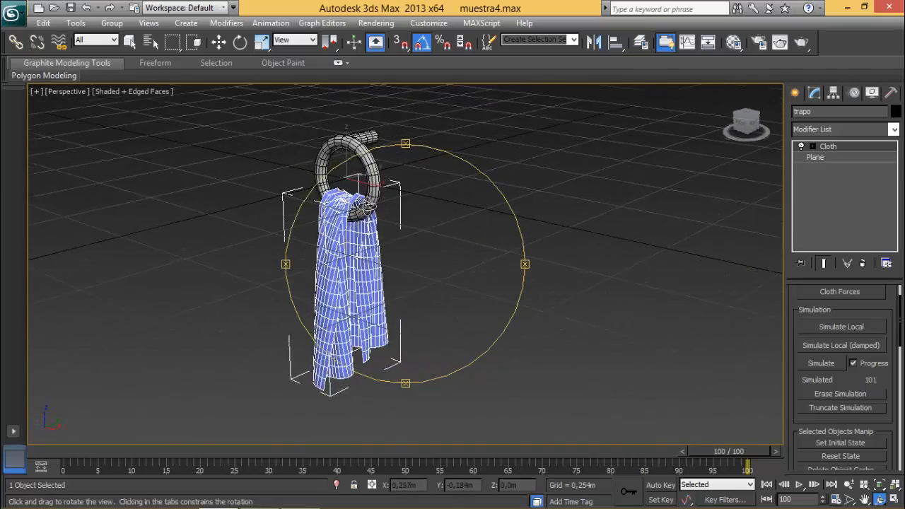
{"action": "scroll", "coordinate": [360, 210], "scroll_direction": "up", "scroll_amount": 5}
{"action": "left_click_drag", "start_coordinate": [360, 210], "coordinate": [441, 297]}
{"action": "scroll", "coordinate": [365, 265], "scroll_direction": "down", "scroll_amount": 4}
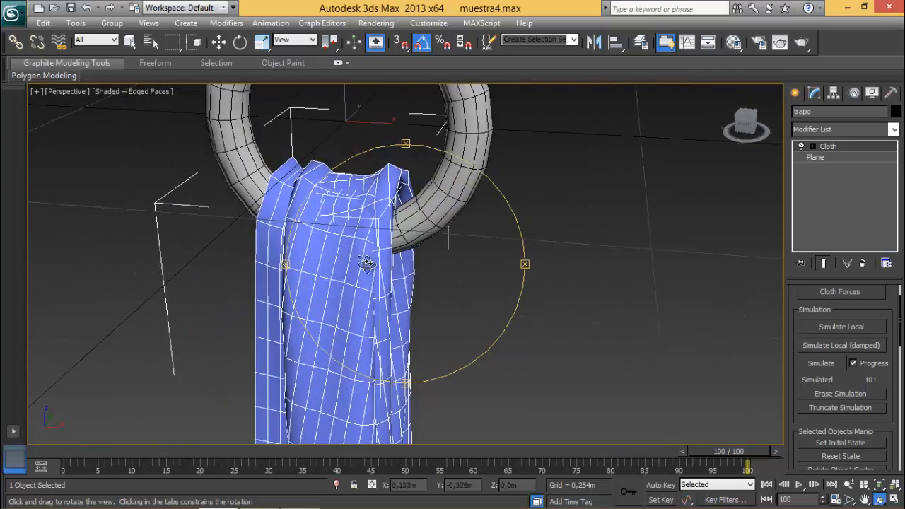
{"action": "left_click_drag", "start_coordinate": [366, 264], "coordinate": [383, 256]}
{"action": "right_click", "coordinate": [385, 215]}
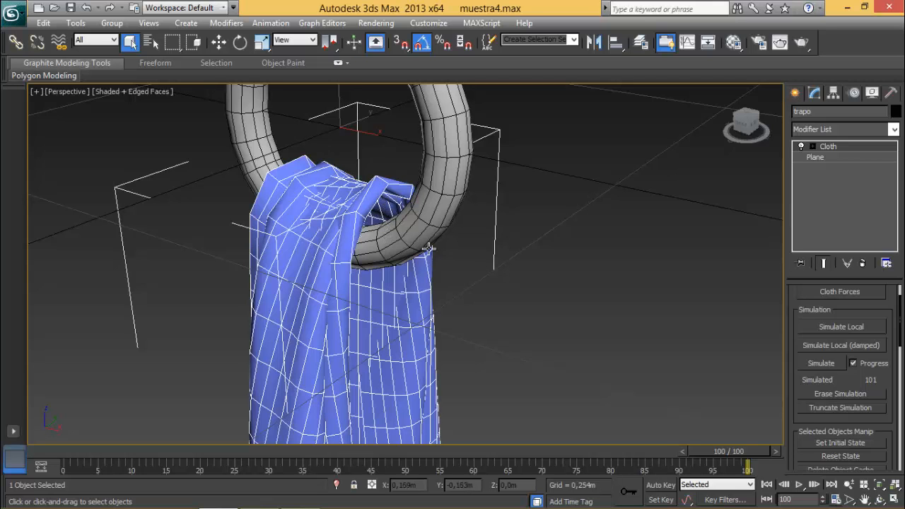
{"action": "left_click", "coordinate": [881, 500]}
{"action": "left_click_drag", "start_coordinate": [410, 231], "coordinate": [427, 219]}
{"action": "right_click", "coordinate": [429, 219]}
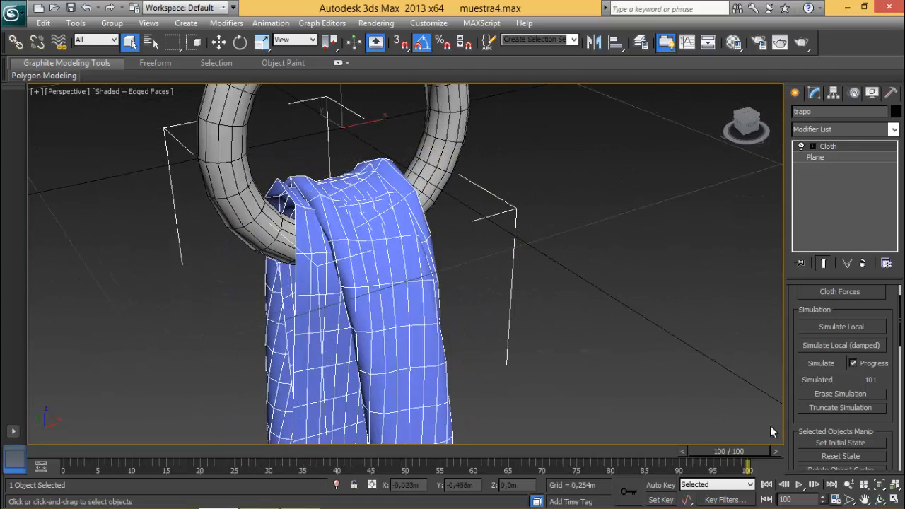
Step: Erase the simulation and return the animation to frame 0 with the whole cloth in view
{"action": "left_click", "coordinate": [831, 394]}
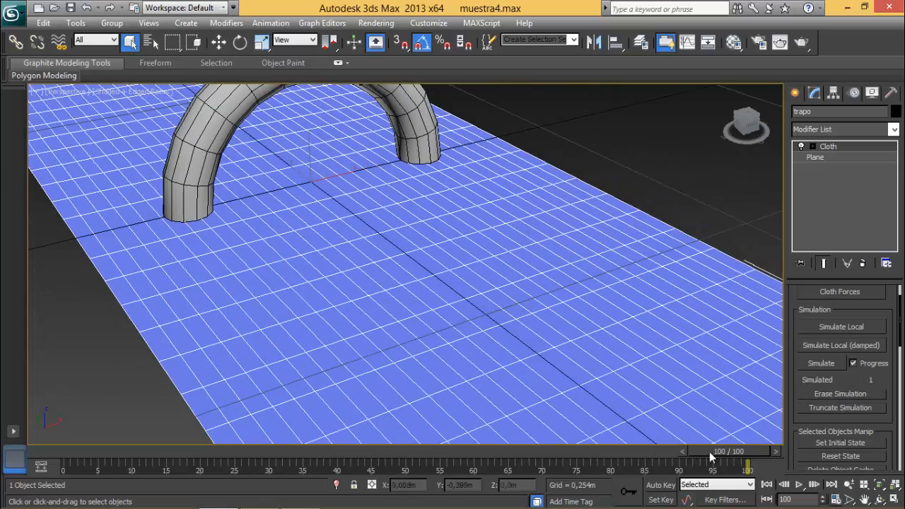
{"action": "left_click", "coordinate": [766, 484]}
{"action": "scroll", "coordinate": [464, 260], "scroll_direction": "down", "scroll_amount": 8}
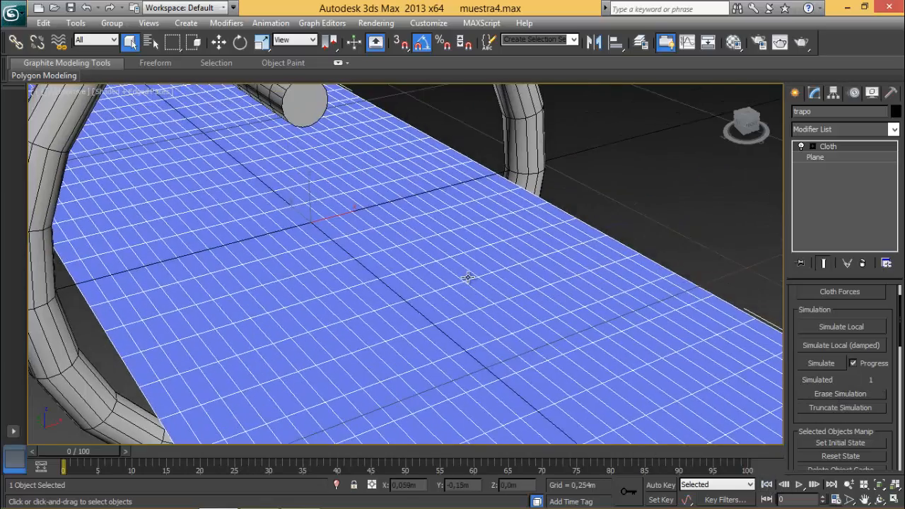
{"action": "scroll", "coordinate": [827, 326], "scroll_direction": "up", "scroll_amount": 2}
Step: Set the collision offset of colgador to 0,3 in the Cloth object properties
{"action": "left_click", "coordinate": [848, 312]}
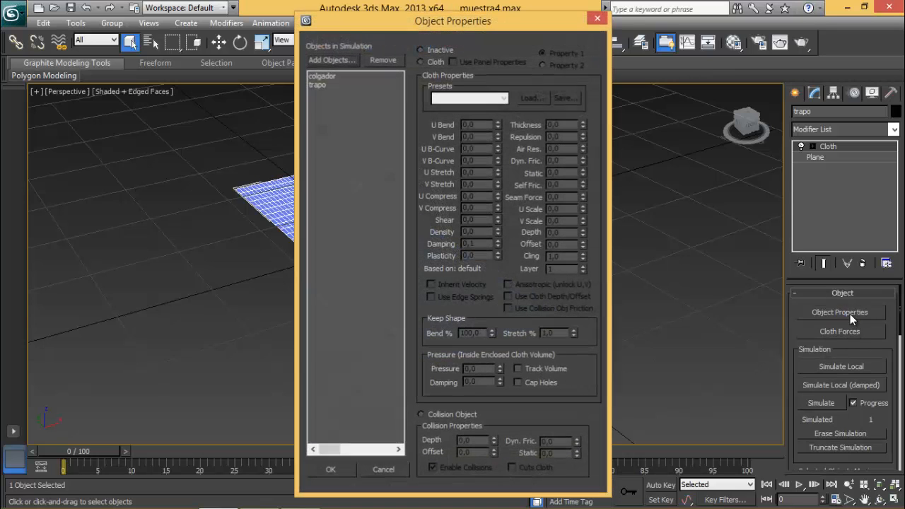
{"action": "left_click", "coordinate": [328, 76]}
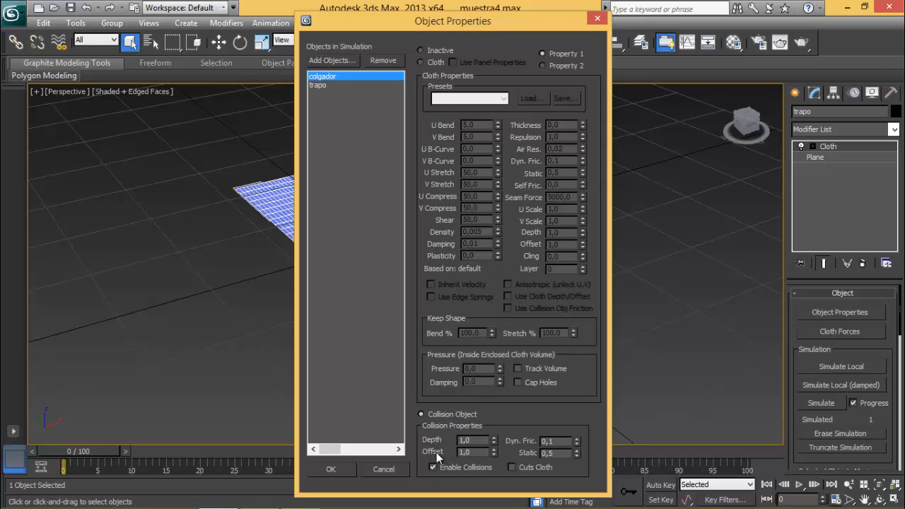
{"action": "left_click", "coordinate": [478, 454]}
{"action": "left_click", "coordinate": [345, 468]}
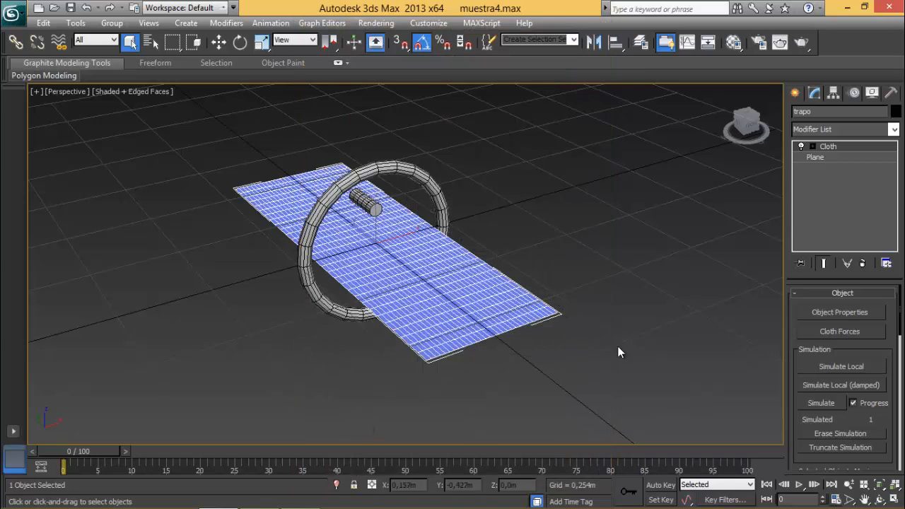
Step: Enable Self Collision in trapo's Cloth simulation parameters
{"action": "scroll", "coordinate": [838, 410], "scroll_direction": "down", "scroll_amount": 10}
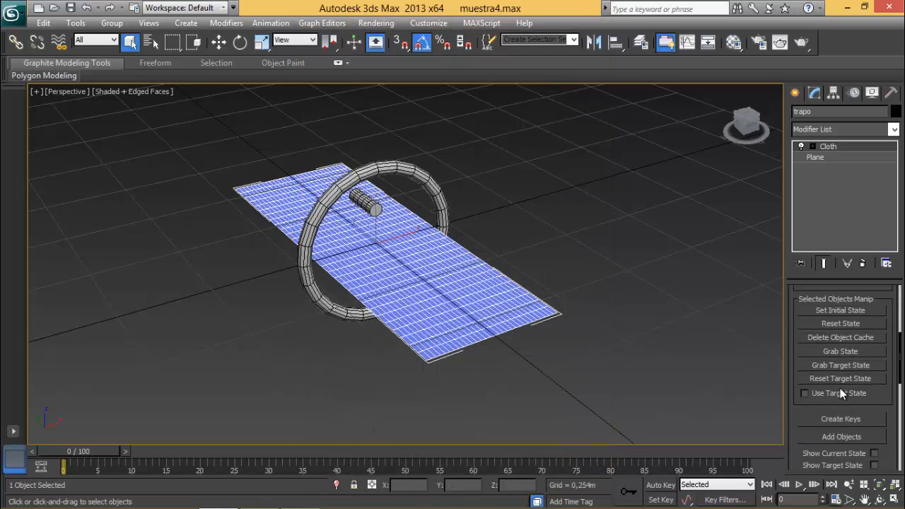
{"action": "scroll", "coordinate": [840, 388], "scroll_direction": "down", "scroll_amount": 2}
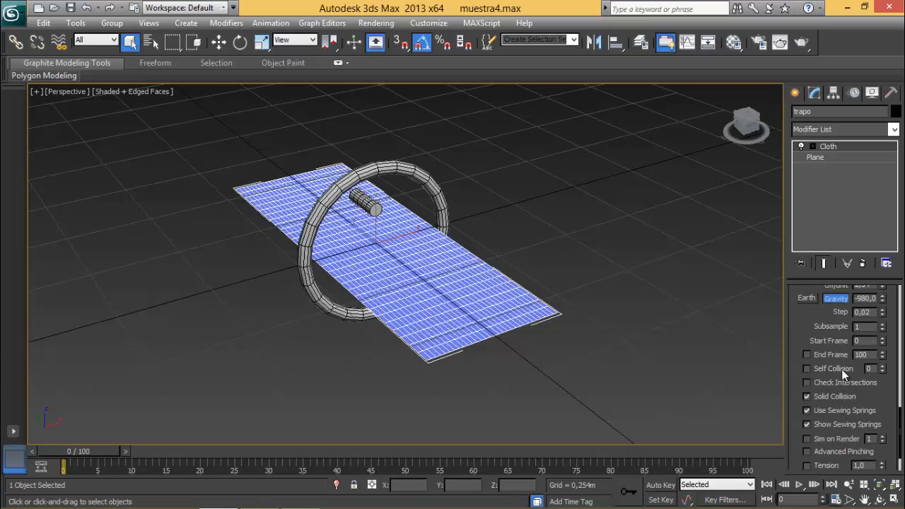
{"action": "left_click", "coordinate": [807, 368]}
{"action": "middle_click_drag", "start_coordinate": [543, 305], "coordinate": [544, 298]}
{"action": "scroll", "coordinate": [819, 323], "scroll_direction": "up", "scroll_amount": 10}
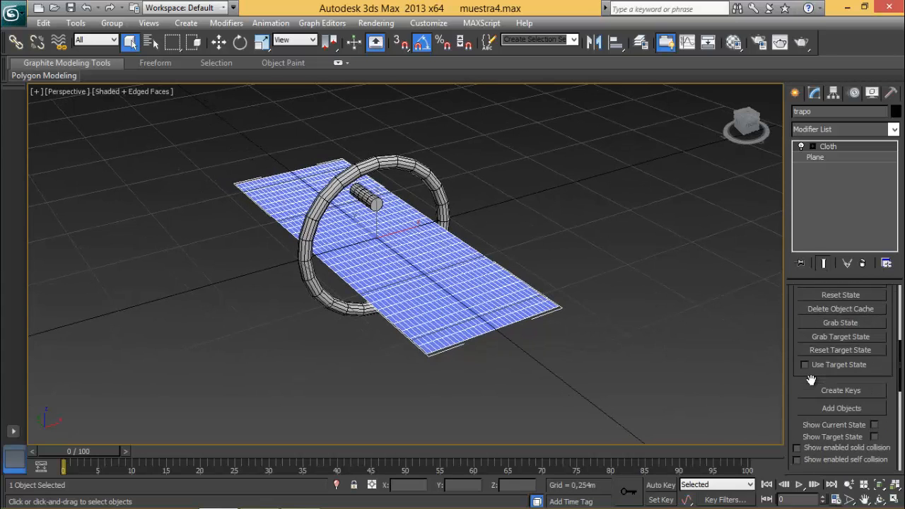
{"action": "scroll", "coordinate": [811, 380], "scroll_direction": "up", "scroll_amount": 2}
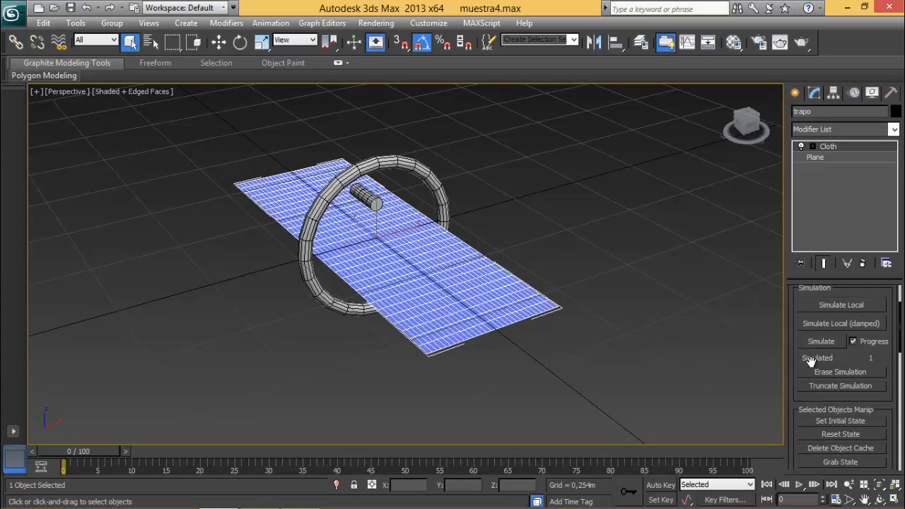
Step: Try the self-colliding cloth simulation twice, erasing it between attempts, cancel the second run and return to frame 0
{"action": "left_click", "coordinate": [820, 341]}
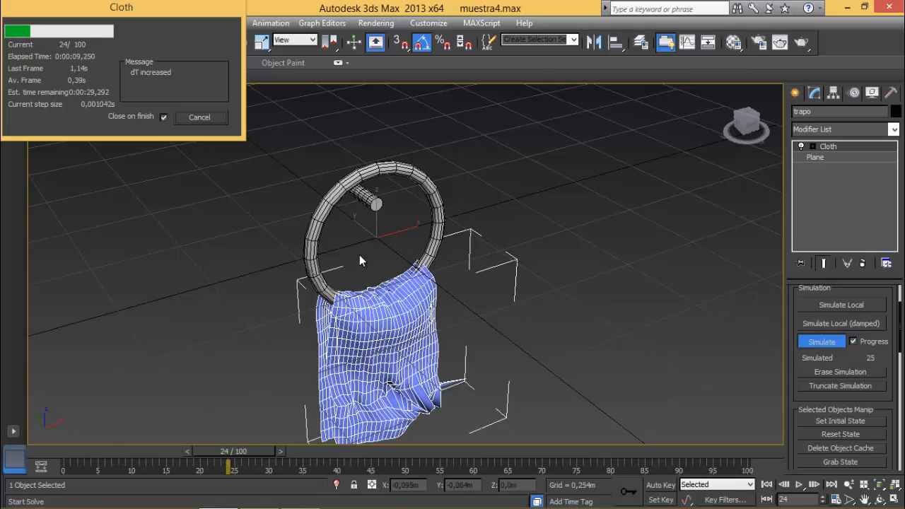
{"action": "left_click", "coordinate": [209, 118]}
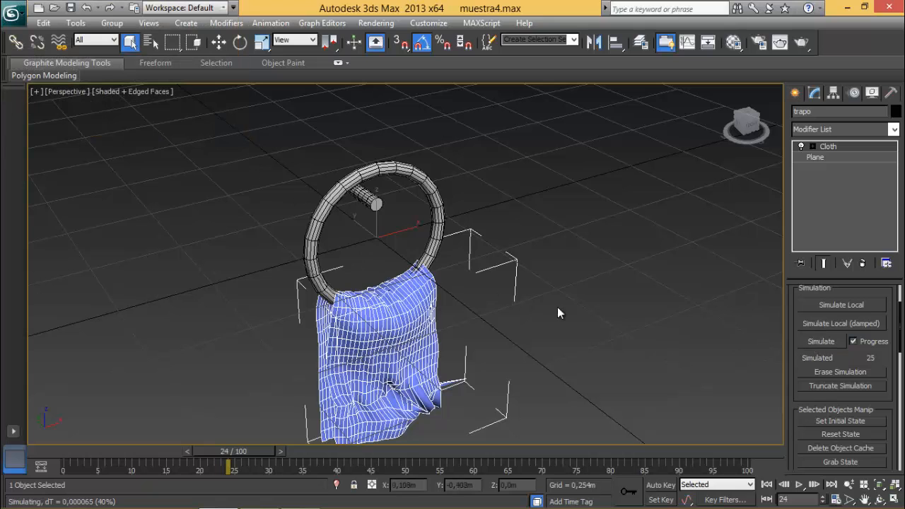
{"action": "left_click", "coordinate": [839, 372]}
{"action": "left_click", "coordinate": [824, 342]}
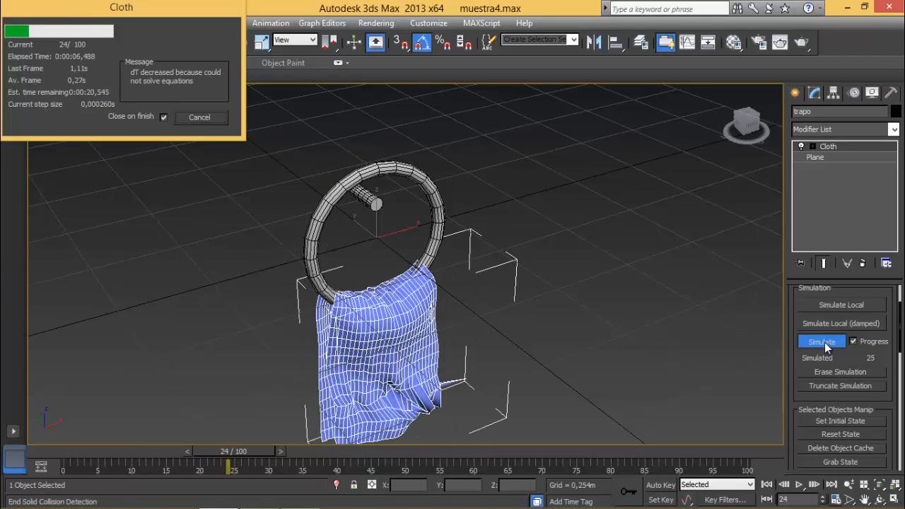
{"action": "left_click", "coordinate": [200, 118]}
{"action": "left_click", "coordinate": [766, 486]}
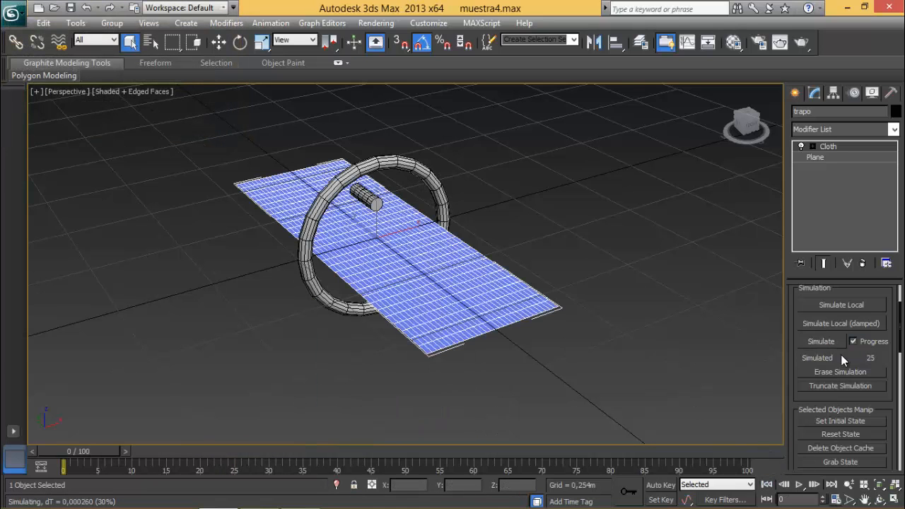
Step: Select the colgador torus and set its collision offset to 0,5 in the Cloth object properties
{"action": "scroll", "coordinate": [834, 385], "scroll_direction": "up", "scroll_amount": 2}
{"action": "left_click", "coordinate": [418, 173]}
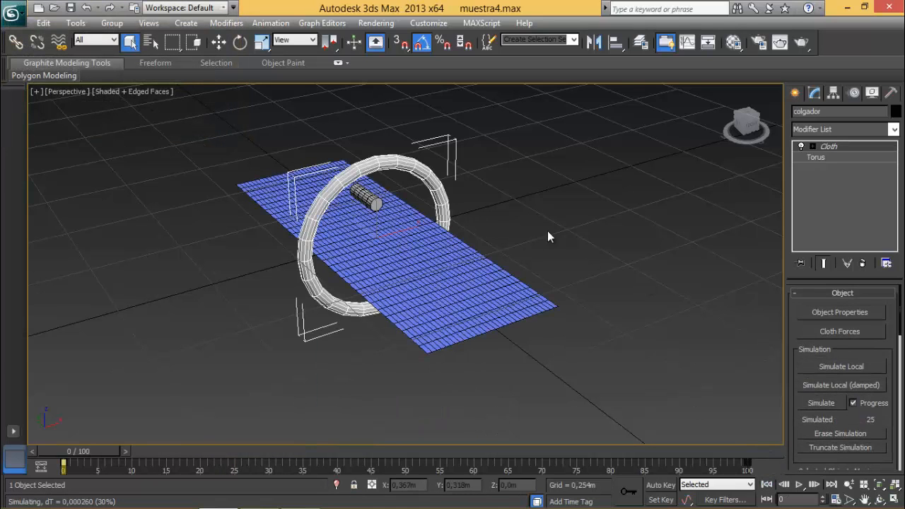
{"action": "left_click", "coordinate": [840, 312]}
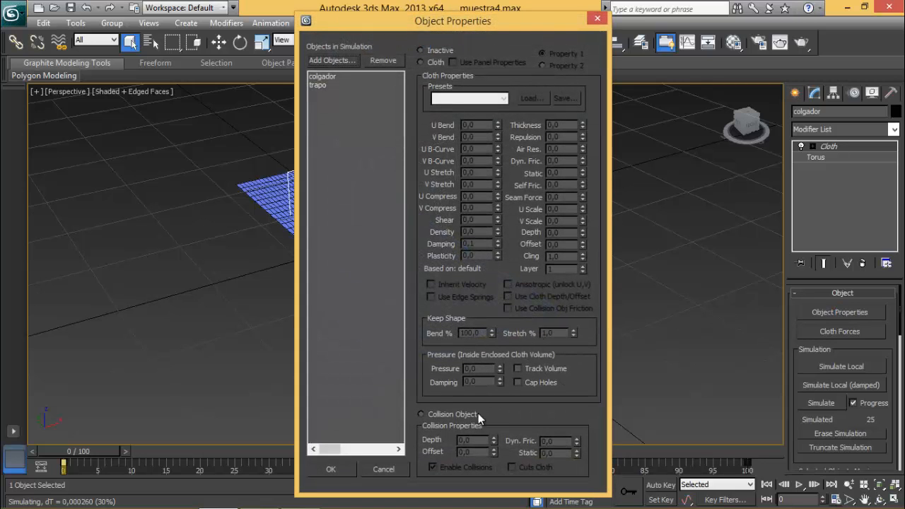
{"action": "left_click", "coordinate": [322, 77]}
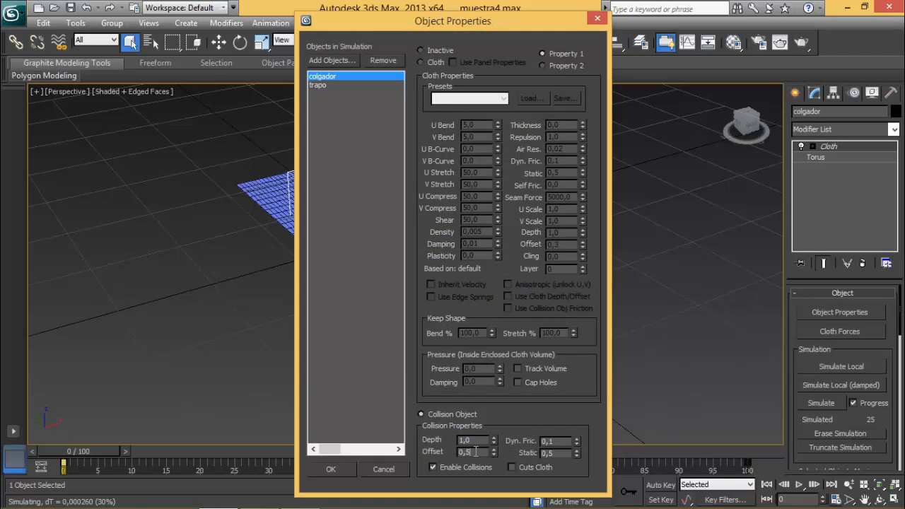
{"action": "left_click", "coordinate": [341, 469]}
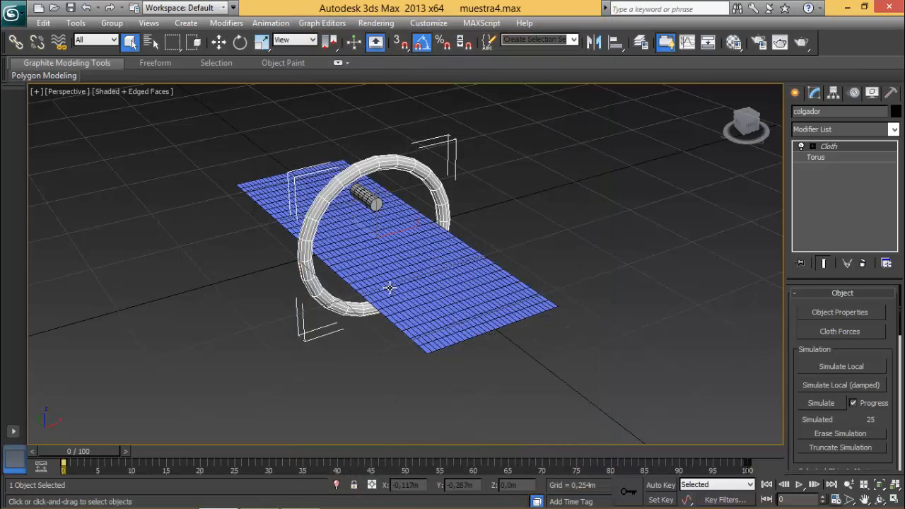
Step: Select the trapo cloth, try the simulation with self collision, then cancel it and erase the simulated frames
{"action": "right_click", "coordinate": [431, 301]}
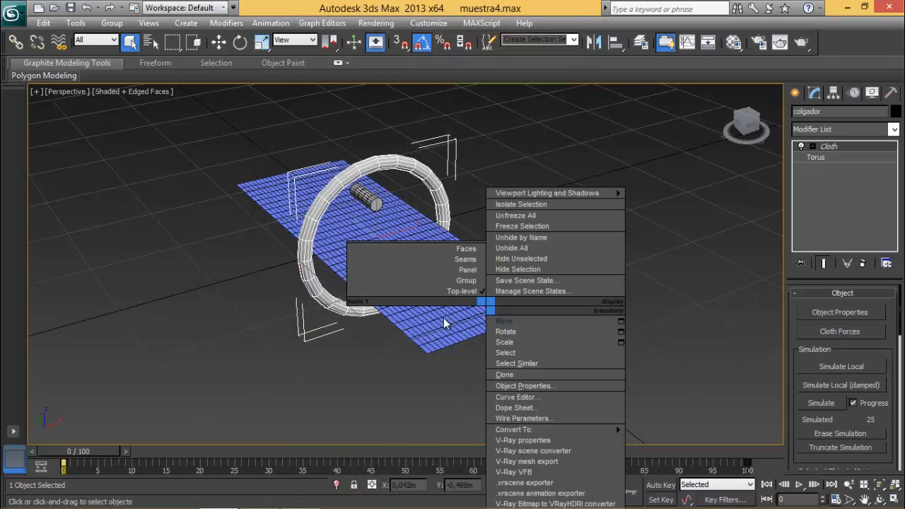
{"action": "left_click", "coordinate": [461, 312]}
{"action": "scroll", "coordinate": [856, 422], "scroll_direction": "down", "scroll_amount": 15}
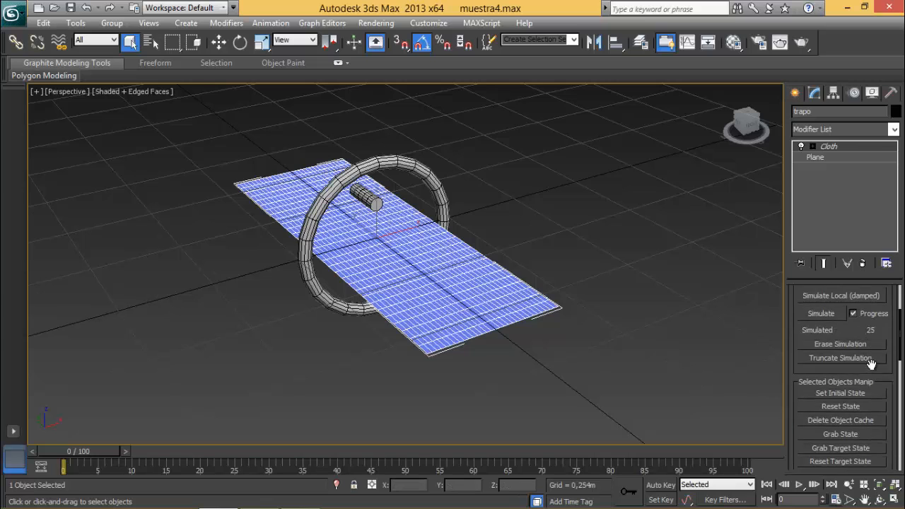
{"action": "scroll", "coordinate": [874, 378], "scroll_direction": "up", "scroll_amount": 2}
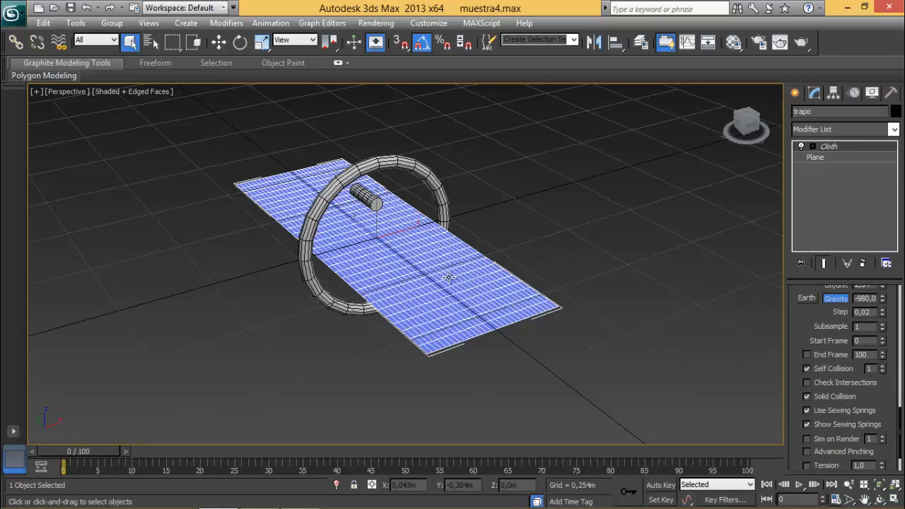
{"action": "scroll", "coordinate": [831, 389], "scroll_direction": "up", "scroll_amount": 12}
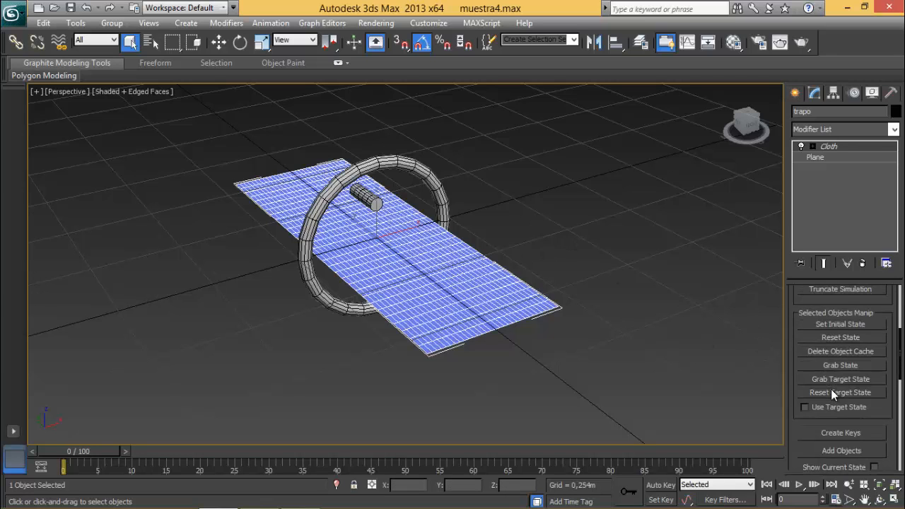
{"action": "scroll", "coordinate": [831, 389], "scroll_direction": "up", "scroll_amount": 1}
{"action": "scroll", "coordinate": [831, 389], "scroll_direction": "down", "scroll_amount": 2}
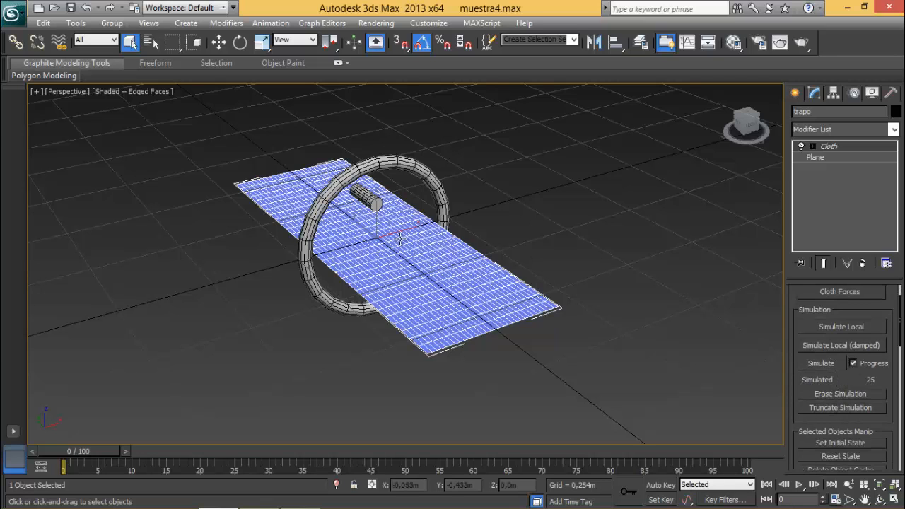
{"action": "left_click", "coordinate": [821, 364]}
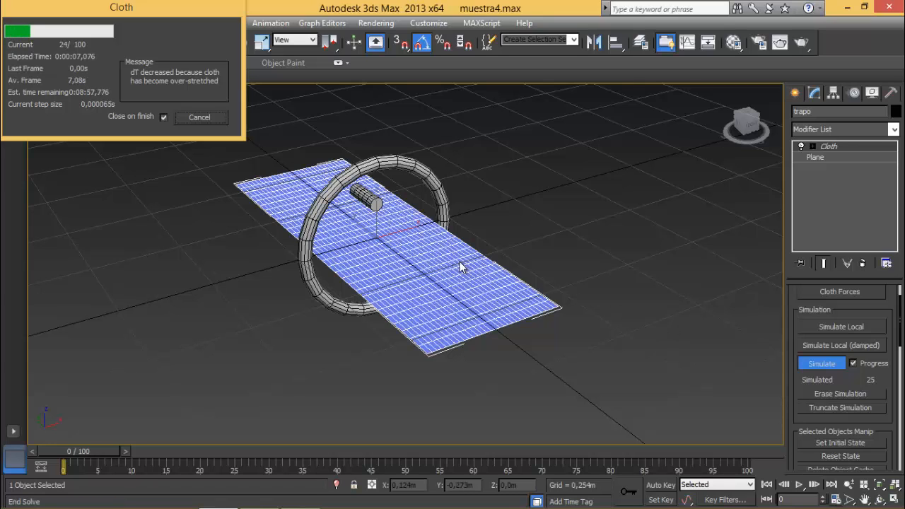
{"action": "left_click", "coordinate": [208, 117]}
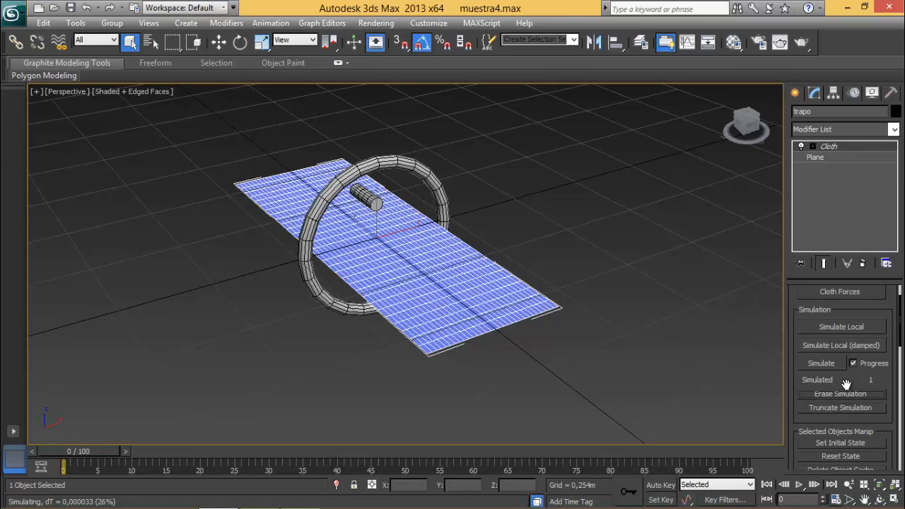
Step: Set trapo's self collision value to 0, disable Self Collision, and run the cloth simulation
{"action": "scroll", "coordinate": [849, 361], "scroll_direction": "down", "scroll_amount": 10}
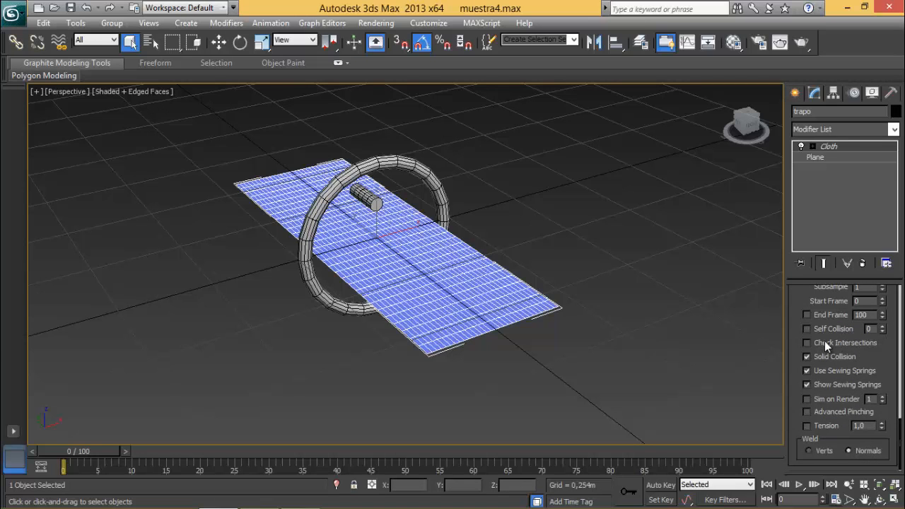
{"action": "scroll", "coordinate": [874, 352], "scroll_direction": "up", "scroll_amount": 10}
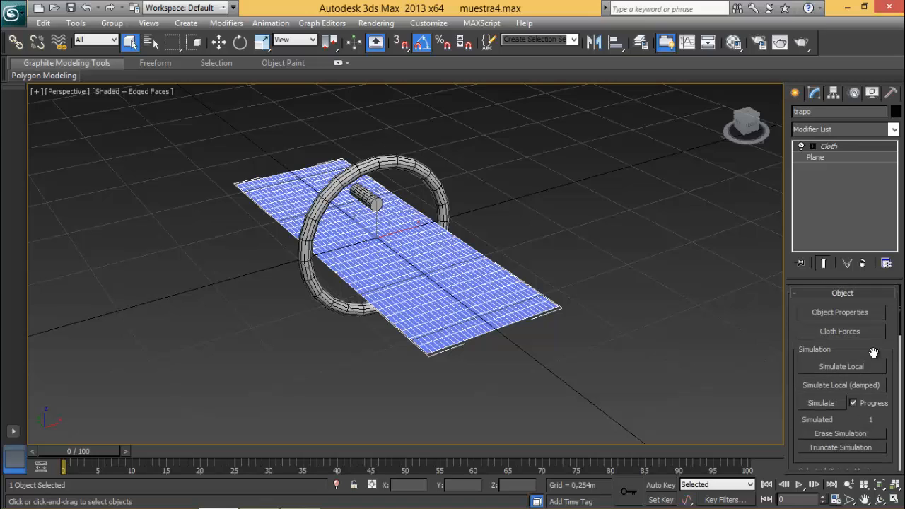
{"action": "left_click", "coordinate": [806, 364]}
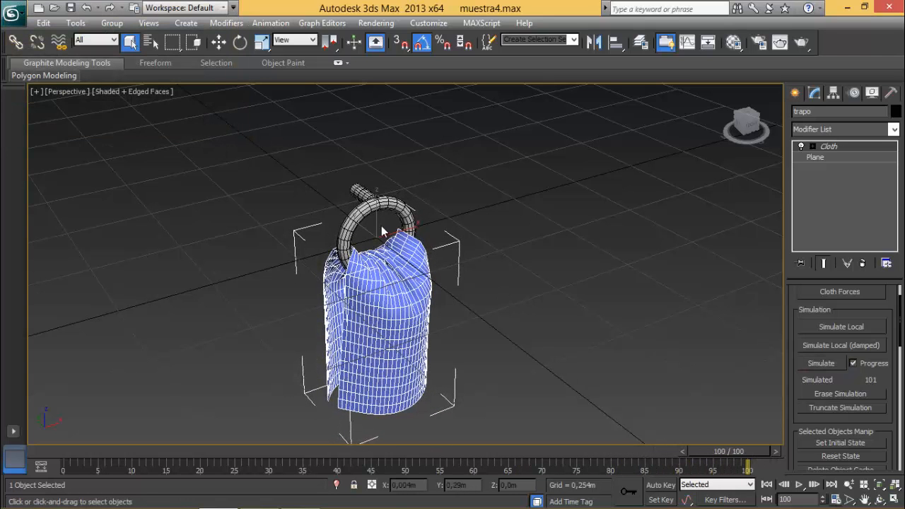
Step: Erase the simulation, enable Check Intersections and Self Collision for trapo, and simulate again from frame 0
{"action": "left_click", "coordinate": [840, 394]}
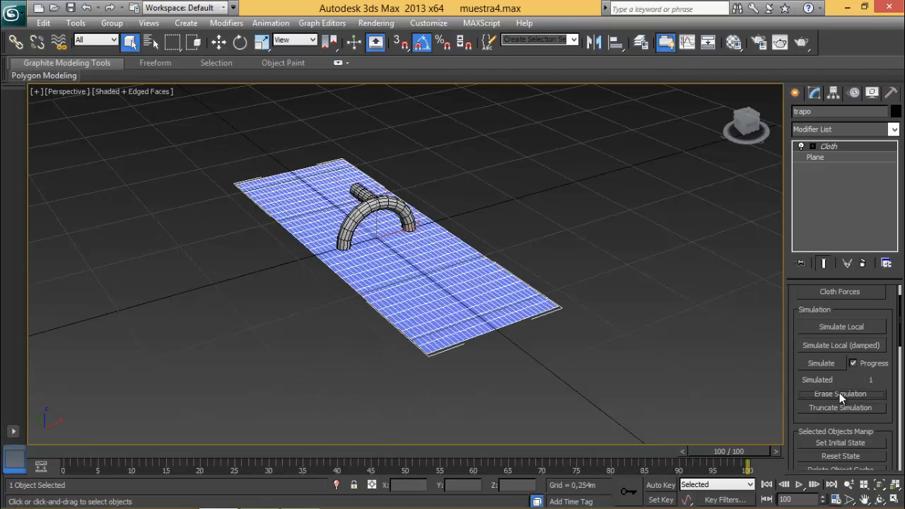
{"action": "scroll", "coordinate": [815, 356], "scroll_direction": "down", "scroll_amount": 10}
{"action": "scroll", "coordinate": [814, 359], "scroll_direction": "down", "scroll_amount": 5}
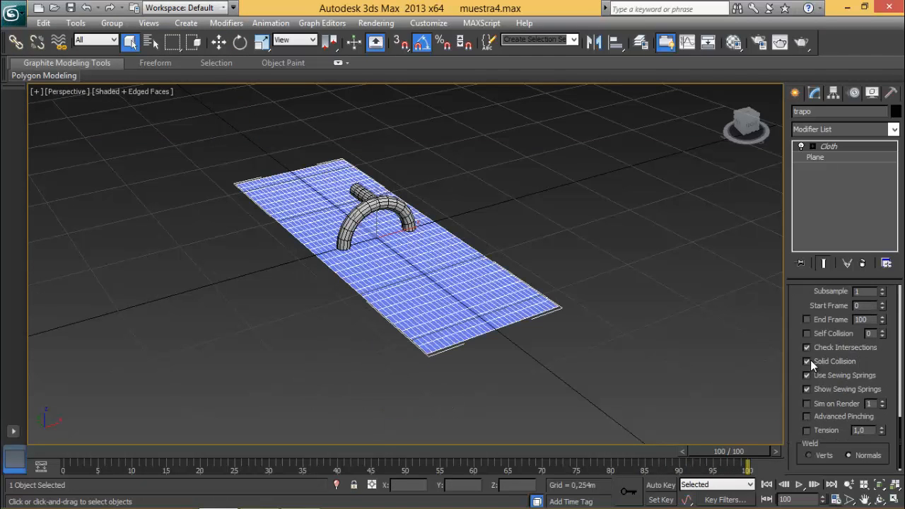
{"action": "left_click", "coordinate": [767, 485]}
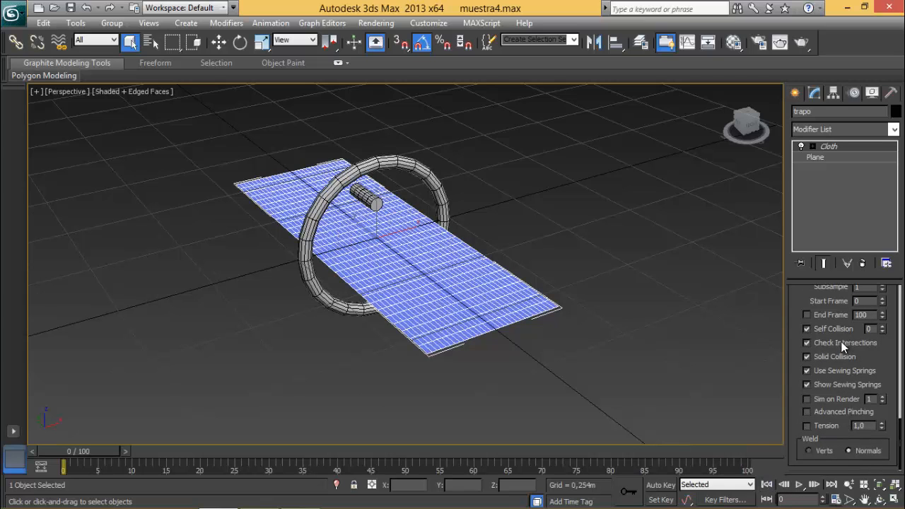
{"action": "scroll", "coordinate": [826, 306], "scroll_direction": "up", "scroll_amount": 12}
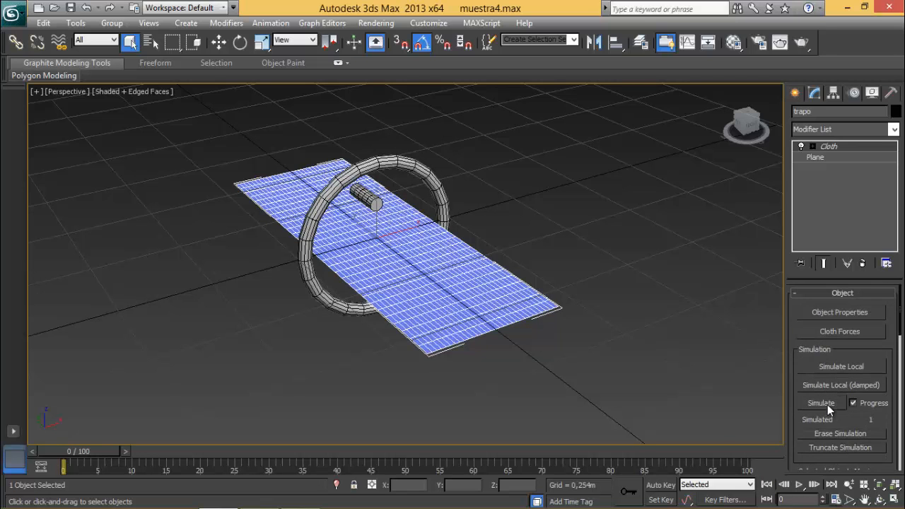
{"action": "left_click", "coordinate": [822, 403]}
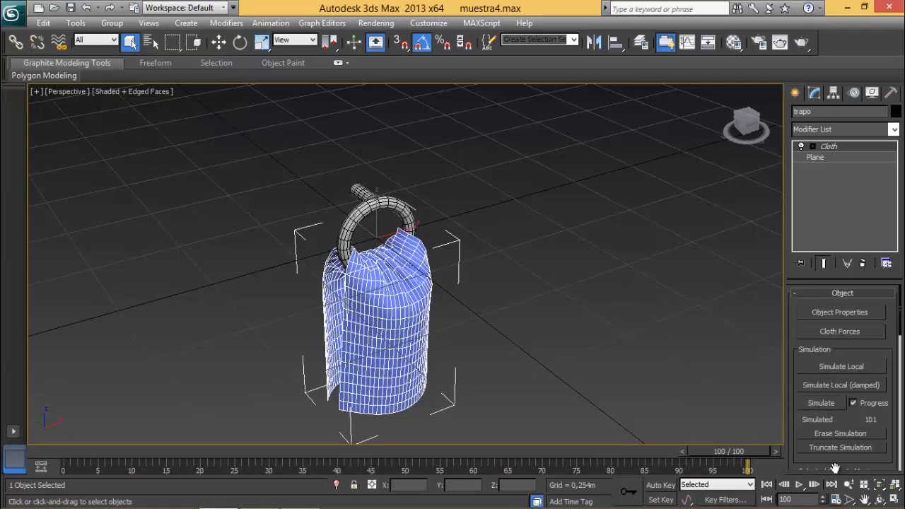
Step: Reapply the Silk preset to trapo in the Cloth object properties
{"action": "left_click", "coordinate": [881, 499]}
{"action": "left_click_drag", "start_coordinate": [596, 364], "coordinate": [387, 277]}
{"action": "scroll", "coordinate": [454, 276], "scroll_direction": "up", "scroll_amount": 4}
{"action": "scroll", "coordinate": [441, 264], "scroll_direction": "down", "scroll_amount": 4}
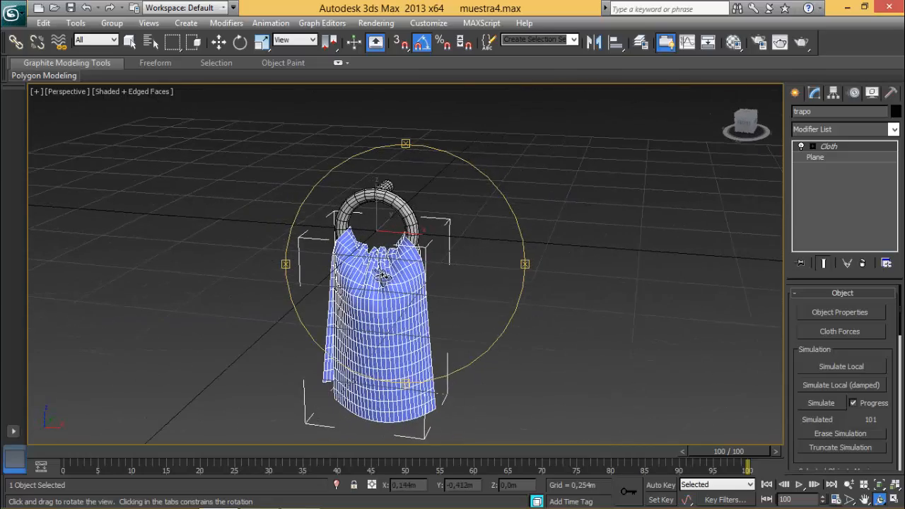
{"action": "right_click", "coordinate": [387, 277]}
{"action": "left_click", "coordinate": [840, 313]}
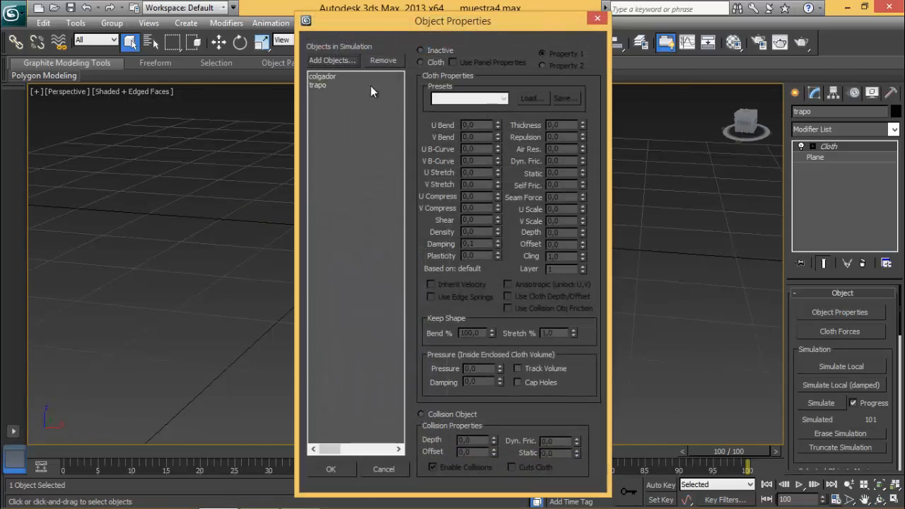
{"action": "left_click", "coordinate": [319, 85]}
{"action": "left_click", "coordinate": [504, 98]}
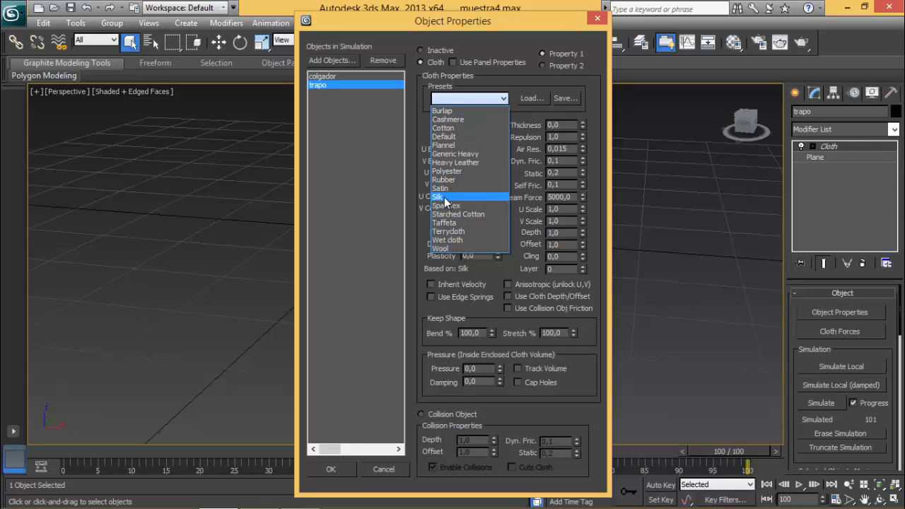
{"action": "left_click", "coordinate": [446, 197]}
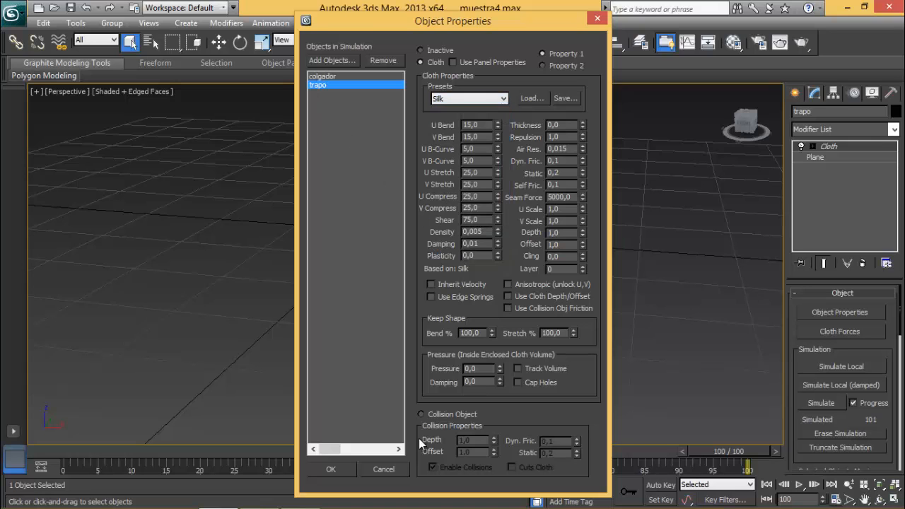
{"action": "left_click", "coordinate": [332, 470]}
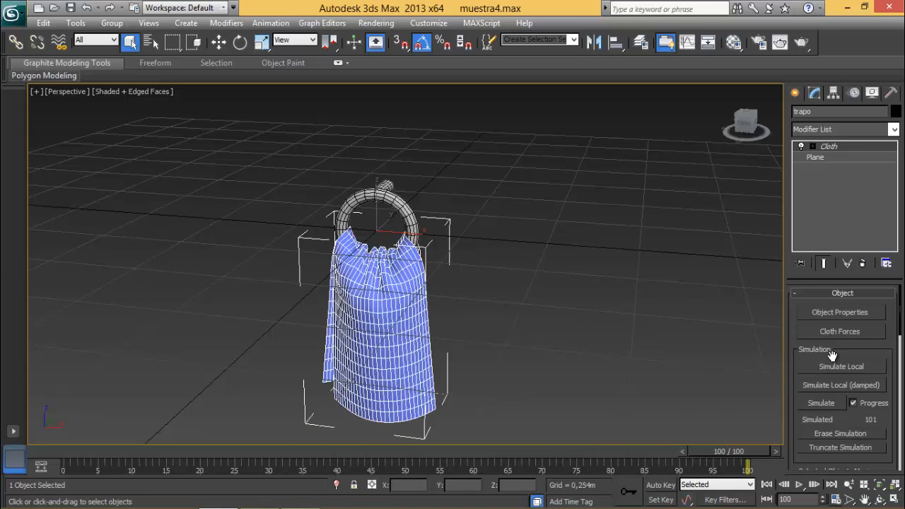
Step: Erase the silk cloth's simulation and rerun it from frame 0
{"action": "left_click", "coordinate": [854, 434]}
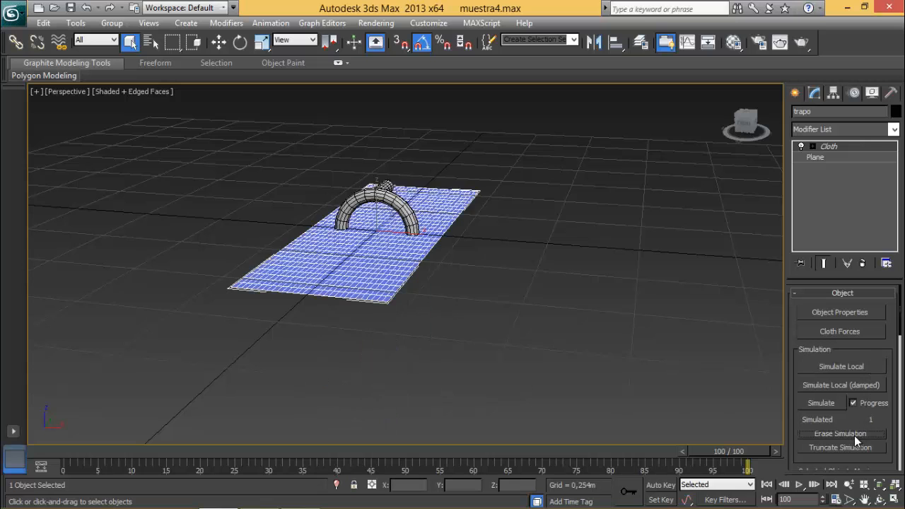
{"action": "left_click", "coordinate": [766, 485]}
{"action": "left_click", "coordinate": [823, 404]}
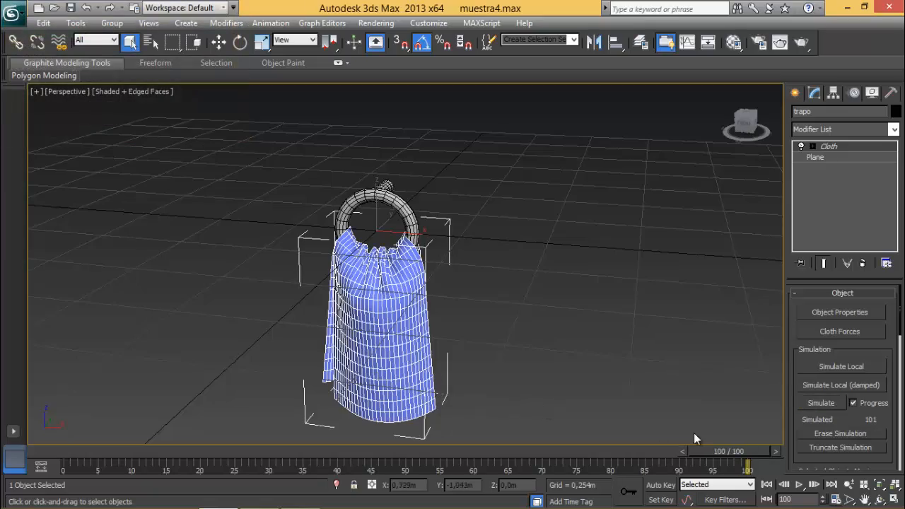
Step: Add a TurboSmooth modifier to trapo with 2 iterations and Isoline Display enabled
{"action": "left_click", "coordinate": [881, 500]}
{"action": "left_click_drag", "start_coordinate": [400, 300], "coordinate": [467, 282]}
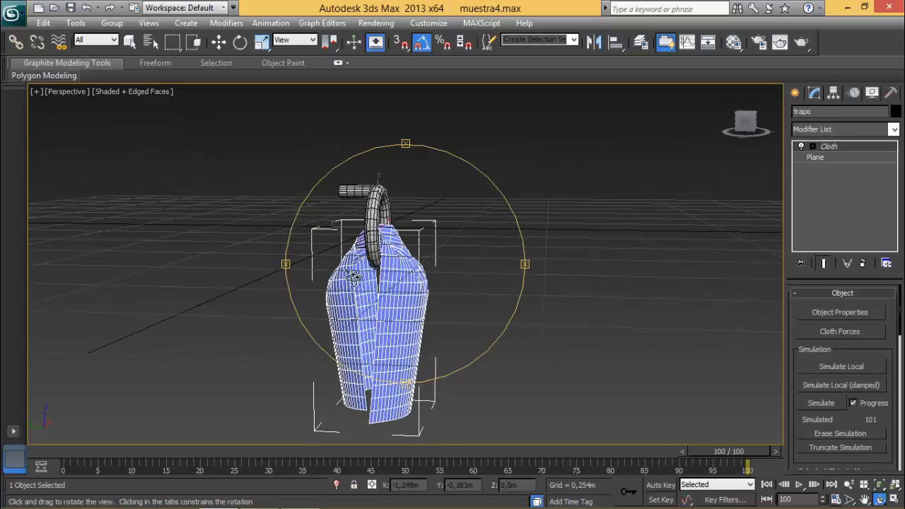
{"action": "left_click_drag", "start_coordinate": [348, 340], "coordinate": [418, 245]}
{"action": "scroll", "coordinate": [425, 300], "scroll_direction": "up", "scroll_amount": 3}
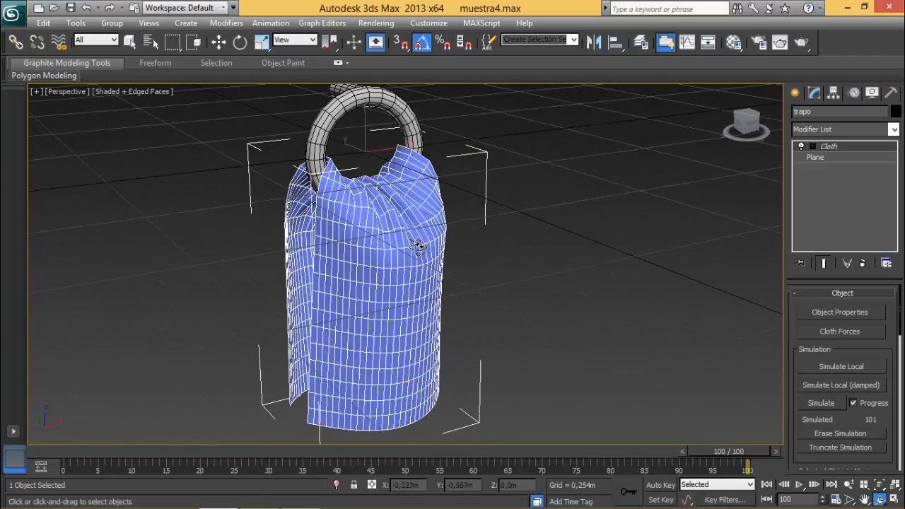
{"action": "left_click", "coordinate": [894, 129]}
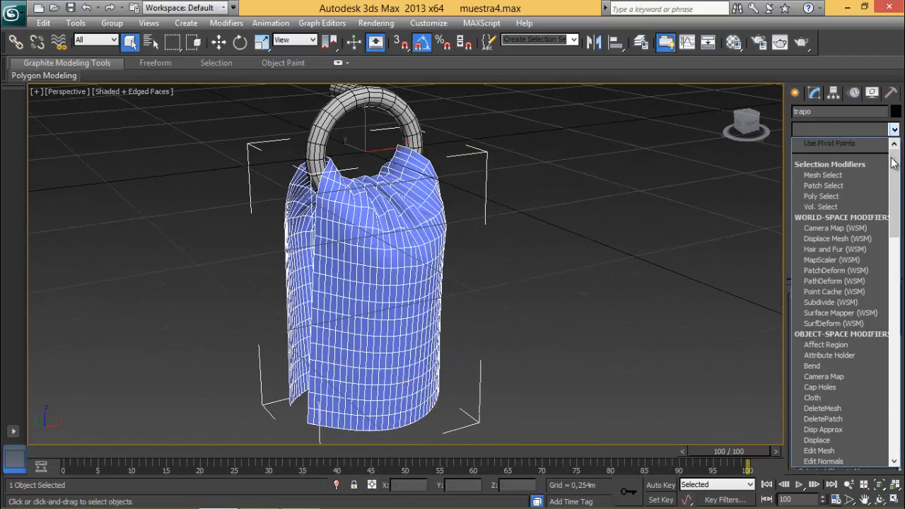
{"action": "scroll", "coordinate": [842, 297], "scroll_direction": "down", "scroll_amount": 10}
{"action": "scroll", "coordinate": [842, 297], "scroll_direction": "down", "scroll_amount": 10}
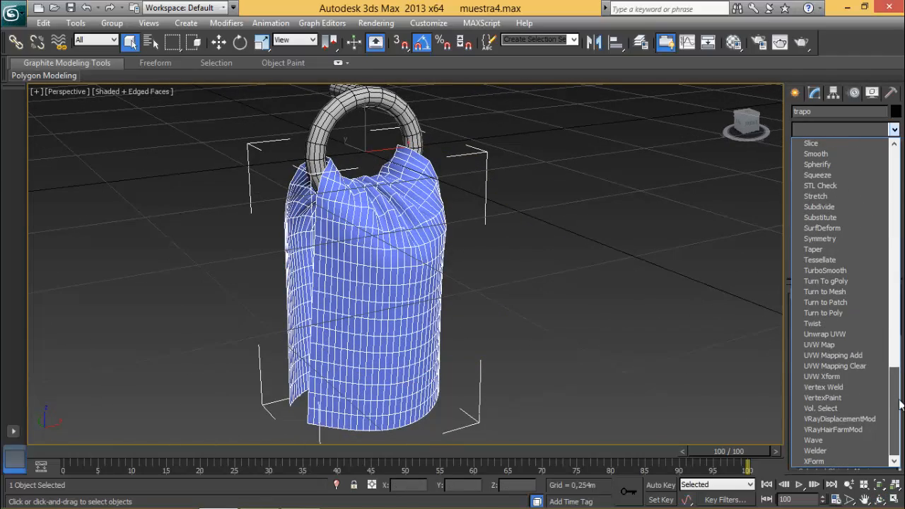
{"action": "left_click", "coordinate": [842, 278]}
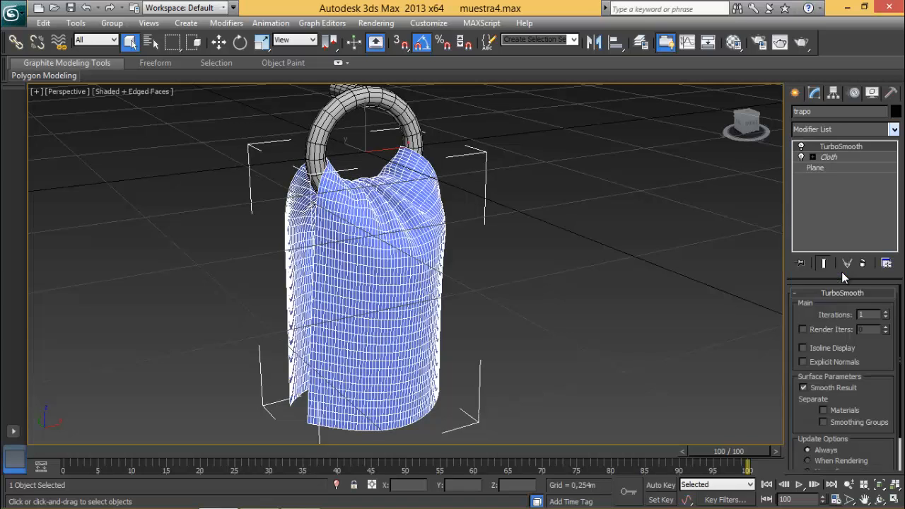
{"action": "left_click", "coordinate": [885, 312]}
{"action": "left_click", "coordinate": [836, 348]}
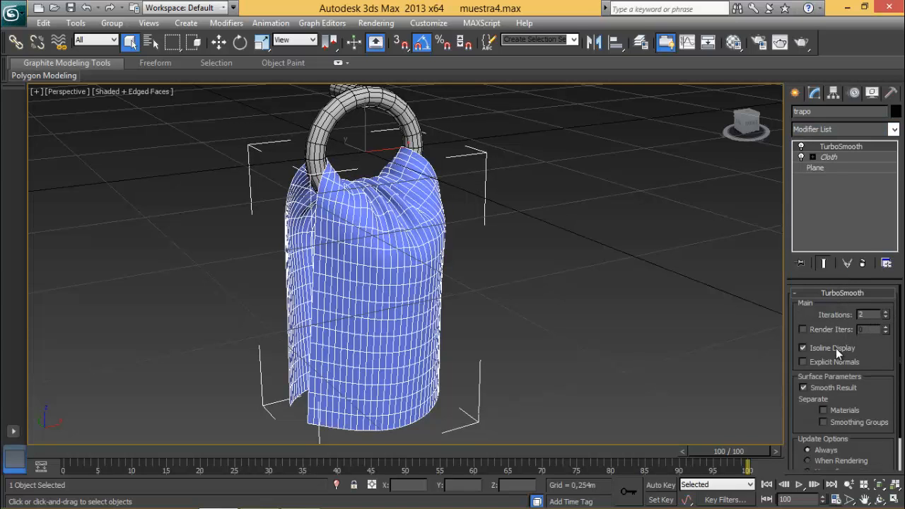
Step: Switch the perspective viewport to plain Shaded display without edged faces and reselect trapo
{"action": "left_click", "coordinate": [627, 304]}
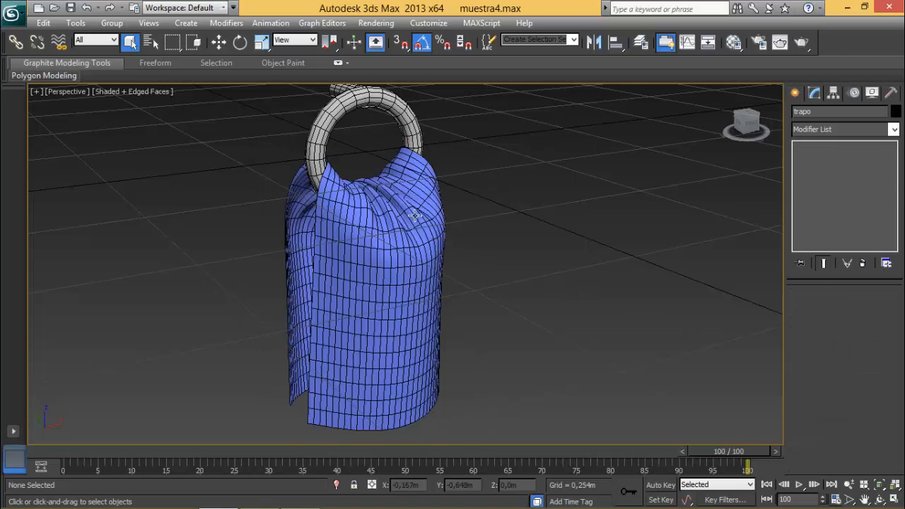
{"action": "left_click", "coordinate": [880, 499]}
{"action": "mouse_move", "coordinate": [448, 285]}
{"action": "left_mouse_down"}
{"action": "mouse_move", "coordinate": [366, 264]}
{"action": "mouse_move", "coordinate": [524, 264]}
{"action": "mouse_move", "coordinate": [432, 265]}
{"action": "left_mouse_up"}
{"action": "right_click", "coordinate": [432, 264]}
{"action": "left_click", "coordinate": [394, 245]}
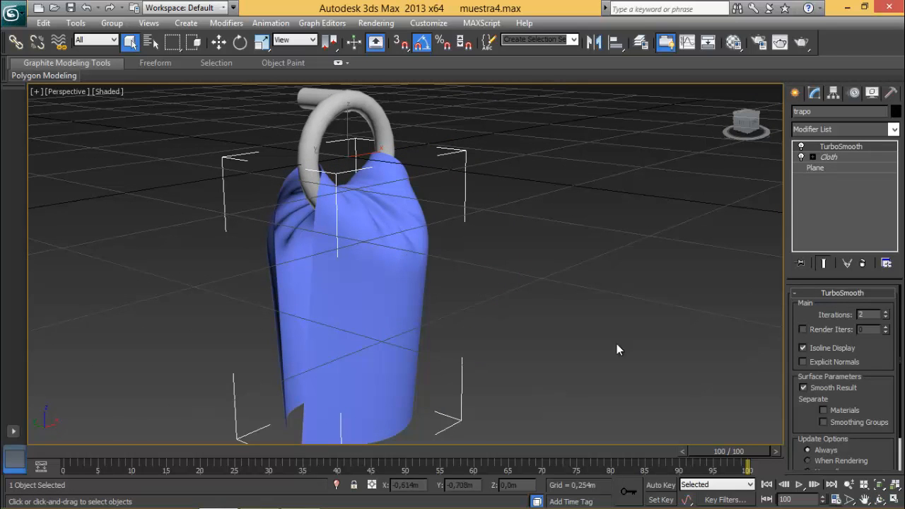
Step: Examine the smoothed cloth hanging on the ring from several sides, then remove its TurboSmooth modifier
{"action": "left_click", "coordinate": [880, 499]}
{"action": "left_click_drag", "start_coordinate": [384, 251], "coordinate": [433, 240]}
{"action": "right_click", "coordinate": [433, 241]}
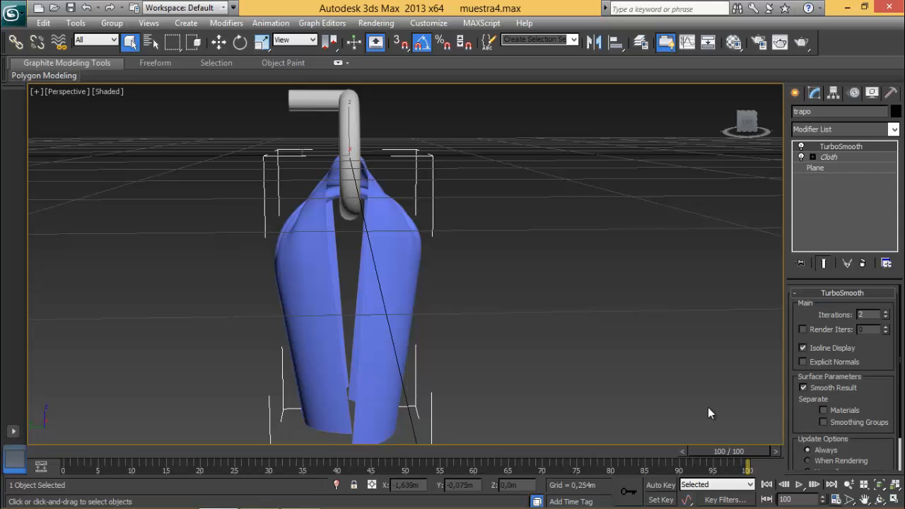
{"action": "left_click", "coordinate": [880, 500]}
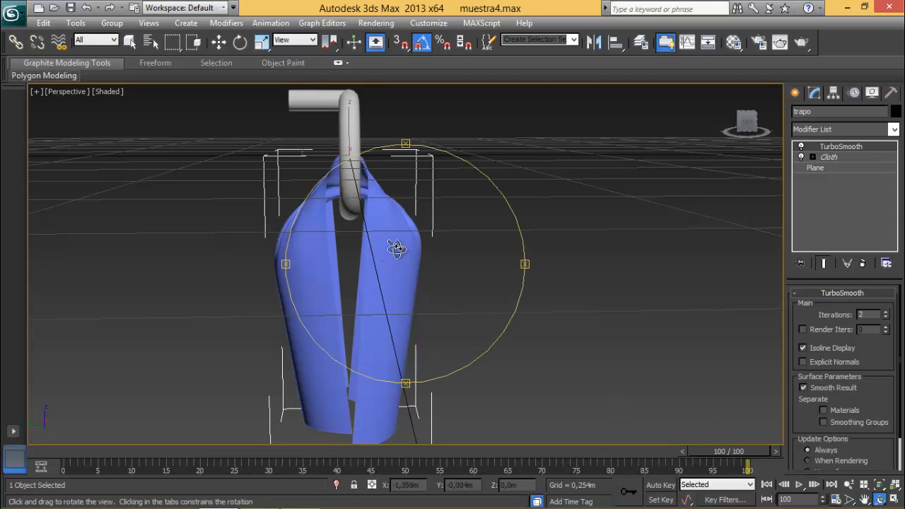
{"action": "left_click_drag", "start_coordinate": [396, 248], "coordinate": [275, 288]}
{"action": "left_click_drag", "start_coordinate": [441, 309], "coordinate": [401, 210]}
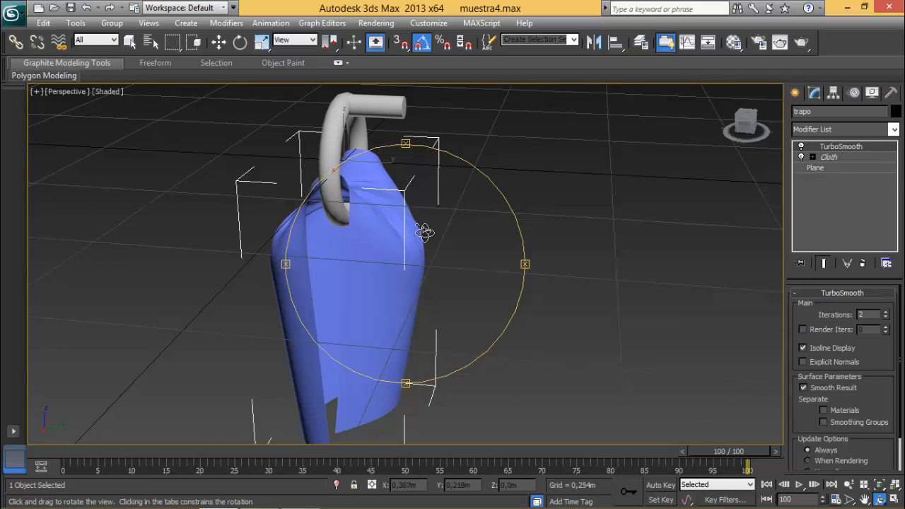
{"action": "left_click_drag", "start_coordinate": [424, 232], "coordinate": [302, 247]}
{"action": "right_click", "coordinate": [337, 242]}
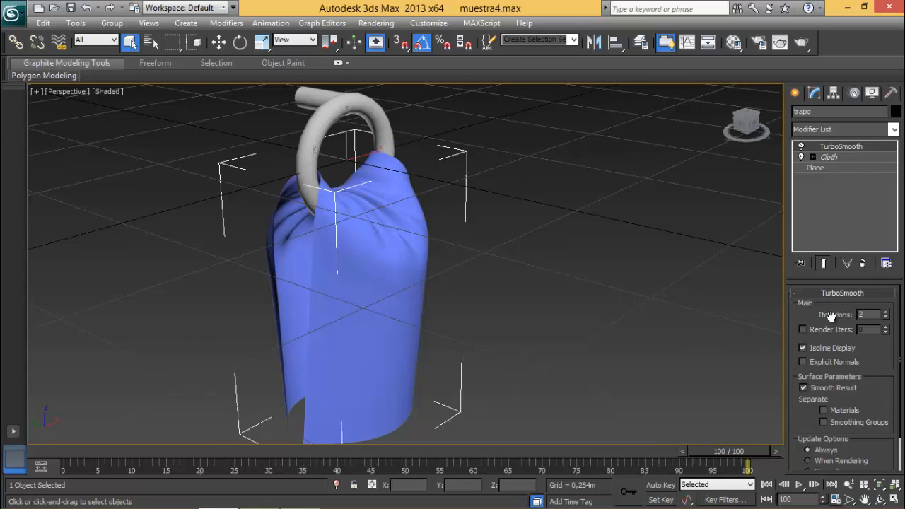
{"action": "left_click", "coordinate": [863, 263]}
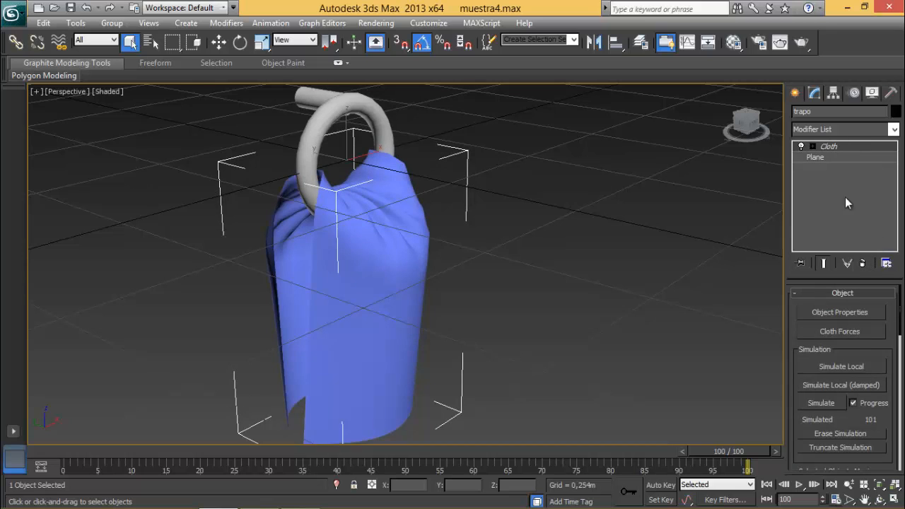
Step: Create keys from trapo's Cloth simulation to bake it into an Editable Mesh
{"action": "left_click_drag", "start_coordinate": [711, 452], "coordinate": [746, 472]}
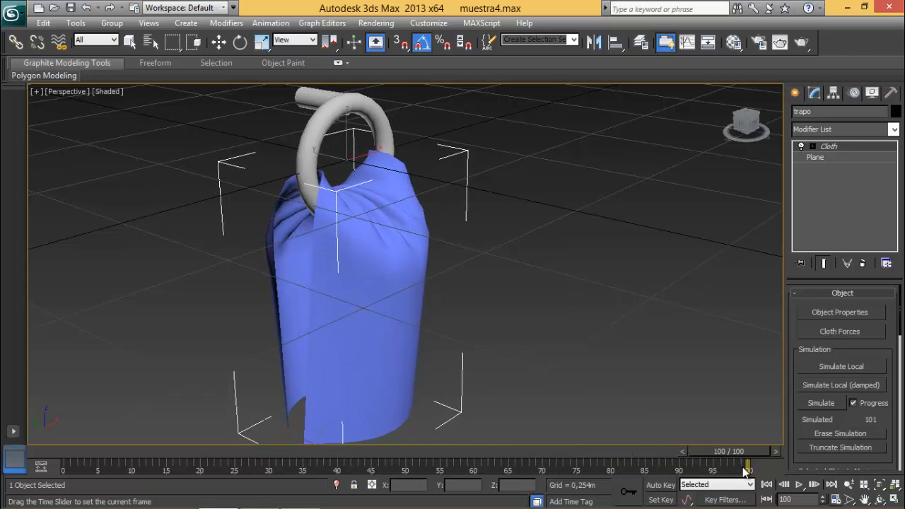
{"action": "mouse_move", "coordinate": [574, 295]}
{"action": "middle_mouse_down"}
{"action": "mouse_move", "coordinate": [544, 278]}
{"action": "mouse_move", "coordinate": [556, 295]}
{"action": "middle_mouse_up"}
{"action": "scroll", "coordinate": [544, 278], "scroll_direction": "down", "scroll_amount": 3}
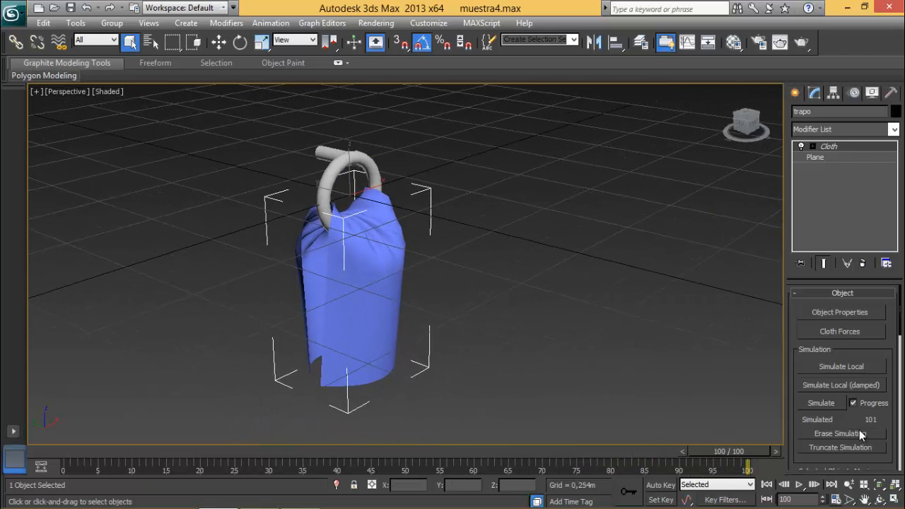
{"action": "scroll", "coordinate": [863, 394], "scroll_direction": "down", "scroll_amount": 5}
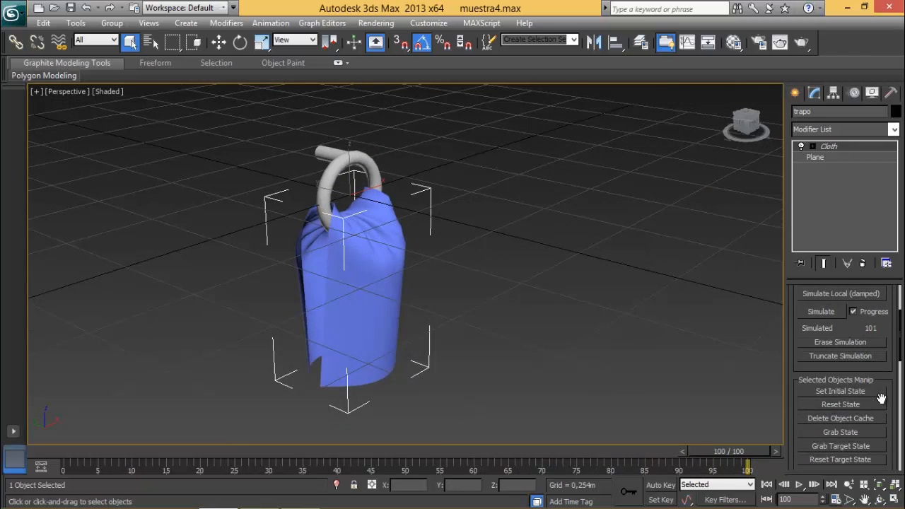
{"action": "scroll", "coordinate": [881, 398], "scroll_direction": "down", "scroll_amount": 4}
{"action": "left_click", "coordinate": [834, 418]}
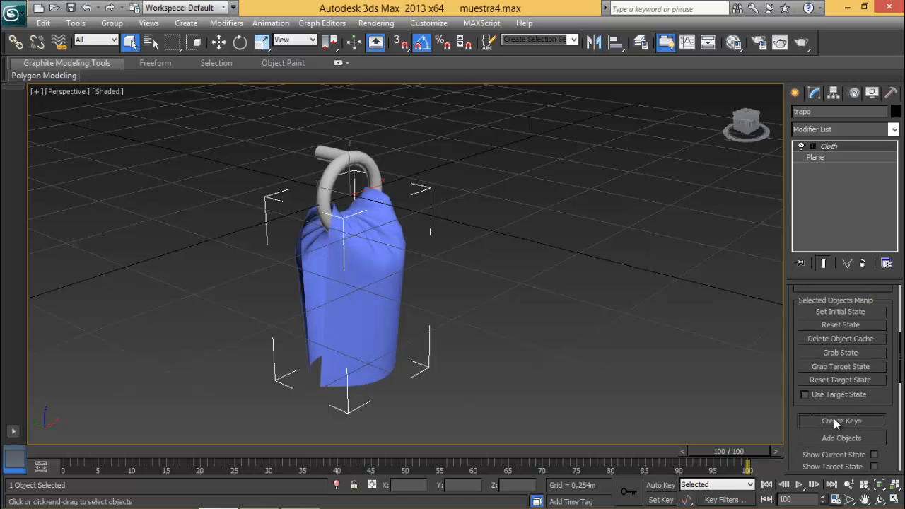
{"action": "left_click", "coordinate": [433, 306]}
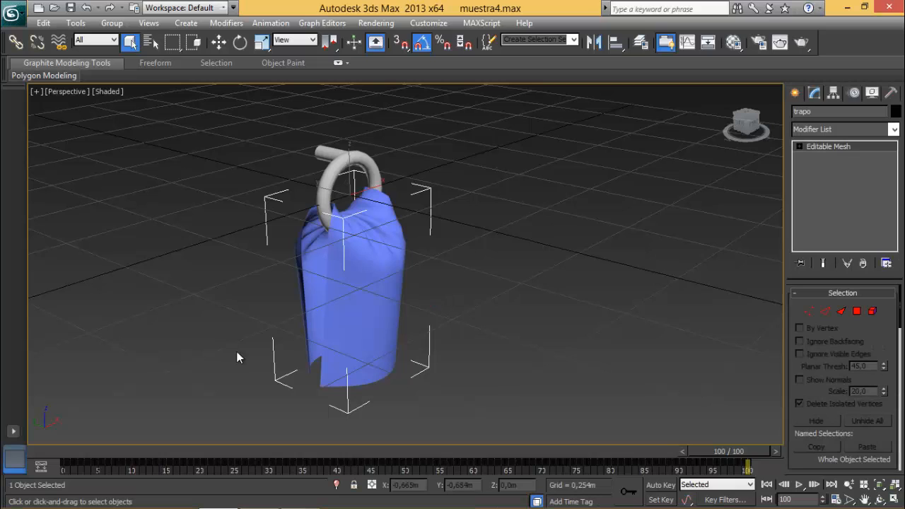
Step: Delete all of trapo's animation keys and convert the cloth to an Editable Poly
{"action": "left_click_drag", "start_coordinate": [55, 470], "coordinate": [109, 460]}
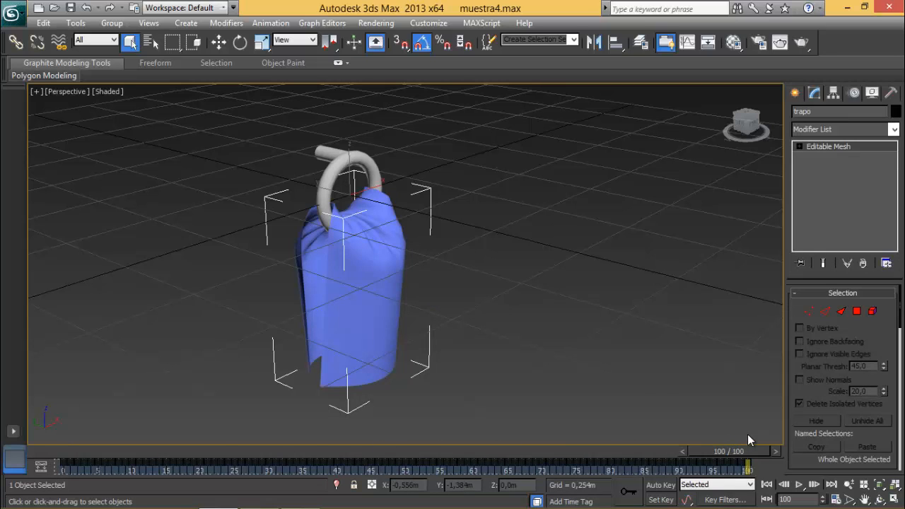
{"action": "left_click_drag", "start_coordinate": [748, 435], "coordinate": [747, 433]}
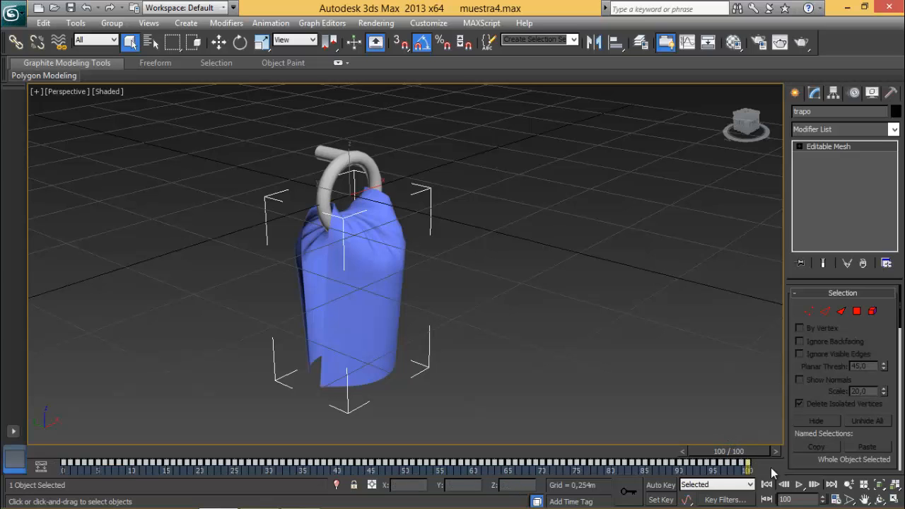
{"action": "key", "text": "Delete"}
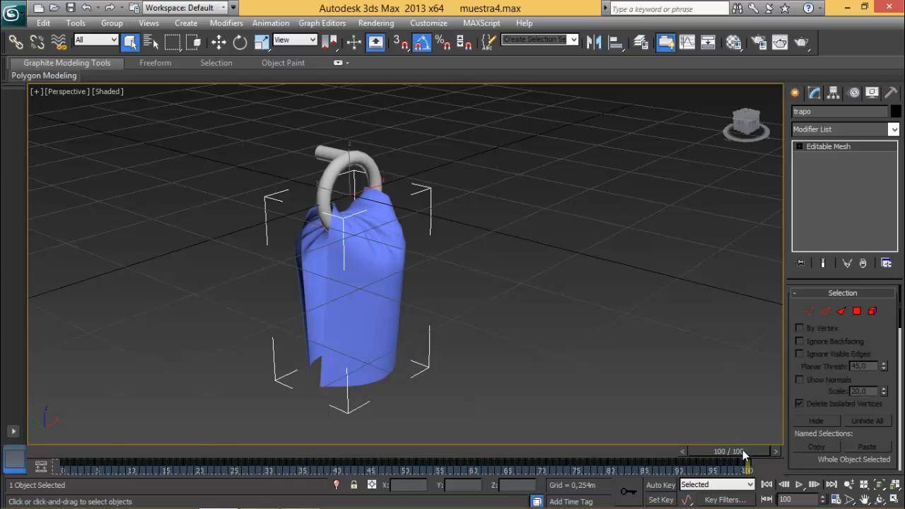
{"action": "key", "text": "ctrl+z"}
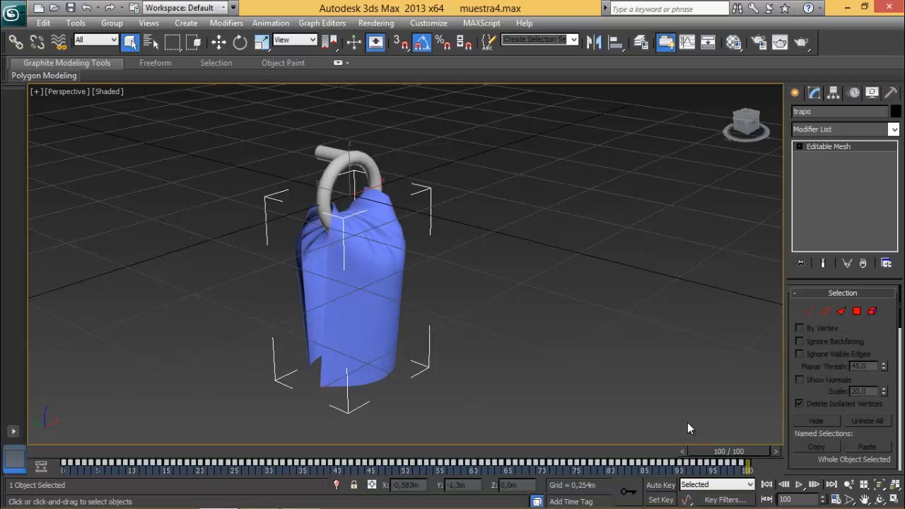
{"action": "key", "text": "Delete"}
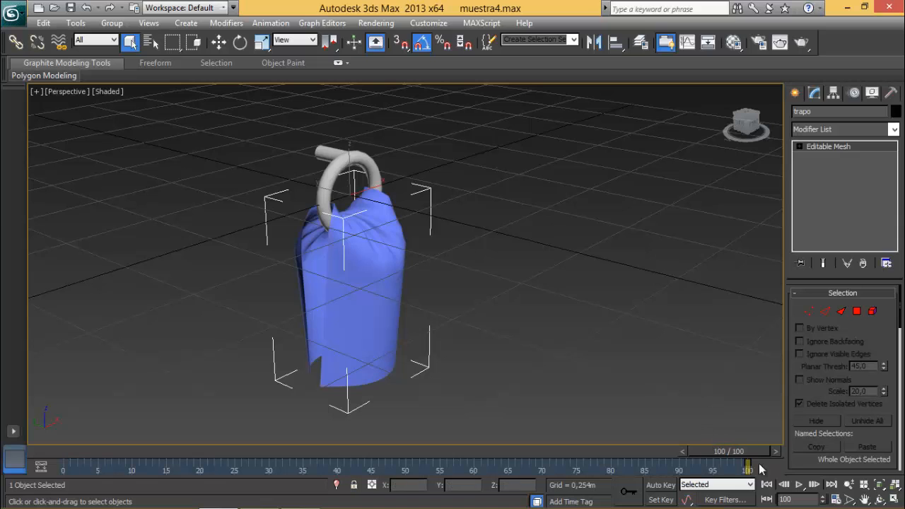
{"action": "right_click", "coordinate": [836, 146]}
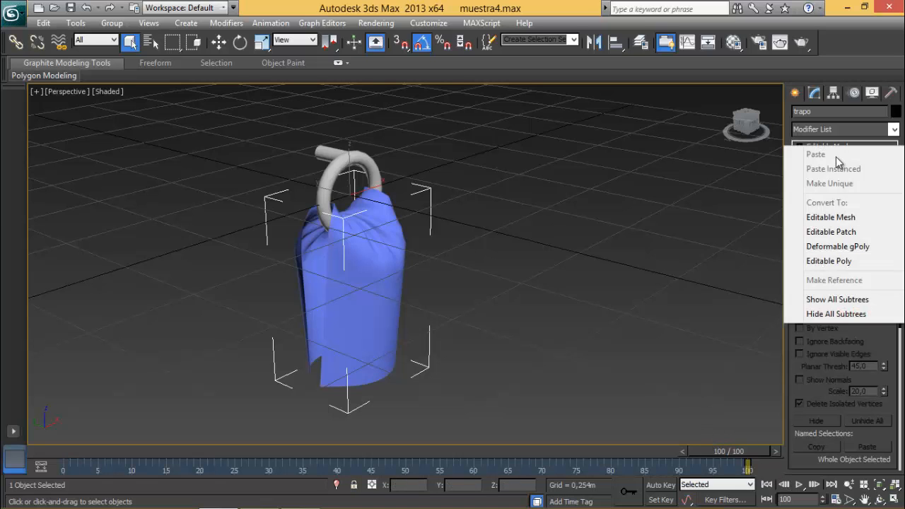
{"action": "left_click", "coordinate": [842, 261]}
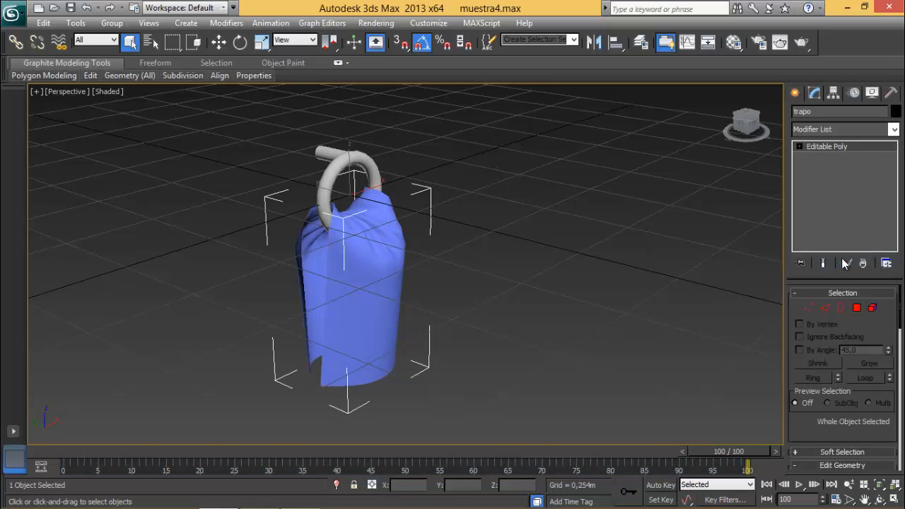
Step: Go to frame 0, delete all animation keys of the colgador torus, and reselect trapo
{"action": "left_click", "coordinate": [767, 484]}
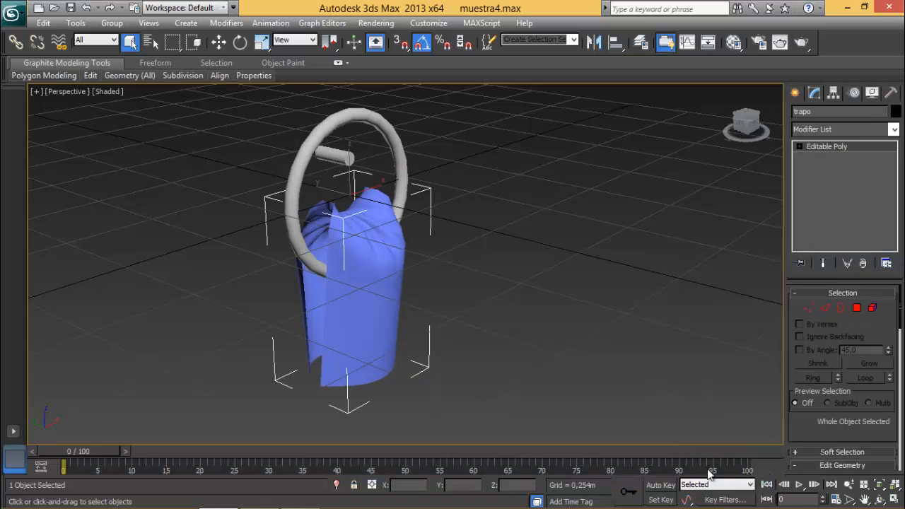
{"action": "mouse_move", "coordinate": [99, 451]}
{"action": "left_mouse_down"}
{"action": "mouse_move", "coordinate": [599, 448]}
{"action": "mouse_move", "coordinate": [99, 451]}
{"action": "left_mouse_up"}
{"action": "key", "text": "q"}
{"action": "left_click", "coordinate": [286, 206]}
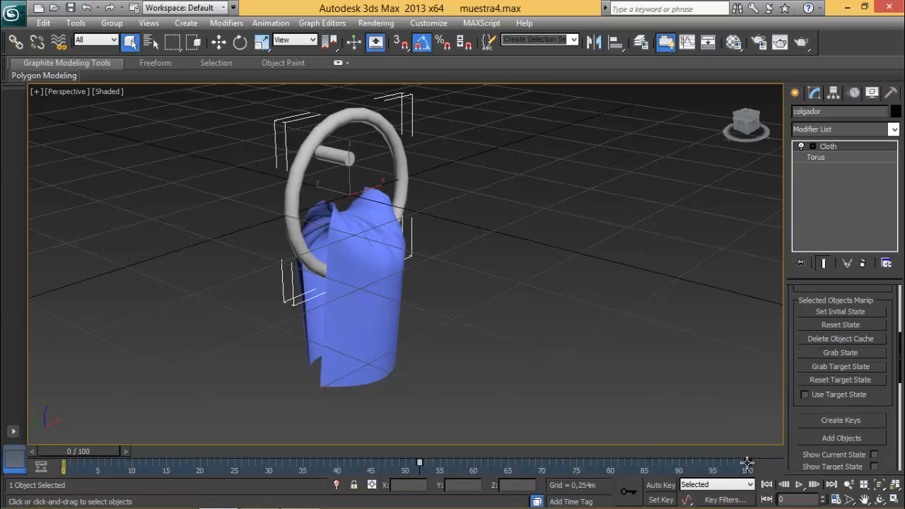
{"action": "left_click_drag", "start_coordinate": [747, 464], "coordinate": [66, 466]}
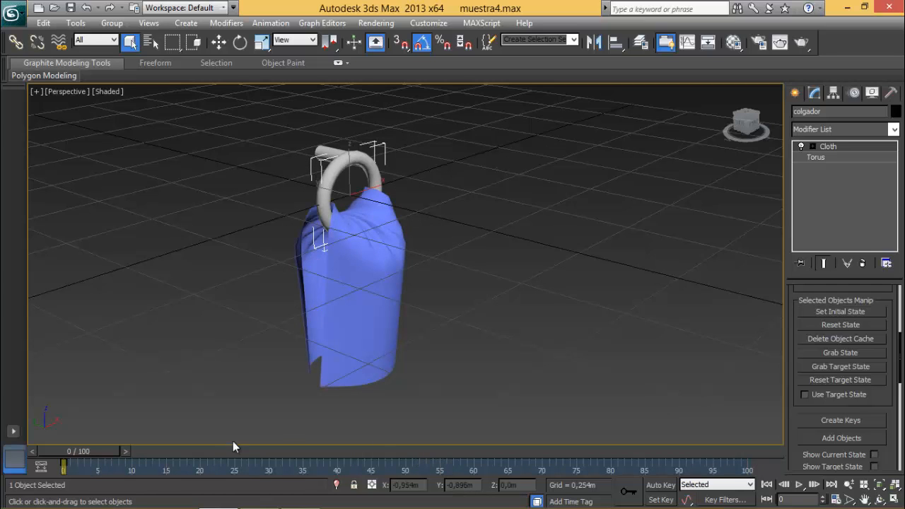
{"action": "mouse_move", "coordinate": [95, 454]}
{"action": "left_mouse_down"}
{"action": "mouse_move", "coordinate": [592, 461]}
{"action": "mouse_move", "coordinate": [80, 463]}
{"action": "left_mouse_up"}
{"action": "left_click_drag", "start_coordinate": [94, 452], "coordinate": [58, 452]}
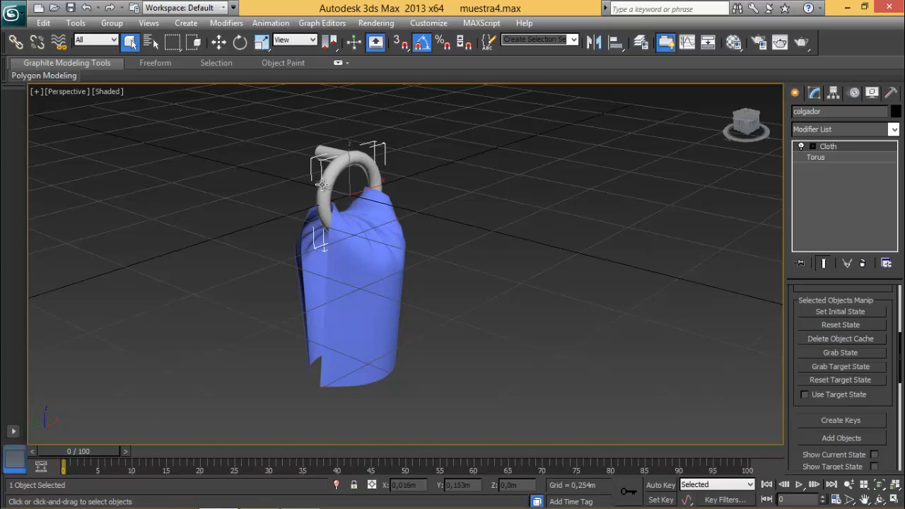
{"action": "left_click", "coordinate": [358, 233]}
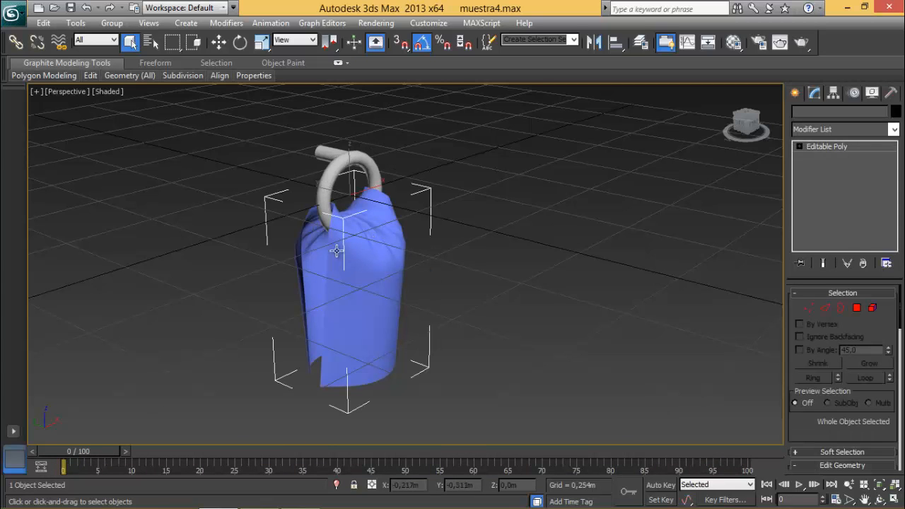
{"action": "left_click", "coordinate": [895, 130]}
{"action": "left_click_drag", "start_coordinate": [898, 166], "coordinate": [880, 242]}
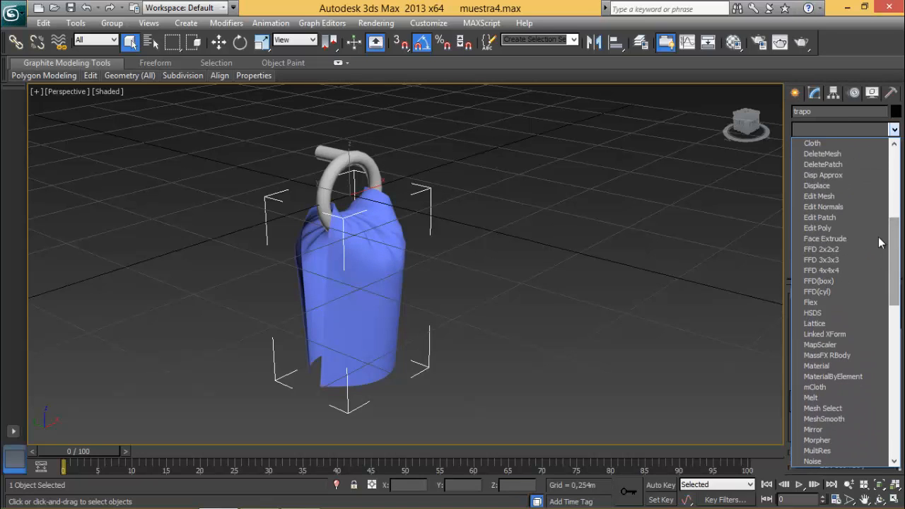
{"action": "left_click", "coordinate": [846, 259]}
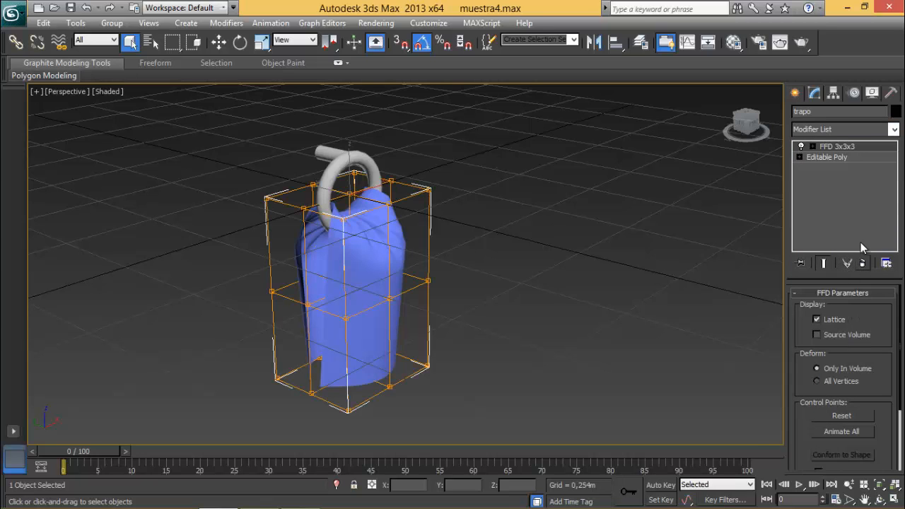
{"action": "left_click", "coordinate": [862, 263]}
Step: Add an FFD 4x4x4 modifier to trapo and activate its Control Points level in a maximized Left view
{"action": "left_click", "coordinate": [894, 129]}
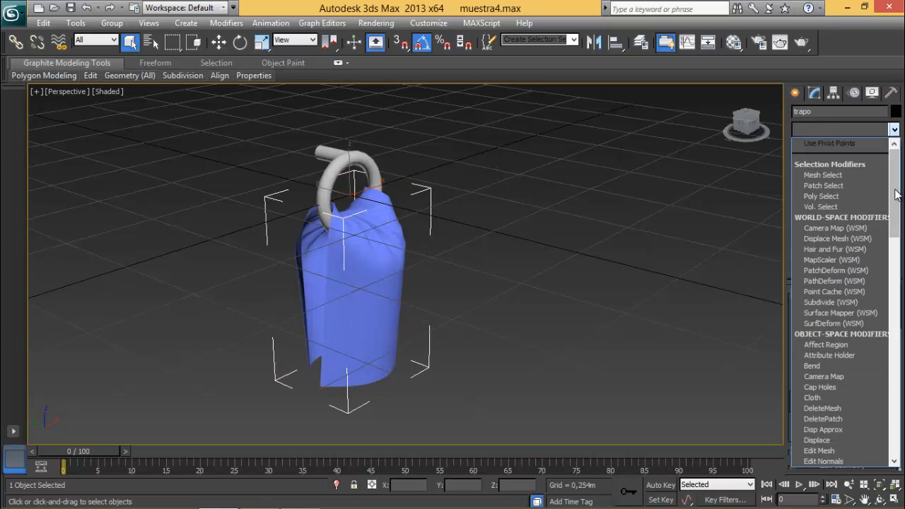
{"action": "left_click_drag", "start_coordinate": [896, 212], "coordinate": [895, 295]}
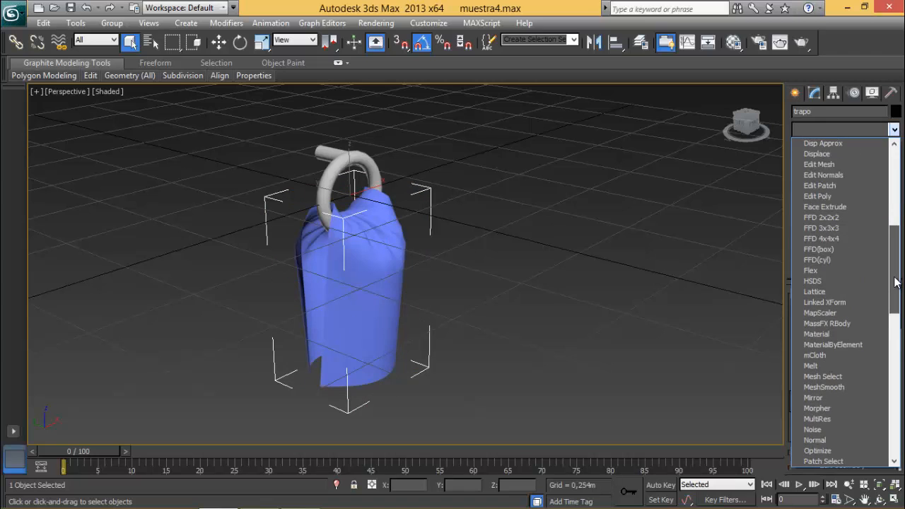
{"action": "left_click", "coordinate": [832, 241]}
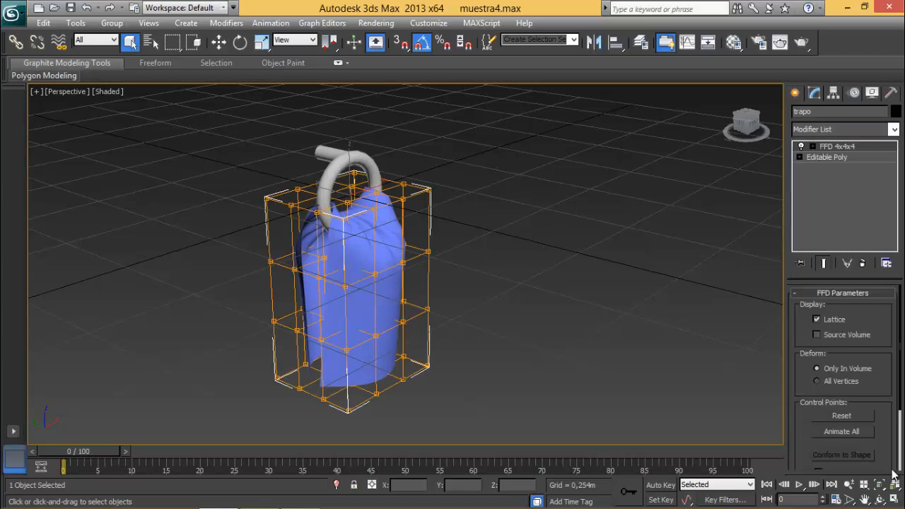
{"action": "left_click", "coordinate": [895, 502]}
{"action": "left_click", "coordinate": [313, 349]}
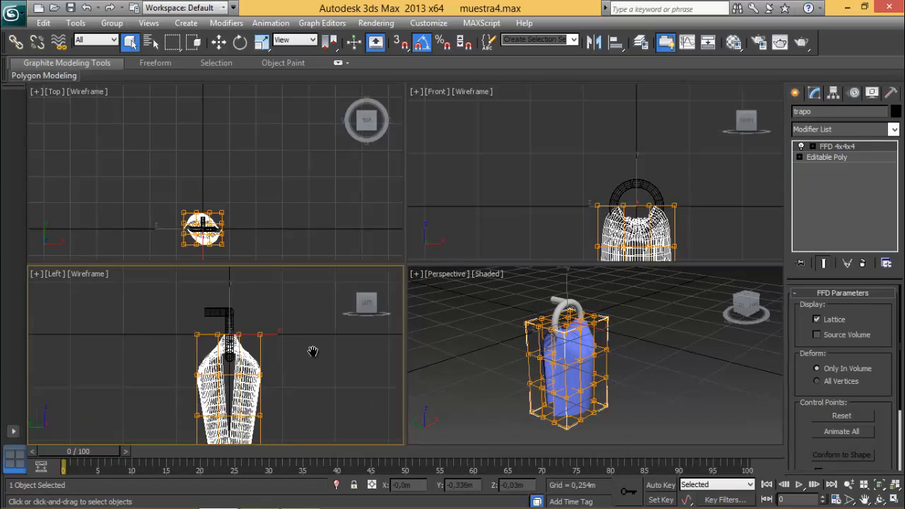
{"action": "key", "text": "alt+w"}
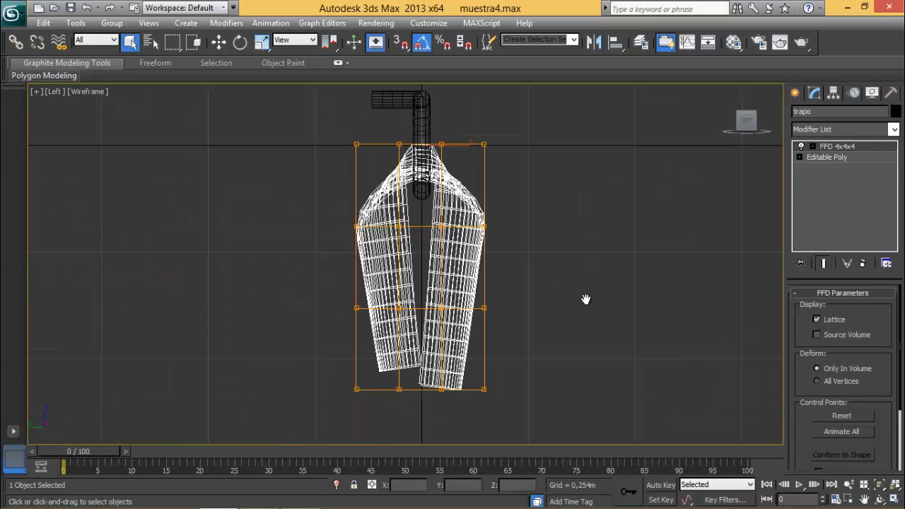
{"action": "left_click", "coordinate": [813, 147]}
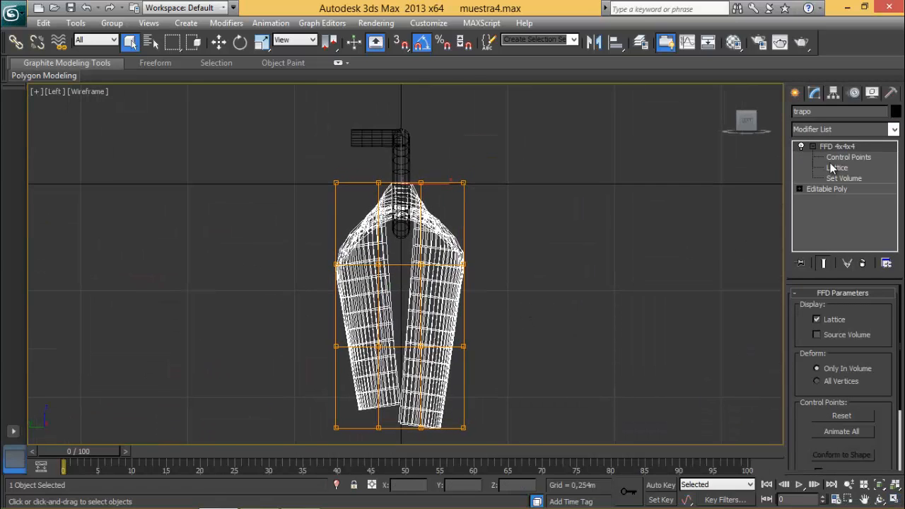
{"action": "left_click", "coordinate": [852, 157]}
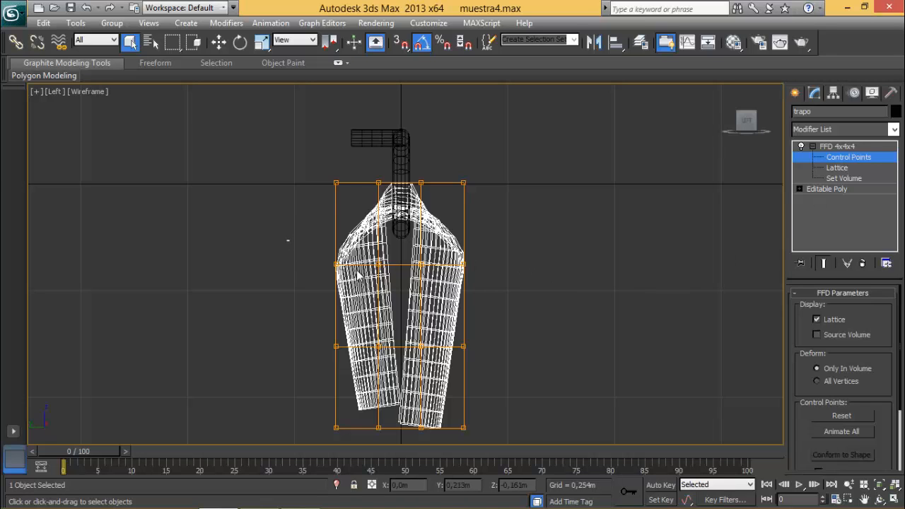
Step: Move the outer control points of the lattice's second row from the top inward on both sides to narrow the cloth
{"action": "left_click_drag", "start_coordinate": [359, 276], "coordinate": [332, 281]}
{"action": "left_click", "coordinate": [219, 42]}
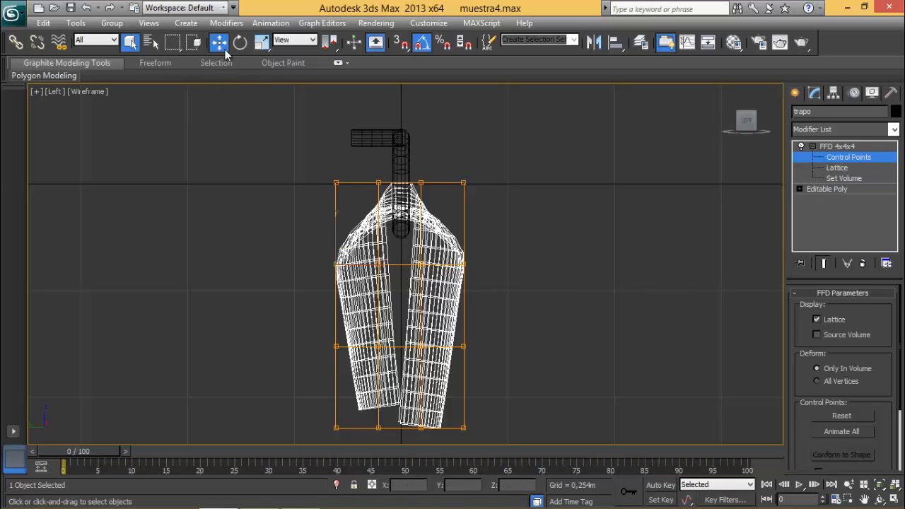
{"action": "left_click", "coordinate": [336, 265]}
{"action": "left_click_drag", "start_coordinate": [381, 265], "coordinate": [448, 266]}
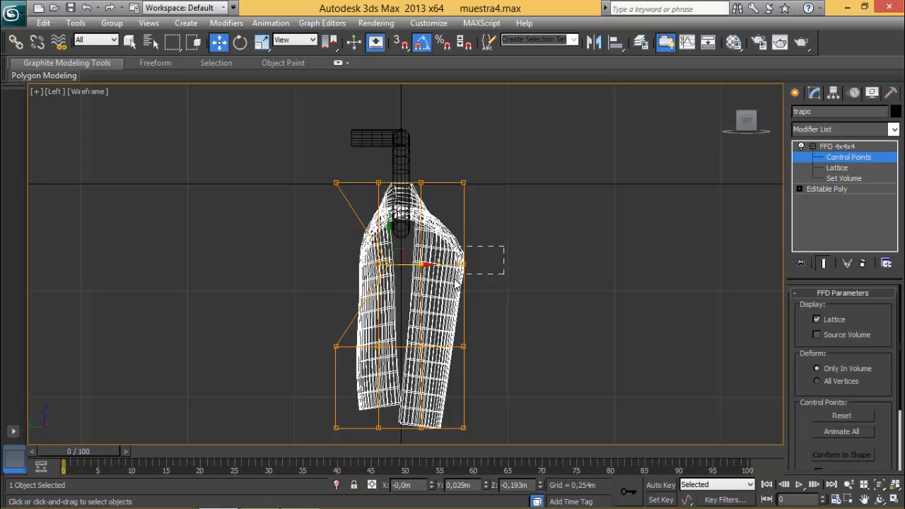
{"action": "left_click_drag", "start_coordinate": [504, 274], "coordinate": [440, 285]}
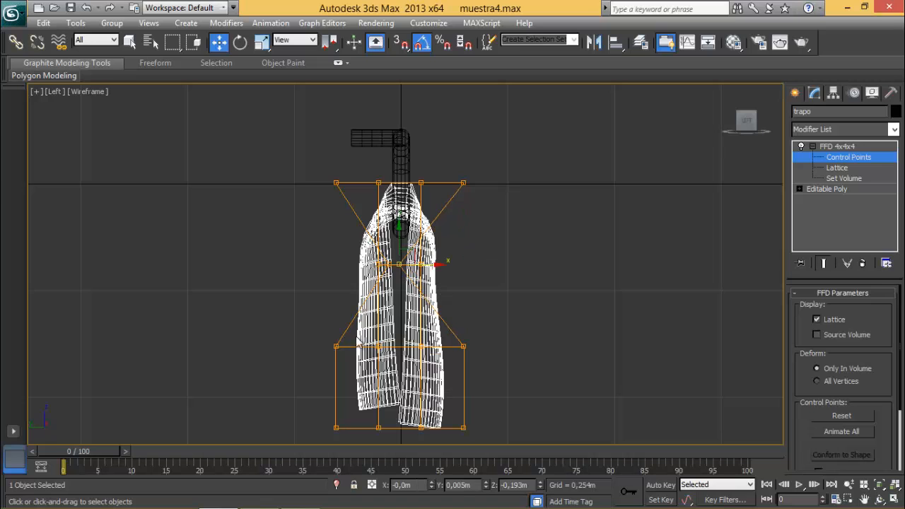
Step: Move the outer control points of the lattice's third and bottom rows inward on both sides to slim the cloth's lower part
{"action": "left_click_drag", "start_coordinate": [358, 382], "coordinate": [358, 380]}
{"action": "left_click_drag", "start_coordinate": [374, 346], "coordinate": [413, 347]}
{"action": "left_click_drag", "start_coordinate": [461, 364], "coordinate": [472, 346]}
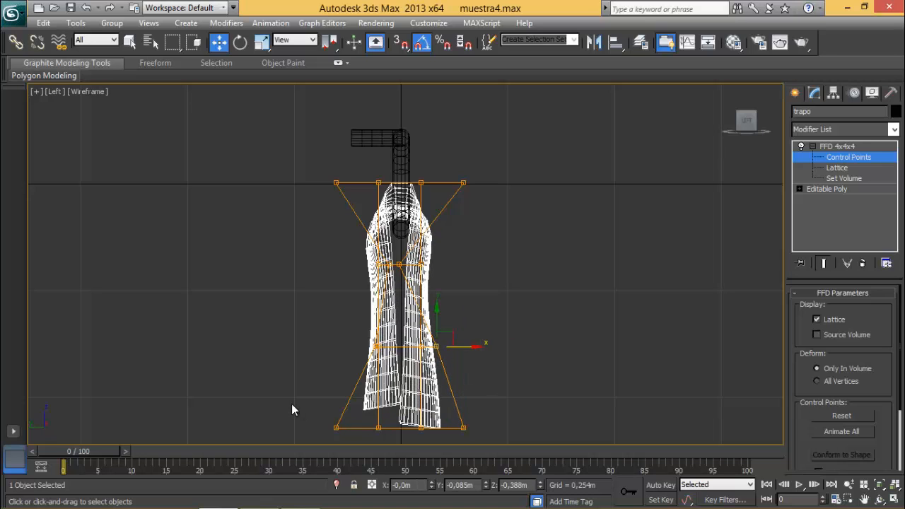
{"action": "left_click_drag", "start_coordinate": [350, 458], "coordinate": [350, 457]}
{"action": "left_click_drag", "start_coordinate": [368, 428], "coordinate": [408, 430]}
{"action": "mouse_move", "coordinate": [453, 447]}
{"action": "left_mouse_down"}
{"action": "mouse_move", "coordinate": [467, 430]}
{"action": "mouse_move", "coordinate": [455, 430]}
{"action": "left_mouse_up"}
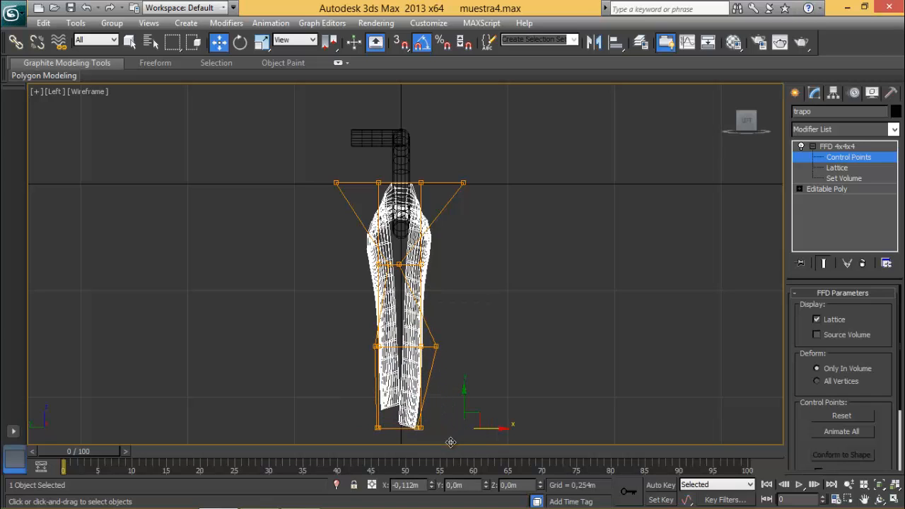
Step: Move the outer control points of the lattice's top row inward on both sides, then leave control-point editing and deselect trapo
{"action": "mouse_move", "coordinate": [464, 199]}
{"action": "left_mouse_down"}
{"action": "mouse_move", "coordinate": [447, 223]}
{"action": "mouse_move", "coordinate": [462, 213]}
{"action": "left_mouse_up"}
{"action": "left_click", "coordinate": [508, 186]}
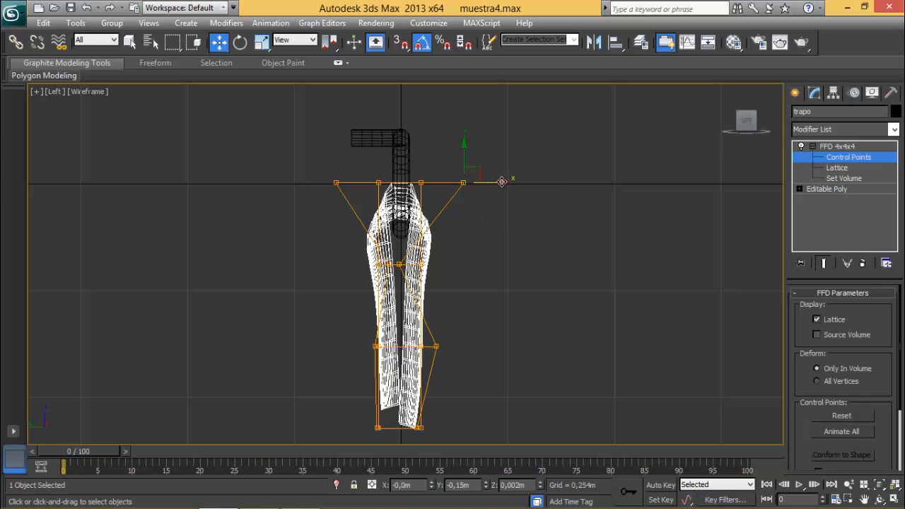
{"action": "left_click_drag", "start_coordinate": [501, 182], "coordinate": [478, 197]}
{"action": "left_click", "coordinate": [478, 197]}
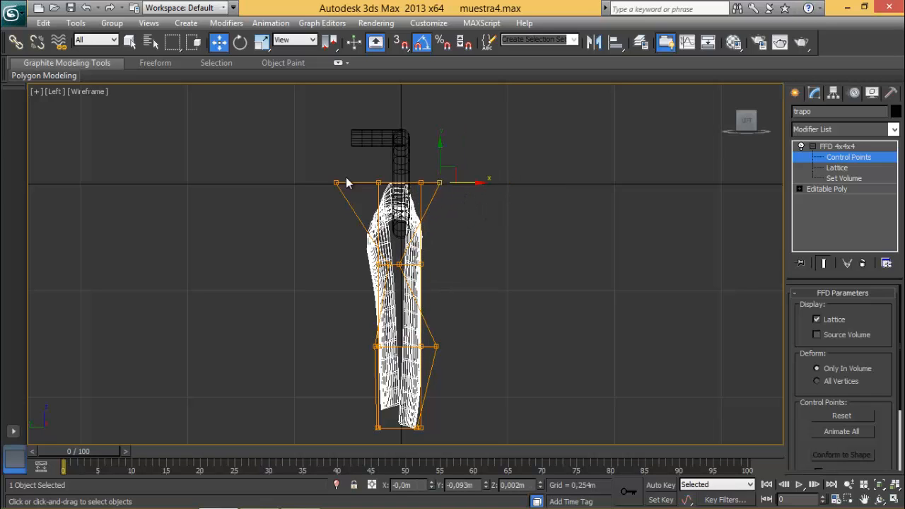
{"action": "left_click_drag", "start_coordinate": [324, 153], "coordinate": [364, 216]}
{"action": "left_click_drag", "start_coordinate": [376, 185], "coordinate": [407, 187]}
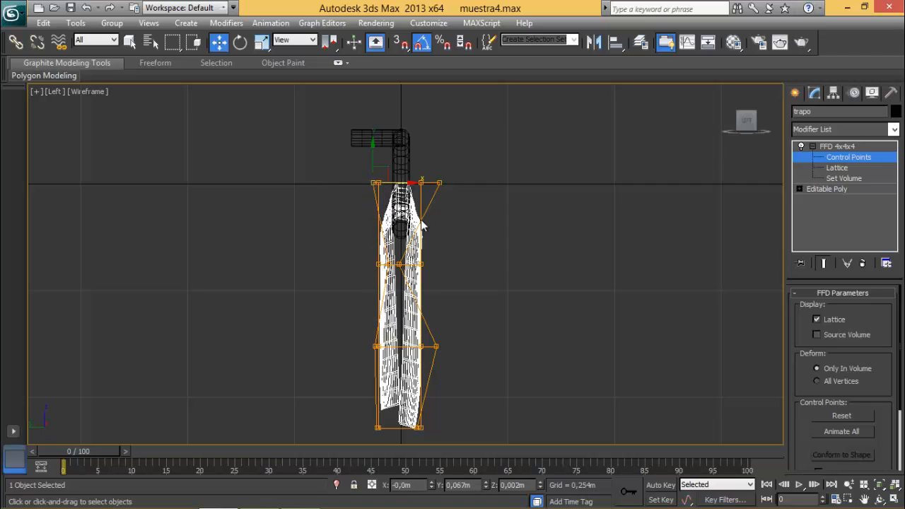
{"action": "left_click", "coordinate": [837, 146]}
{"action": "left_click", "coordinate": [585, 297]}
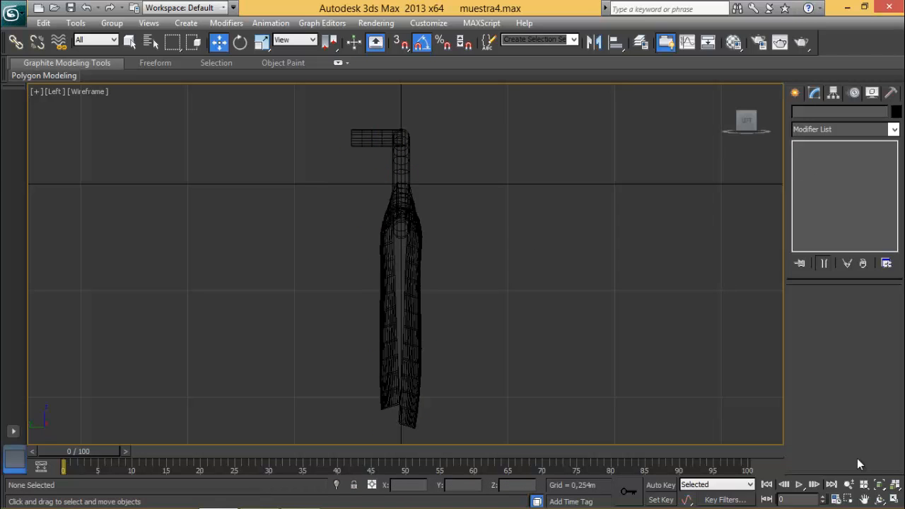
Step: Maximize the Perspective view and add a TurboSmooth modifier to trapo above the FFD 4x4x4
{"action": "left_click", "coordinate": [895, 499]}
{"action": "left_click", "coordinate": [646, 380]}
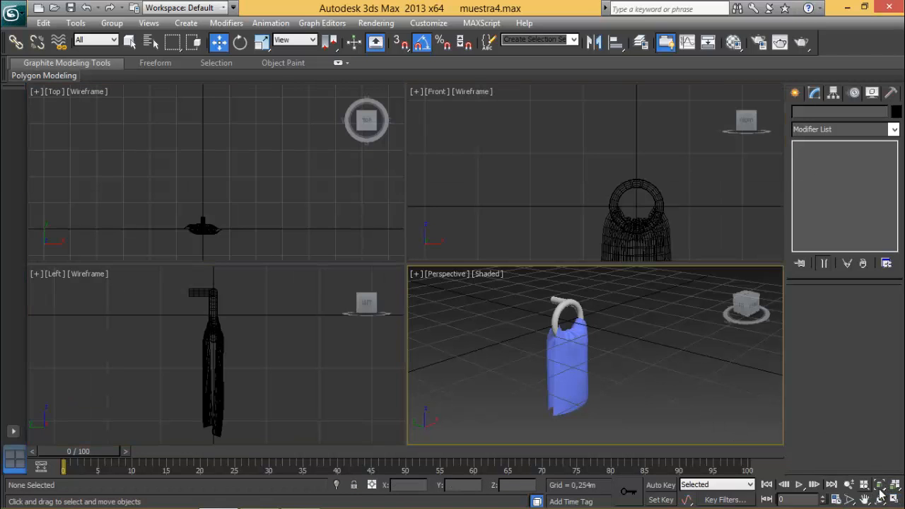
{"action": "left_click", "coordinate": [892, 499]}
{"action": "left_click", "coordinate": [881, 500]}
{"action": "left_click_drag", "start_coordinate": [513, 345], "coordinate": [384, 278]}
{"action": "right_click", "coordinate": [384, 279]}
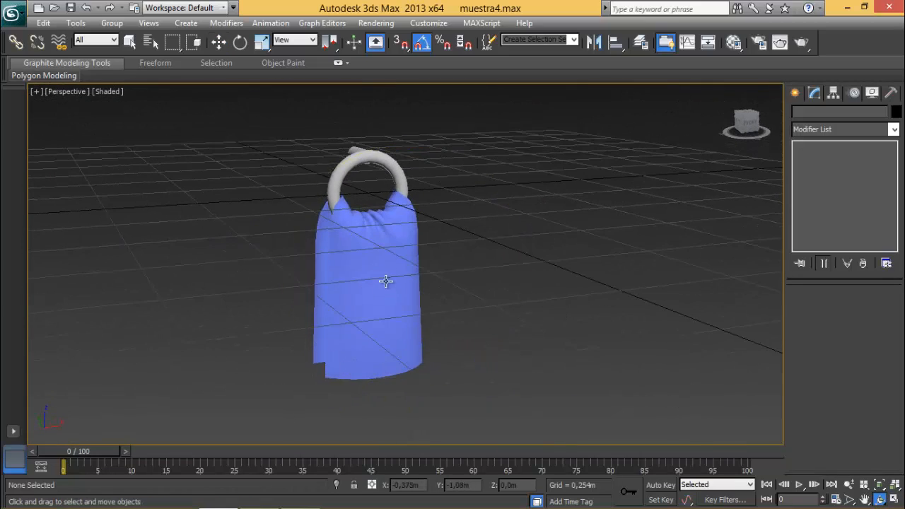
{"action": "left_click", "coordinate": [394, 256]}
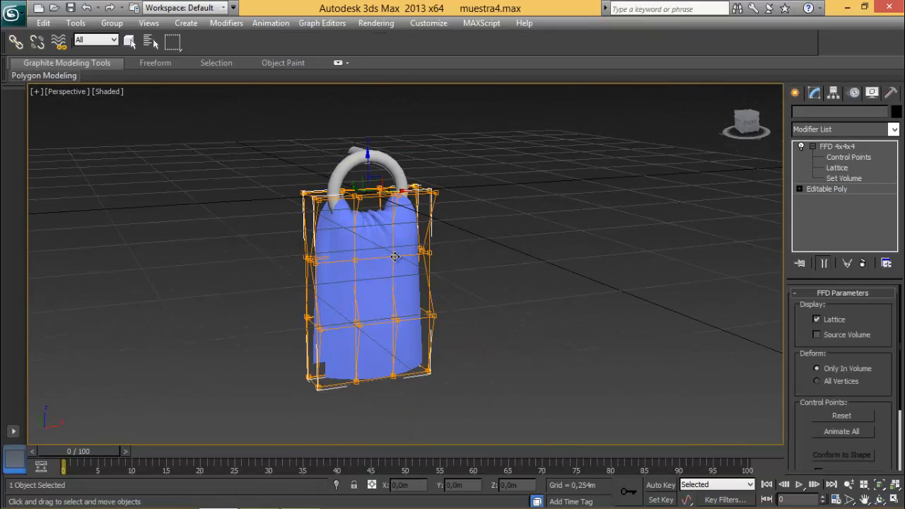
{"action": "right_click", "coordinate": [861, 148]}
{"action": "left_click", "coordinate": [896, 132]}
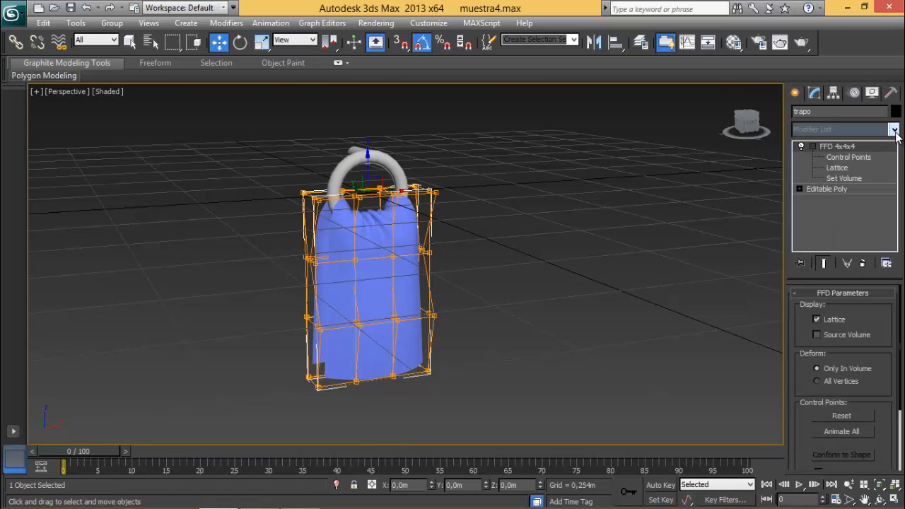
{"action": "left_click_drag", "start_coordinate": [897, 154], "coordinate": [896, 374]}
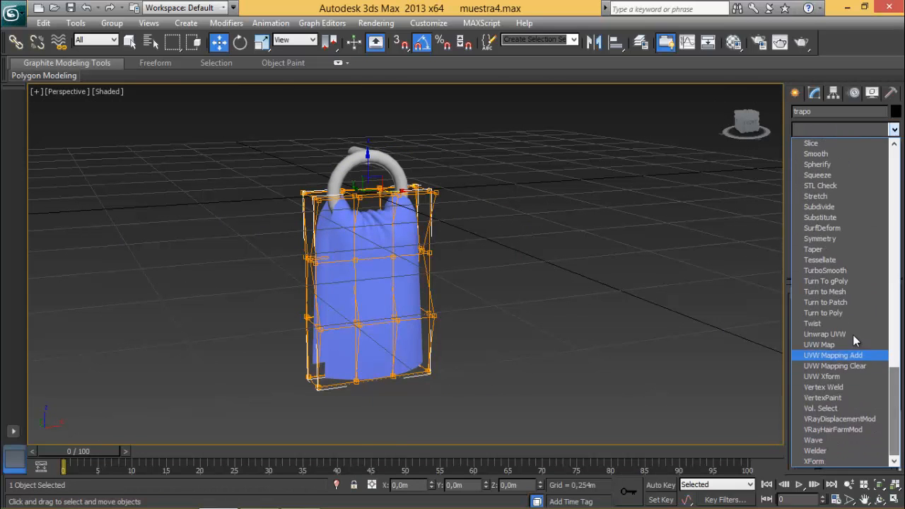
{"action": "left_click", "coordinate": [851, 268]}
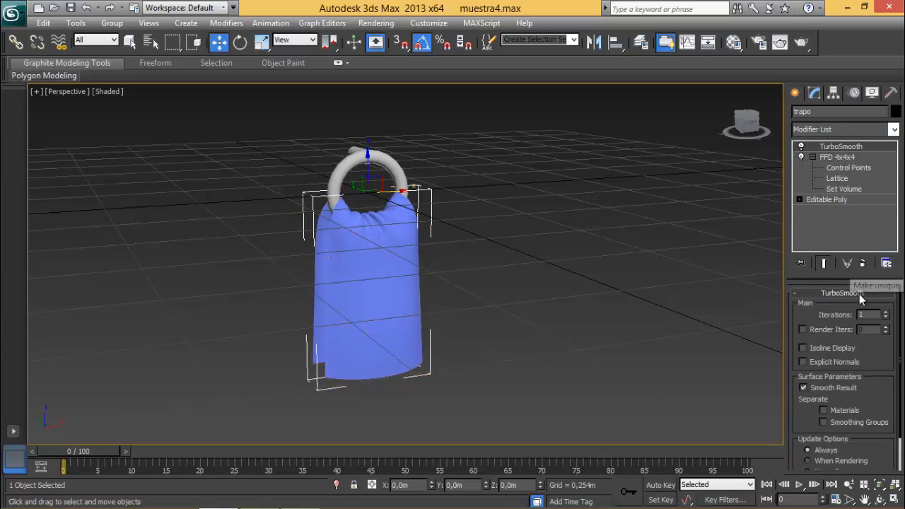
Step: Set TurboSmooth to 2 iterations with Isoline Display enabled, and show edged faces in the Perspective view
{"action": "left_click", "coordinate": [886, 312]}
{"action": "left_click", "coordinate": [524, 302]}
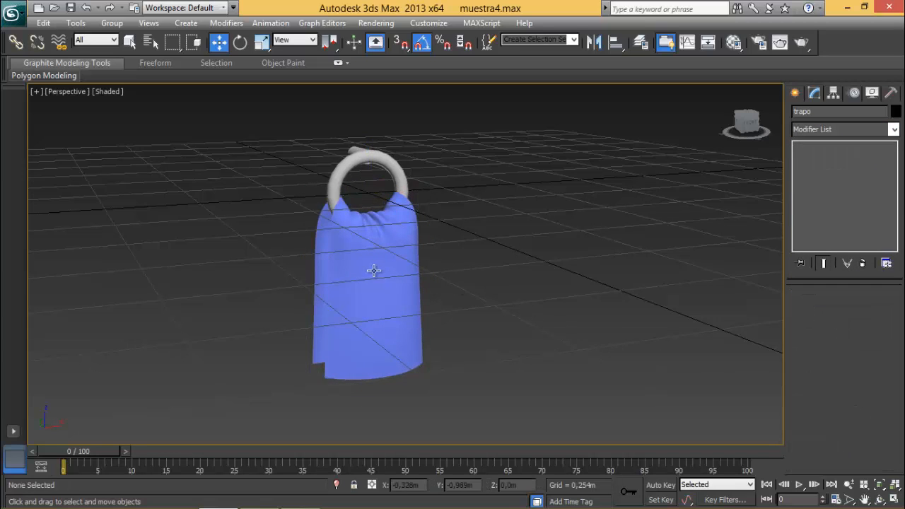
{"action": "left_click", "coordinate": [372, 267]}
{"action": "key", "text": "F4"}
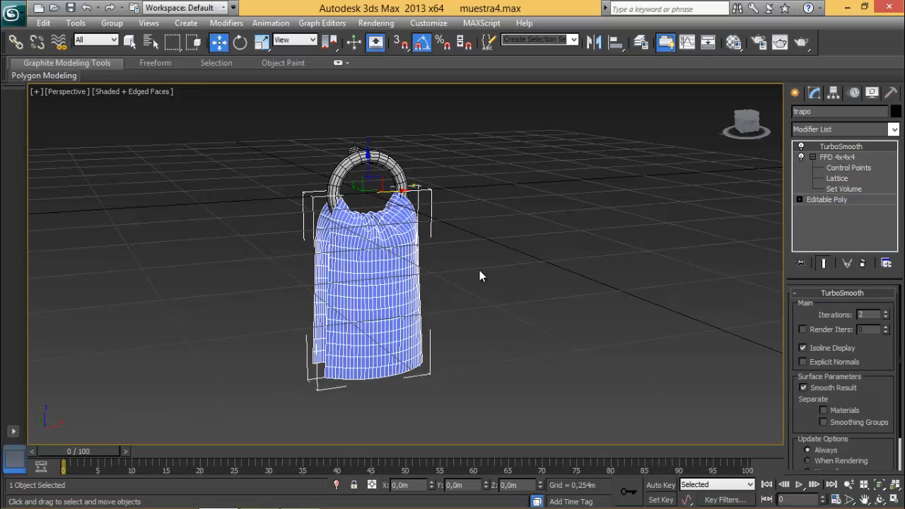
{"action": "left_click", "coordinate": [548, 318]}
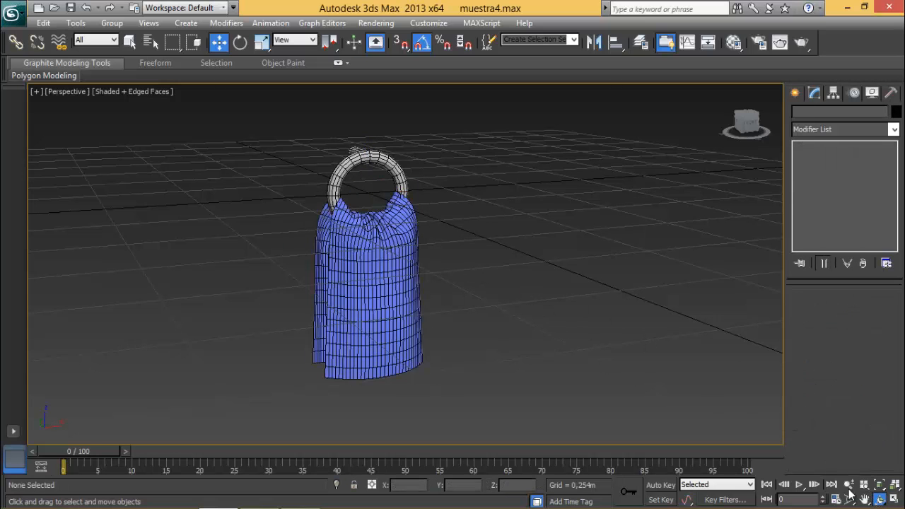
Step: Examine the smoothed cloth's gathered folds and overall shape around the ring from several angles, close up and at a distance
{"action": "left_click", "coordinate": [880, 500]}
{"action": "left_click_drag", "start_coordinate": [406, 252], "coordinate": [378, 253]}
{"action": "scroll", "coordinate": [459, 215], "scroll_direction": "up", "scroll_amount": 6}
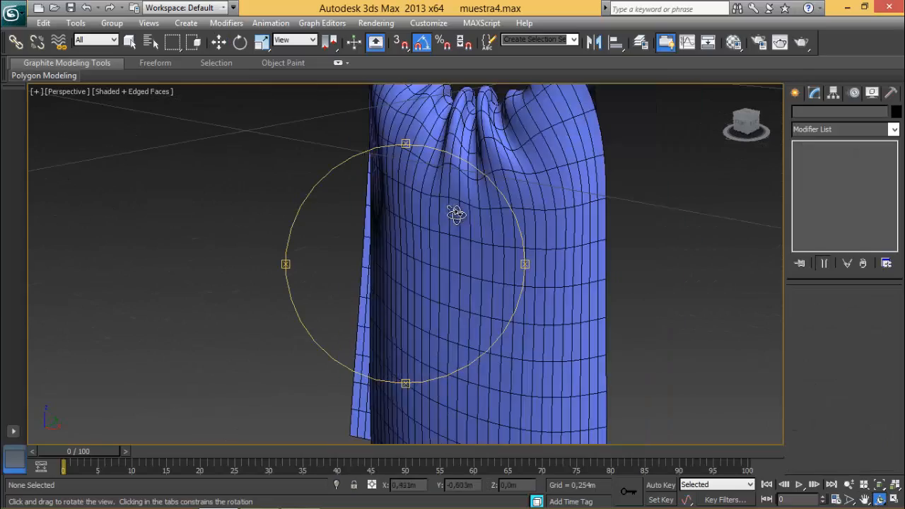
{"action": "middle_click_drag", "start_coordinate": [425, 216], "coordinate": [339, 290]}
{"action": "left_click_drag", "start_coordinate": [340, 290], "coordinate": [446, 262]}
{"action": "scroll", "coordinate": [442, 269], "scroll_direction": "down", "scroll_amount": 5}
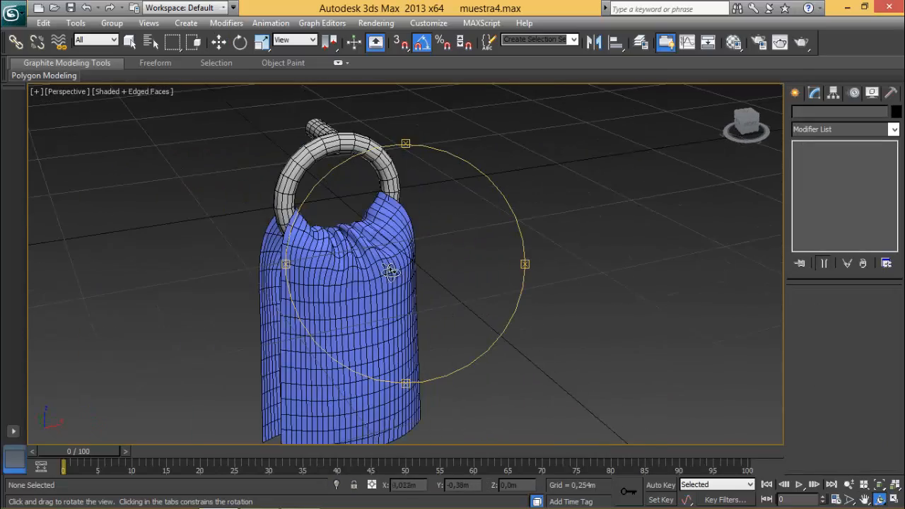
{"action": "mouse_move", "coordinate": [392, 271]}
{"action": "left_mouse_down"}
{"action": "mouse_move", "coordinate": [435, 265]}
{"action": "mouse_move", "coordinate": [447, 214]}
{"action": "mouse_move", "coordinate": [463, 236]}
{"action": "mouse_move", "coordinate": [394, 242]}
{"action": "mouse_move", "coordinate": [330, 174]}
{"action": "mouse_move", "coordinate": [323, 109]}
{"action": "mouse_move", "coordinate": [317, 153]}
{"action": "mouse_move", "coordinate": [395, 223]}
{"action": "mouse_move", "coordinate": [390, 259]}
{"action": "left_mouse_up"}
{"action": "key", "text": "w"}
{"action": "left_click", "coordinate": [396, 261]}
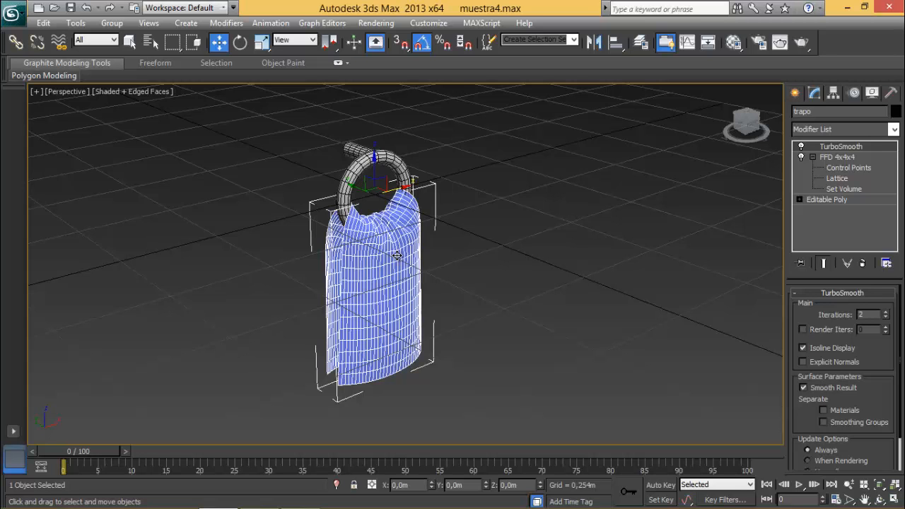
{"action": "middle_click_drag", "start_coordinate": [396, 244], "coordinate": [414, 260]}
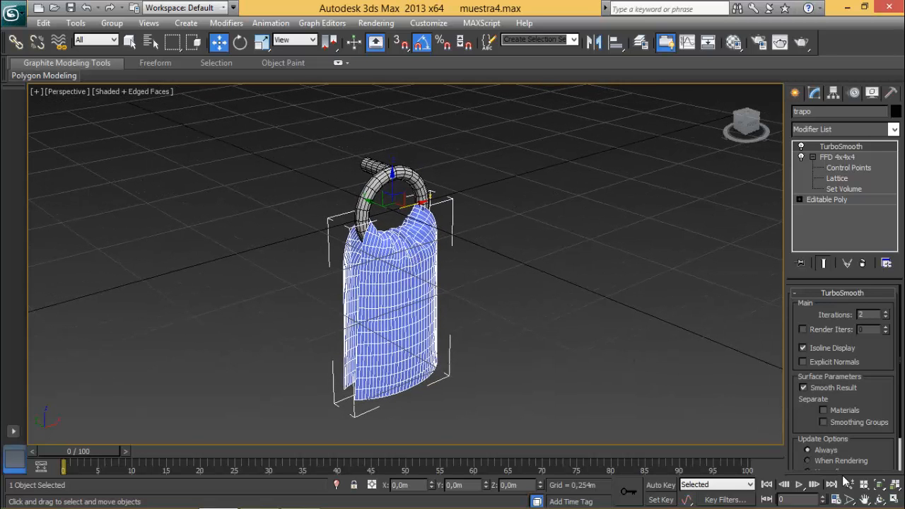
{"action": "left_click", "coordinate": [879, 499]}
{"action": "left_click_drag", "start_coordinate": [489, 280], "coordinate": [401, 269]}
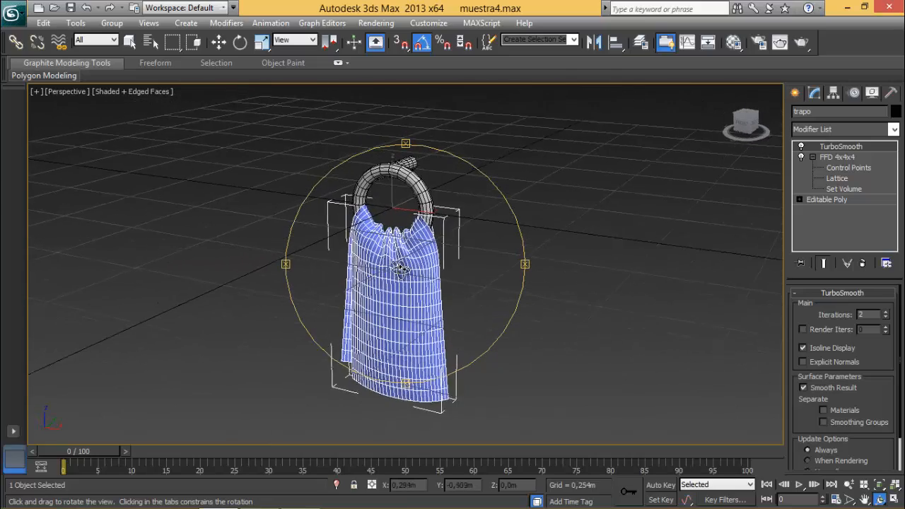
{"action": "key", "text": "w"}
{"action": "mouse_move", "coordinate": [510, 508]}
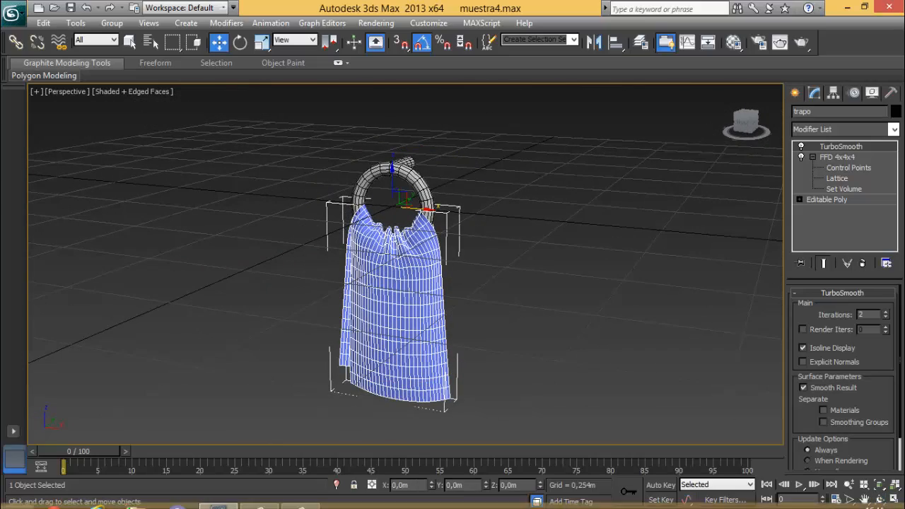
{"action": "left_click", "coordinate": [316, 499]}
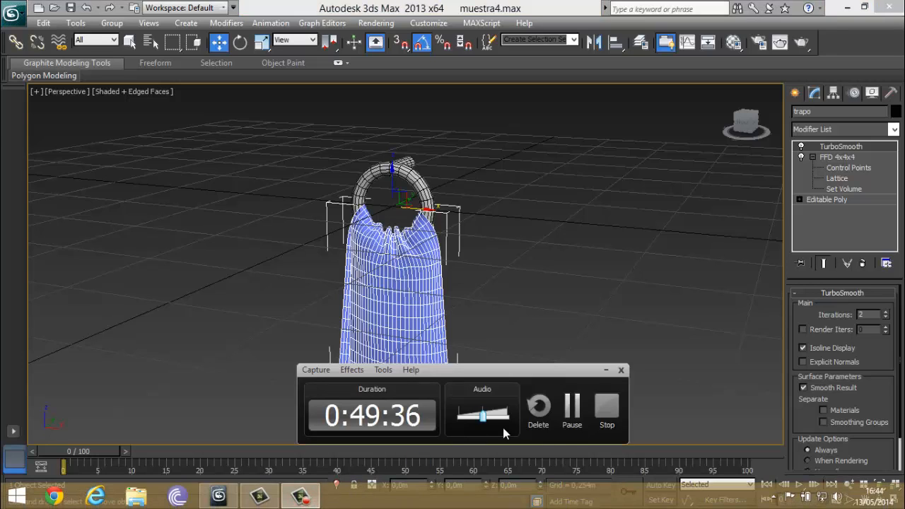